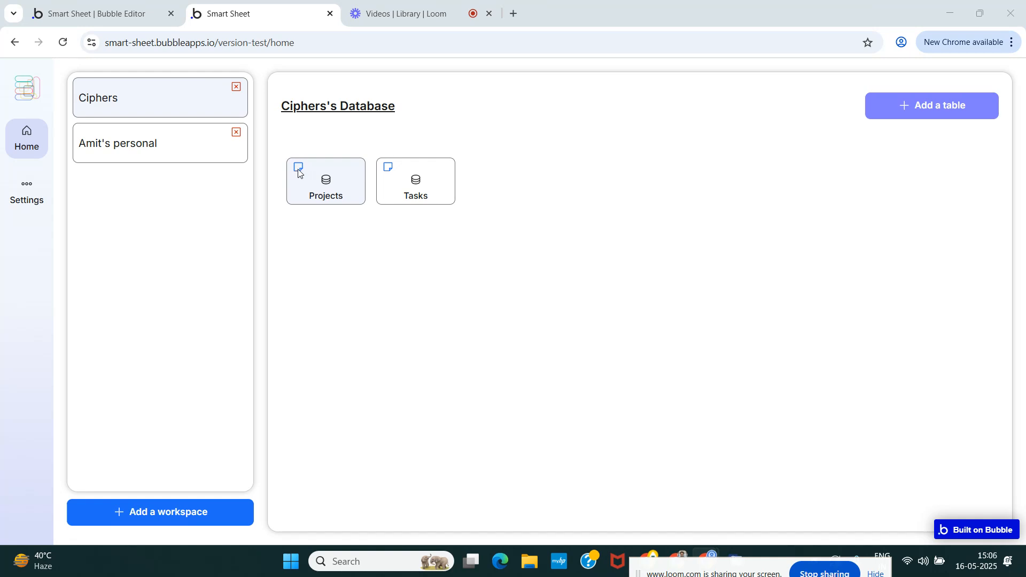
# In the Bubble editor, set the container layout of Group RG Database to Align to parent.
pyautogui.click(98, 9)
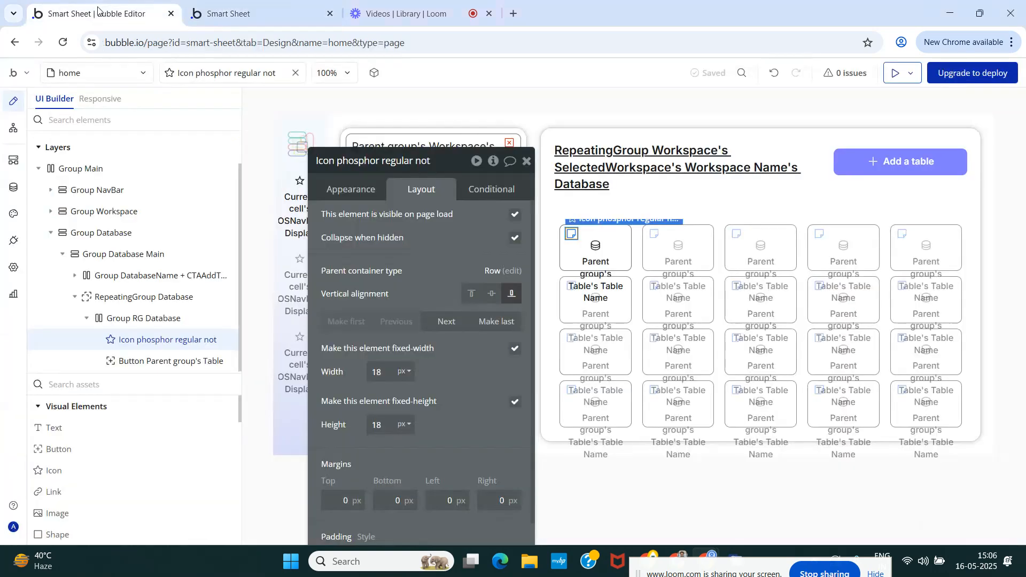
pyautogui.click(523, 163)
pyautogui.click(155, 318)
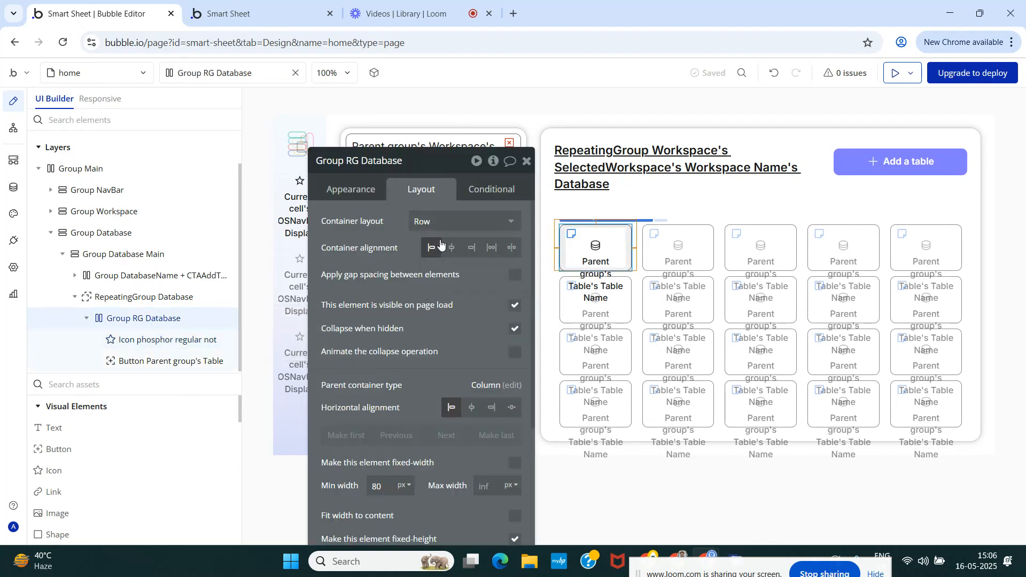
pyautogui.click(439, 222)
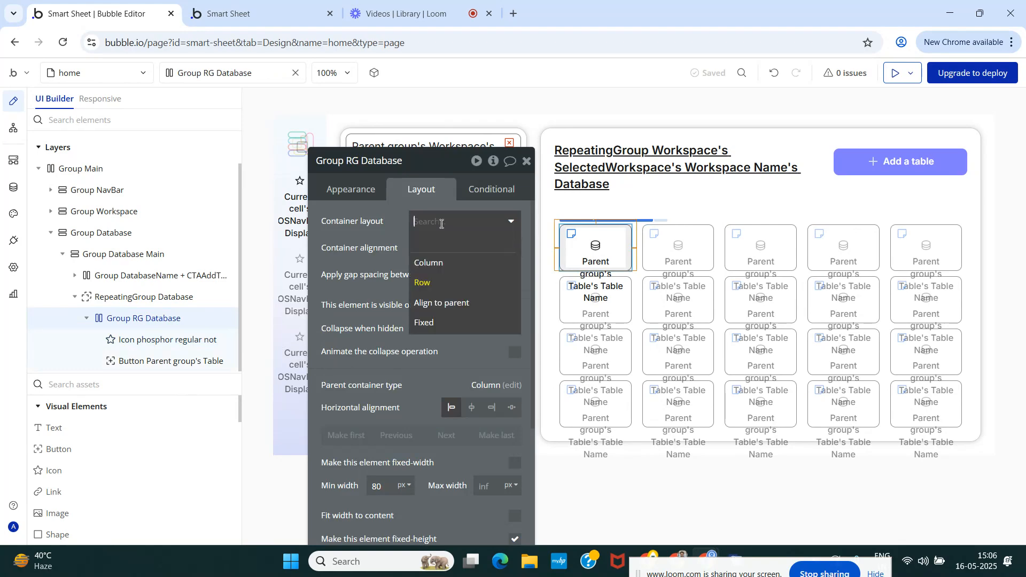
pyautogui.click(431, 303)
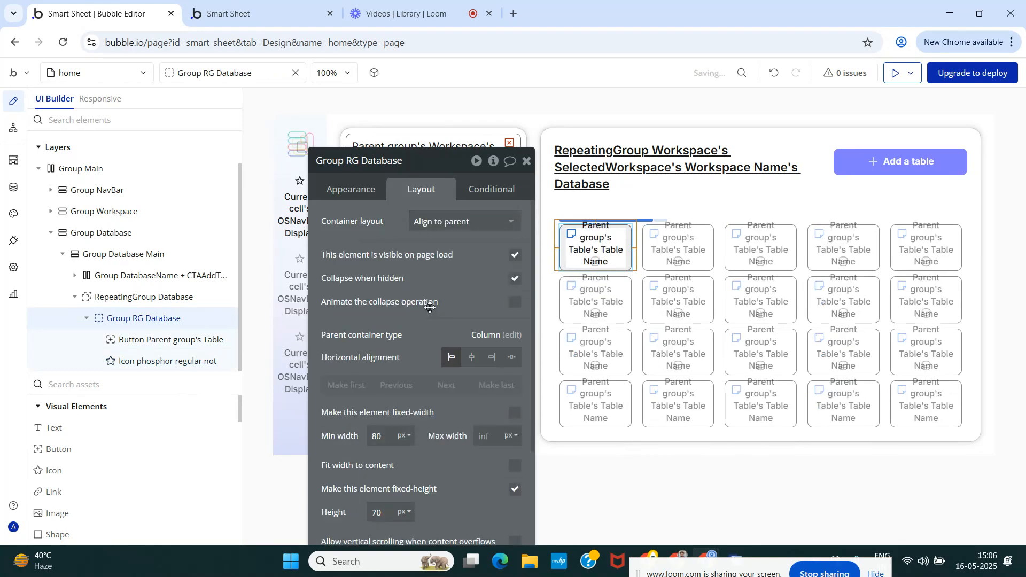
# Check the table cards in the Smart Sheet preview, and align the note icon to the top centre of Group RG Database.
pyautogui.click(291, 16)
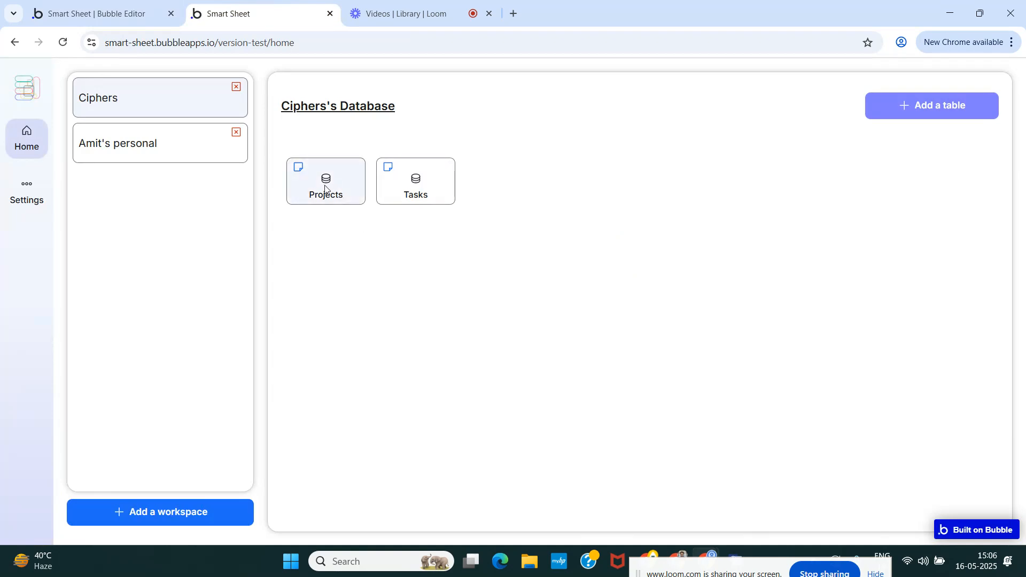
pyautogui.click(131, 5)
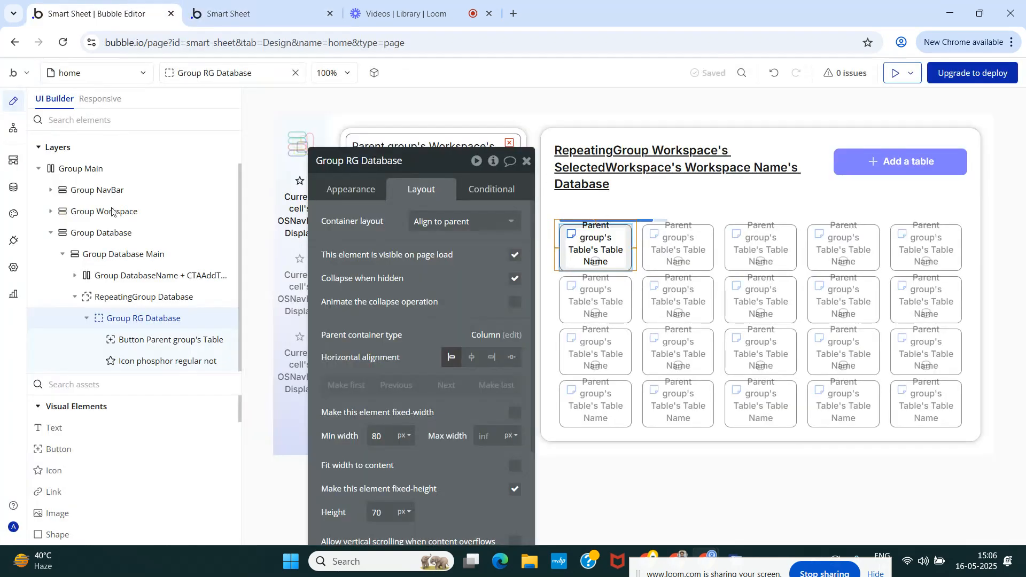
pyautogui.click(154, 362)
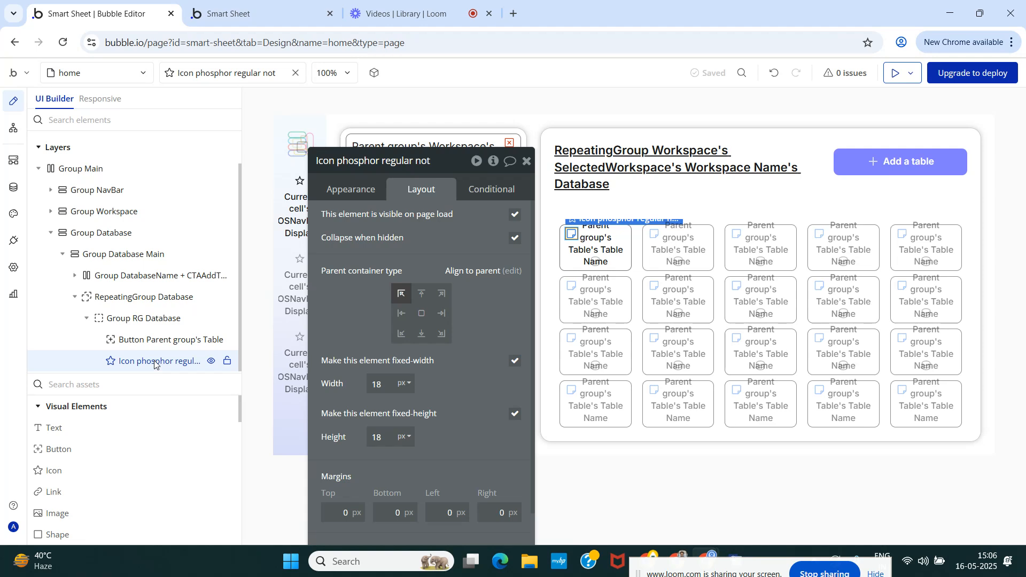
pyautogui.click(421, 295)
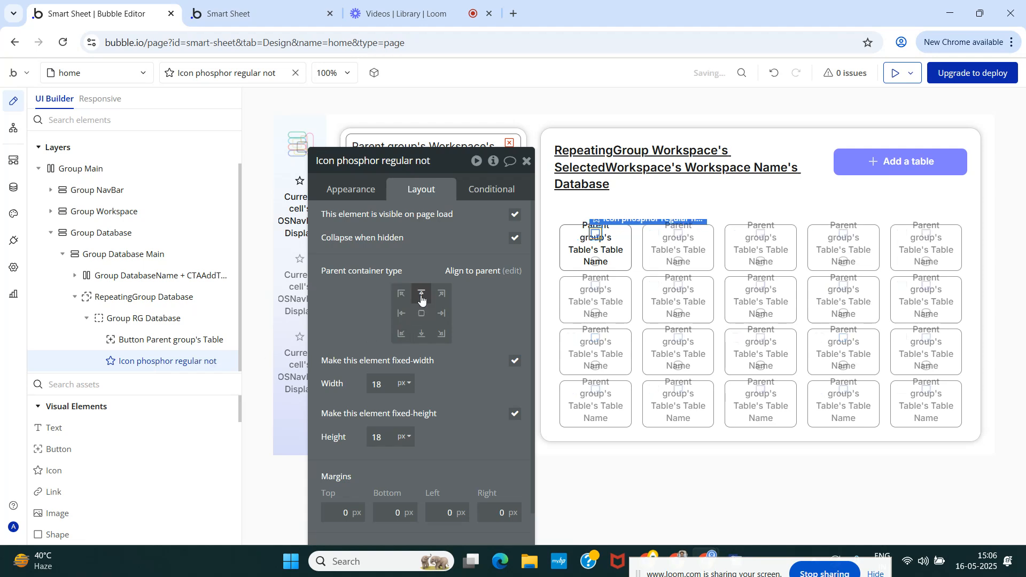
# Group the note icon in a row container inside Group RG Database.
pyautogui.rightClick(162, 364)
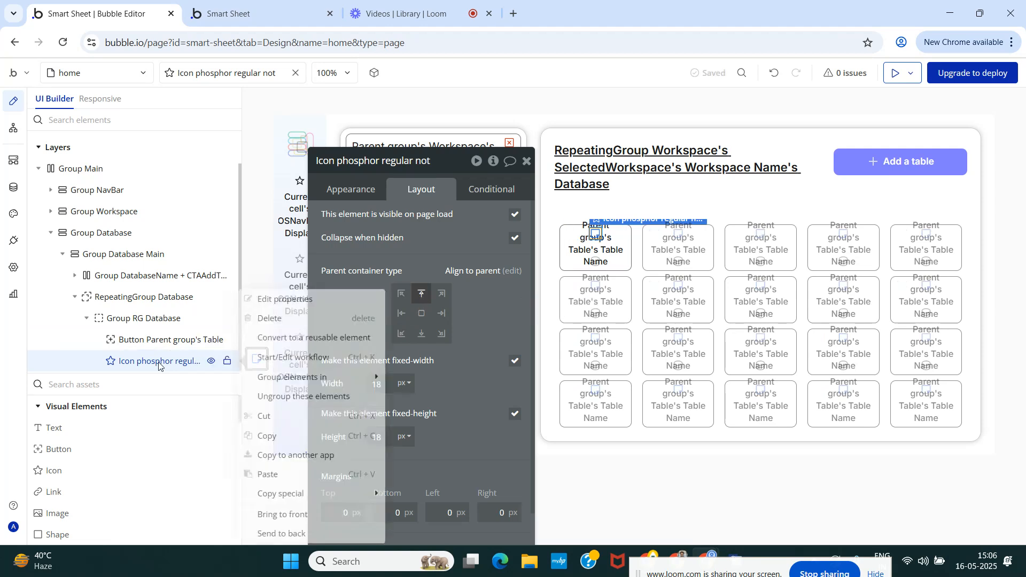
pyautogui.moveTo(311, 378)
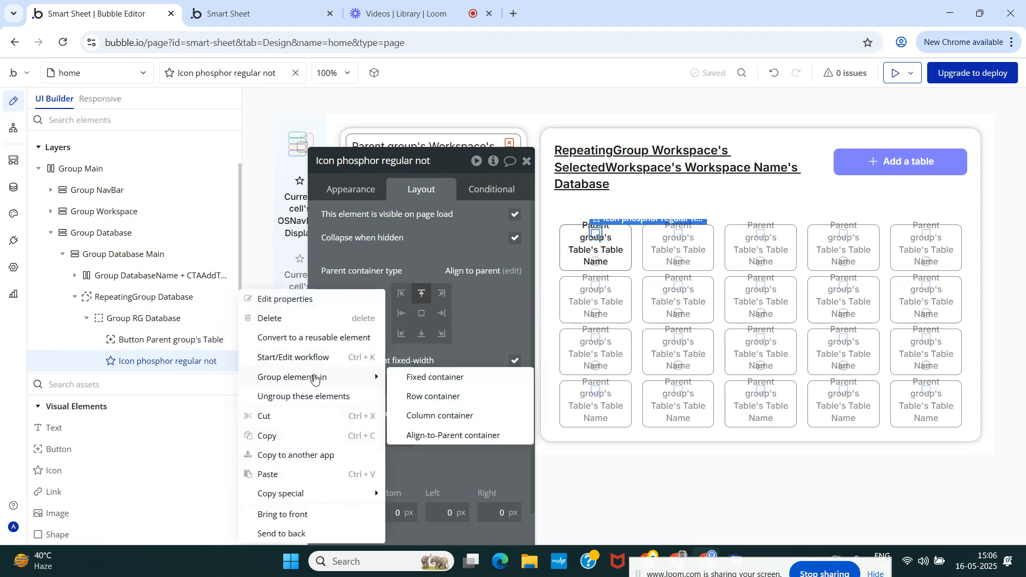
pyautogui.click(435, 398)
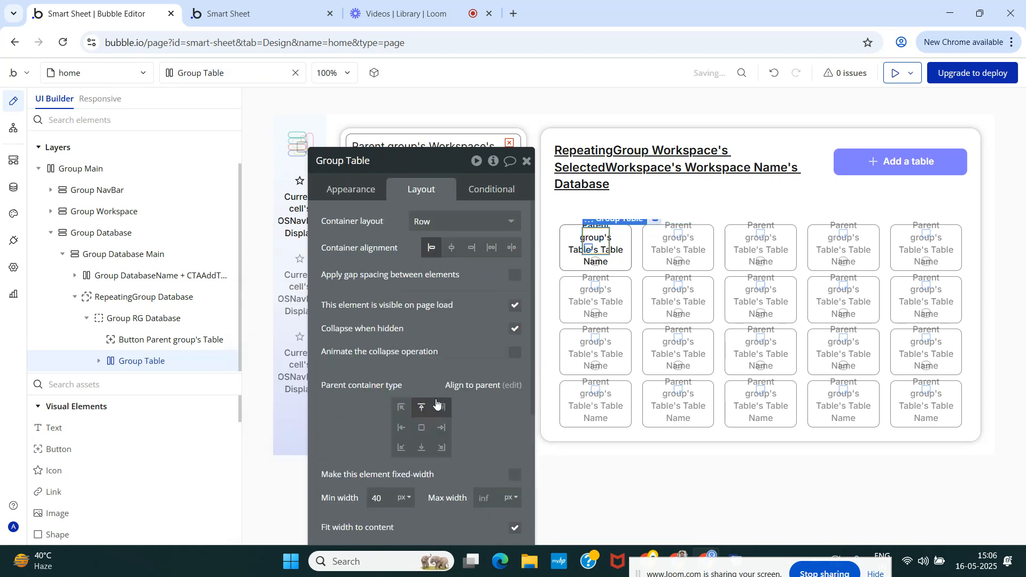
# Rename the new row container as Group RG Database Icons Feature.
pyautogui.click(372, 164)
pyautogui.press('BackSpace')
pyautogui.press('BackSpace')
pyautogui.press('BackSpace')
pyautogui.press('BackSpace')
pyautogui.write('RG d')
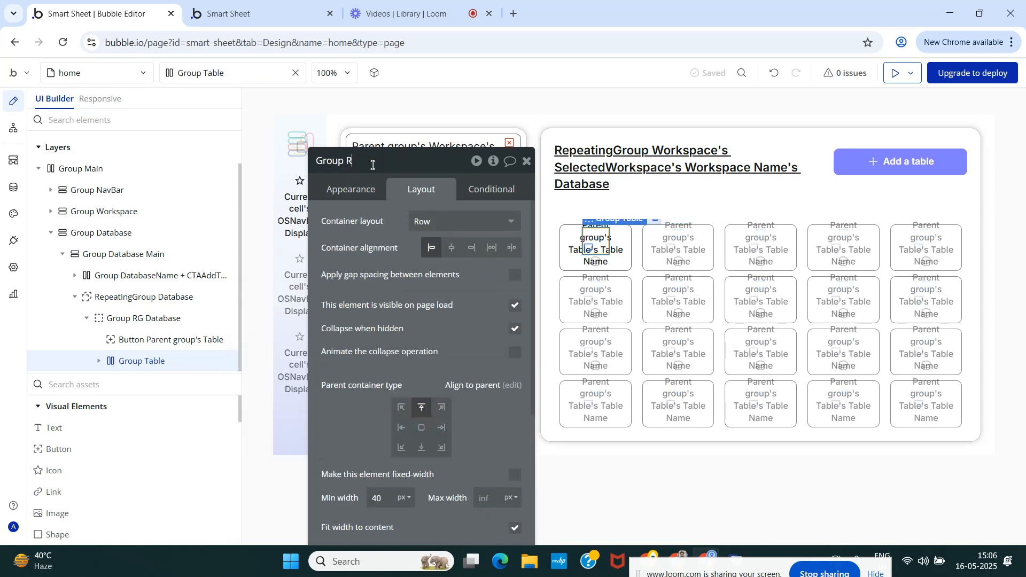
pyautogui.press('BackSpace')
pyautogui.write('Database Icons Featu')
pyautogui.press('BackSpace')
pyautogui.press('BackSpace')
pyautogui.press('BackSpace')
pyautogui.write('au')
pyautogui.press('BackSpace')
pyautogui.write('ture')
pyautogui.press('Return')
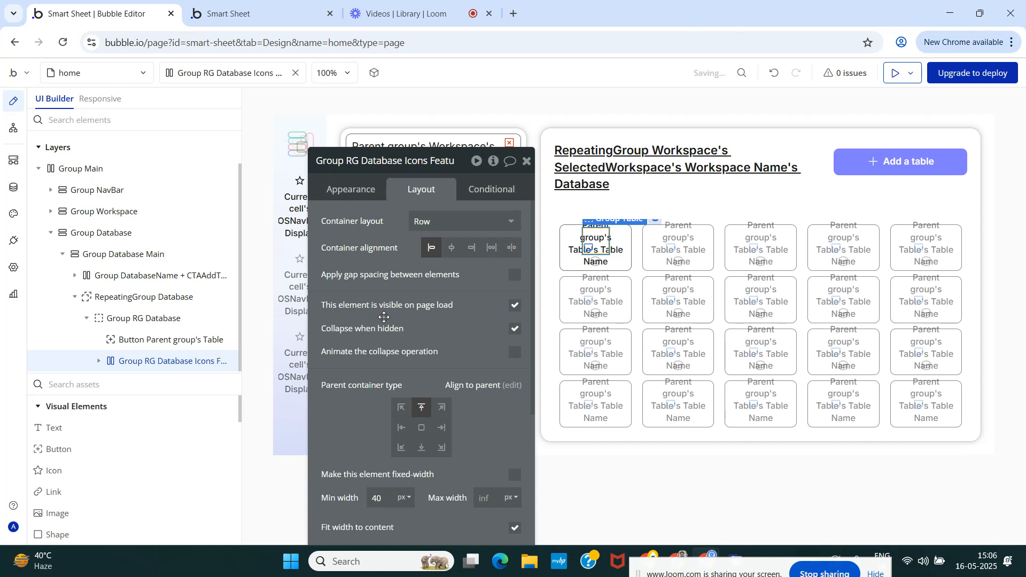
# Set the icons group's container alignment to space around, and centre the note icon vertically within it.
pyautogui.click(511, 255)
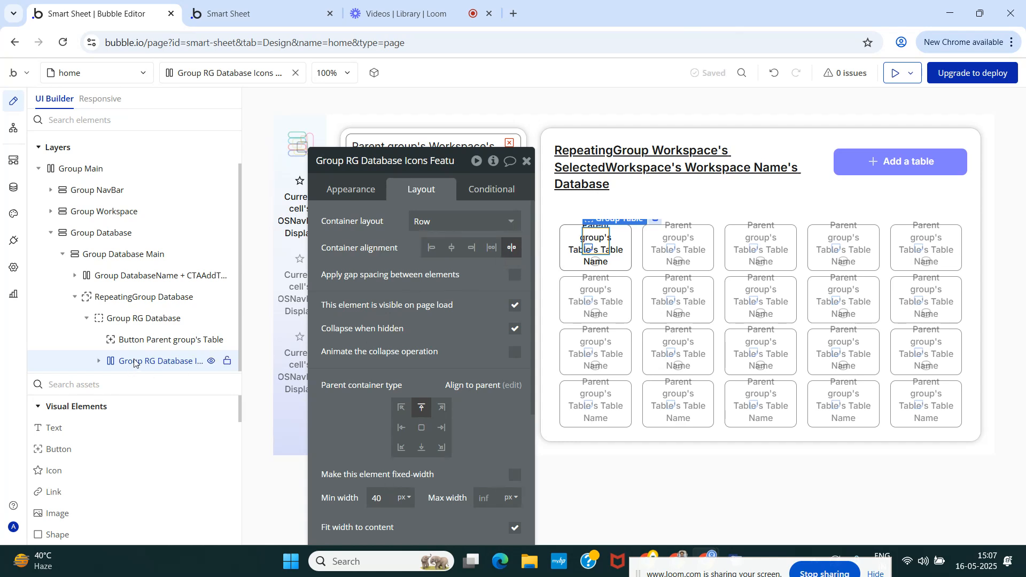
pyautogui.moveTo(137, 363)
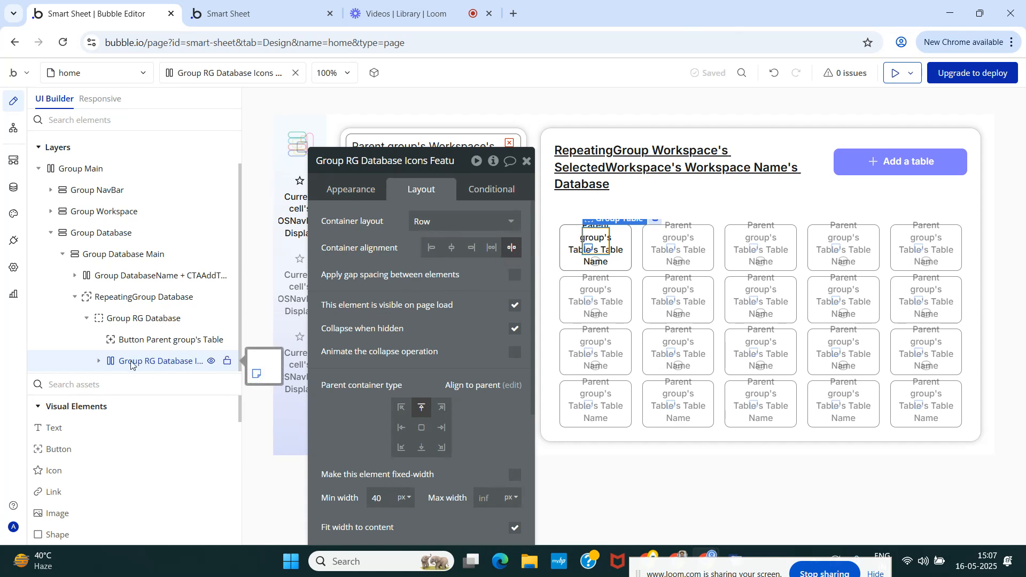
pyautogui.click(98, 362)
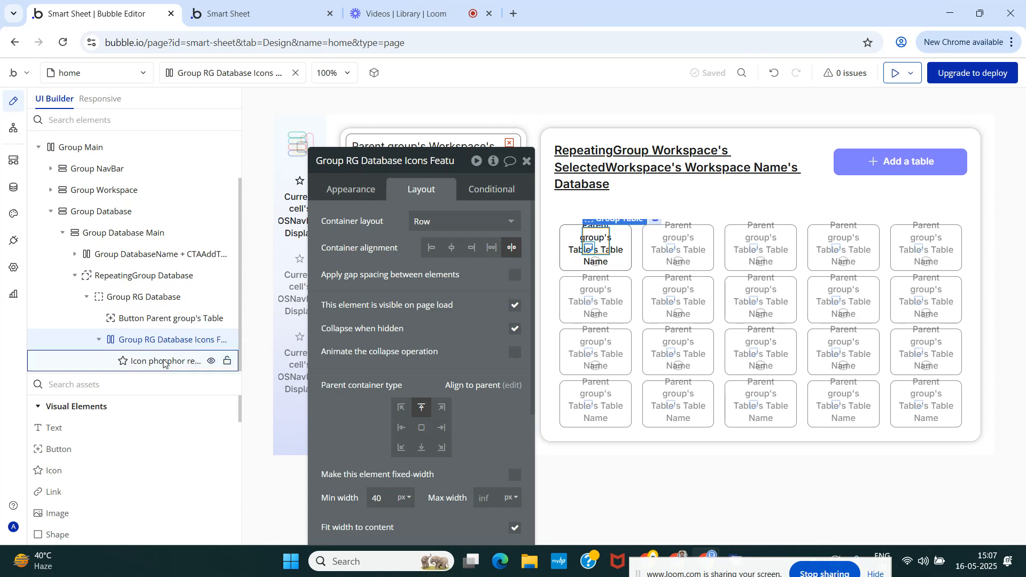
pyautogui.click(163, 363)
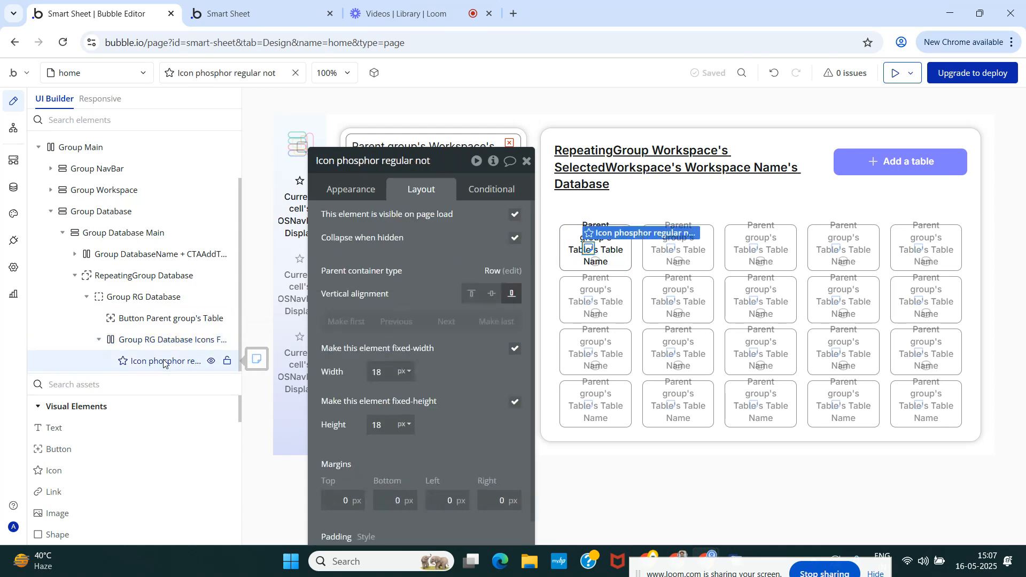
pyautogui.click(490, 297)
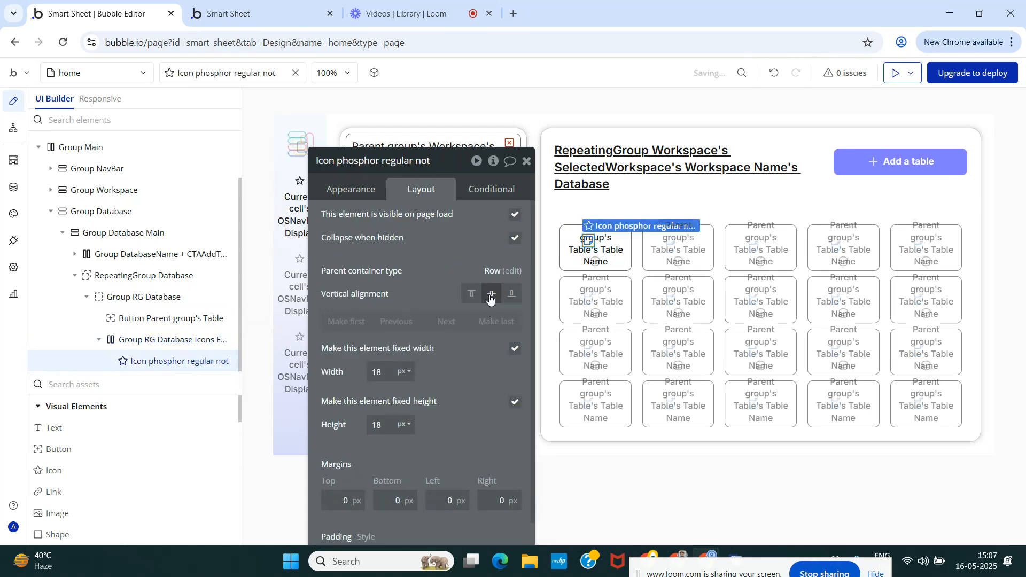
# Set the icons group's minimum height to 10 px and turn off fitting its width to content.
pyautogui.click(143, 340)
pyautogui.scroll(-4, 459, 355)
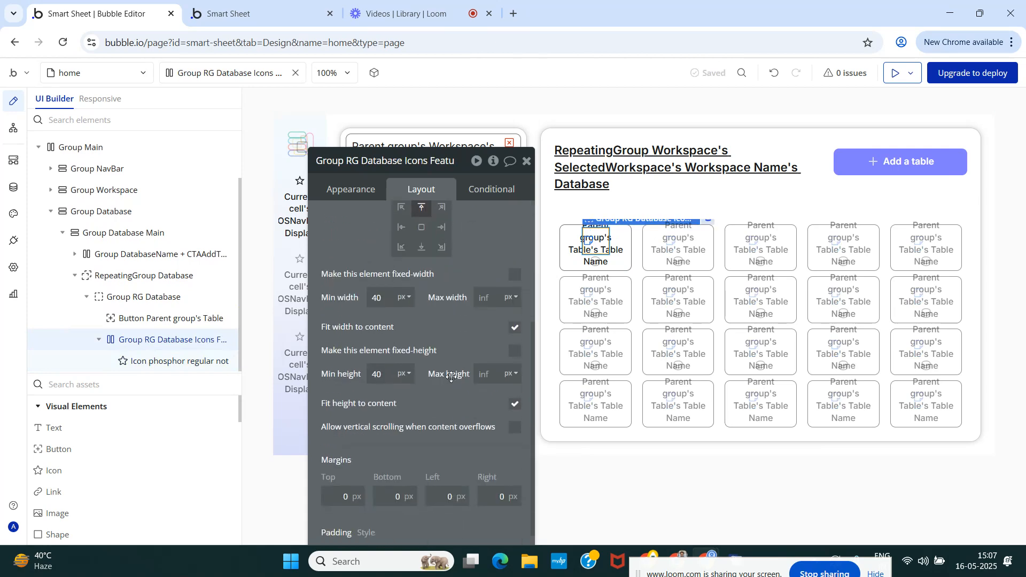
pyautogui.doubleClick(378, 375)
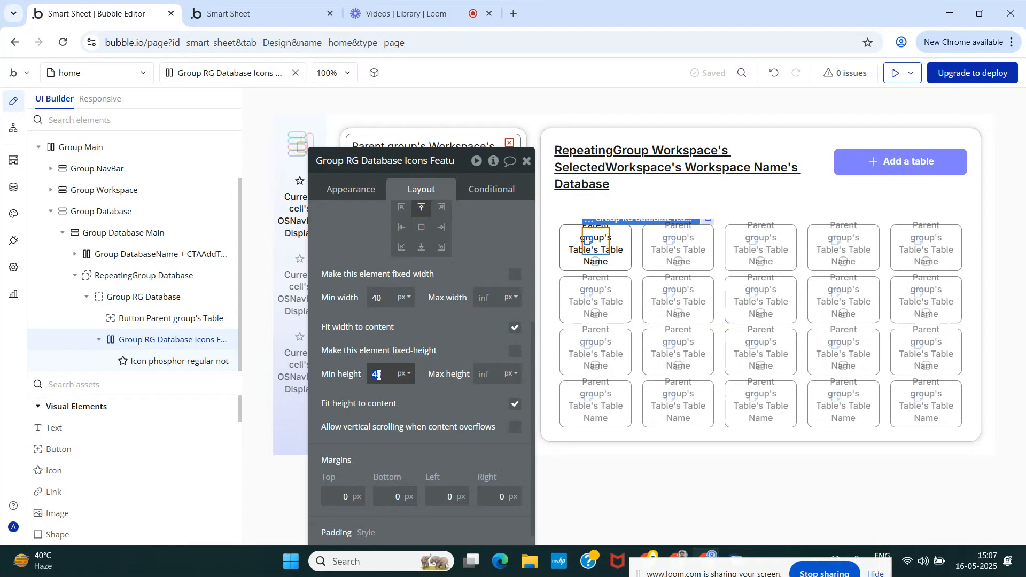
pyautogui.write('10')
pyautogui.click(413, 351)
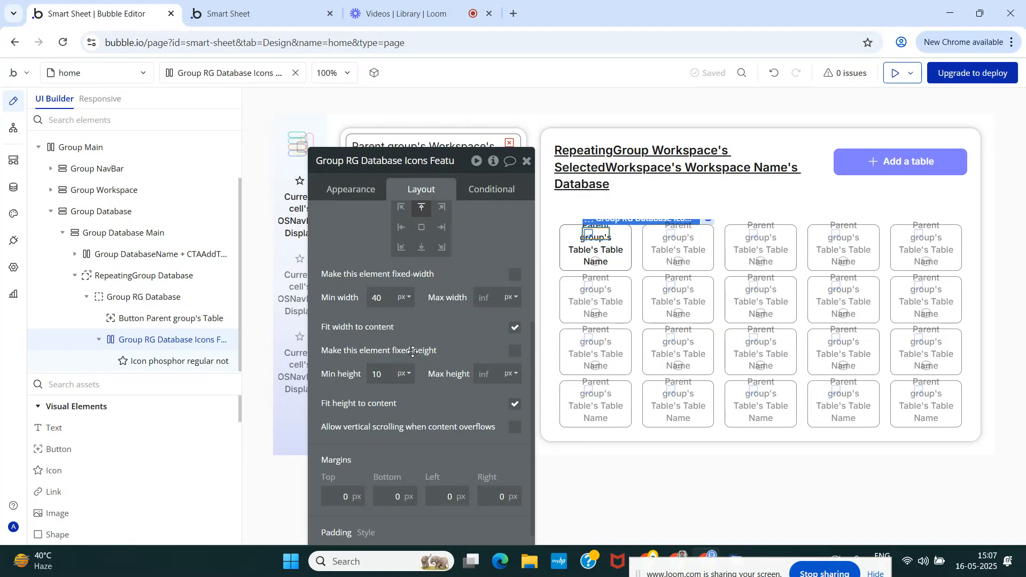
pyautogui.click(517, 330)
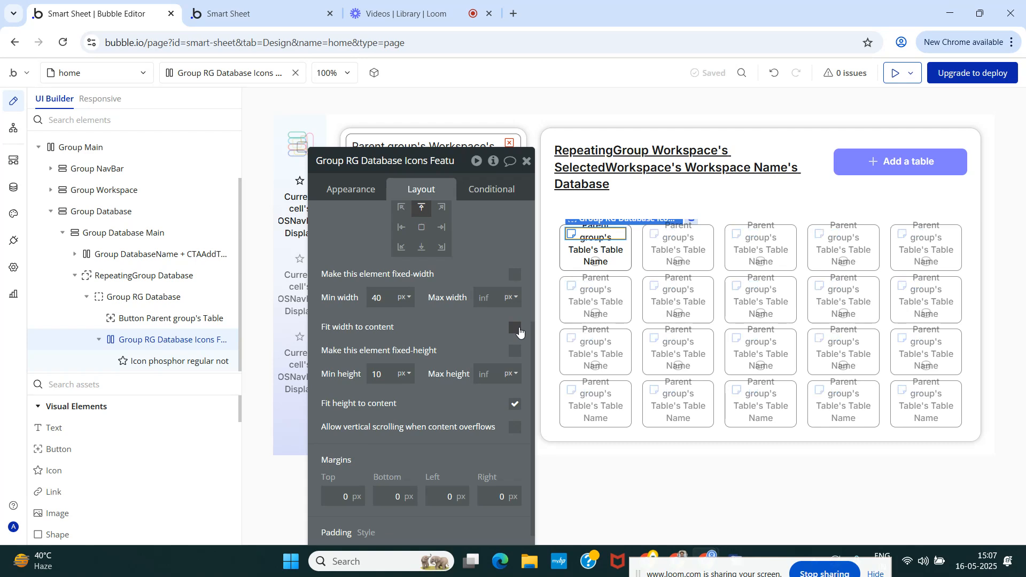
# Rename the note icon inside the icons group as Icon Sticky Note.
pyautogui.click(158, 362)
pyautogui.click(414, 162)
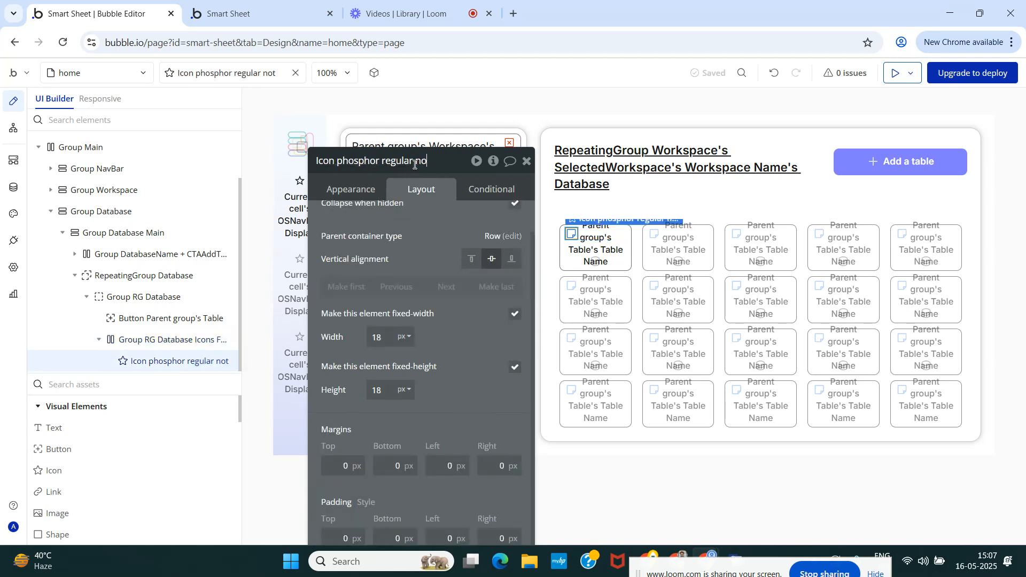
pyautogui.press('BackSpace')
pyautogui.press('BackSpace')
pyautogui.press('BackSpace')
pyautogui.press('BackSpace')
pyautogui.press('BackSpace')
pyautogui.press('BackSpace')
pyautogui.press('BackSpace')
pyautogui.press('BackSpace')
pyautogui.press('BackSpace')
pyautogui.press('BackSpace')
pyautogui.press('BackSpace')
pyautogui.press('BackSpace')
pyautogui.press('BackSpace')
pyautogui.press('BackSpace')
pyautogui.press('BackSpace')
pyautogui.press('BackSpace')
pyautogui.press('BackSpace')
pyautogui.press('BackSpace')
pyautogui.press('BackSpace')
pyautogui.write('Sticky Note')
# Convert Icon Sticky Note into a reusable element named Sticky Note - Database.
pyautogui.click(152, 340)
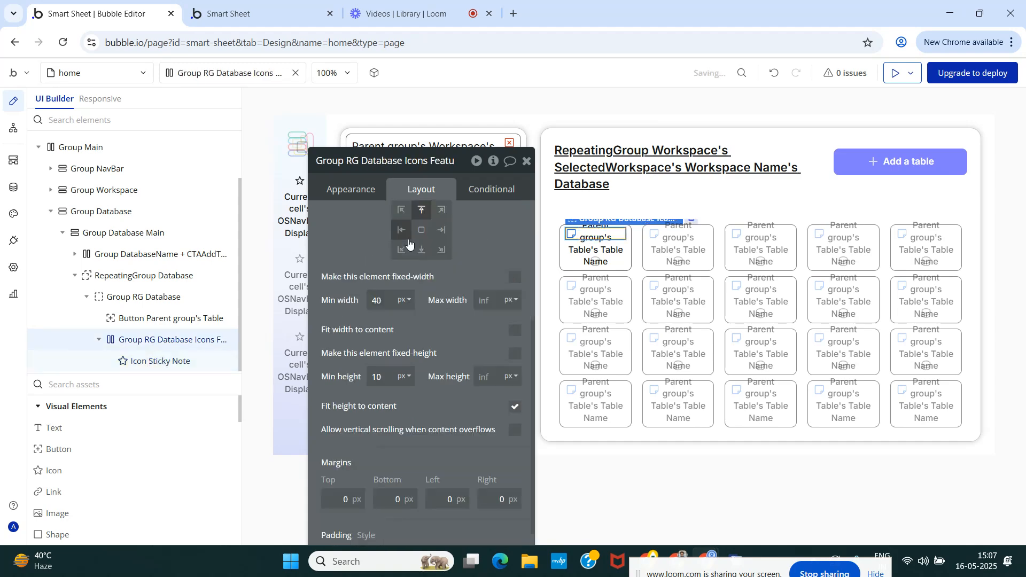
pyautogui.click(152, 363)
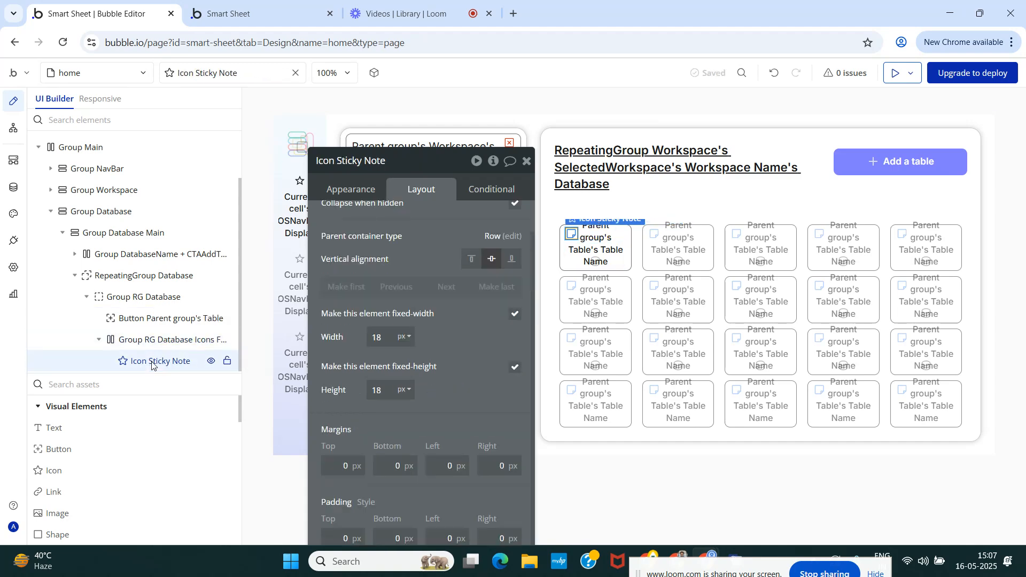
pyautogui.rightClick(151, 363)
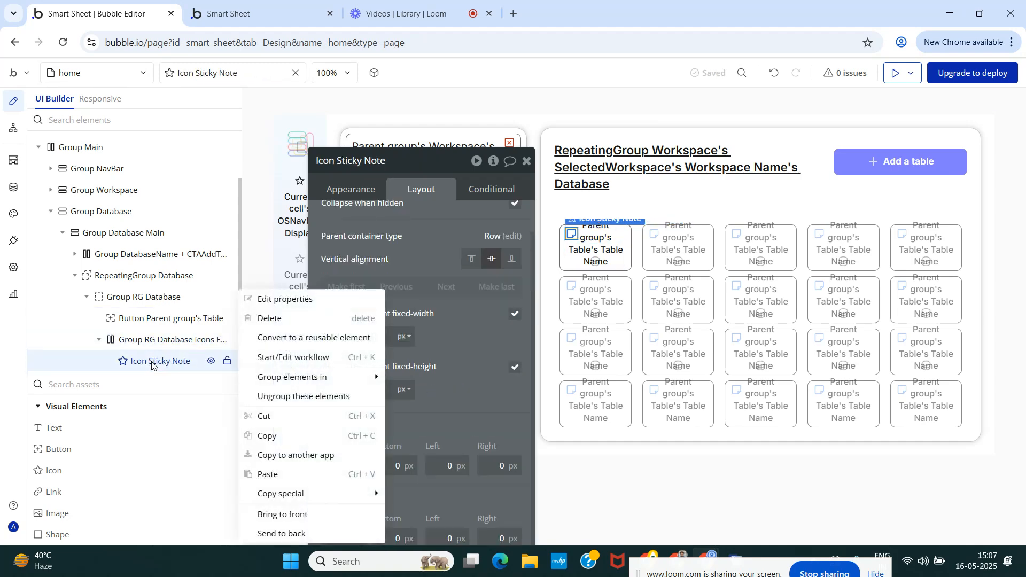
pyautogui.click(298, 338)
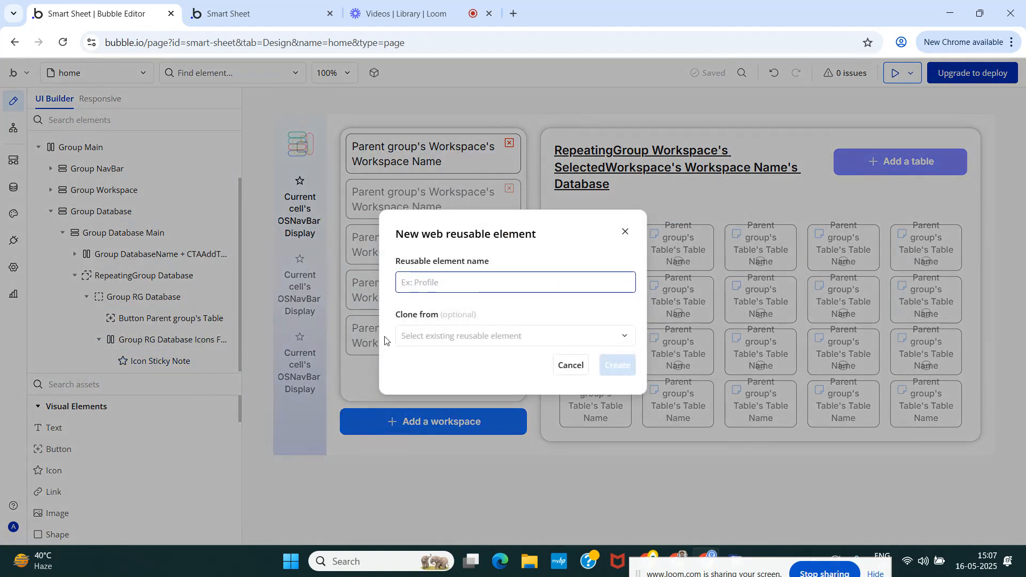
pyautogui.write('Sti')
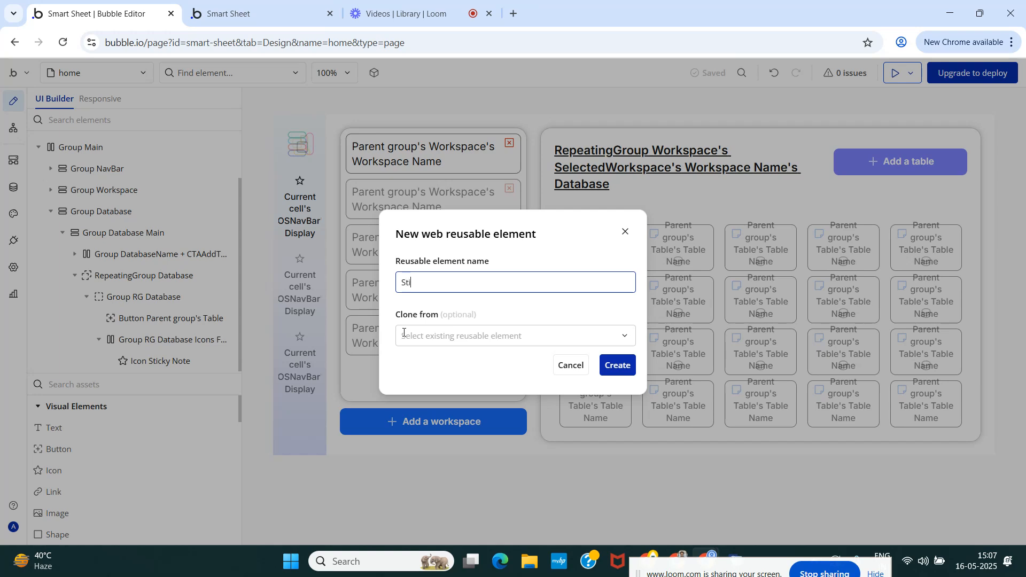
pyautogui.write('cky Note - Database')
pyautogui.click(609, 369)
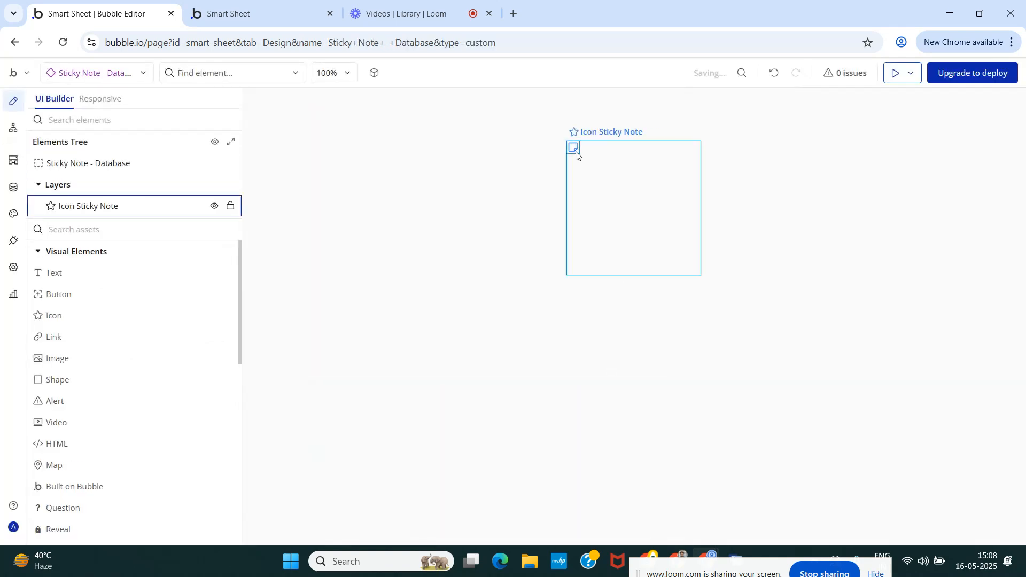
# Set the default builder width and the minimum height of the Sticky Note - Database element to 10.
pyautogui.doubleClick(595, 191)
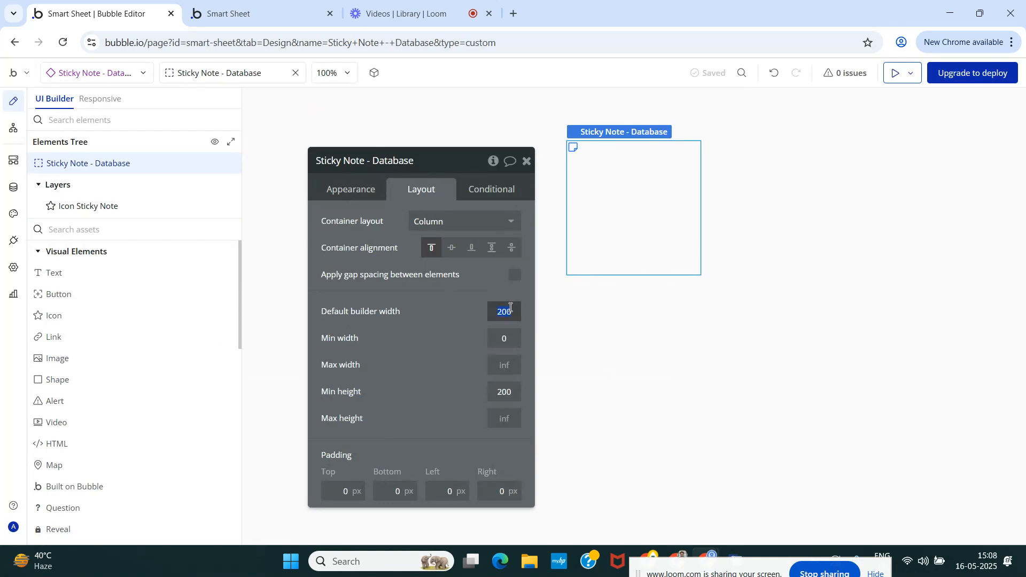
pyautogui.write('20')
pyautogui.click(512, 391)
pyautogui.press('BackSpace')
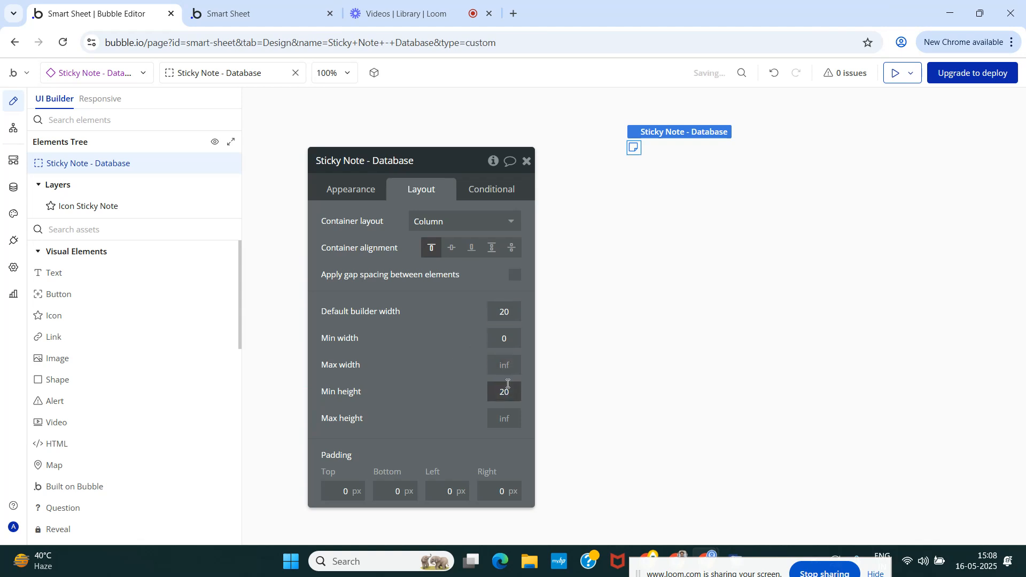
pyautogui.write('10')
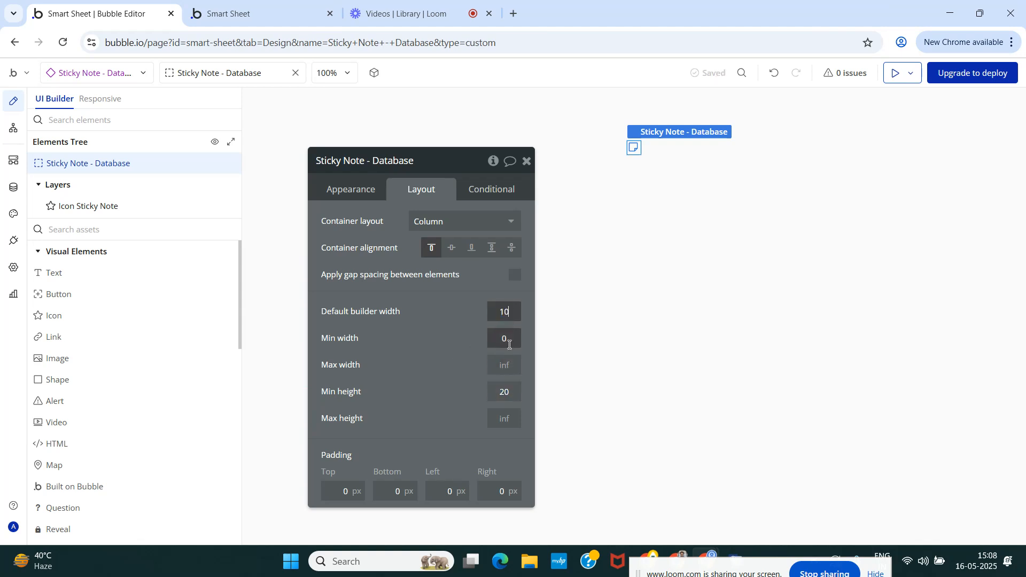
pyautogui.doubleClick(513, 391)
pyautogui.write('10')
pyautogui.click(487, 379)
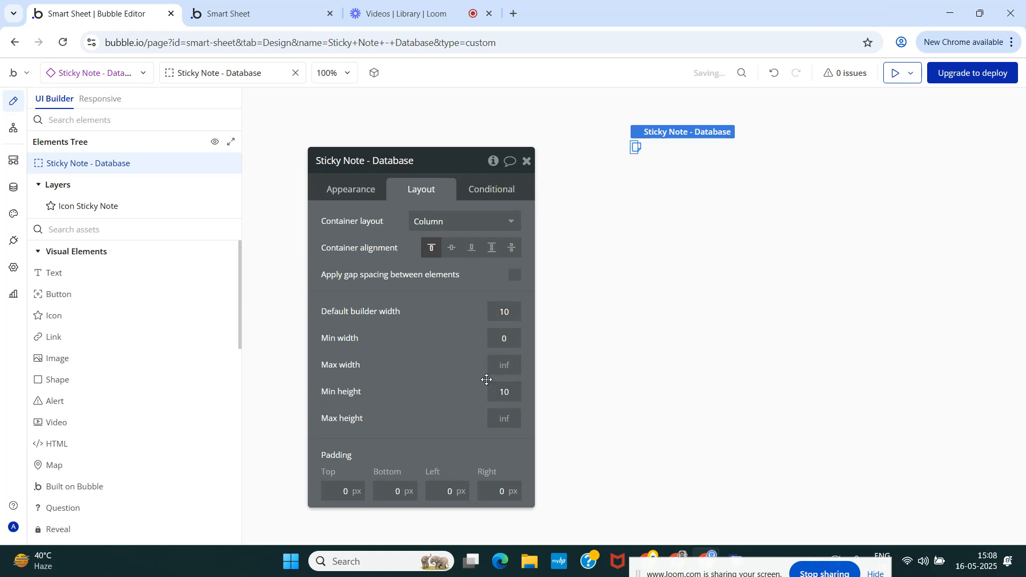
pyautogui.click(349, 192)
pyautogui.scroll(-3, 379, 342)
pyautogui.scroll(3, 380, 348)
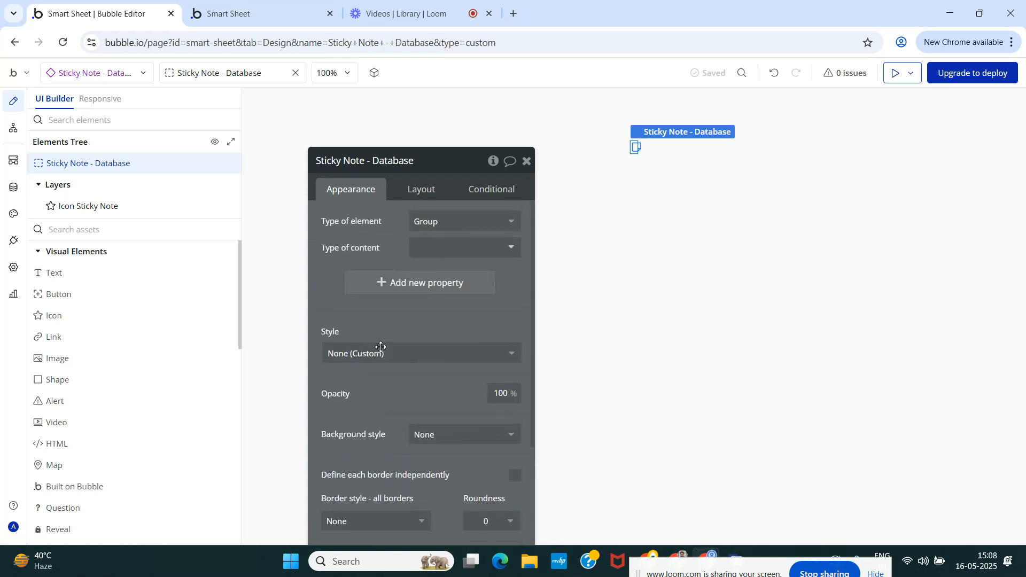
pyautogui.click(526, 161)
pyautogui.click(92, 212)
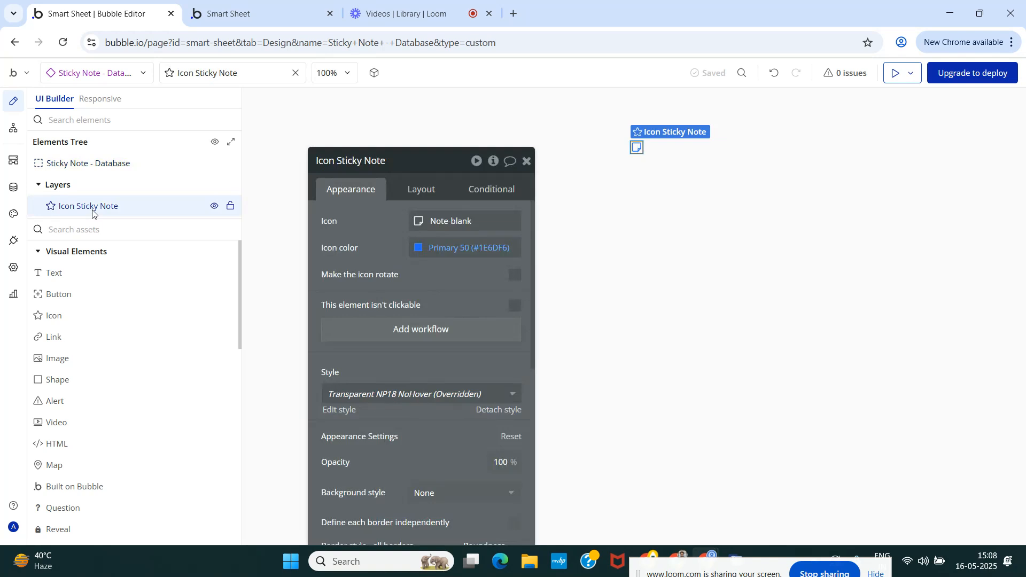
pyautogui.click(101, 233)
pyautogui.write('Gr')
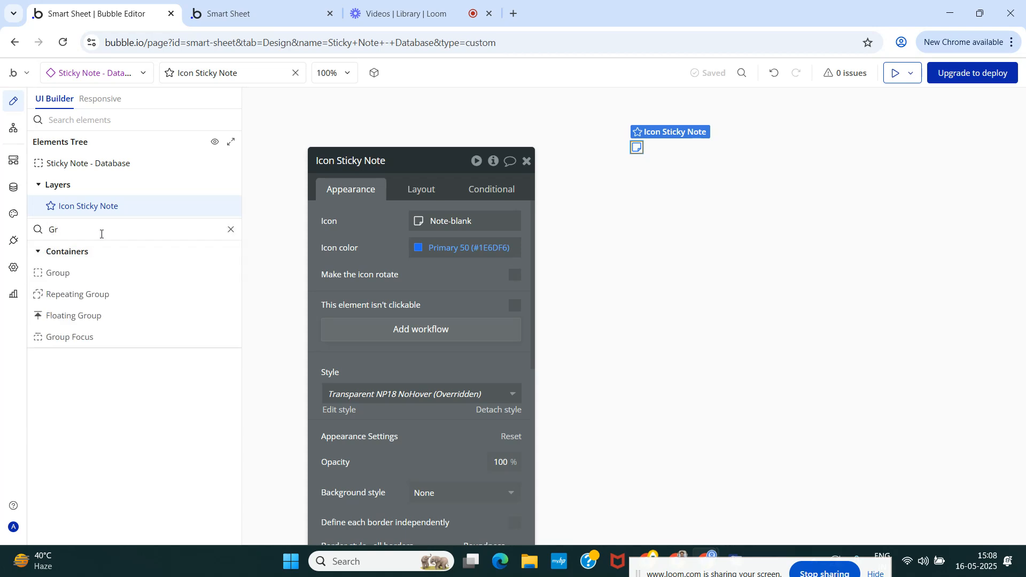
pyautogui.press('BackSpace')
pyautogui.press('BackSpace')
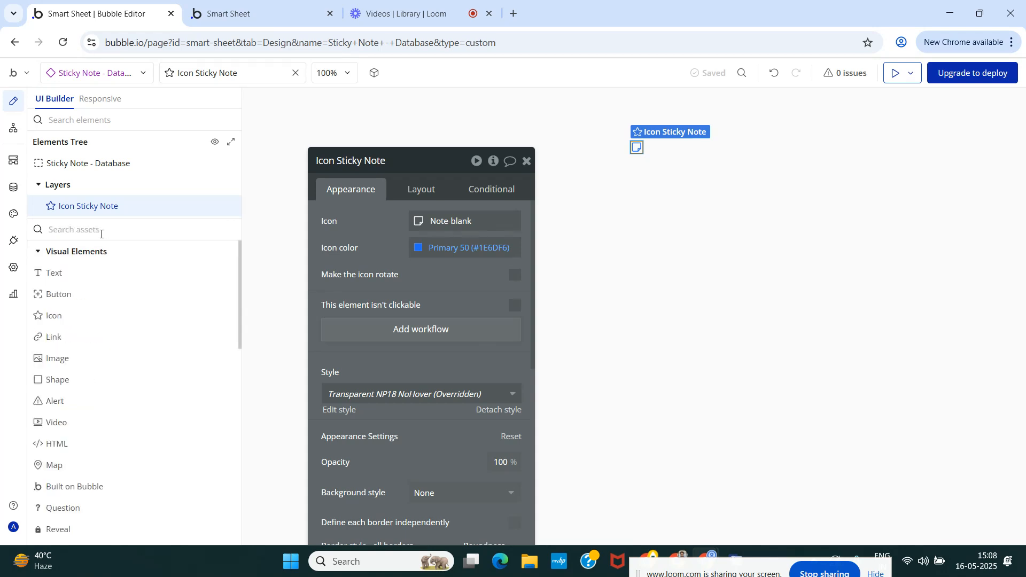
pyautogui.write('Pop')
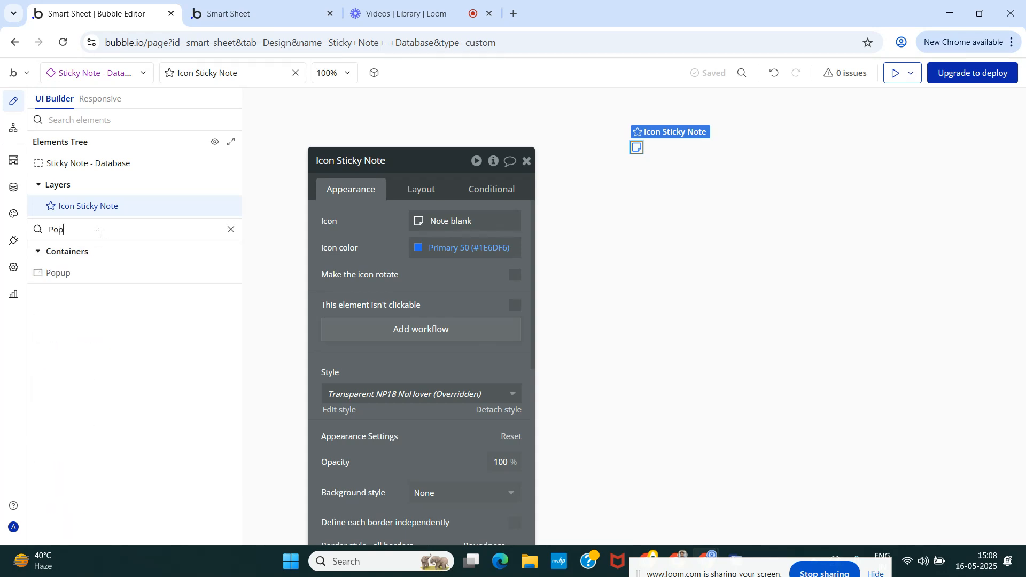
pyautogui.press('BackSpace')
pyautogui.press('BackSpace')
pyautogui.press('BackSpace')
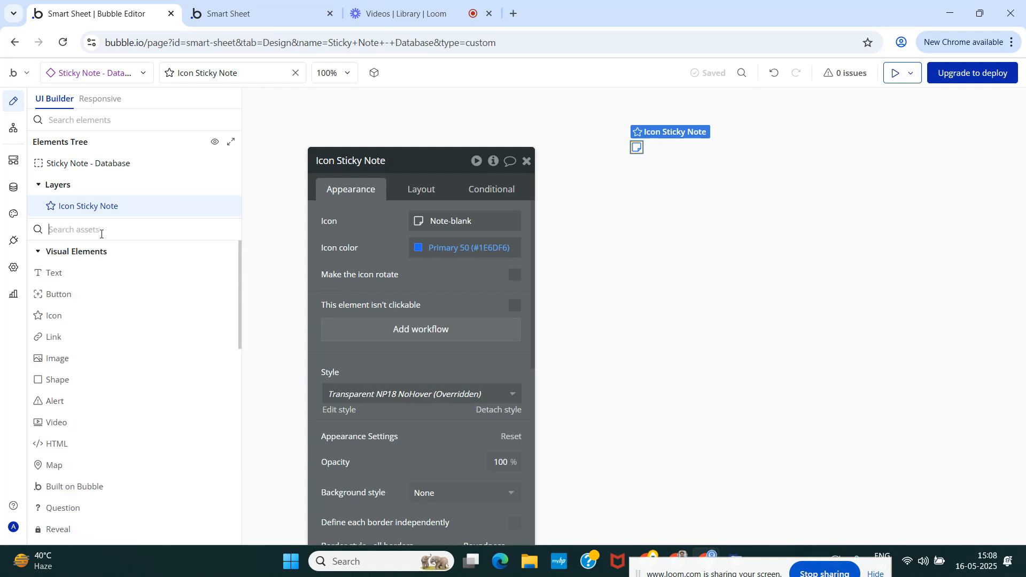
# Add a Group Focus to Sticky Note - Database with Icon Sticky Note as its reference element and a top offset of 6.
pyautogui.write('Group')
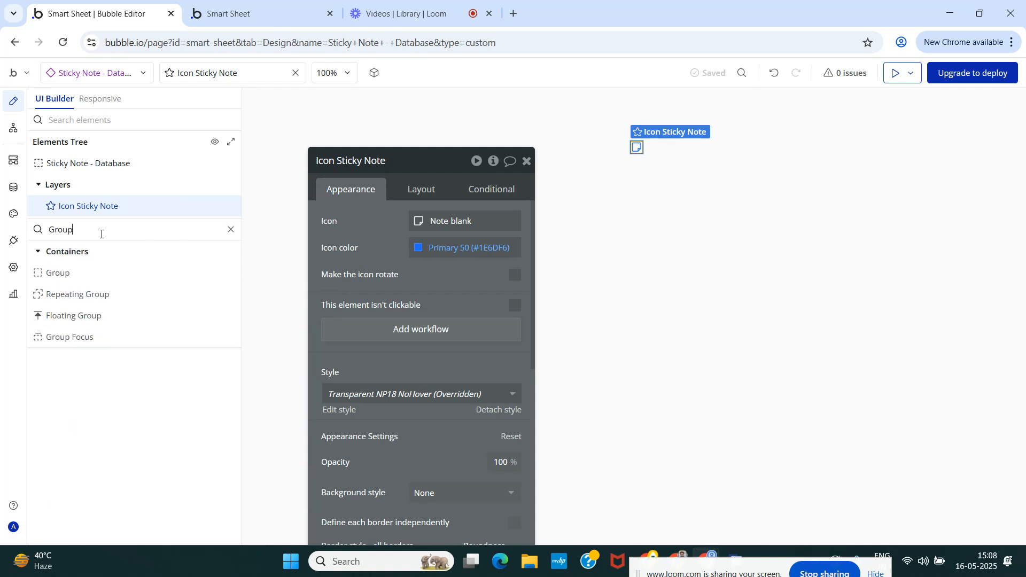
pyautogui.moveTo(88, 339); pyautogui.dragTo(287, 272)
pyautogui.click(437, 223)
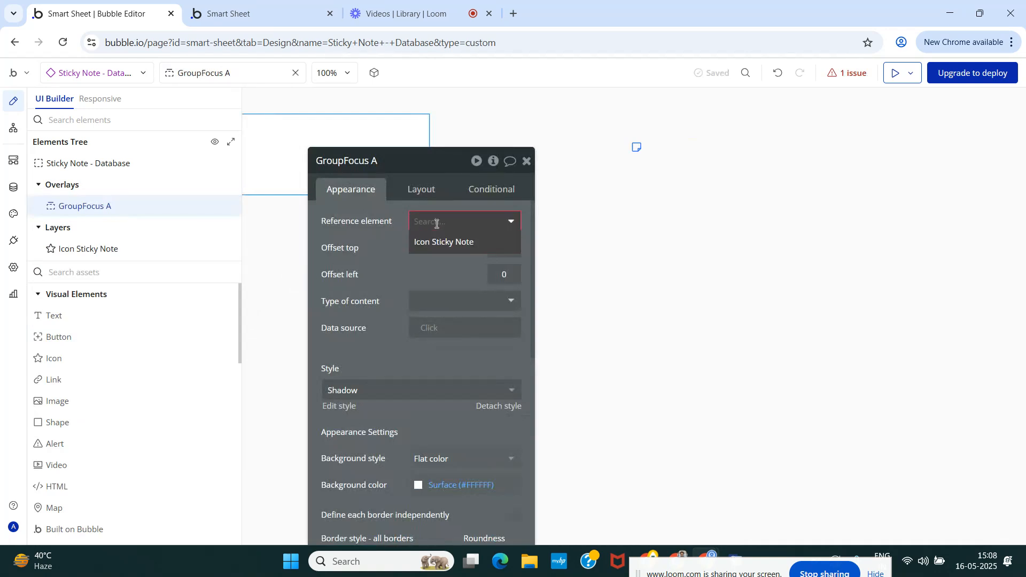
pyautogui.click(451, 242)
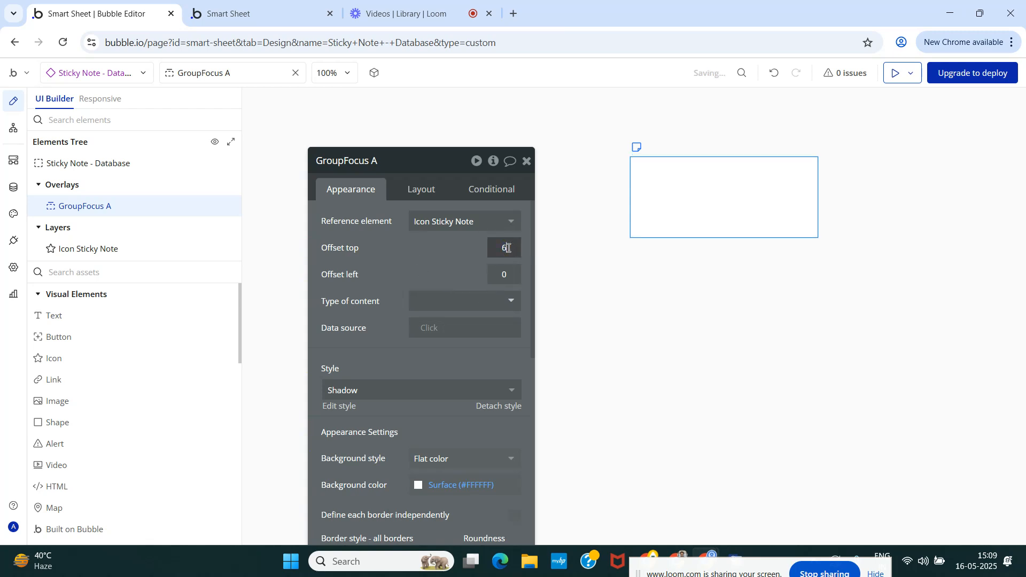
pyautogui.click(446, 266)
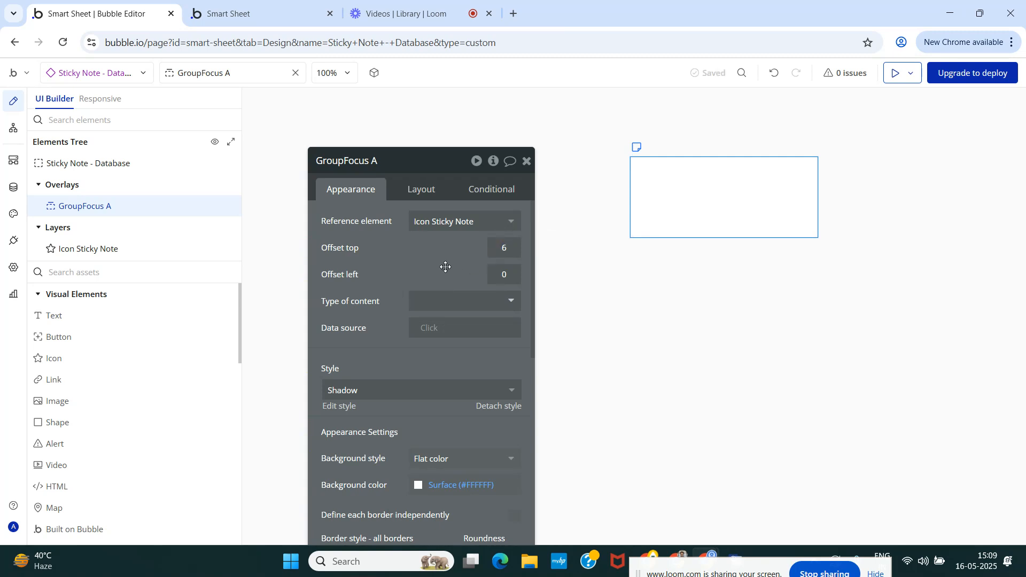
# Set GroupFocus A's maximum width to 260 px and its minimum height to 160 px.
pyautogui.moveTo(446, 267); pyautogui.dragTo(387, 210)
pyautogui.scroll(-5, 362, 351)
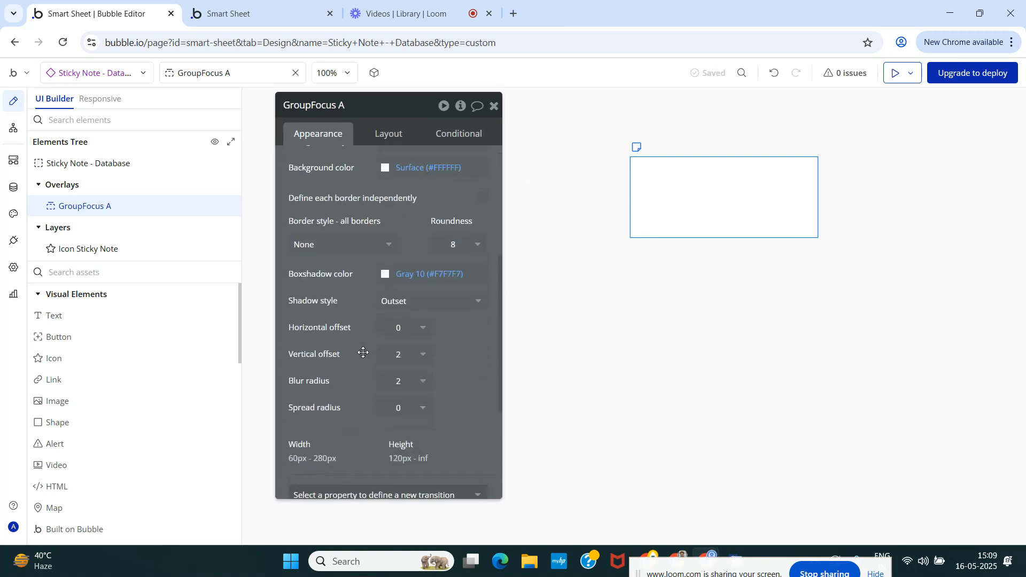
pyautogui.scroll(-1, 369, 278)
pyautogui.click(381, 134)
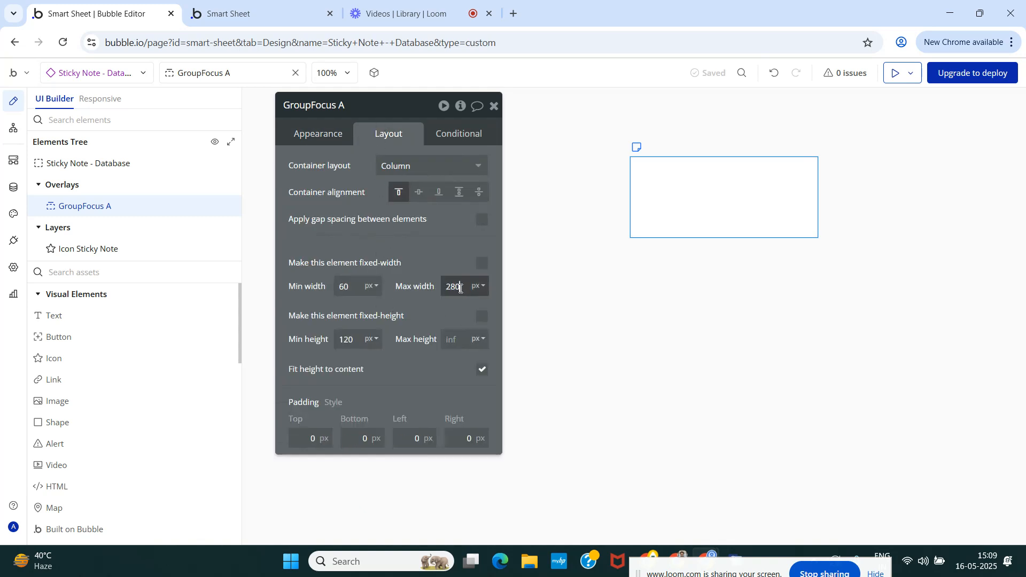
pyautogui.write('240')
pyautogui.click(426, 247)
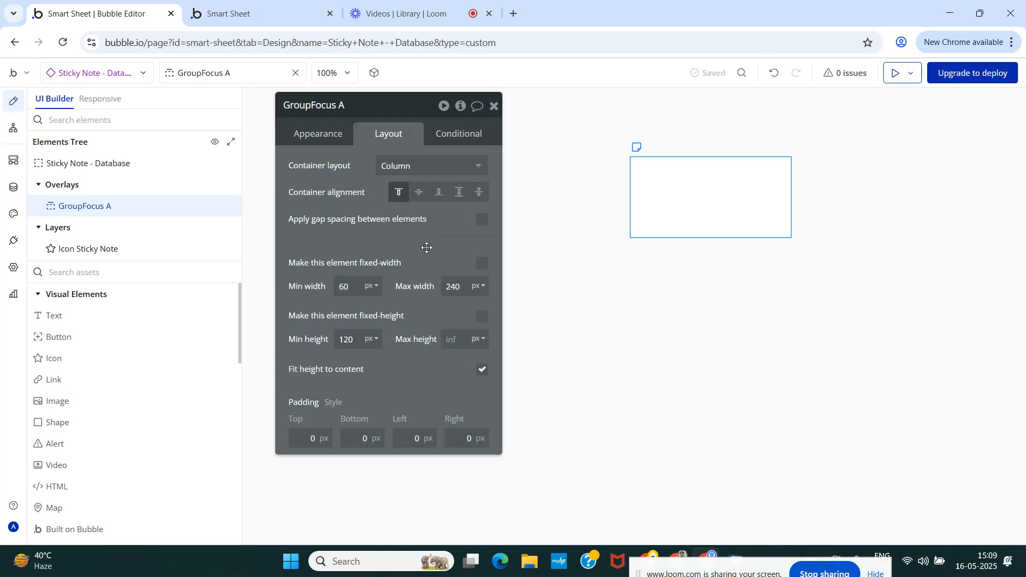
pyautogui.click(459, 291)
pyautogui.click(437, 249)
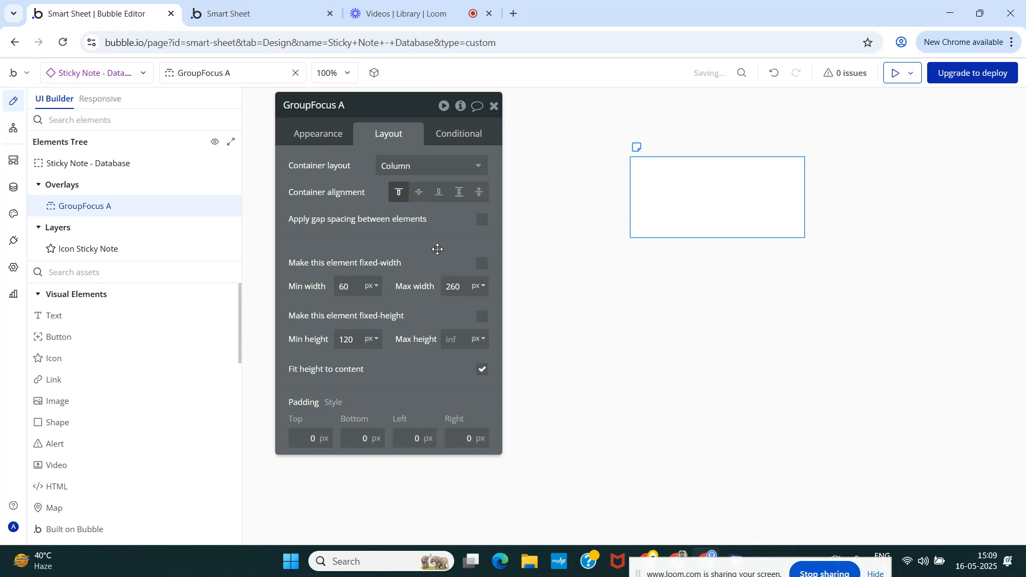
pyautogui.click(352, 342)
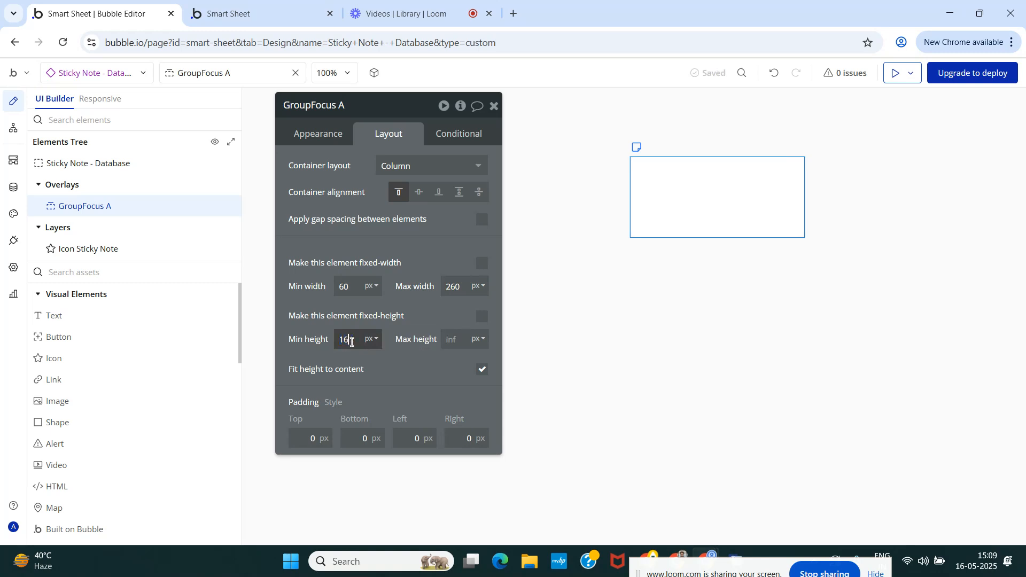
pyautogui.click(400, 246)
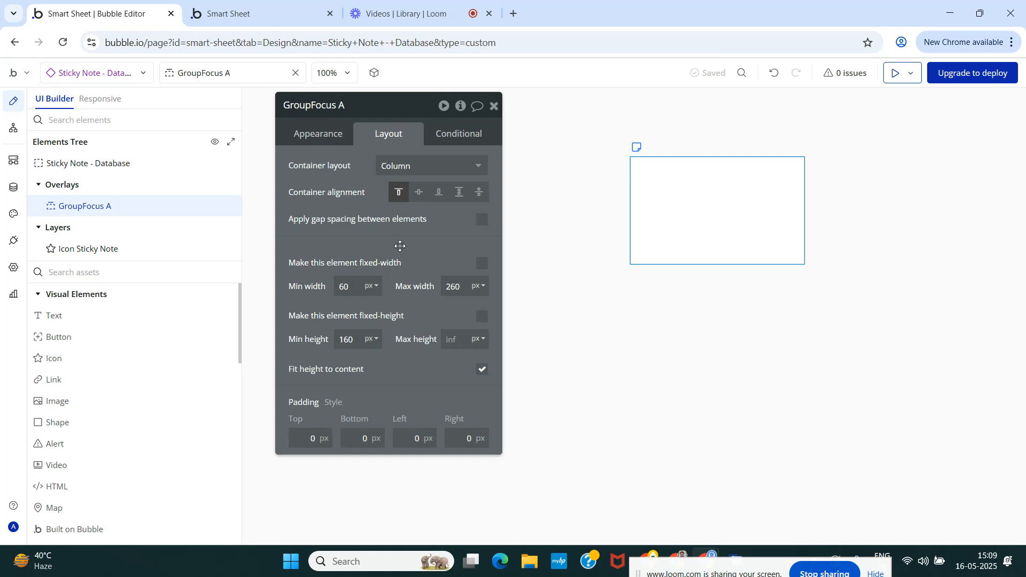
# Edit the Group Focus Shadow style to use a Gray 40 box shadow with vertical offset 0 and blur radius 8.
pyautogui.click(318, 136)
pyautogui.scroll(-4, 331, 281)
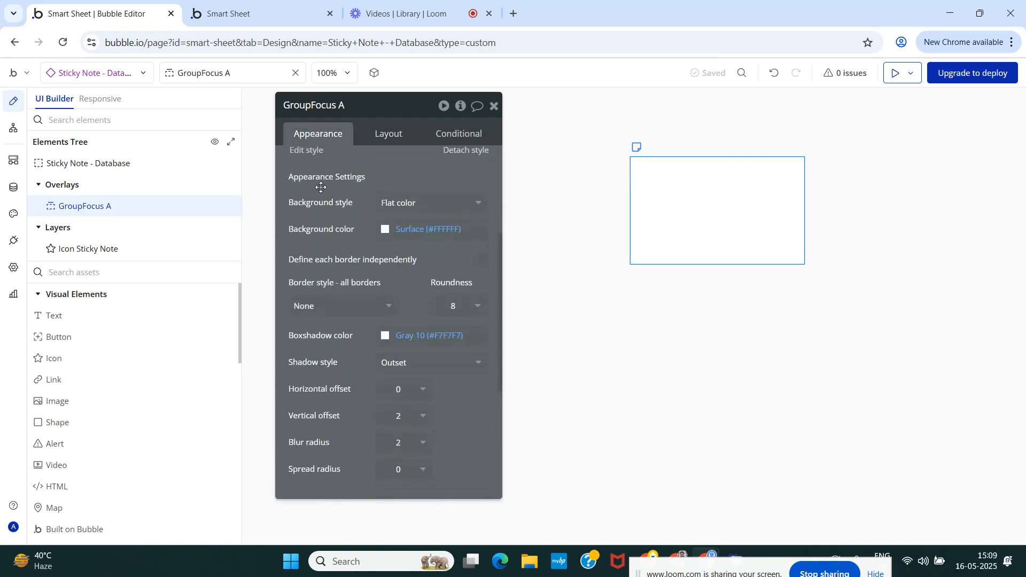
pyautogui.click(303, 152)
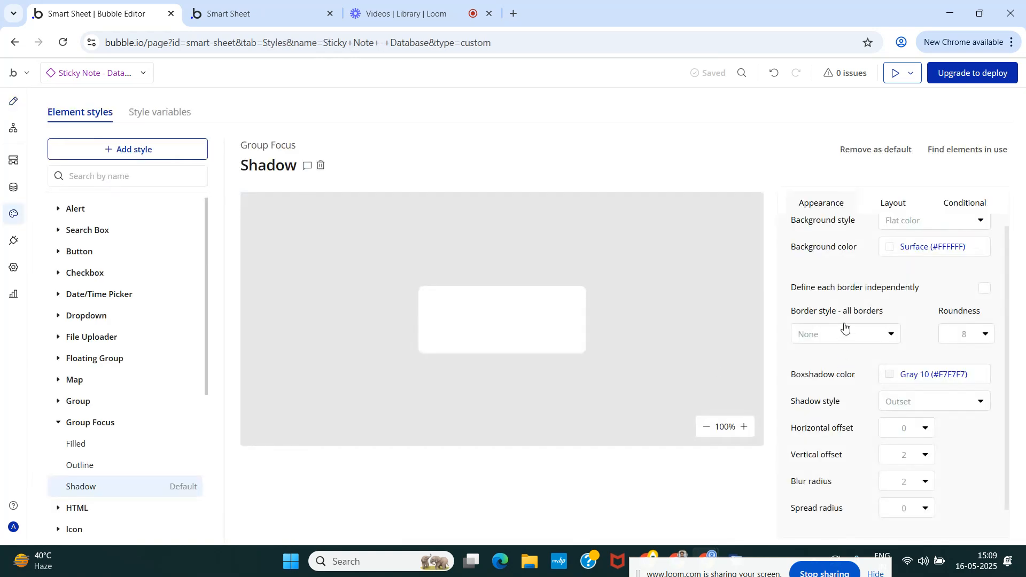
pyautogui.scroll(-1, 846, 342)
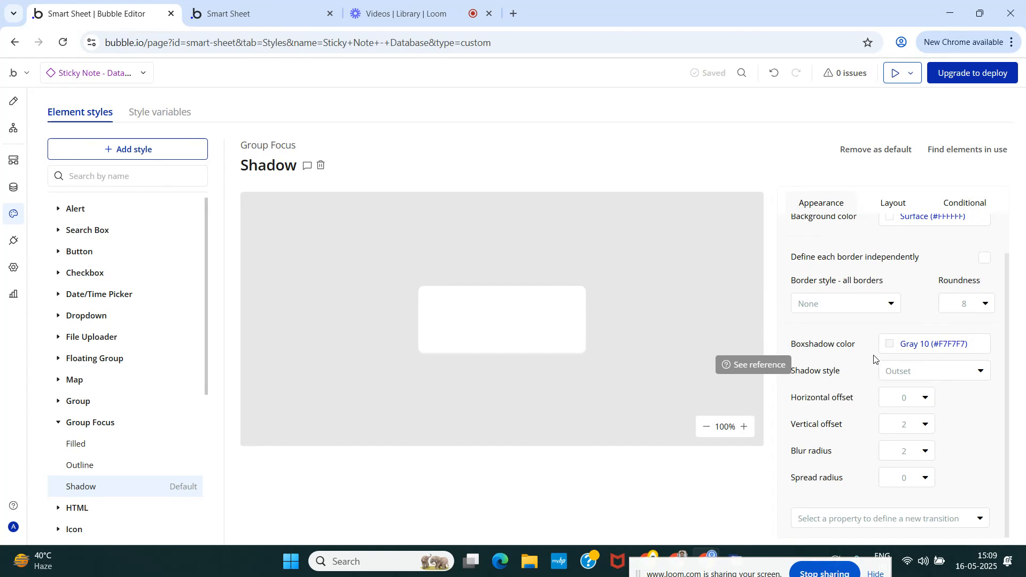
pyautogui.click(890, 344)
pyautogui.click(937, 534)
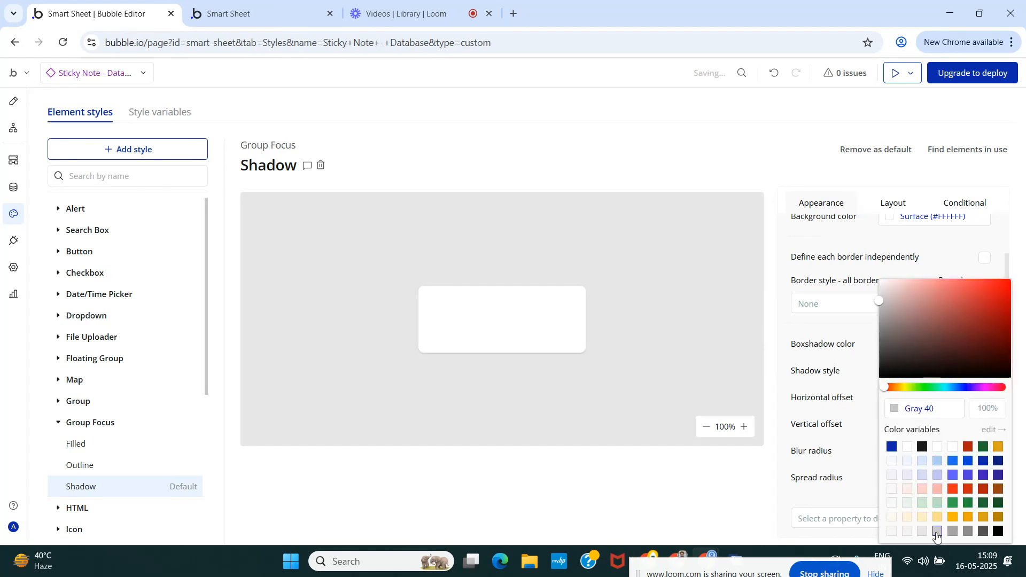
pyautogui.click(846, 371)
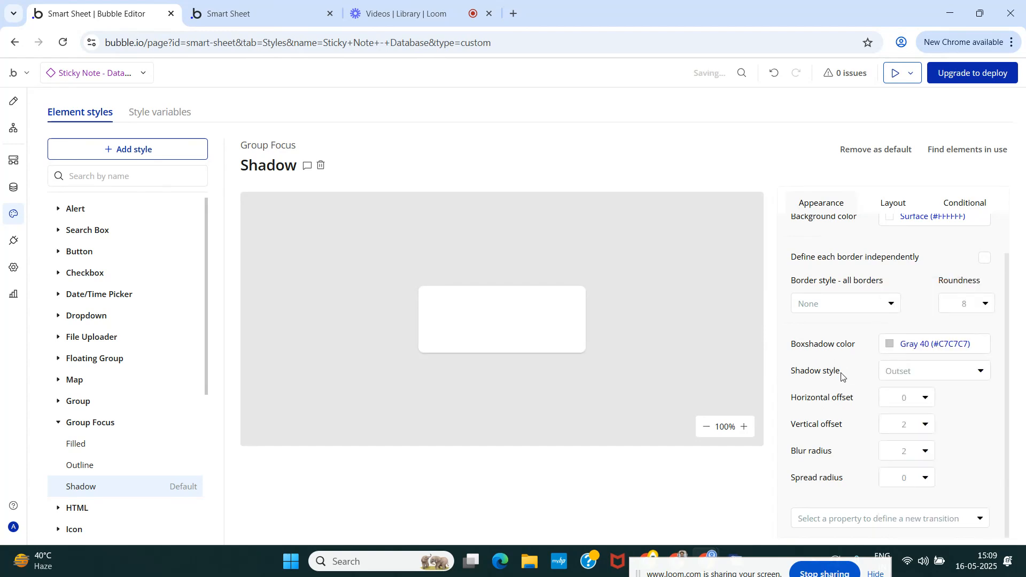
pyautogui.doubleClick(904, 426)
pyautogui.doubleClick(906, 452)
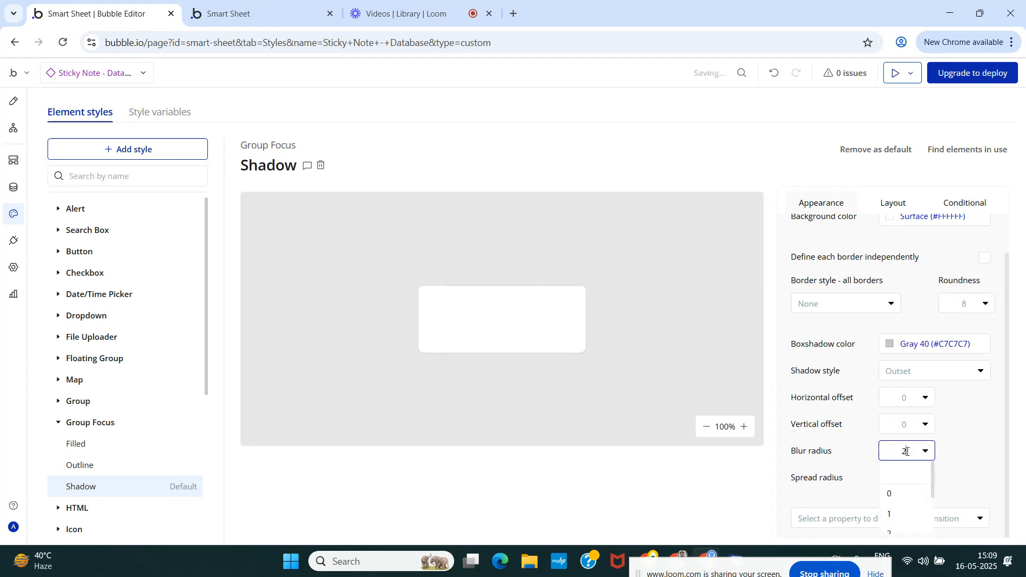
# Give the Shadow style a solid border on all sides in Gray 40.
pyautogui.click(832, 306)
pyautogui.click(828, 367)
pyautogui.click(846, 357)
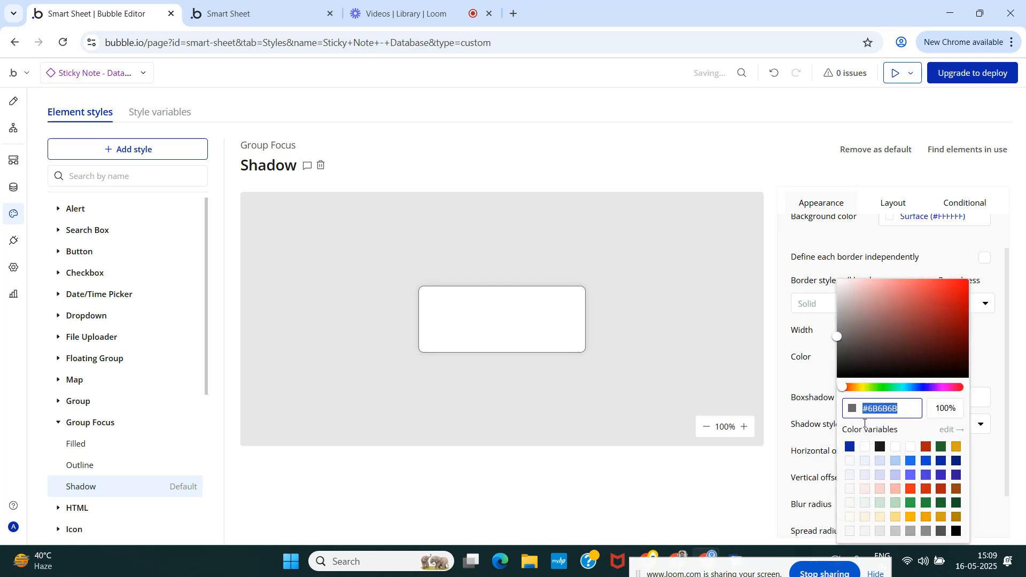
pyautogui.click(895, 530)
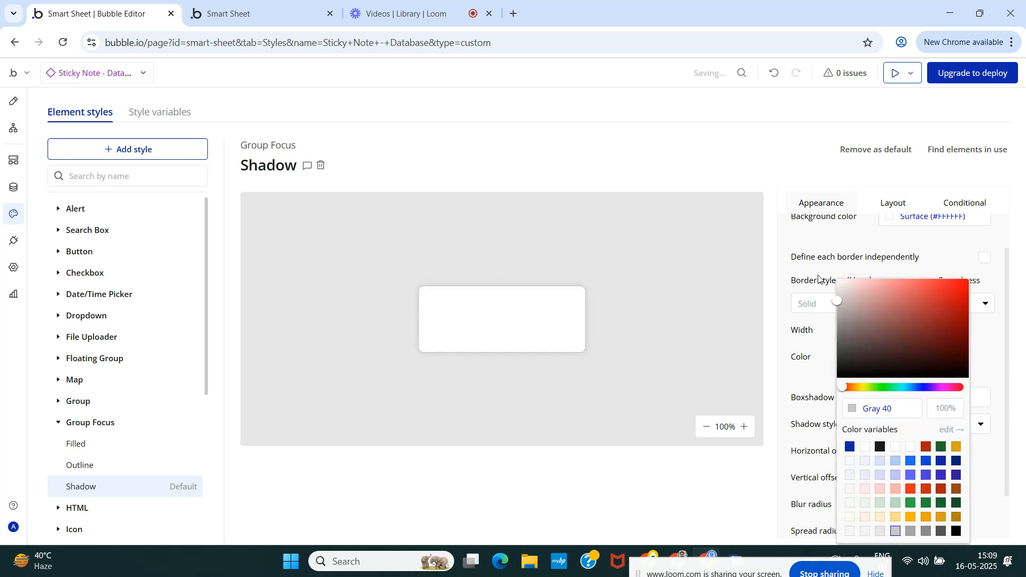
pyautogui.click(822, 233)
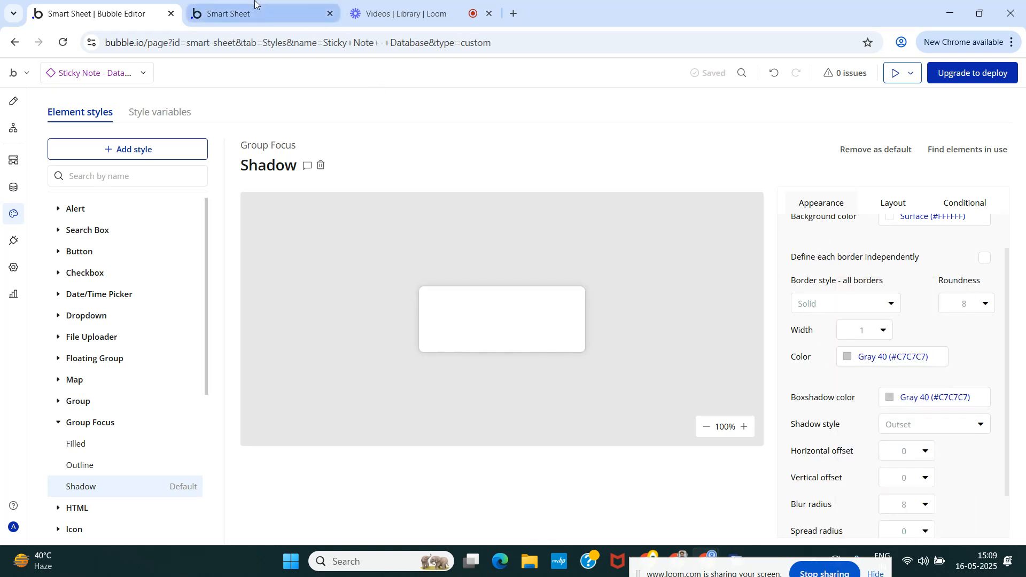
# Reload the Smart Sheet app preview and return to the Bubble editor.
pyautogui.click(225, 13)
pyautogui.hotkey('ctrl', 'r')
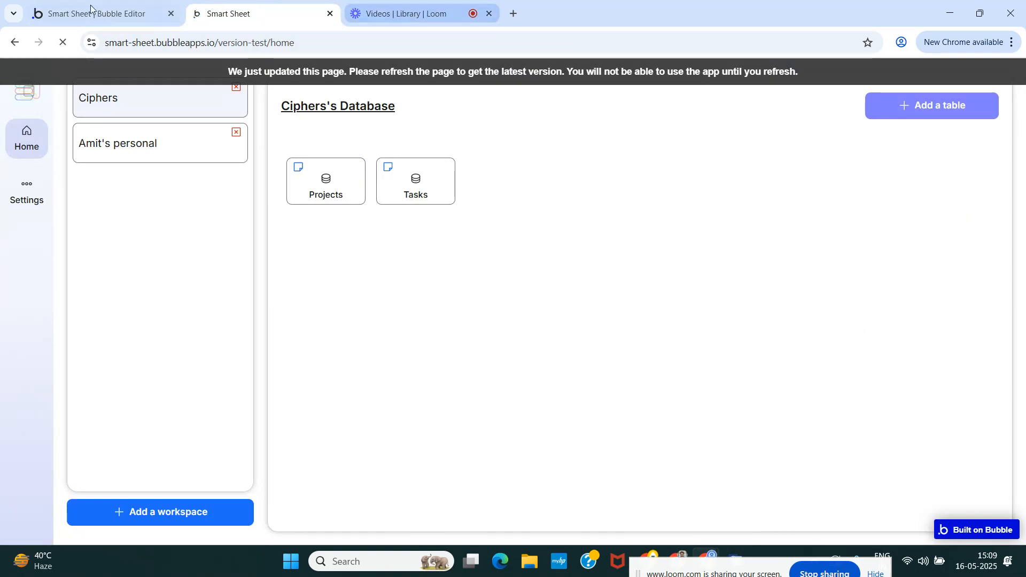
pyautogui.click(73, 7)
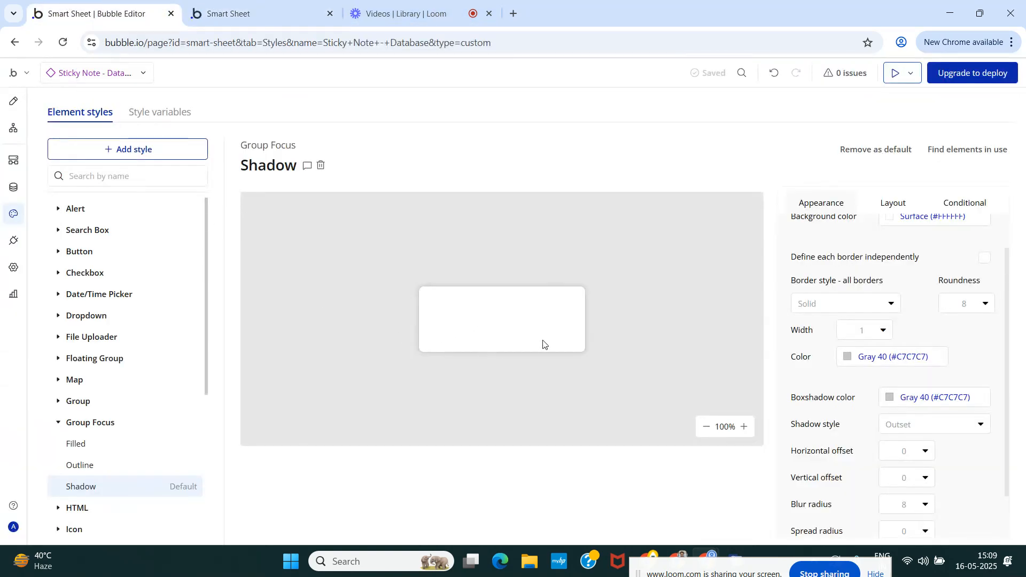
pyautogui.click(406, 13)
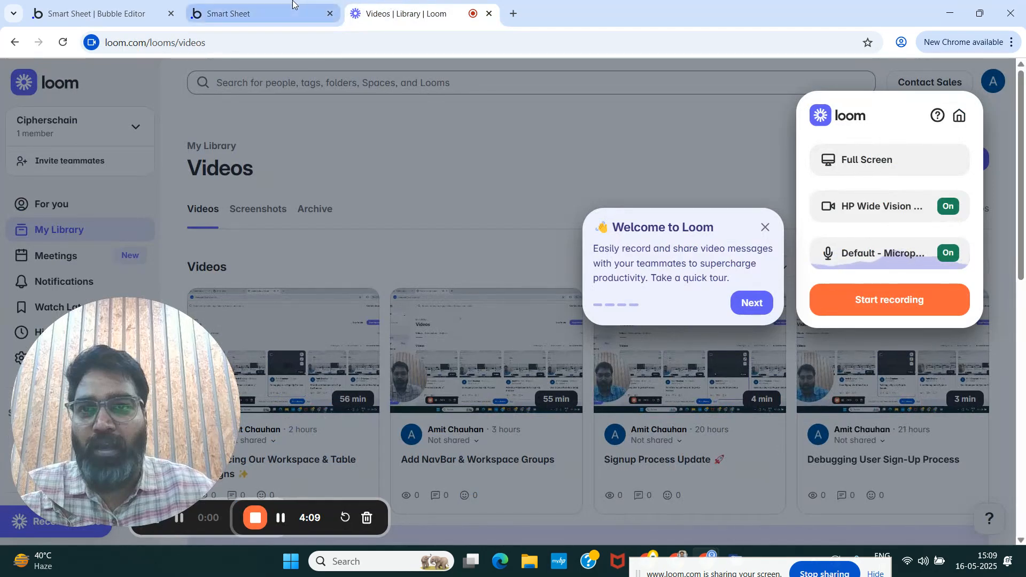
pyautogui.click(214, 16)
pyautogui.click(49, 16)
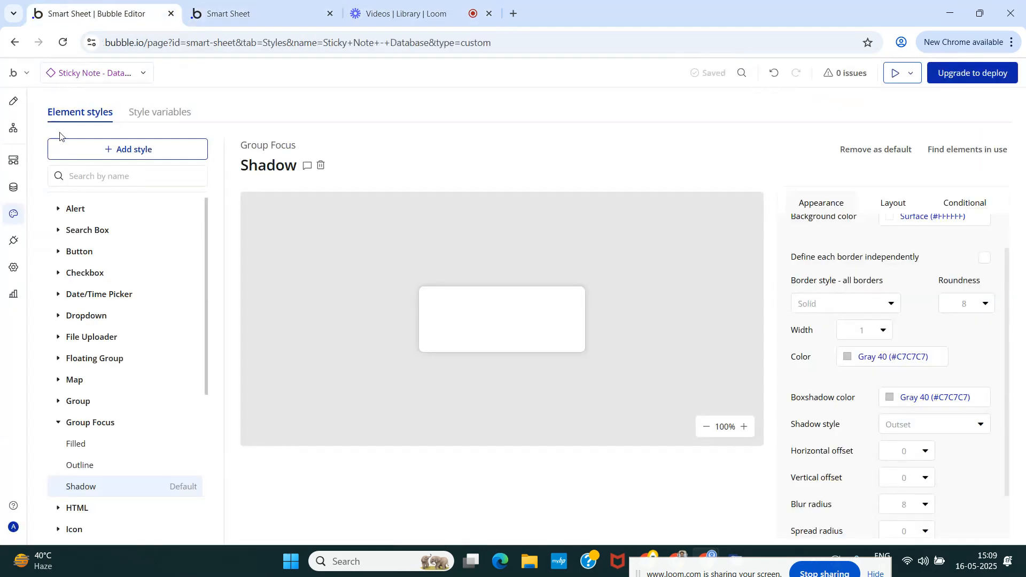
# Create a workflow that runs when Icon Sticky Note is clicked.
pyautogui.click(14, 101)
pyautogui.click(636, 147)
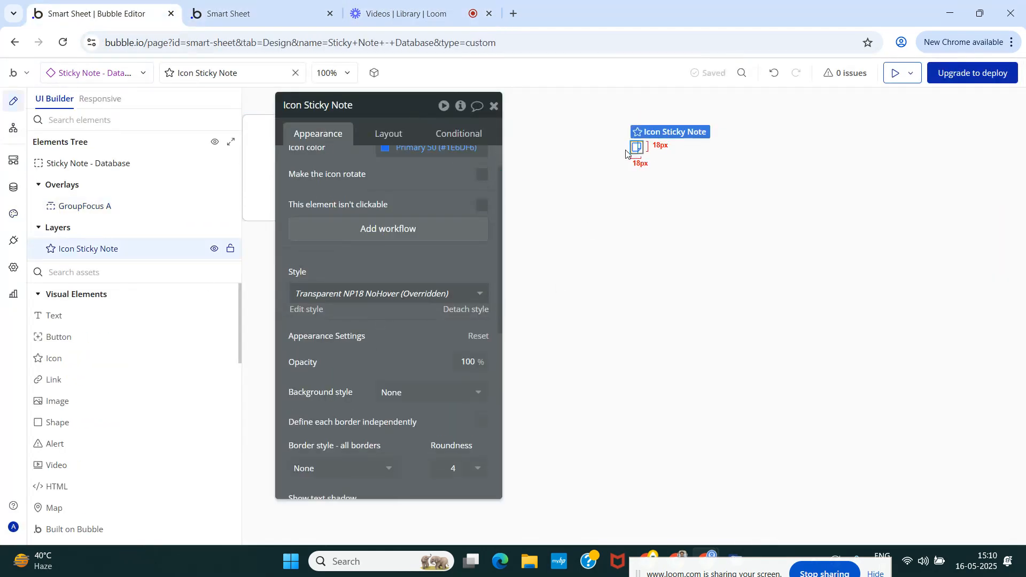
pyautogui.moveTo(378, 233)
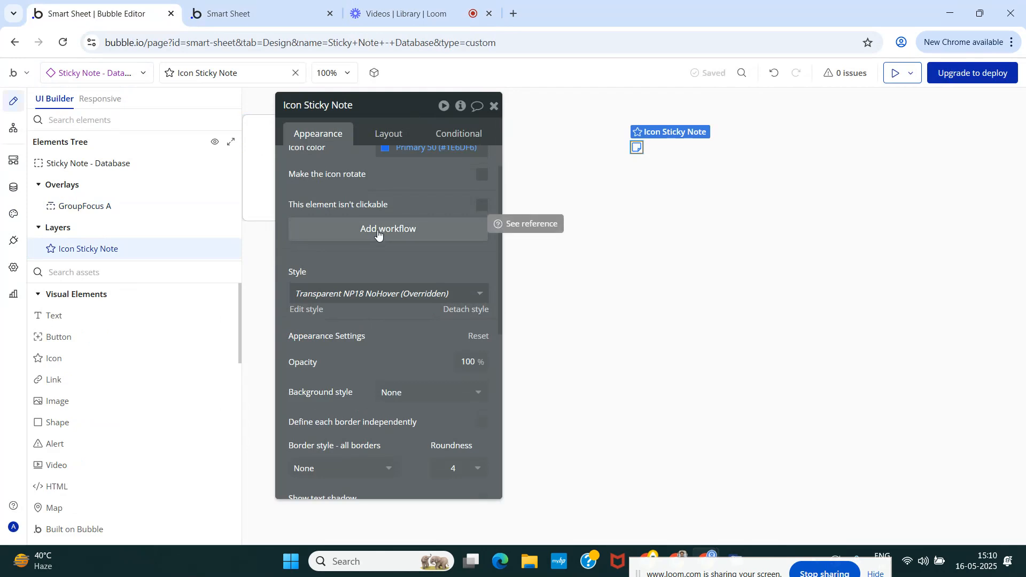
pyautogui.click(378, 231)
pyautogui.click(490, 105)
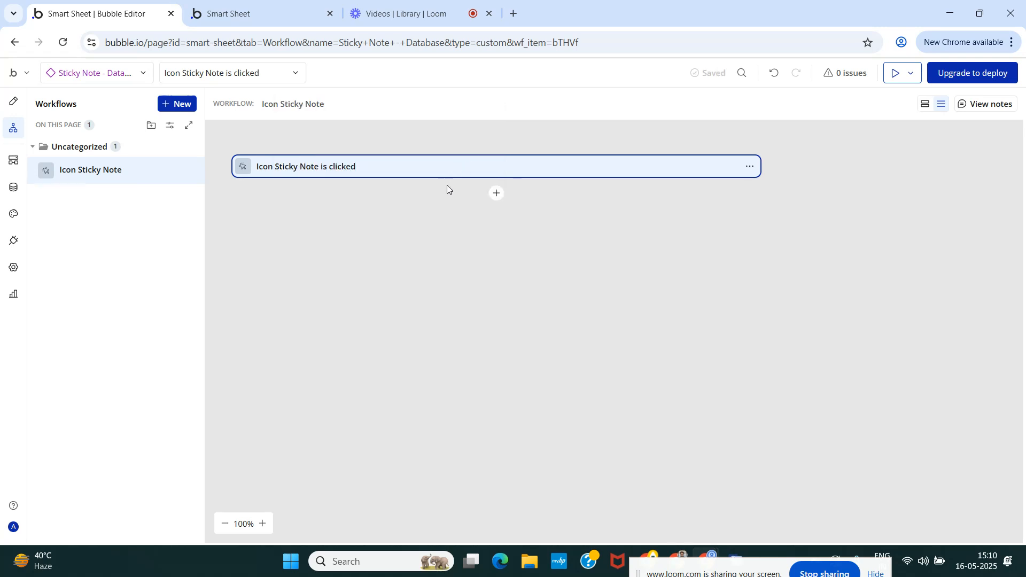
# Add a Show an element action for GroupFocus A to the Icon Sticky Note workflow and return to the design view.
pyautogui.click(497, 193)
pyautogui.write('sho')
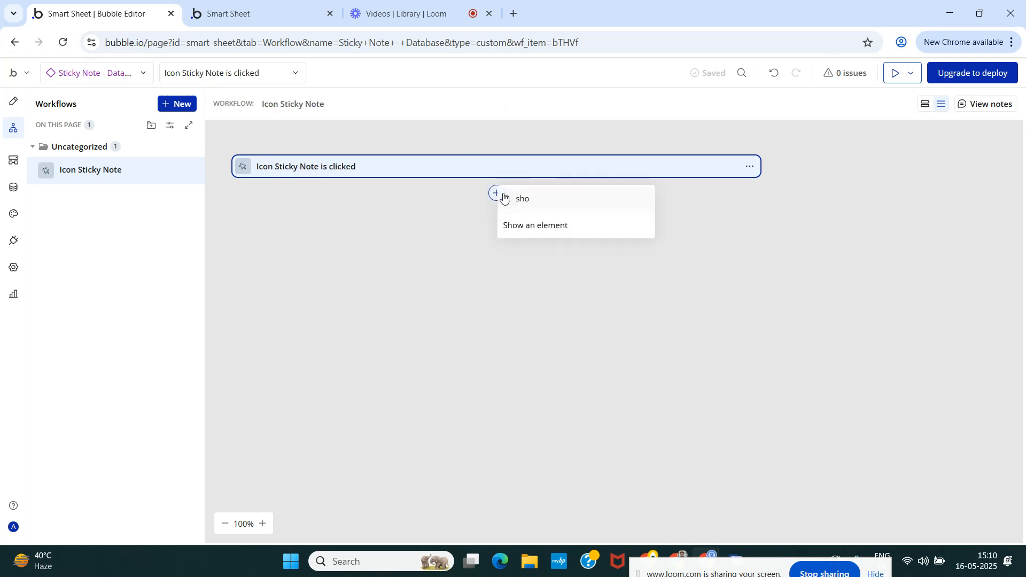
pyautogui.click(548, 225)
pyautogui.click(422, 136)
pyautogui.write('gr')
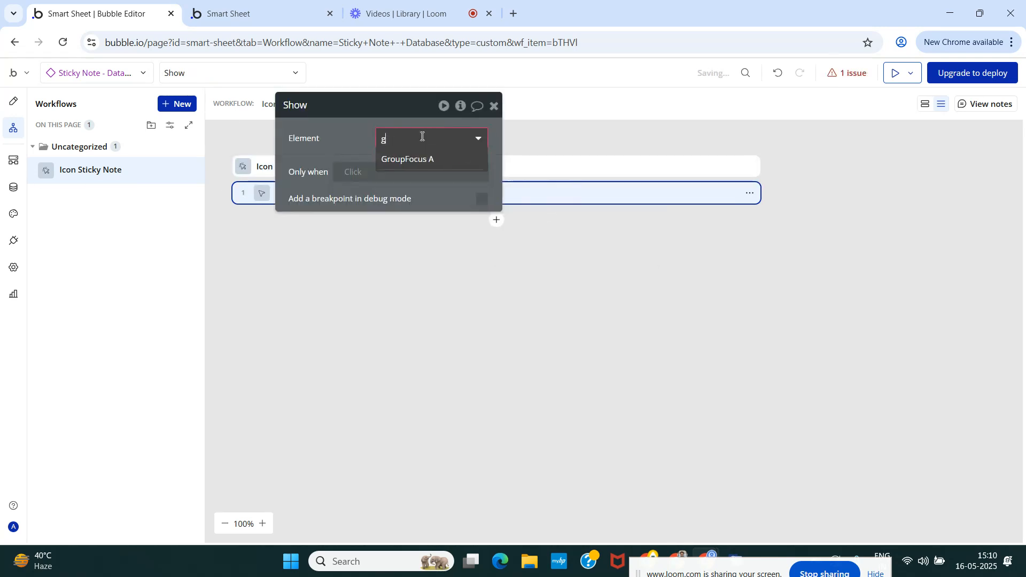
pyautogui.click(422, 160)
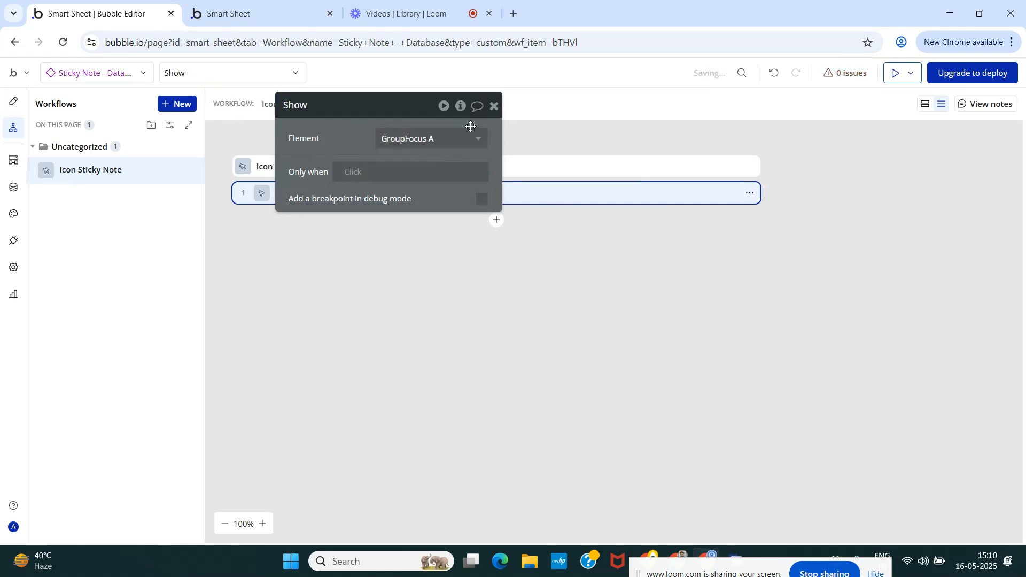
pyautogui.click(494, 105)
pyautogui.click(15, 101)
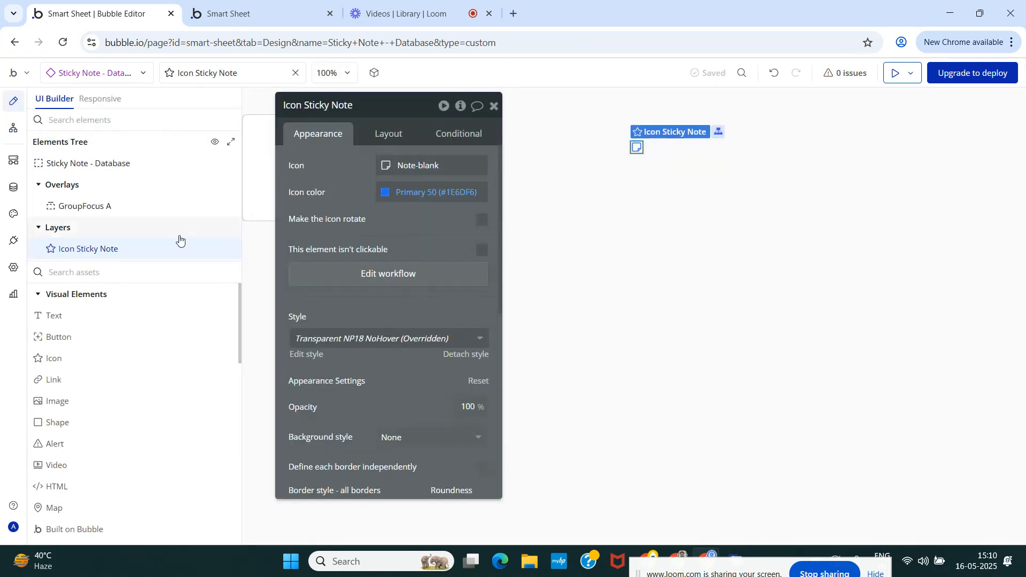
# Add a Multiline Input inside GroupFocus A.
pyautogui.click(102, 211)
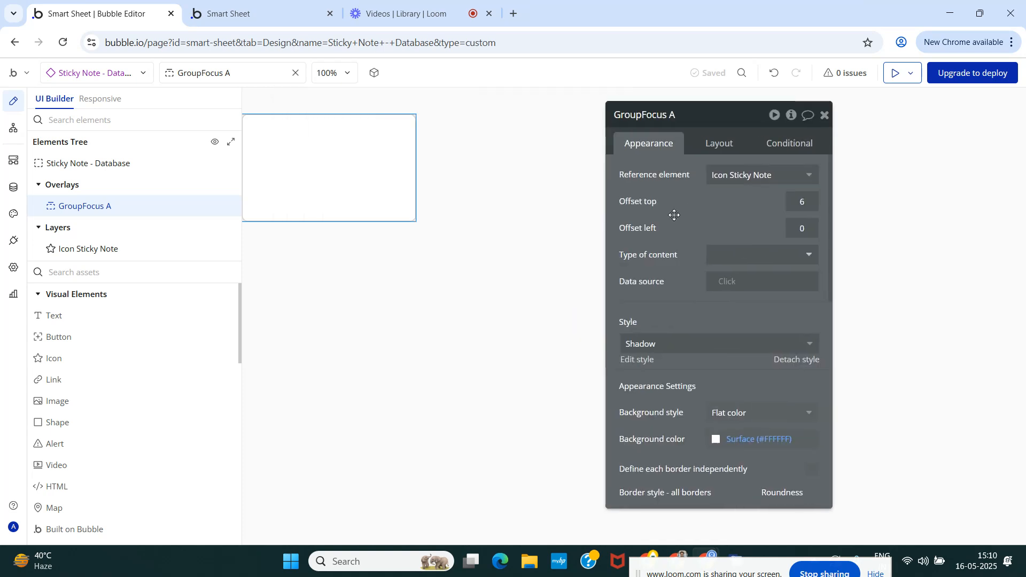
pyautogui.write('Mul')
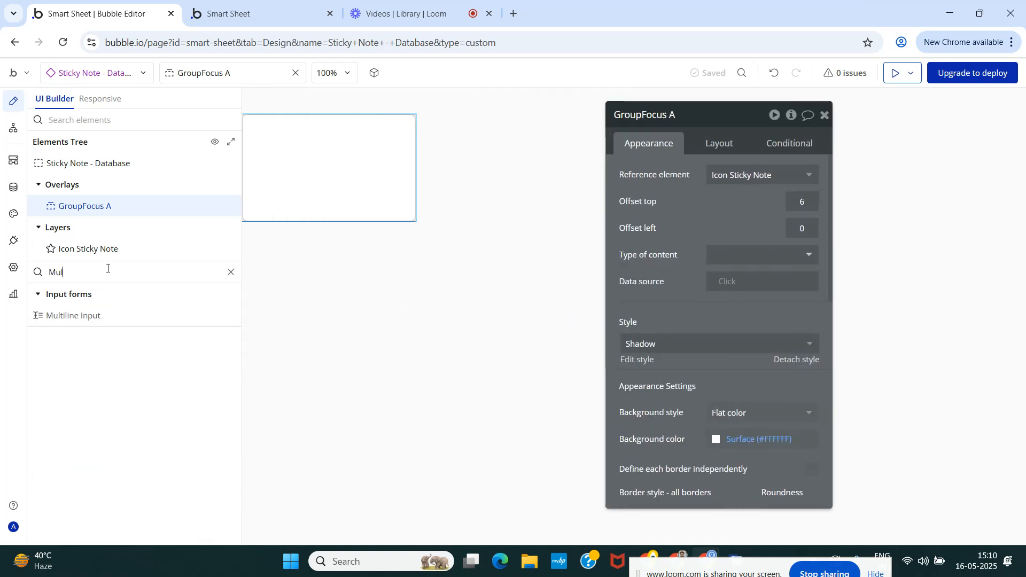
pyautogui.moveTo(64, 316); pyautogui.dragTo(270, 188)
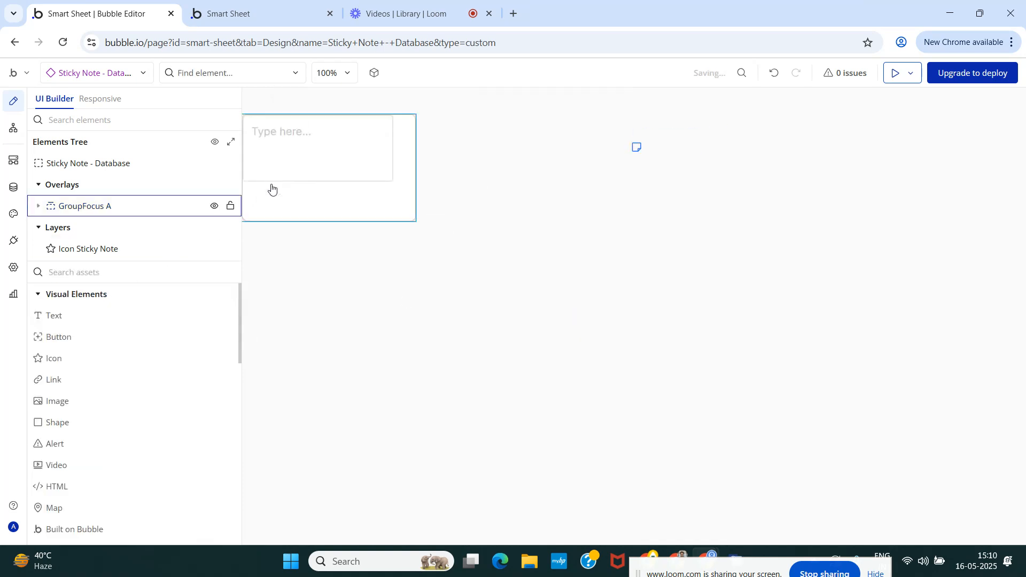
# Detach the multiline input from its Standard style and set its font size to 14px.
pyautogui.scroll(-3, 763, 359)
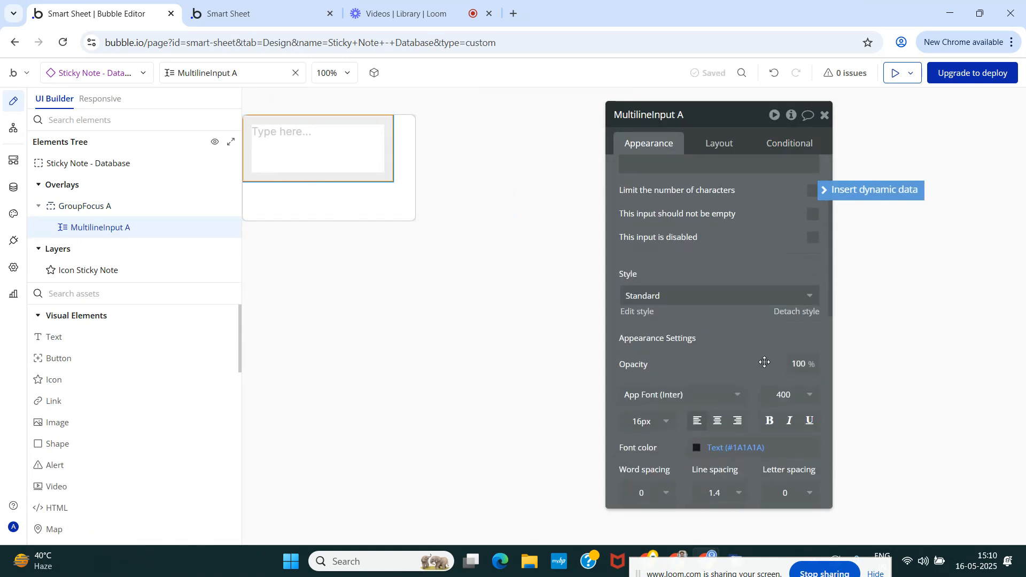
pyautogui.click(789, 312)
pyautogui.scroll(-1, 646, 337)
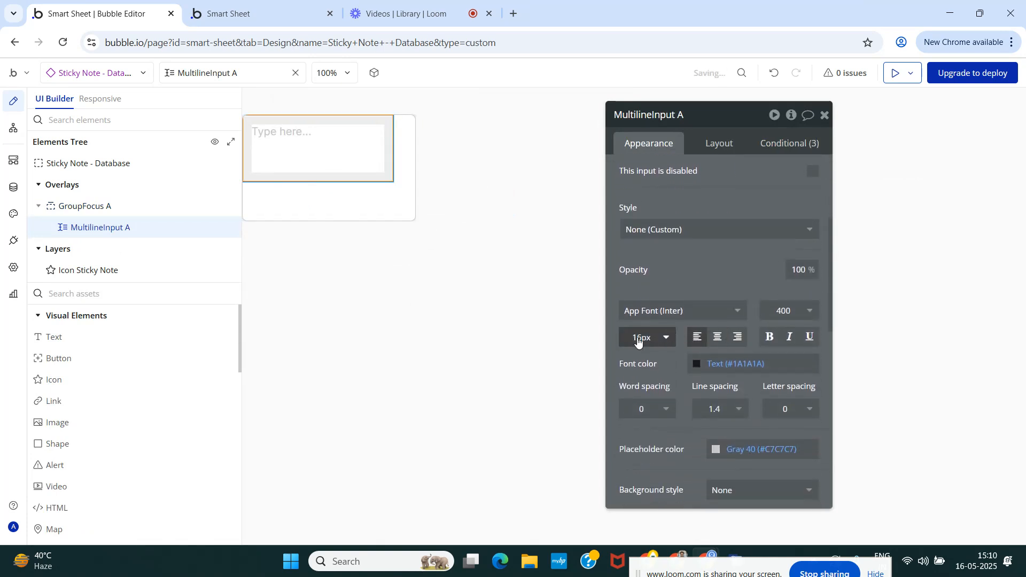
pyautogui.doubleClick(643, 342)
pyautogui.write('14')
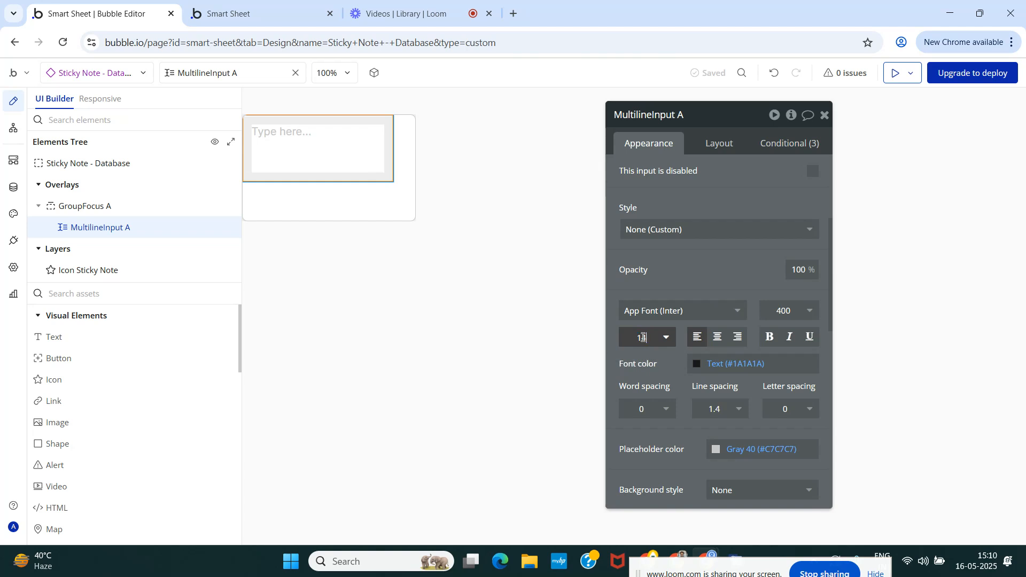
# Set the multiline input's background style to Flat color.
pyautogui.scroll(-1, 745, 257)
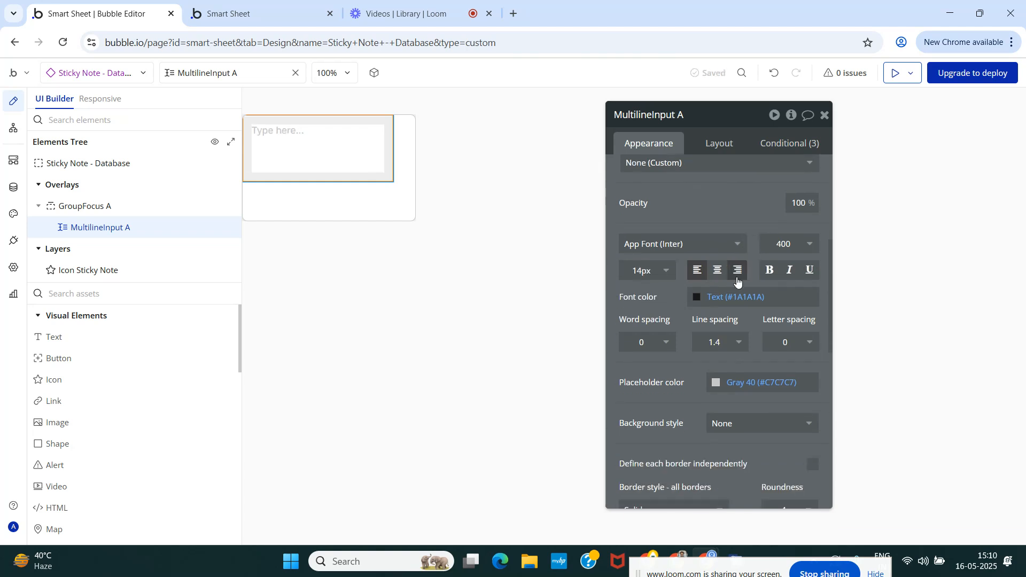
pyautogui.scroll(-2, 704, 310)
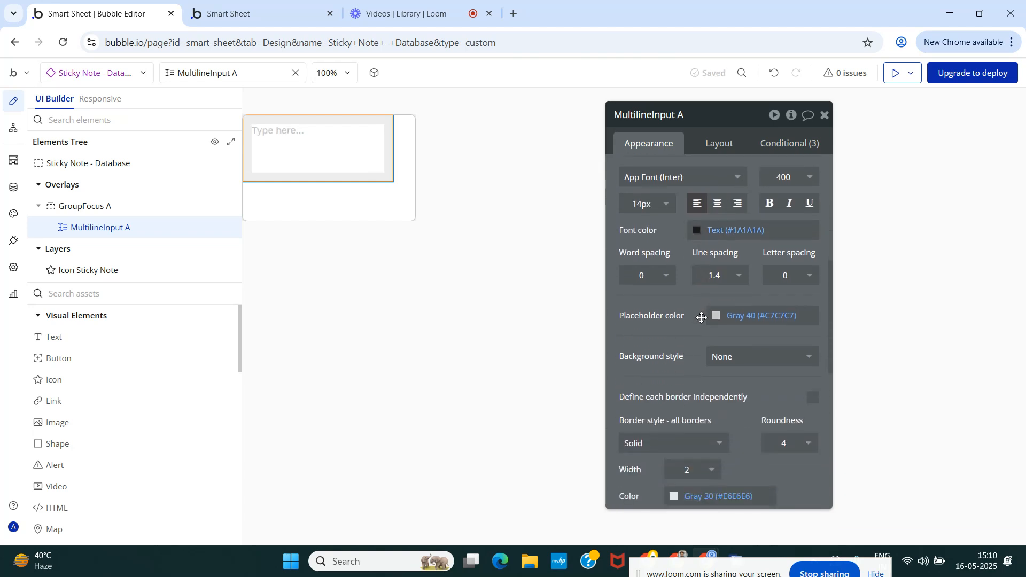
pyautogui.click(716, 290)
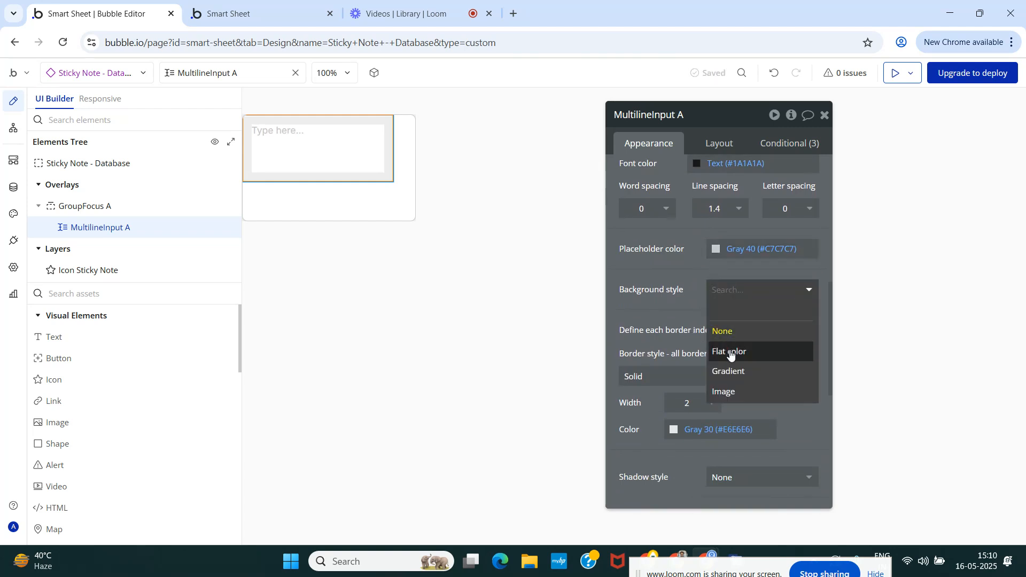
pyautogui.click(731, 353)
# Try Primary 50, Primary 30 and several Success shades as the multiline input's background color.
pyautogui.click(714, 317)
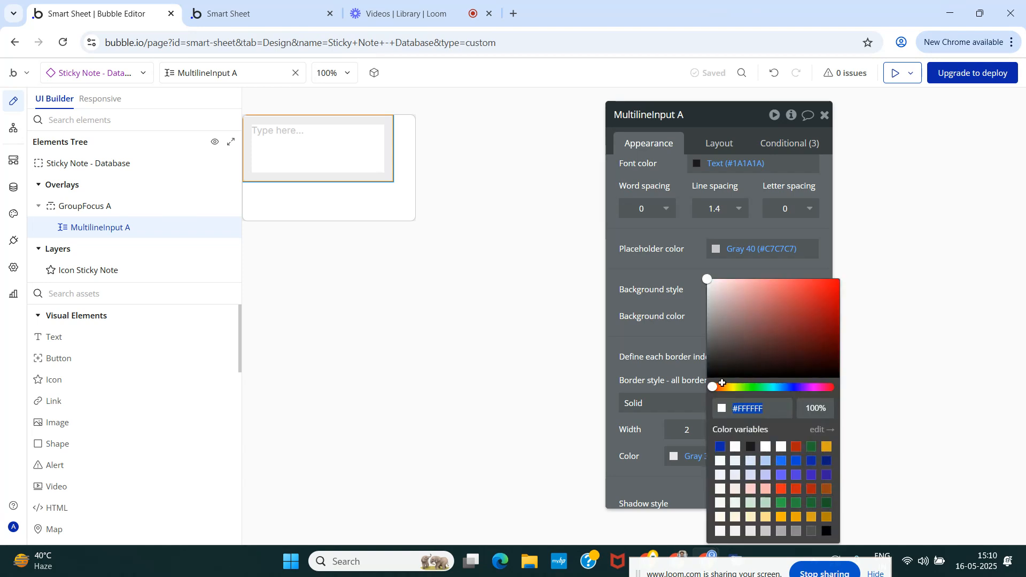
pyautogui.click(781, 463)
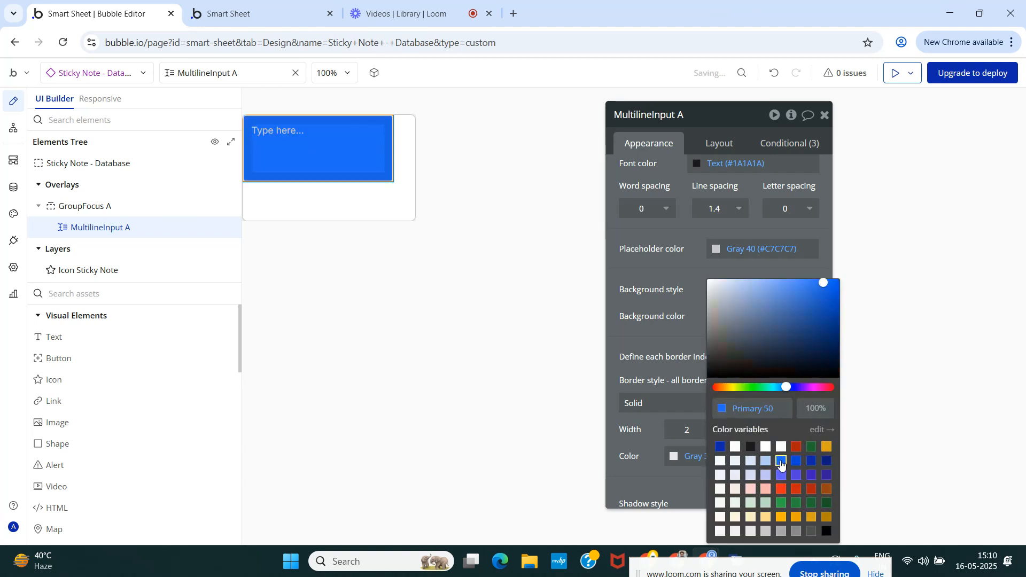
pyautogui.click(752, 463)
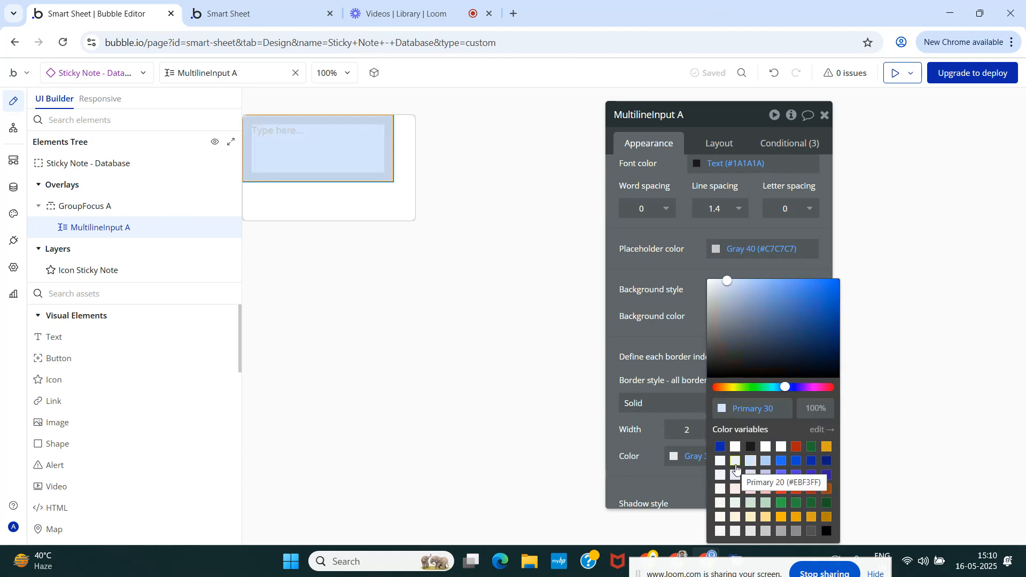
pyautogui.click(751, 505)
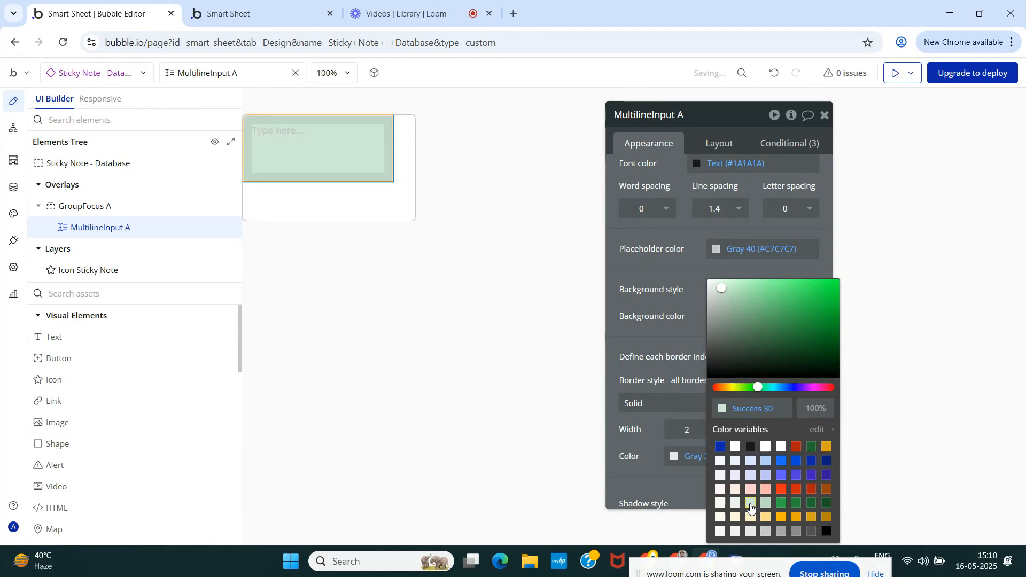
pyautogui.click(766, 504)
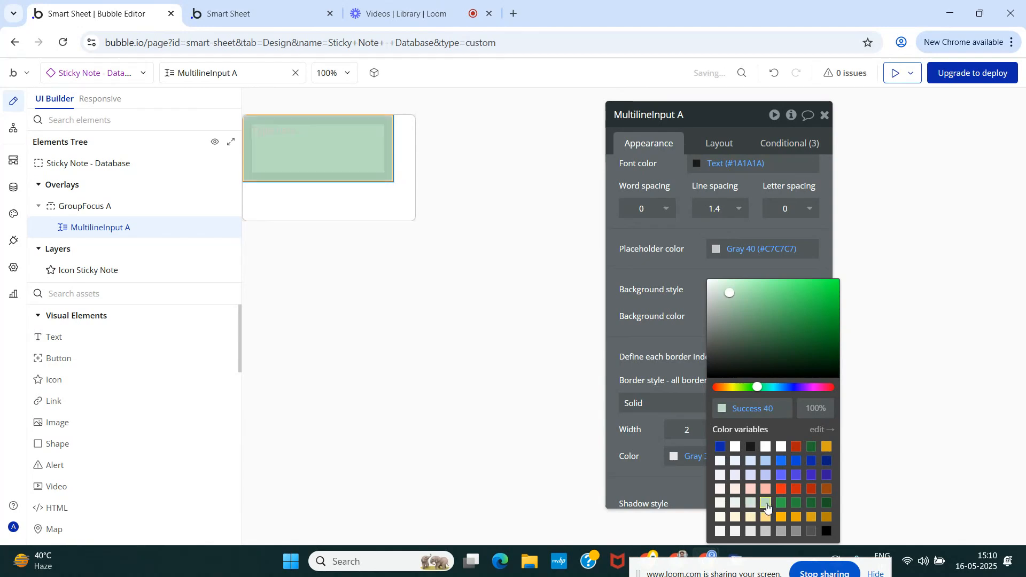
pyautogui.click(721, 505)
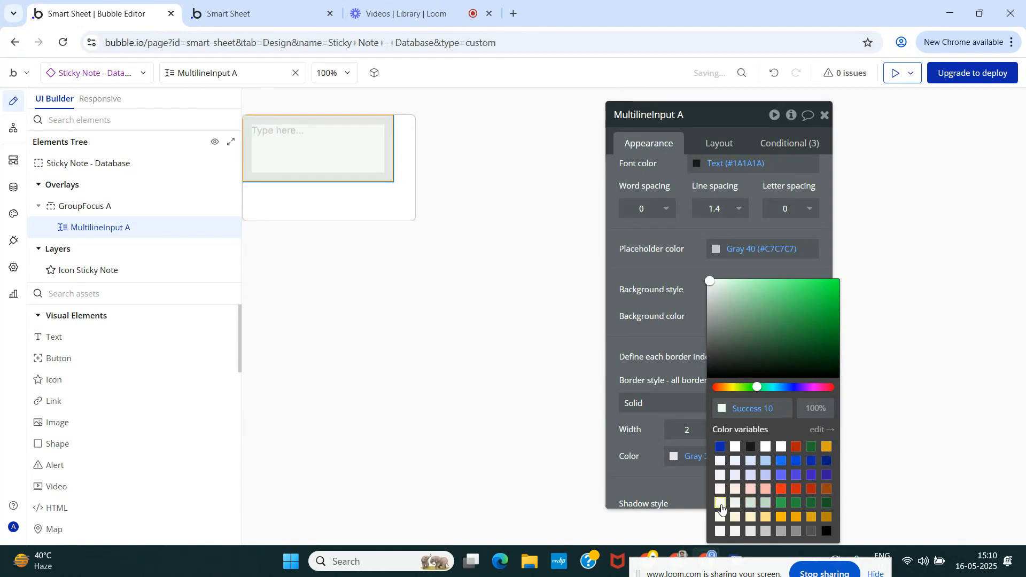
pyautogui.click(686, 305)
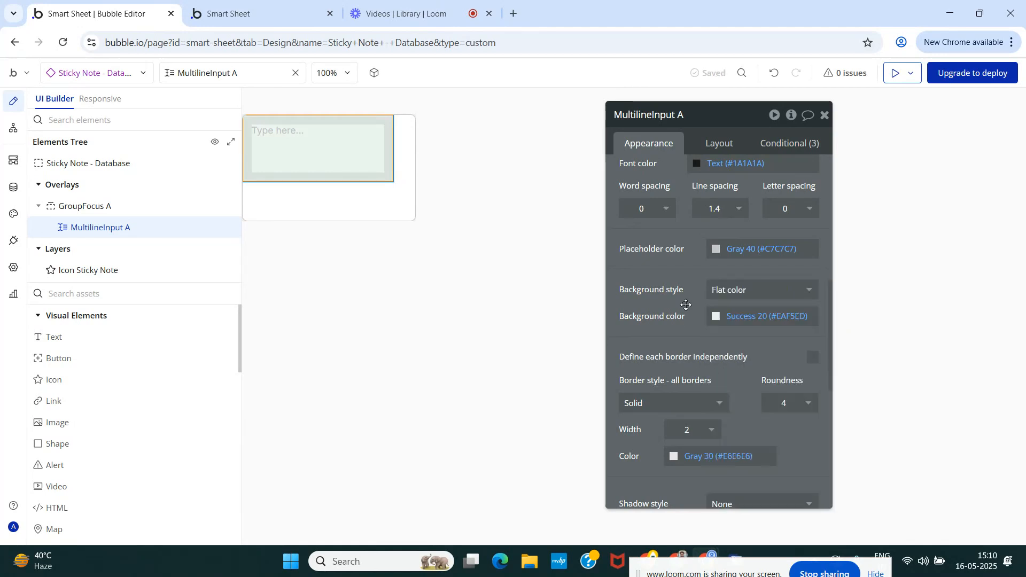
pyautogui.click(719, 318)
pyautogui.click(694, 295)
# Compare the light Primary shades and set the multiline input's background color to Alert 30 (#FFEFC7).
pyautogui.click(714, 314)
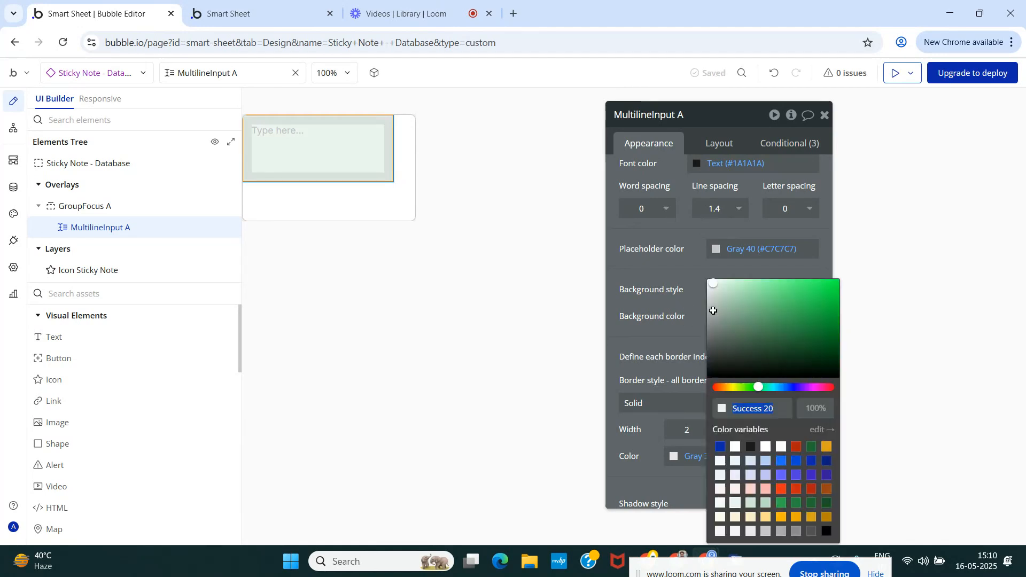
pyautogui.click(751, 463)
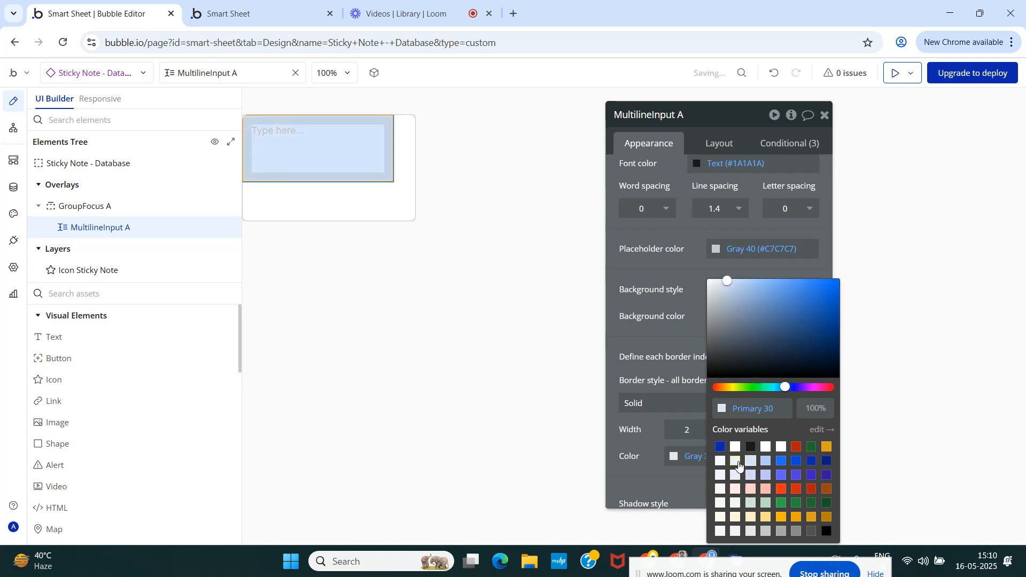
pyautogui.click(740, 466)
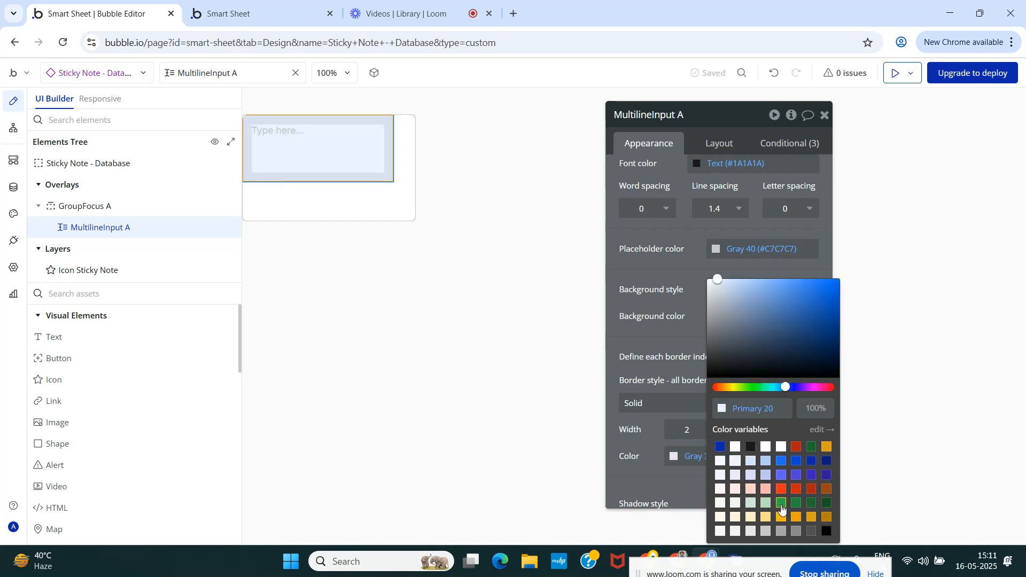
pyautogui.click(751, 519)
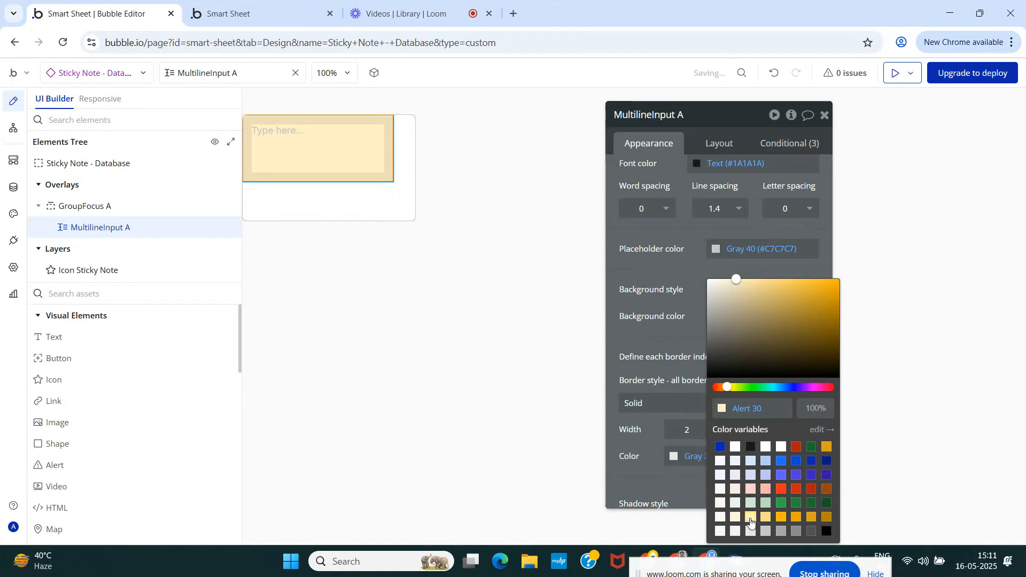
pyautogui.click(688, 290)
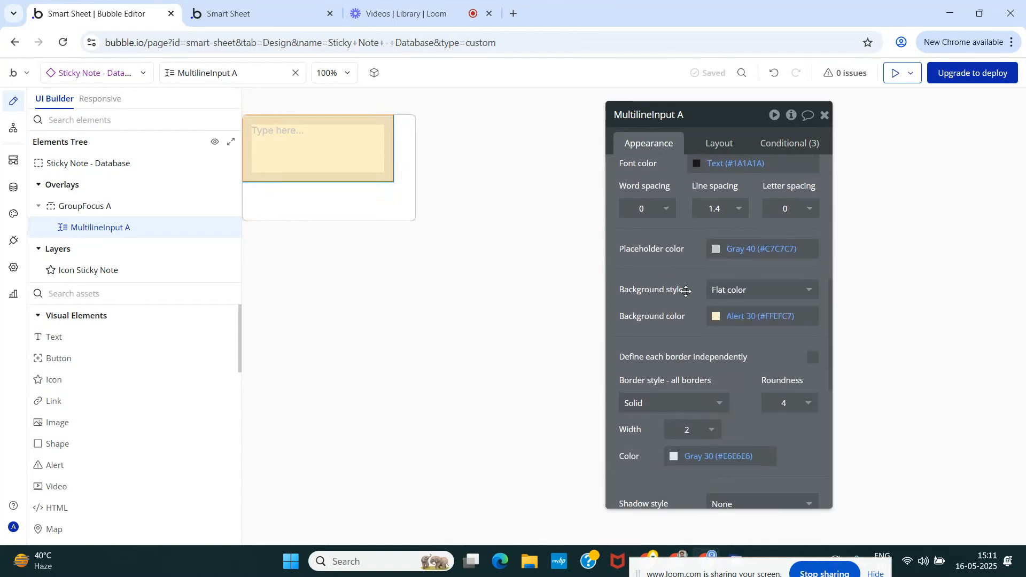
# Set the multiline input's placeholder color to Text (#1A1A1A).
pyautogui.click(717, 250)
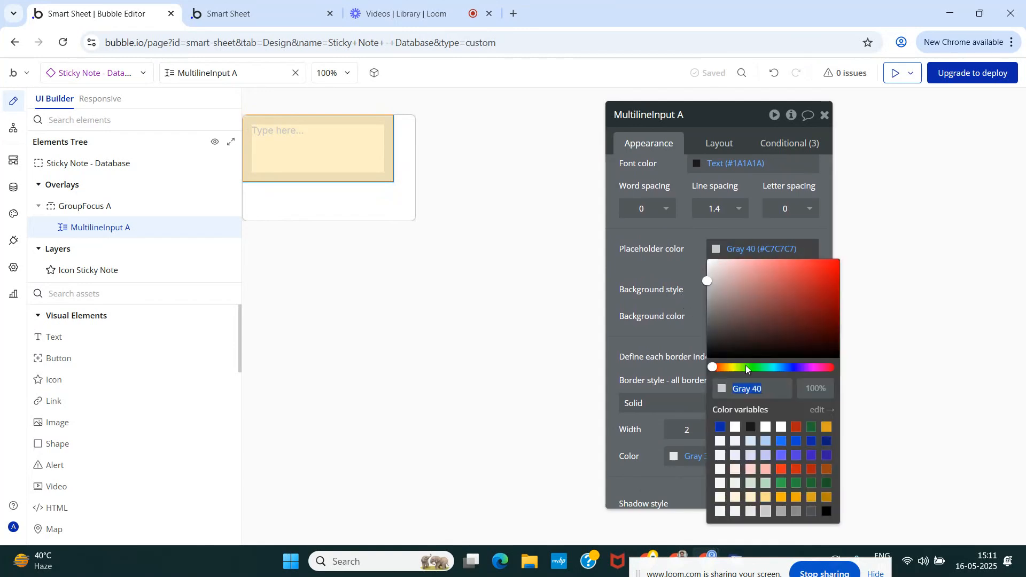
pyautogui.click(751, 427)
pyautogui.click(676, 261)
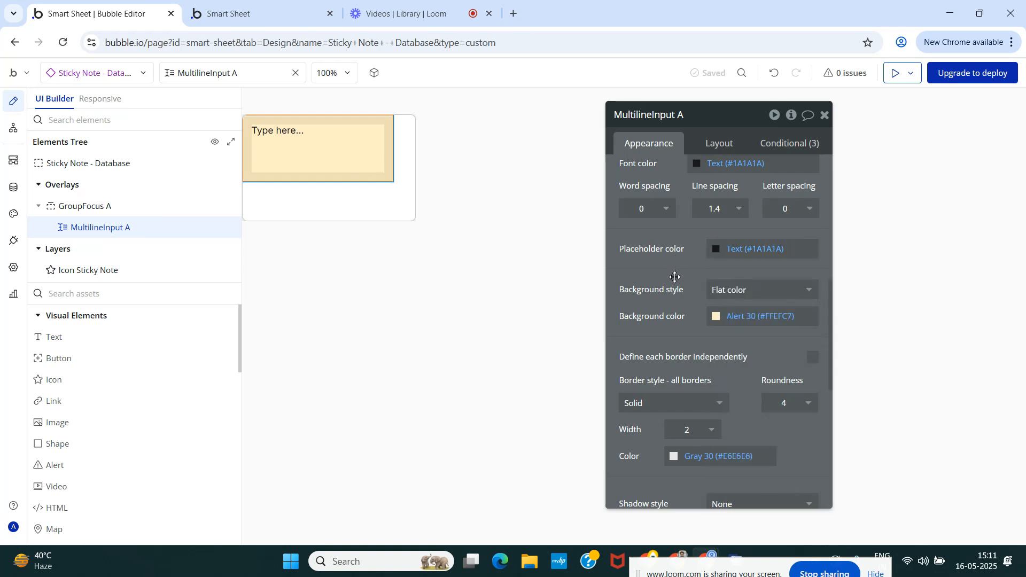
# Set the multiline input's font weight to 500.
pyautogui.scroll(1, 674, 277)
pyautogui.scroll(2, 667, 318)
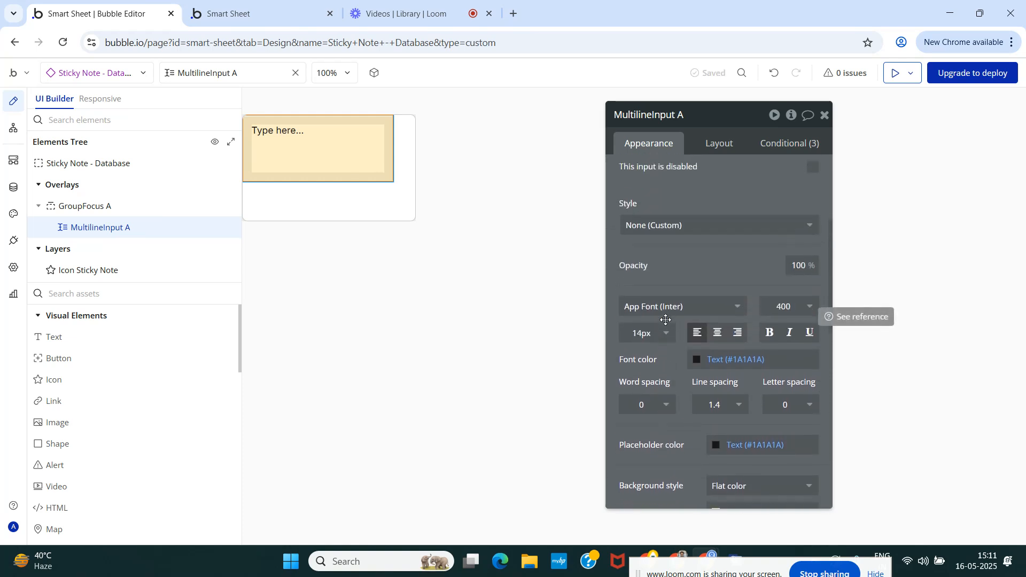
pyautogui.scroll(1, 668, 315)
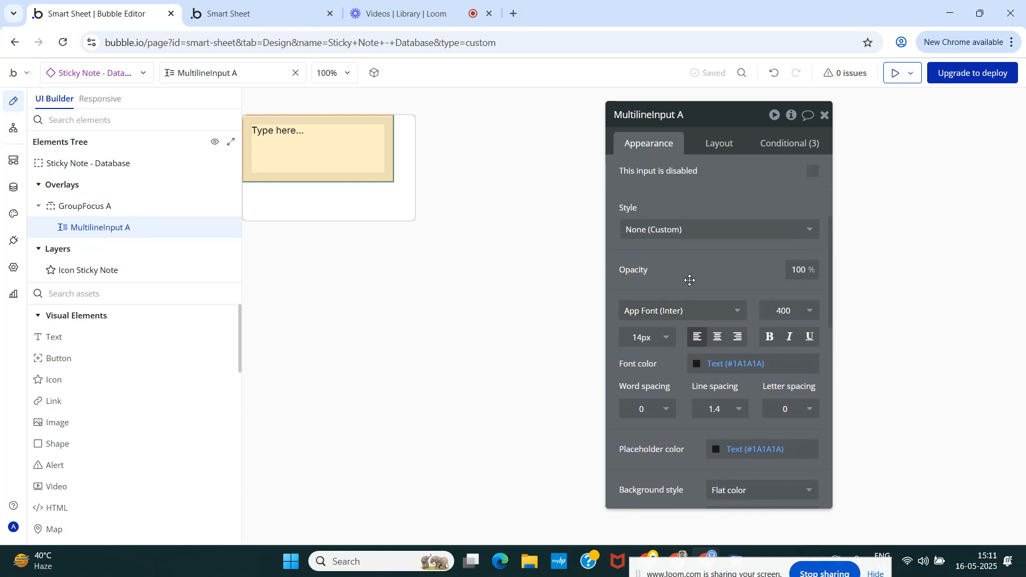
pyautogui.scroll(-2, 690, 281)
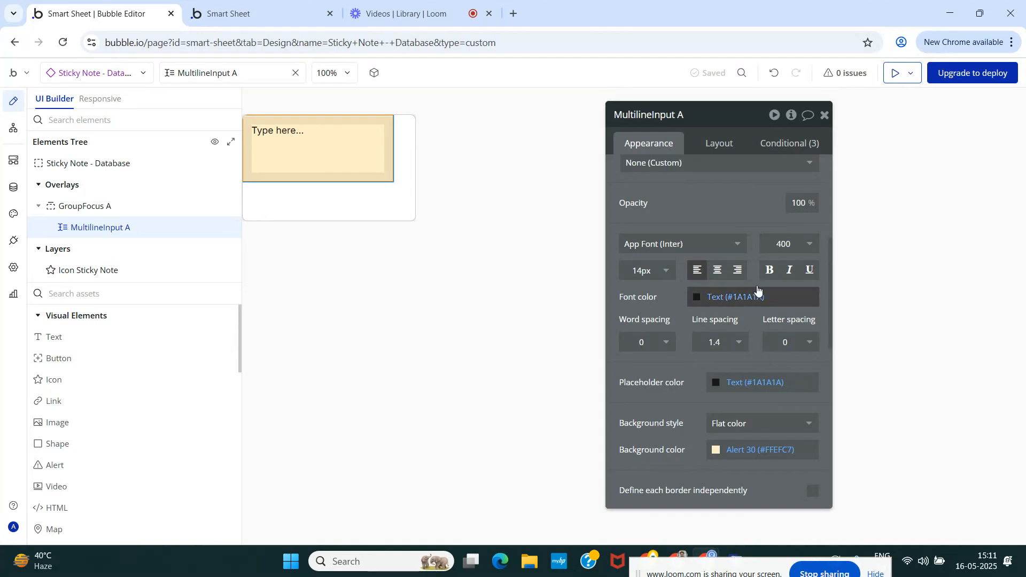
pyautogui.click(785, 245)
pyautogui.click(793, 368)
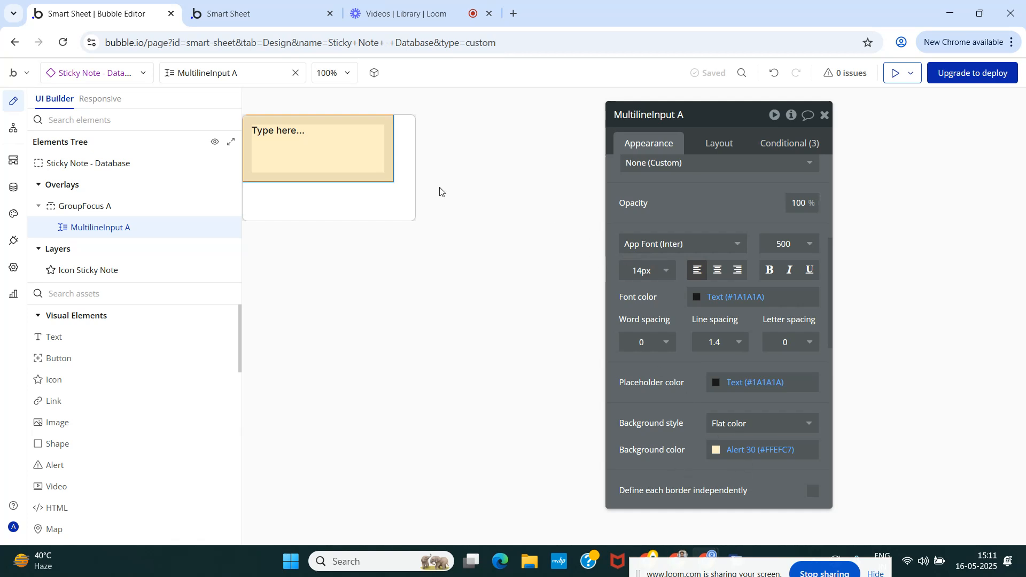
# Make the multiline input's width flexible, set its minimum width and height to 0 px, and disable fitting height to content.
pyautogui.click(718, 145)
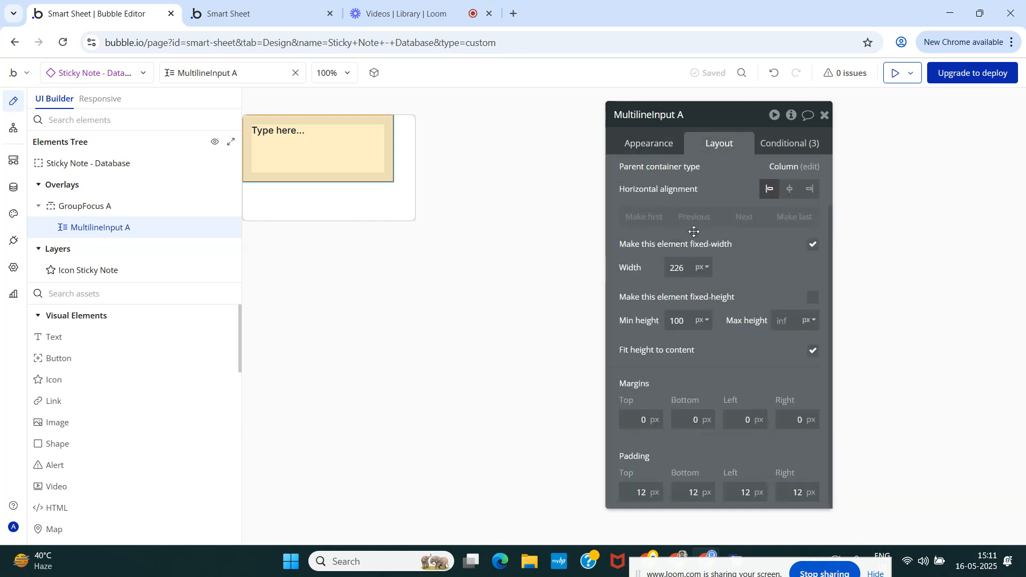
pyautogui.click(810, 246)
pyautogui.click(676, 267)
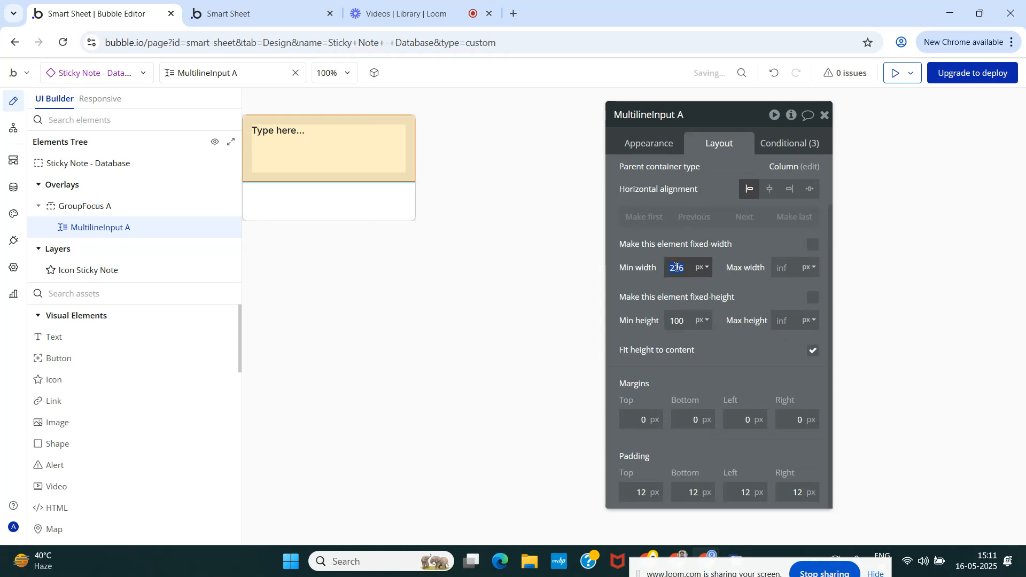
pyautogui.write('0')
pyautogui.click(683, 322)
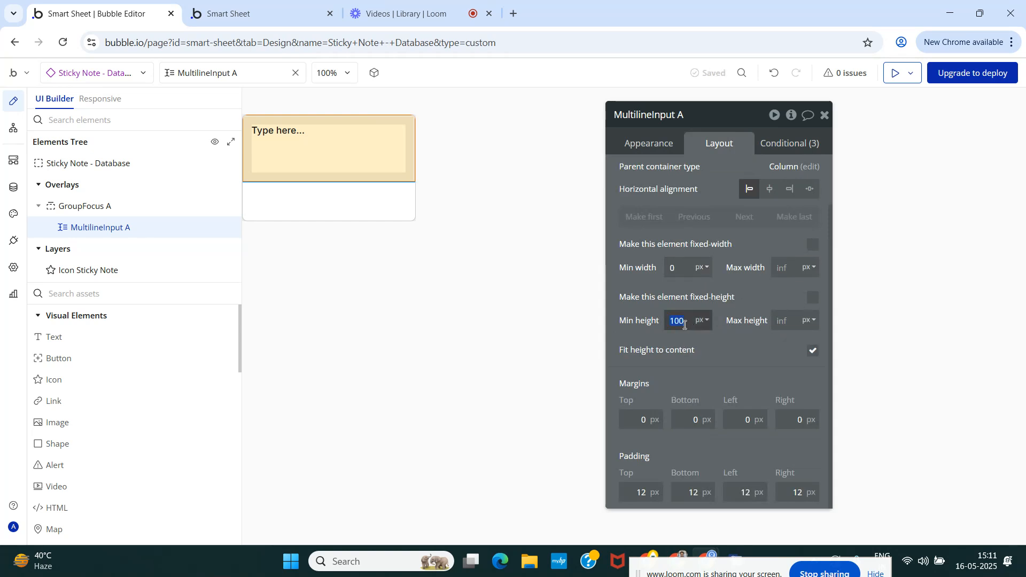
pyautogui.write('0')
pyautogui.click(812, 350)
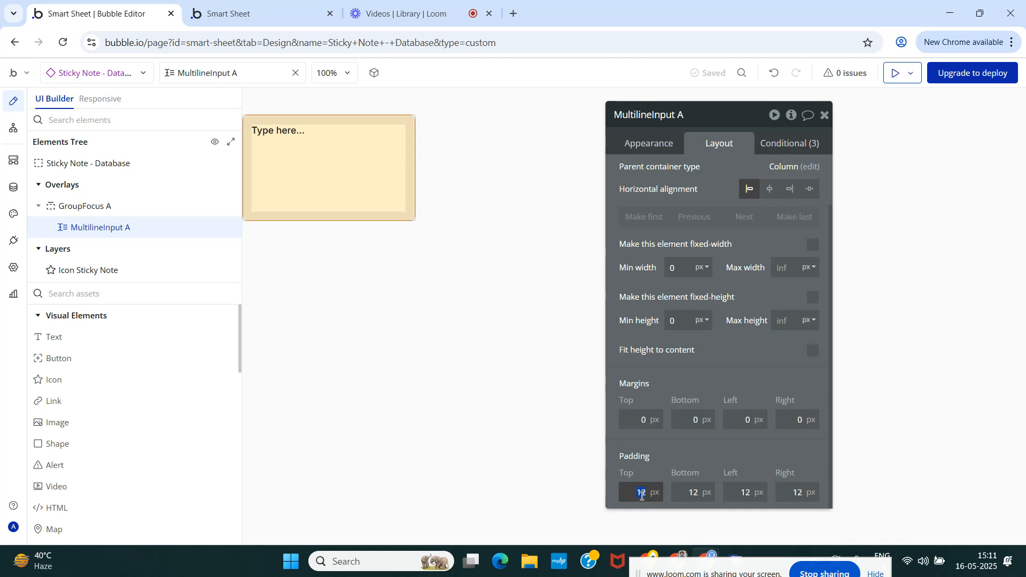
# Set the multiline input's top, bottom, left and right padding to 6 px each.
pyautogui.write('6')
pyautogui.press('Tab')
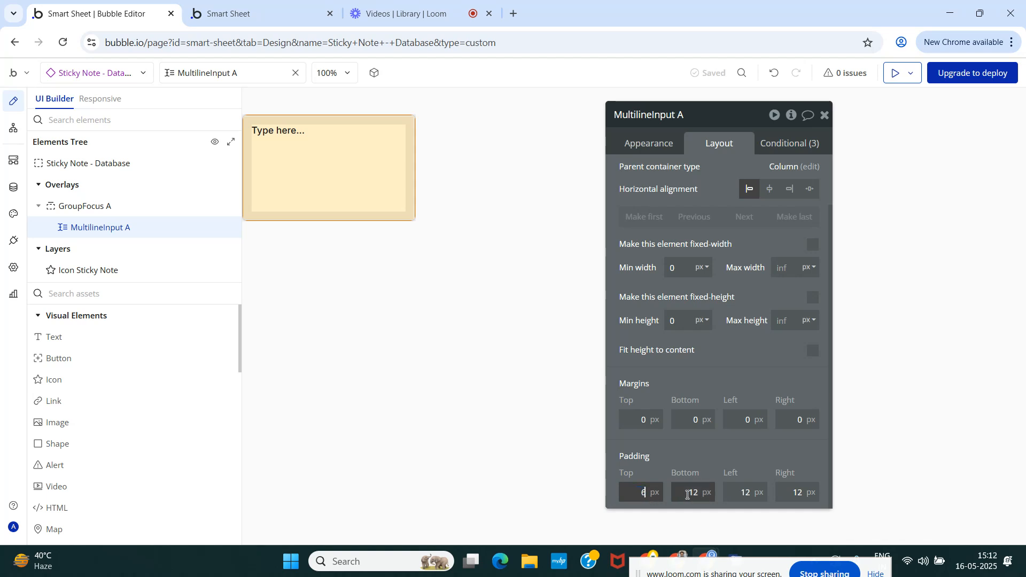
pyautogui.write('6')
pyautogui.press('Tab')
pyautogui.write('6')
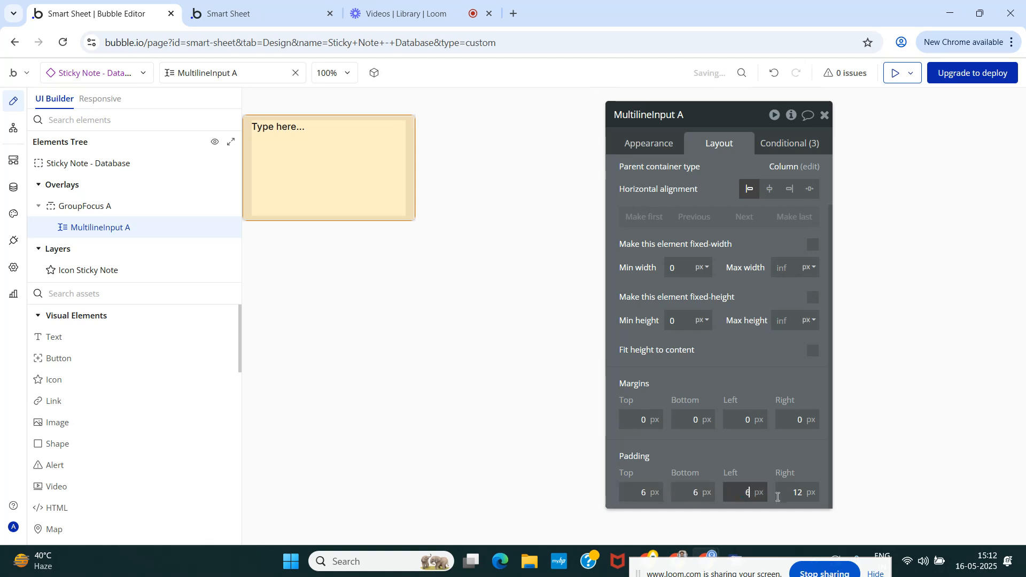
pyautogui.click(804, 492)
pyautogui.write('6')
pyautogui.doubleClick(806, 492)
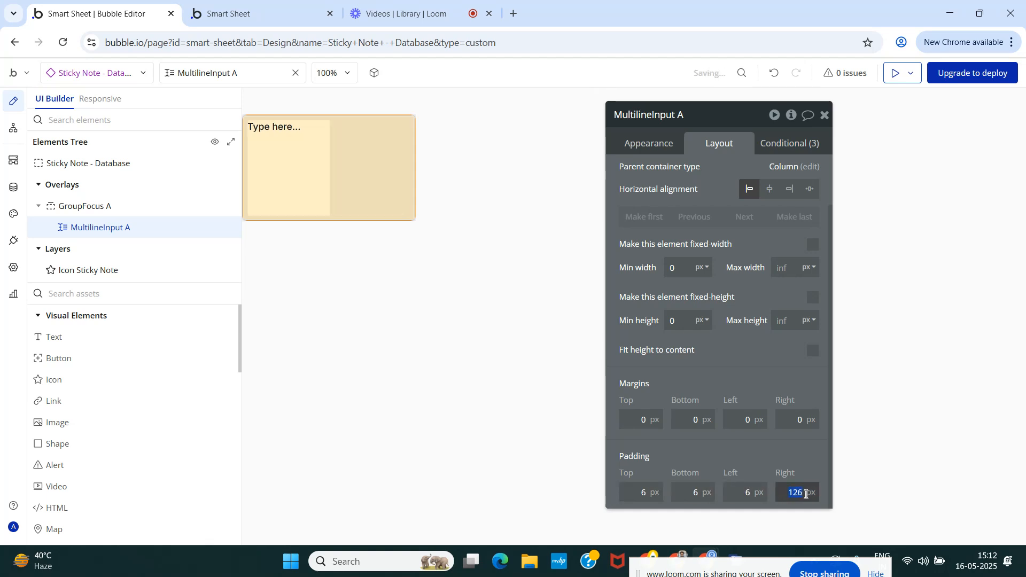
pyautogui.write('6')
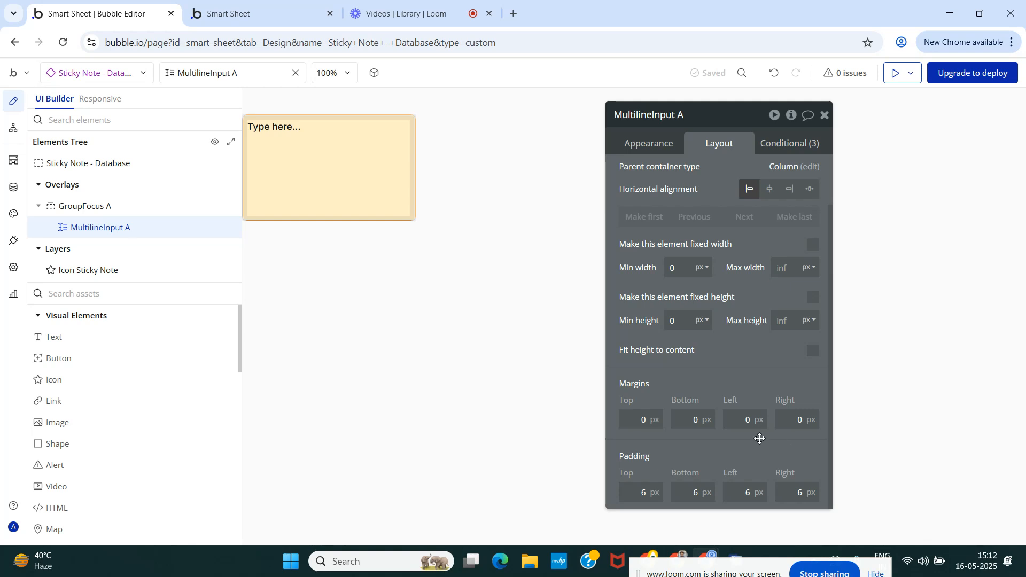
# Check the focus group's border roundness and set the multiline input's border roundness to the same value, 8.
pyautogui.click(634, 148)
pyautogui.scroll(-4, 635, 371)
pyautogui.scroll(-3, 788, 366)
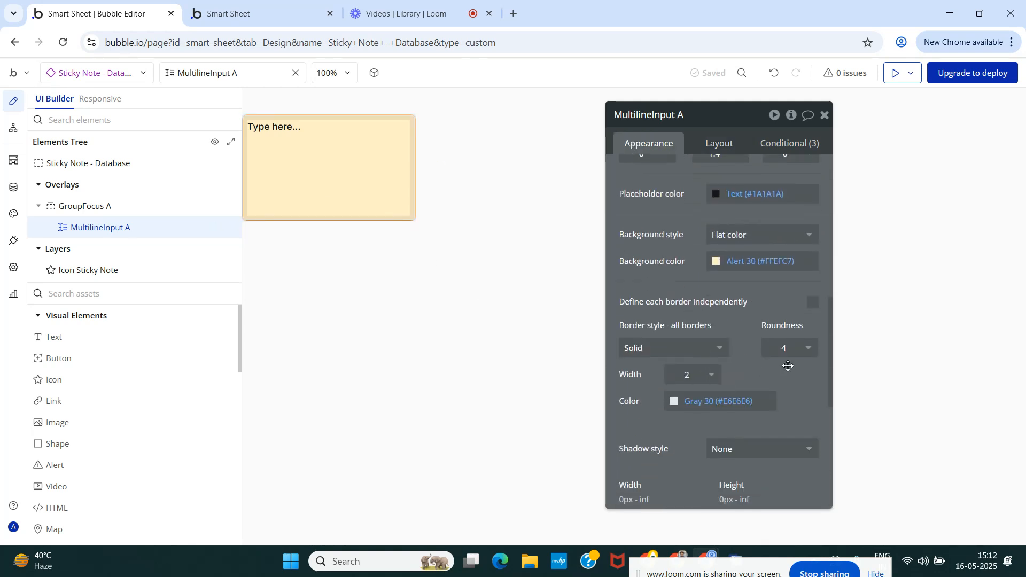
pyautogui.doubleClick(784, 348)
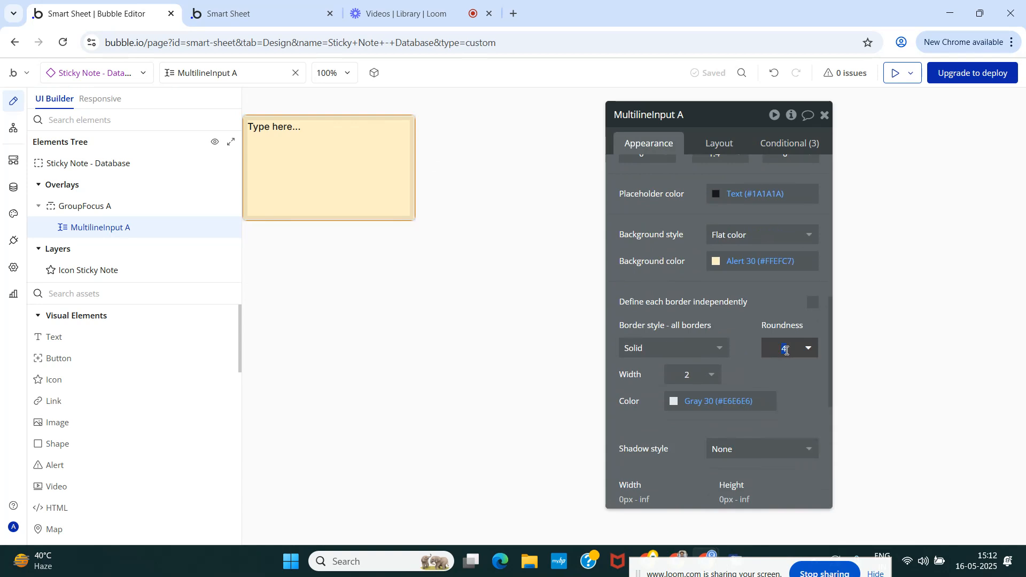
pyautogui.click(109, 208)
pyautogui.scroll(3, 689, 295)
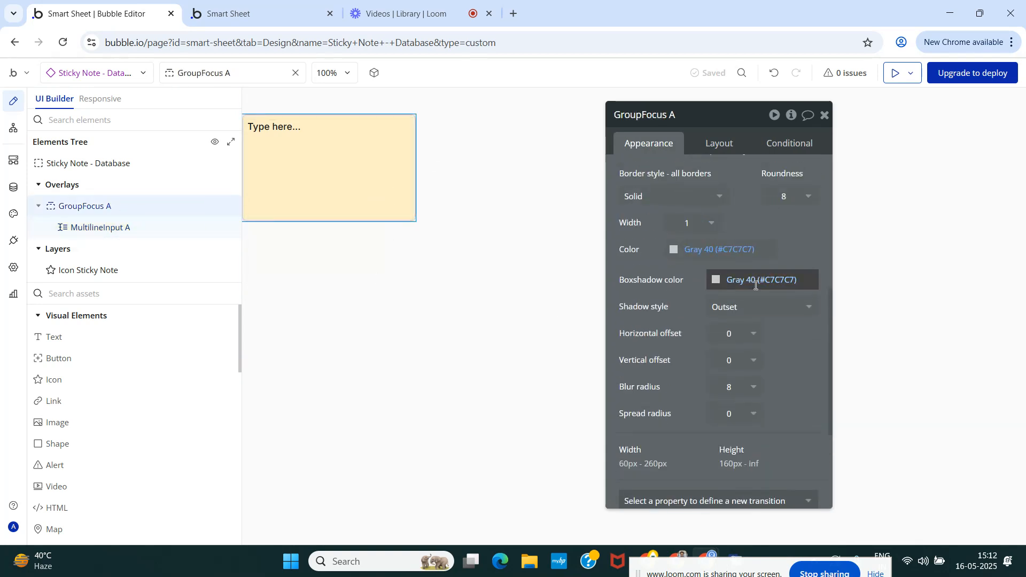
pyautogui.click(130, 227)
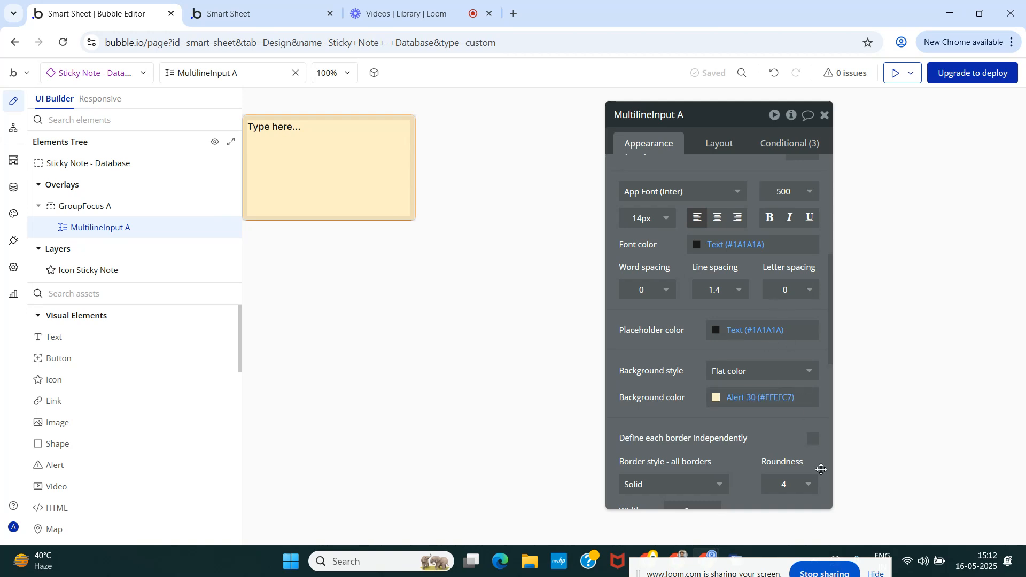
pyautogui.click(788, 485)
pyautogui.write('3')
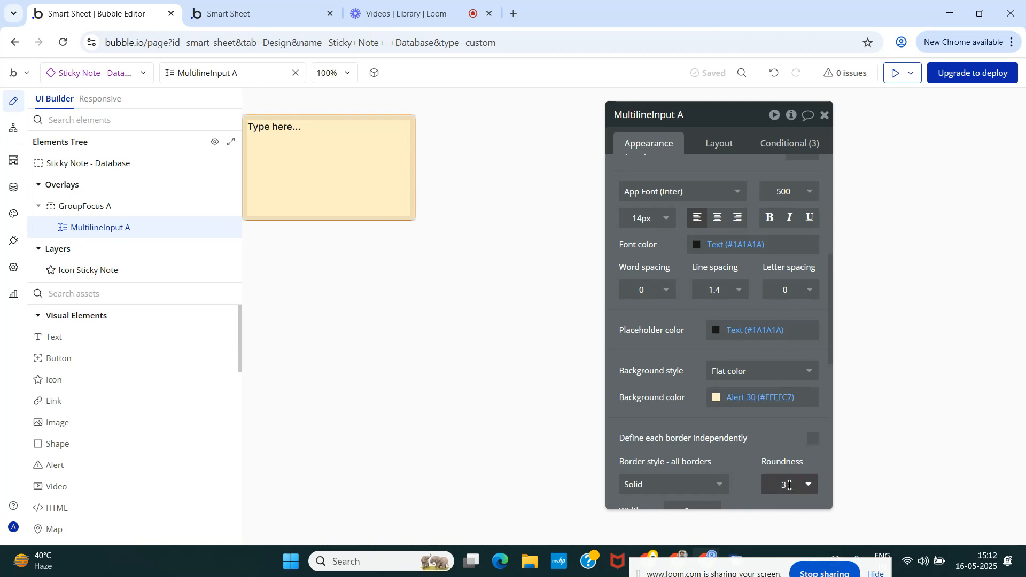
pyautogui.click(789, 488)
pyautogui.moveTo(788, 468); pyautogui.dragTo(788, 437)
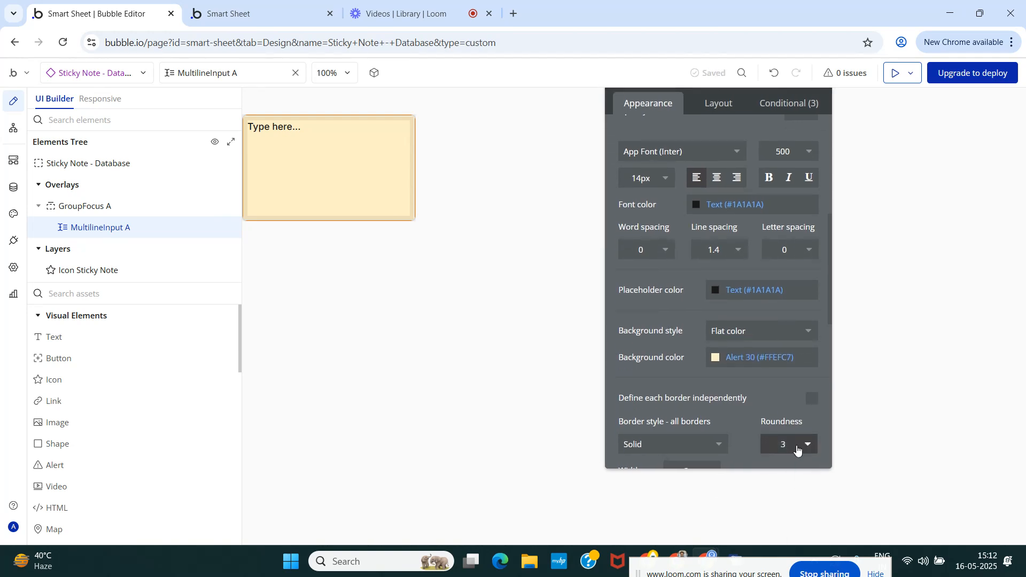
pyautogui.scroll(-3, 791, 417)
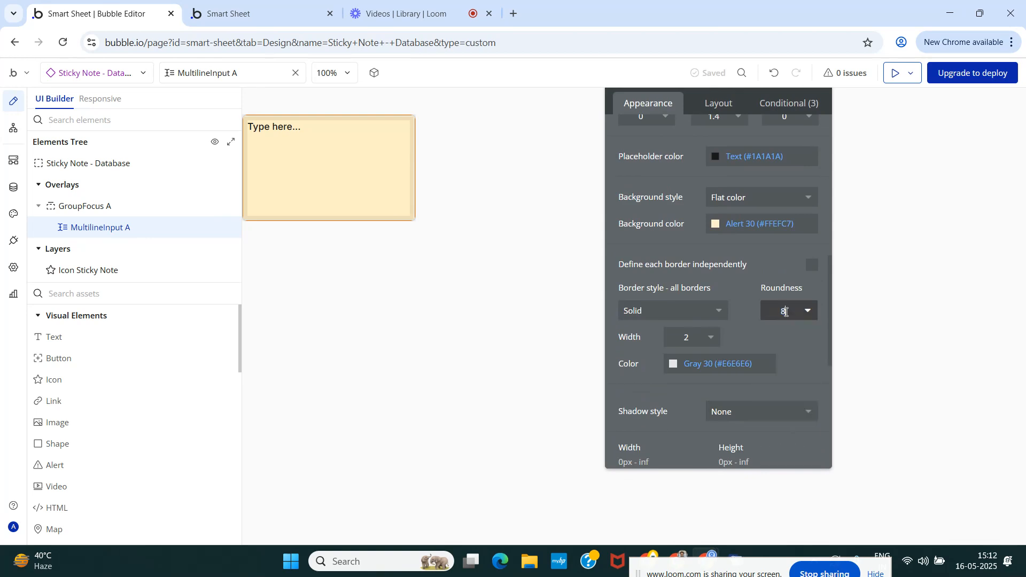
pyautogui.click(745, 282)
# Try to set the border roundness of the Sticky Note - Database reusable element to 8.
pyautogui.click(51, 165)
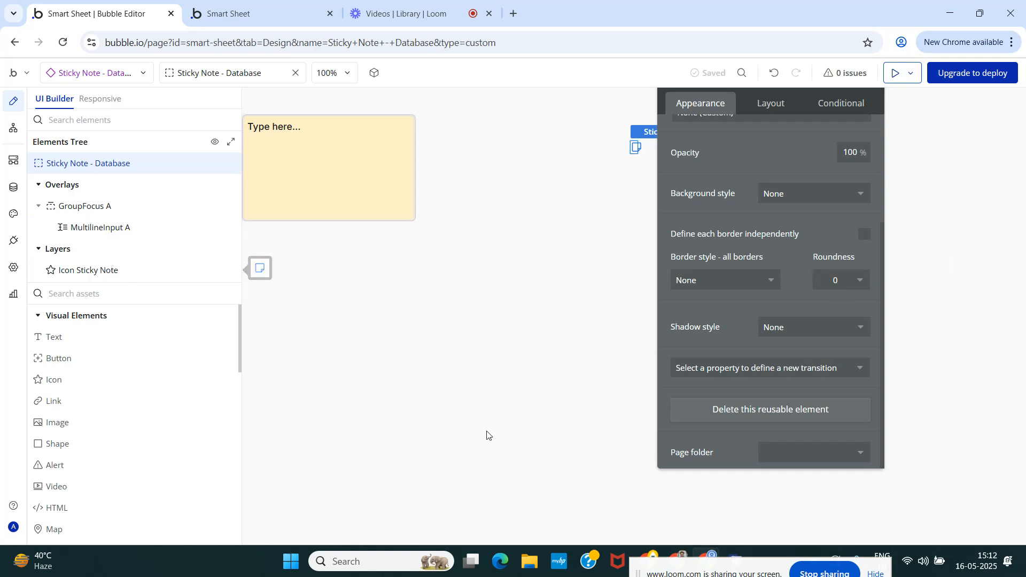
pyautogui.click(838, 280)
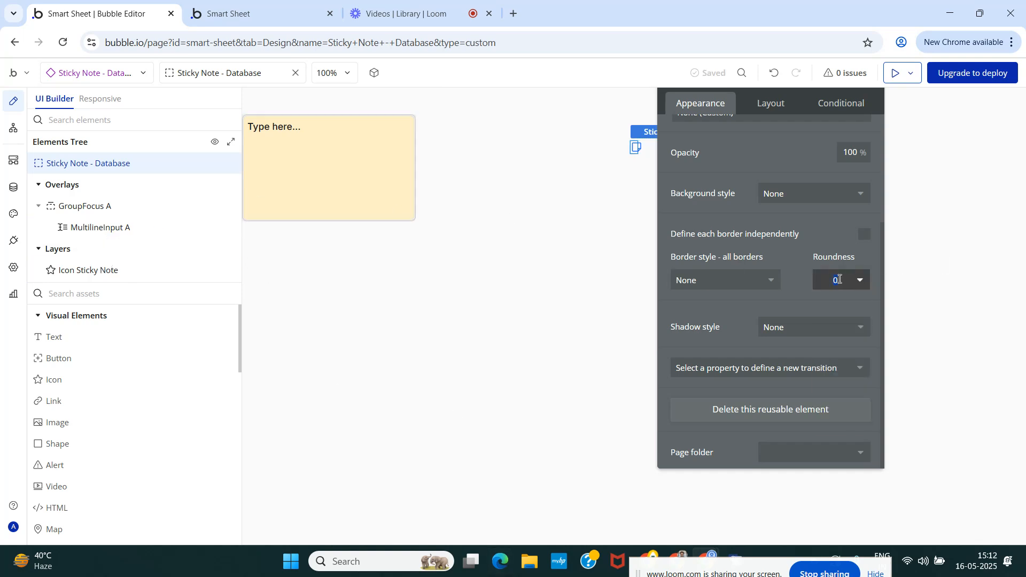
pyautogui.write('8')
pyautogui.press('Return')
pyautogui.click(837, 282)
pyautogui.click(835, 320)
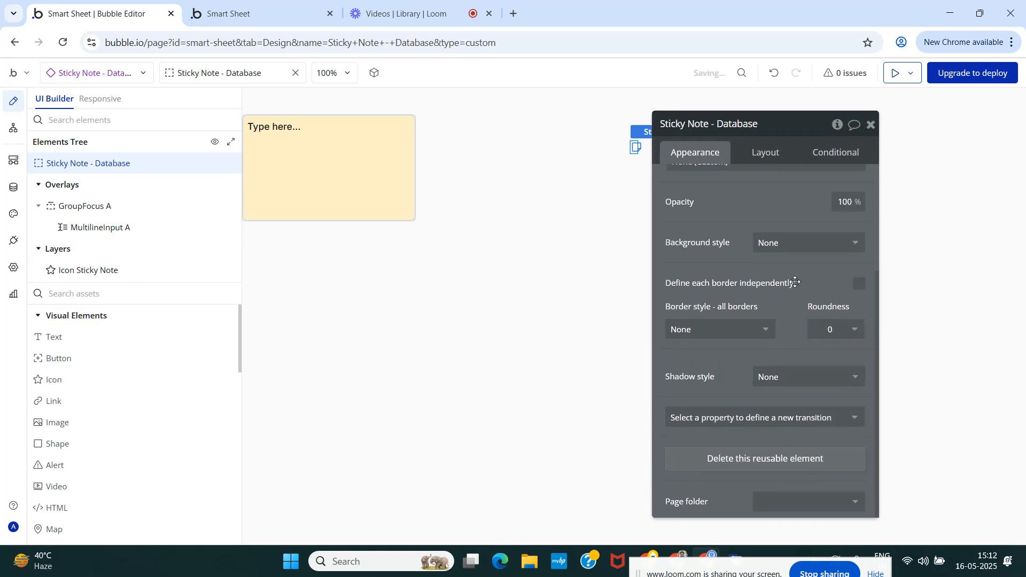
pyautogui.click(871, 124)
# Review the multiline input's appearance settings, including its border, shadow and transition properties.
pyautogui.click(78, 220)
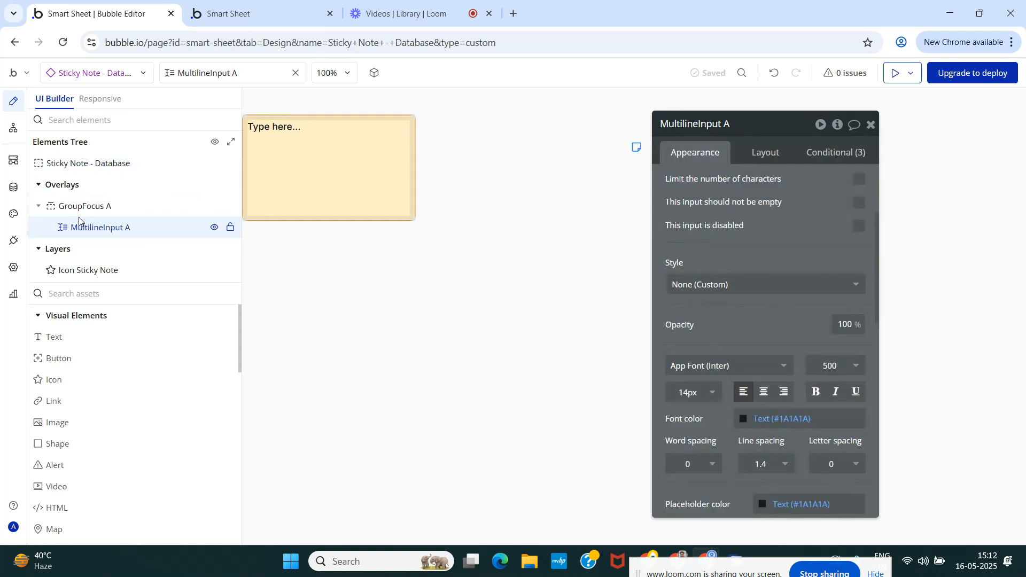
pyautogui.scroll(-5, 755, 334)
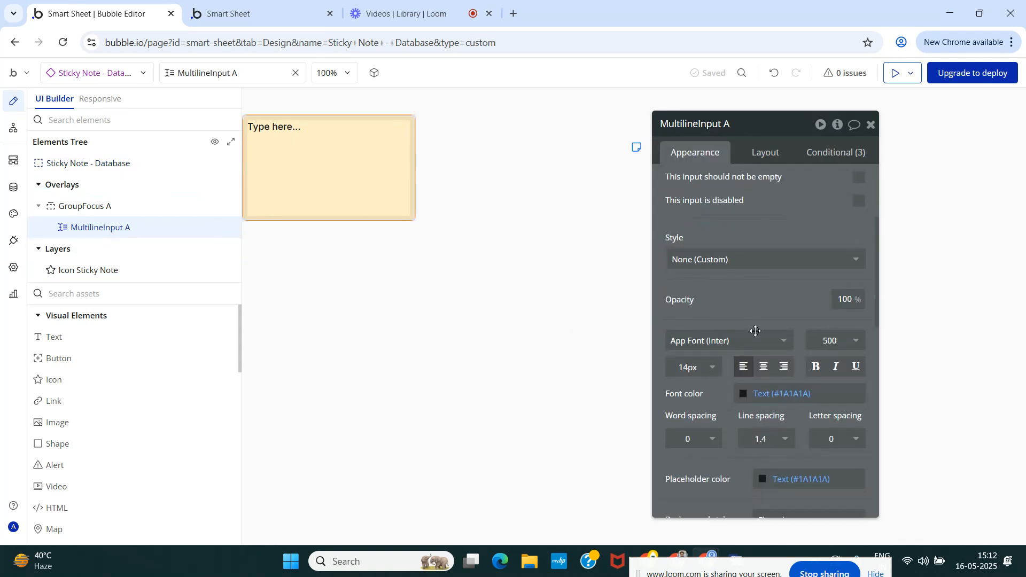
pyautogui.scroll(-4, 755, 337)
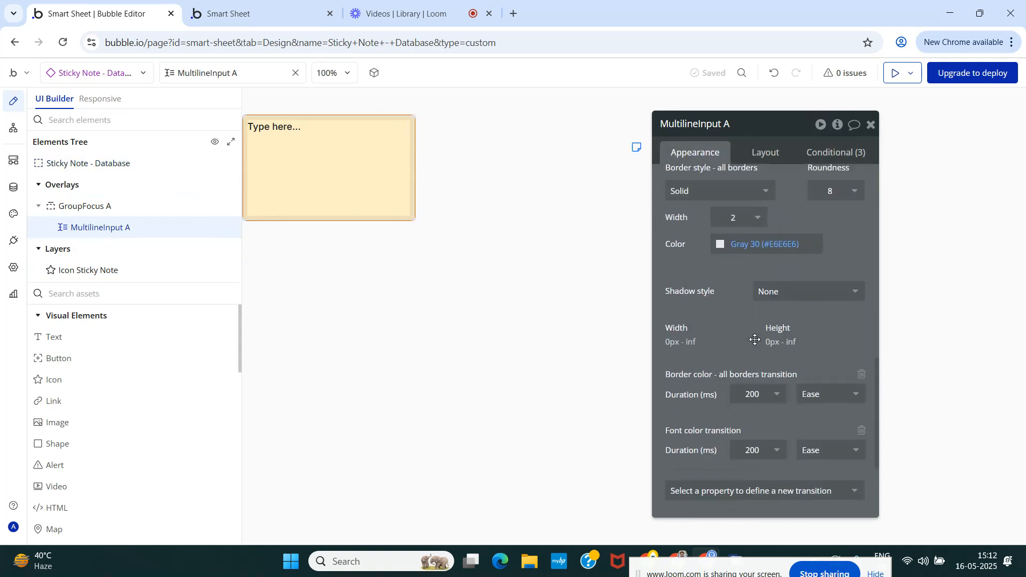
pyautogui.scroll(9, 753, 338)
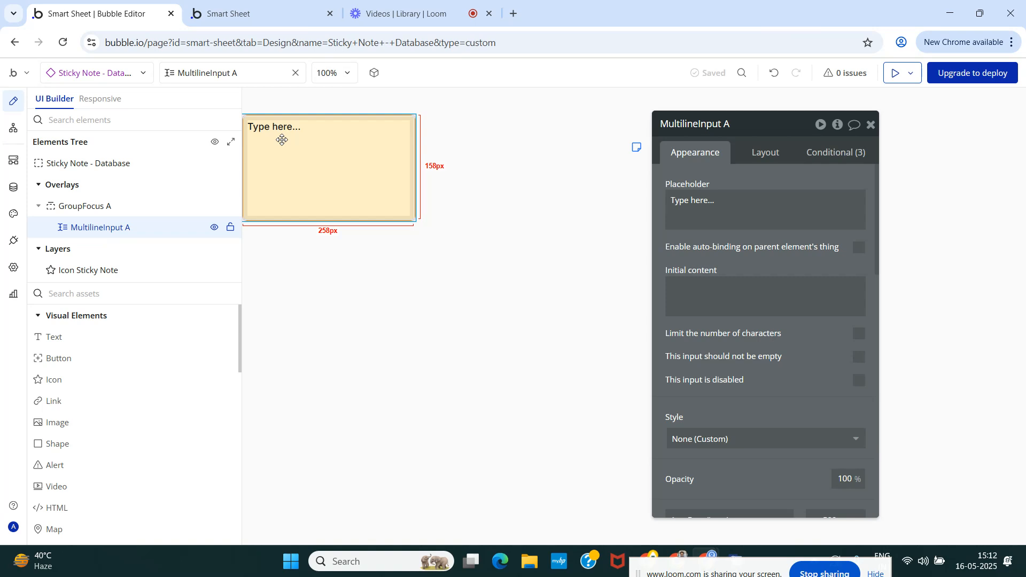
pyautogui.click(871, 124)
# Create a new data type named Note in the app's database.
pyautogui.click(13, 190)
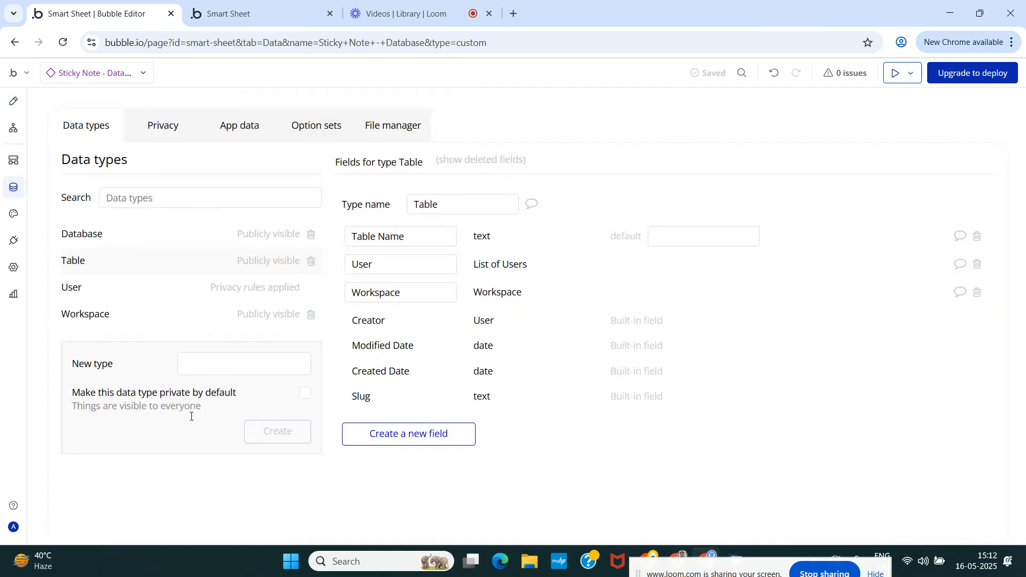
pyautogui.click(225, 363)
pyautogui.write('s')
pyautogui.press('BackSpace')
pyautogui.write('Not')
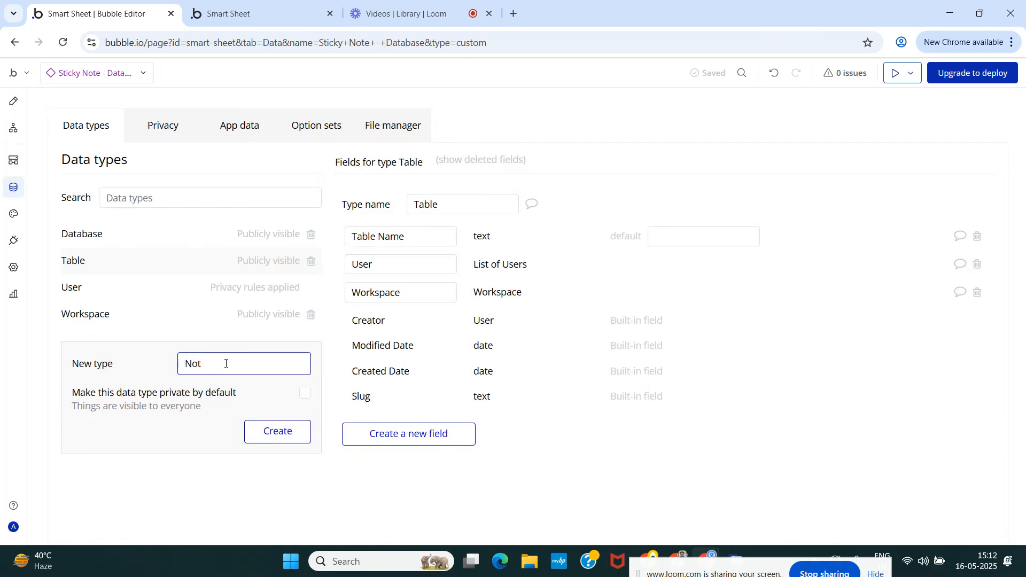
pyautogui.write('e')
pyautogui.click(270, 431)
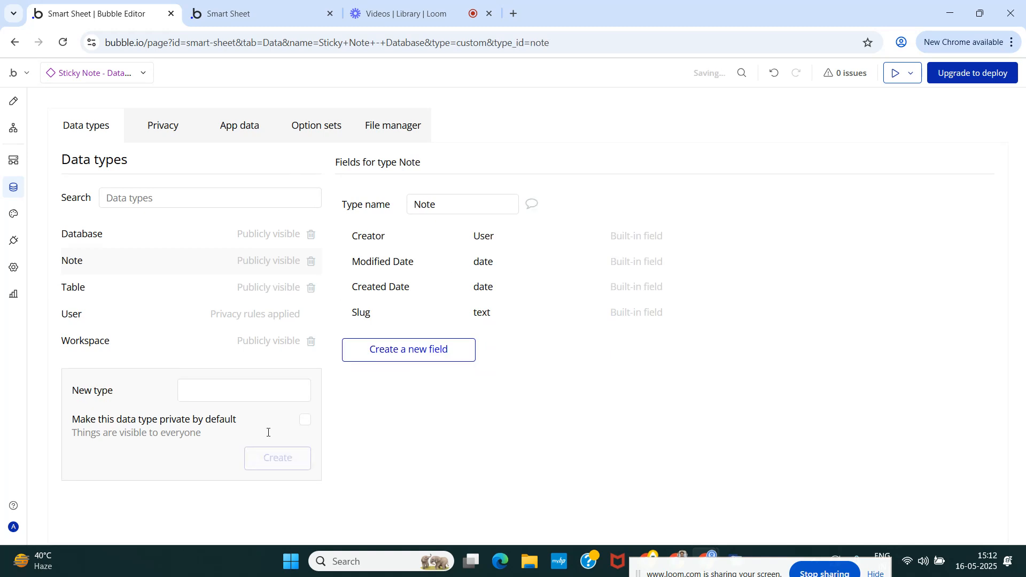
# Add a field named Table with field type Table to the Note data type.
pyautogui.click(406, 349)
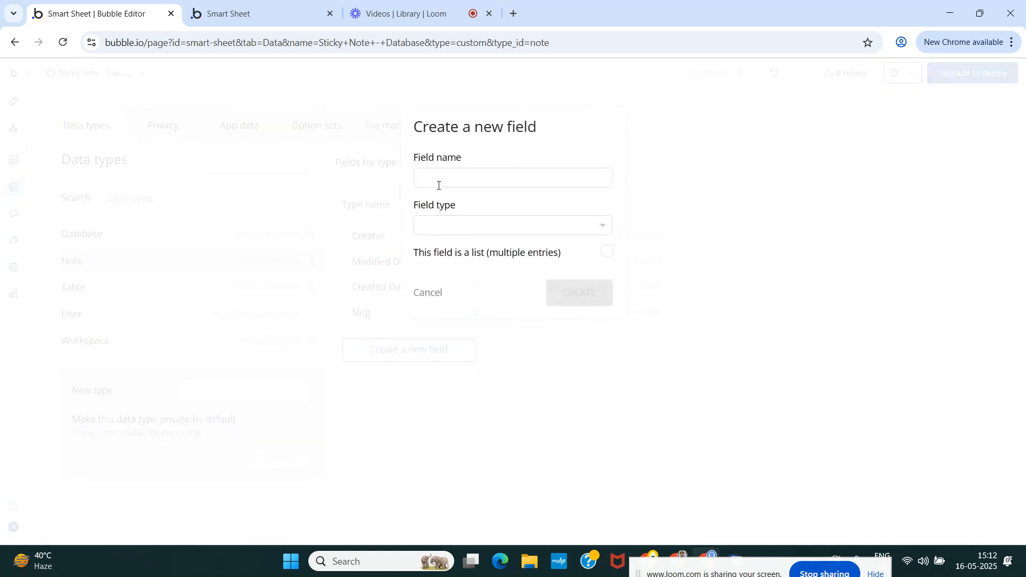
pyautogui.write('Tab')
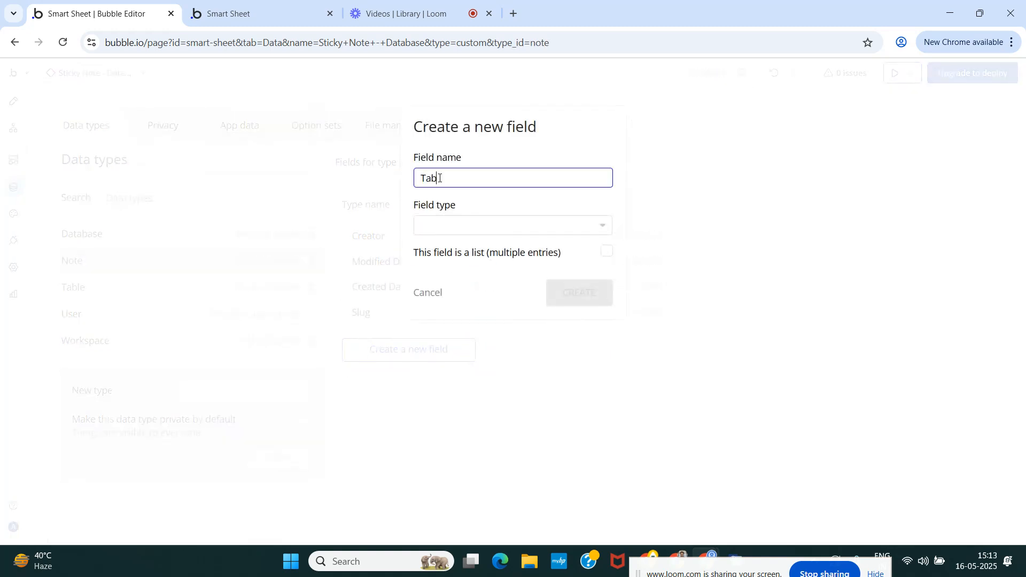
pyautogui.write('le')
pyautogui.click(461, 225)
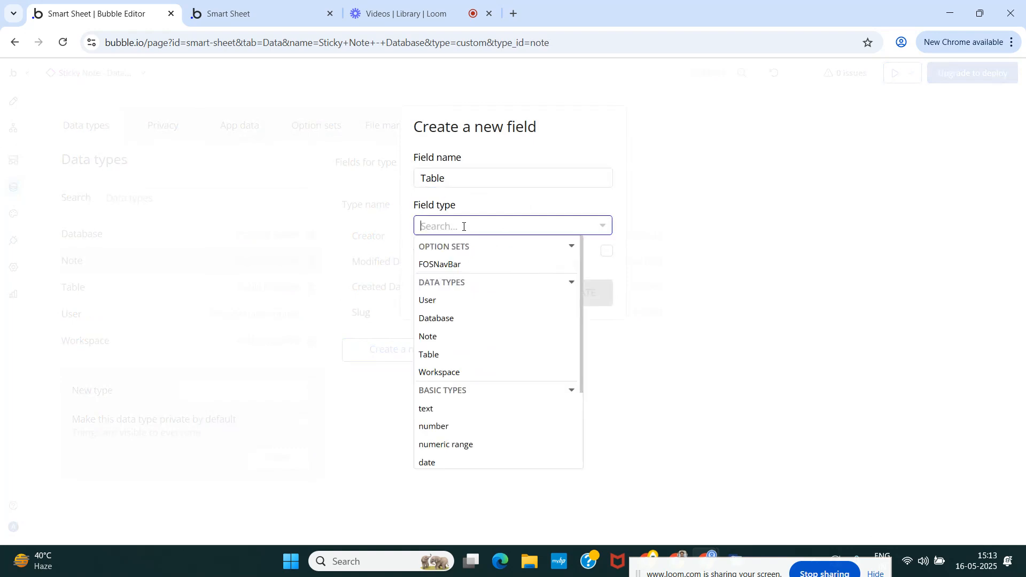
pyautogui.write('Ta')
pyautogui.click(455, 282)
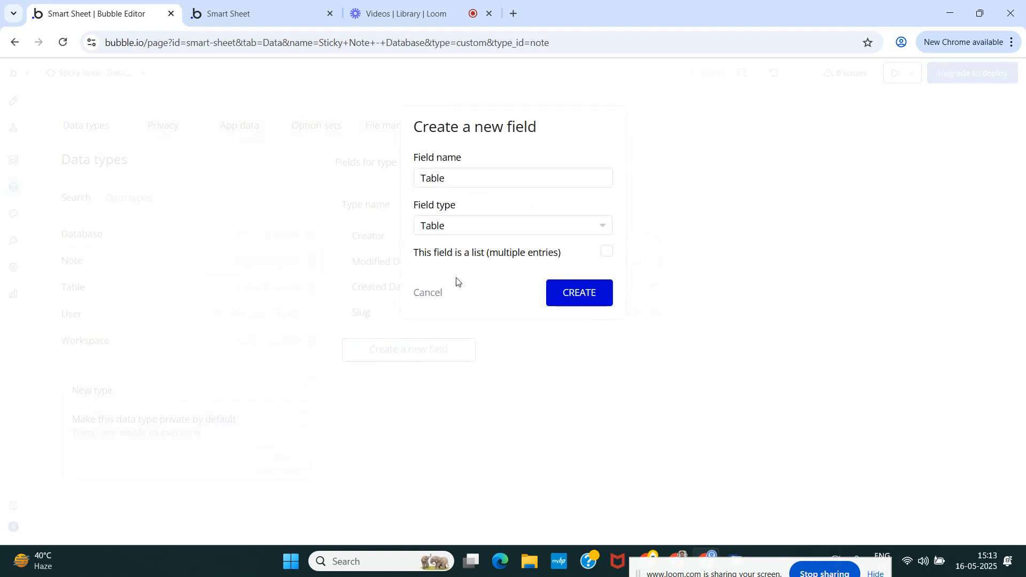
pyautogui.click(582, 297)
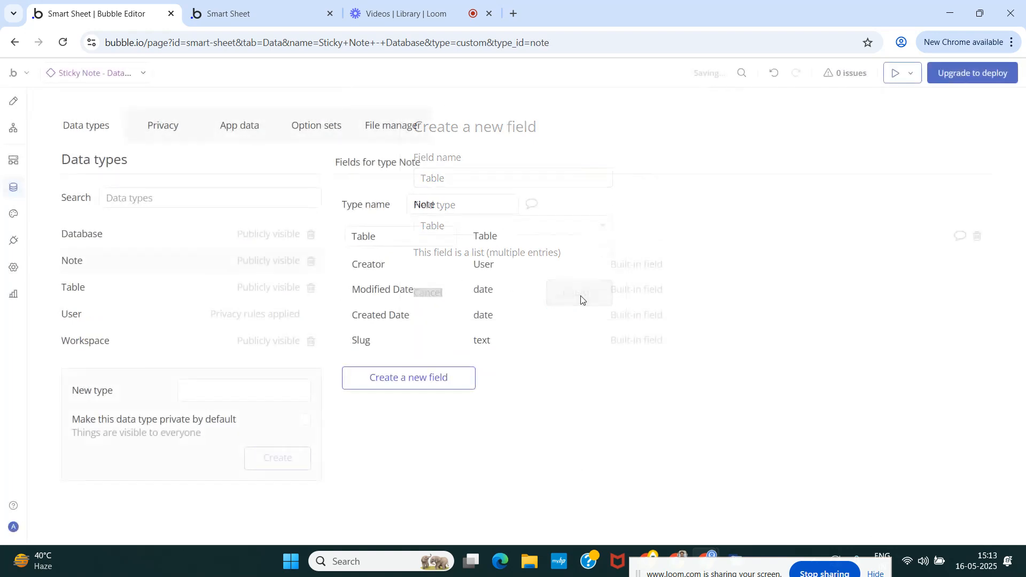
# Add a field named Text with field type text to the Note data type.
pyautogui.click(403, 382)
pyautogui.click(431, 177)
pyautogui.write('Text')
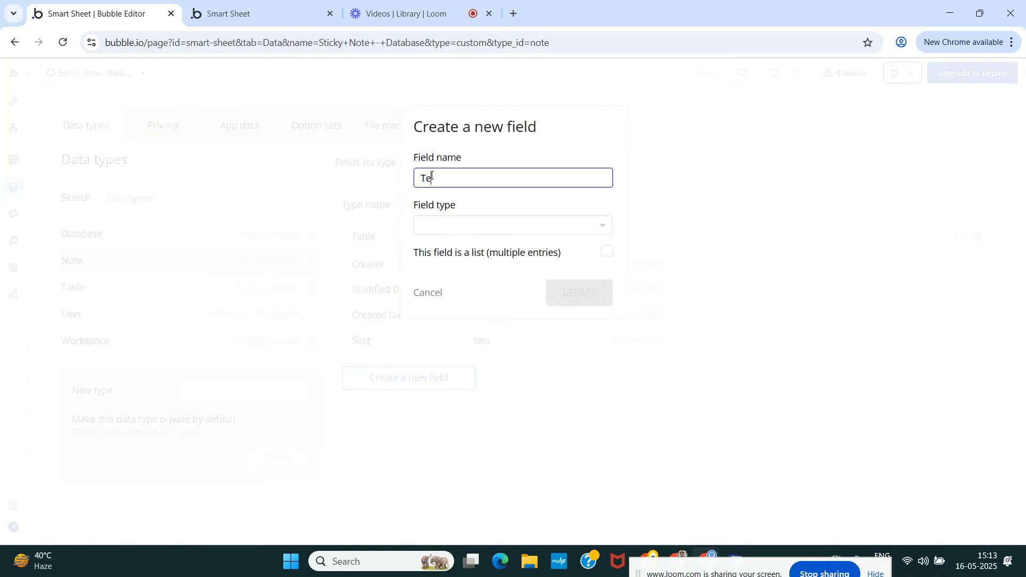
pyautogui.click(466, 229)
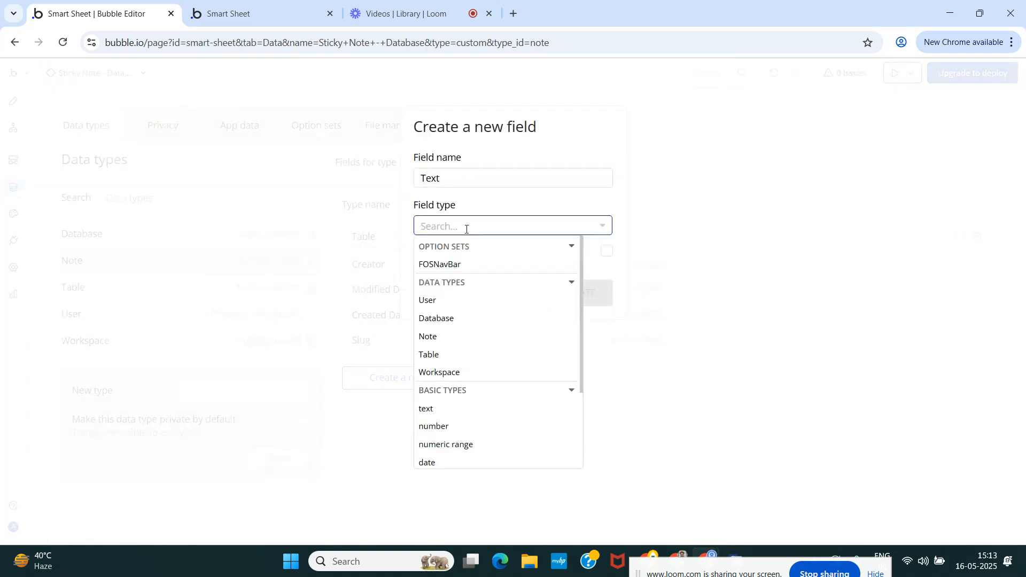
pyautogui.write('text')
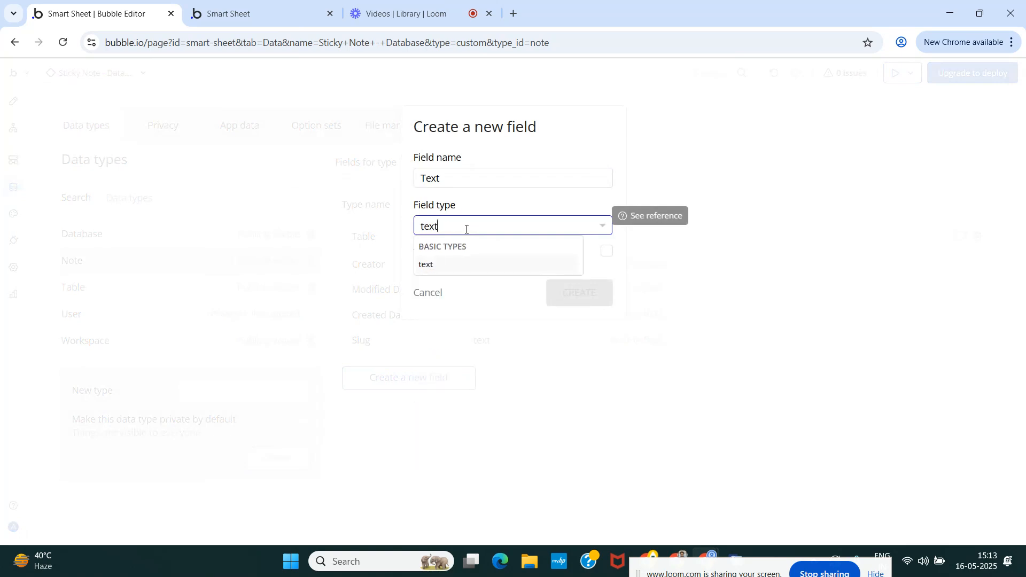
pyautogui.click(463, 273)
pyautogui.click(572, 294)
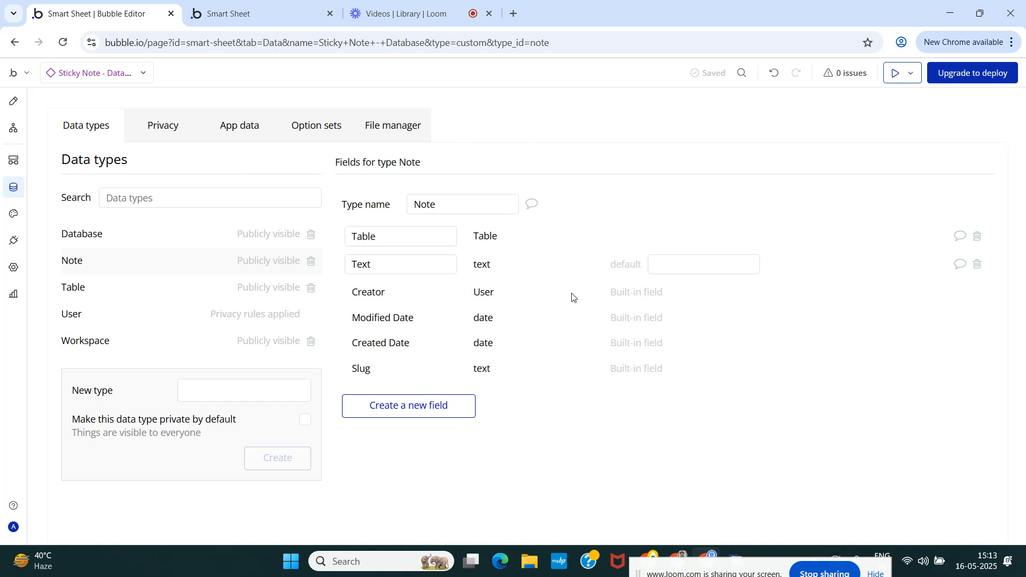
# Create a workflow triggered when MultilineInput A's value is changed.
pyautogui.click(13, 101)
pyautogui.doubleClick(311, 182)
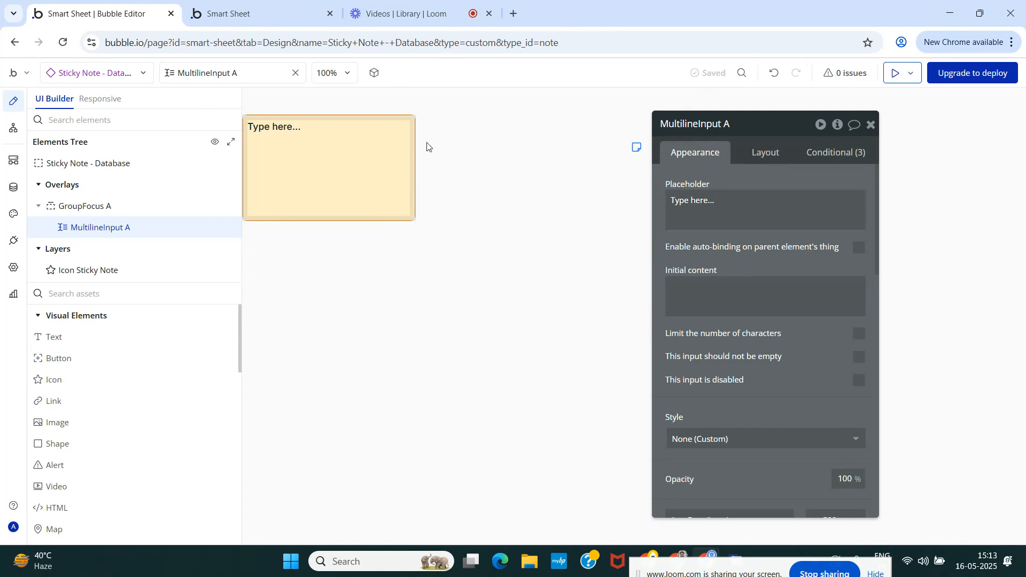
pyautogui.click(13, 128)
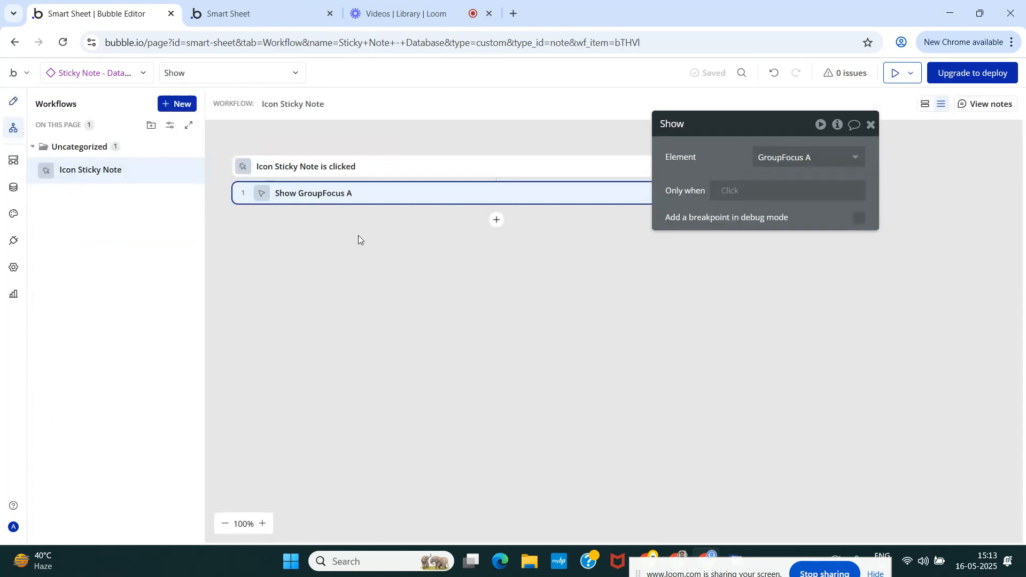
pyautogui.click(176, 107)
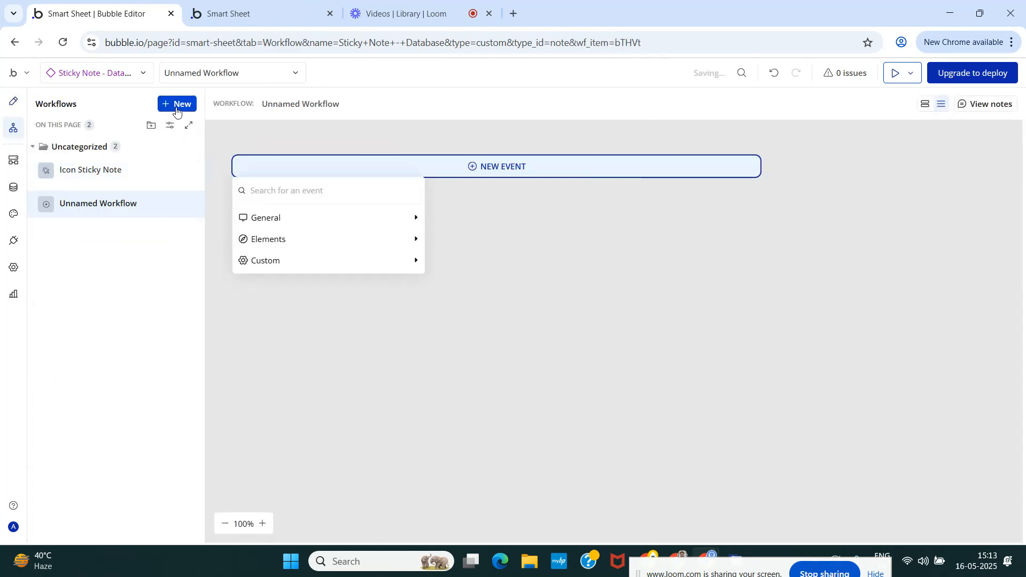
pyautogui.write('mu')
pyautogui.press('BackSpace')
pyautogui.press('BackSpace')
pyautogui.write('el')
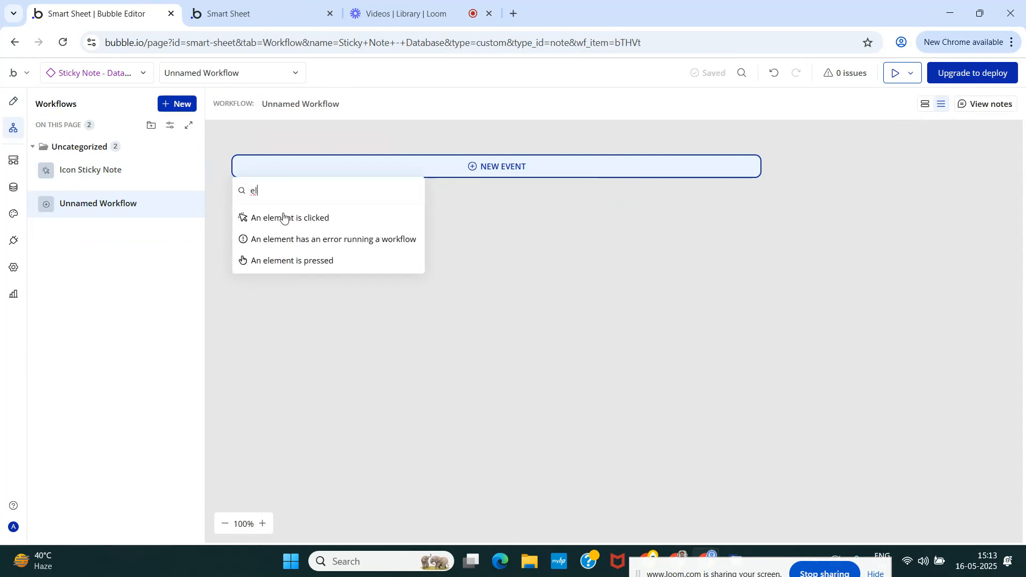
pyautogui.press('BackSpace')
pyautogui.press('BackSpace')
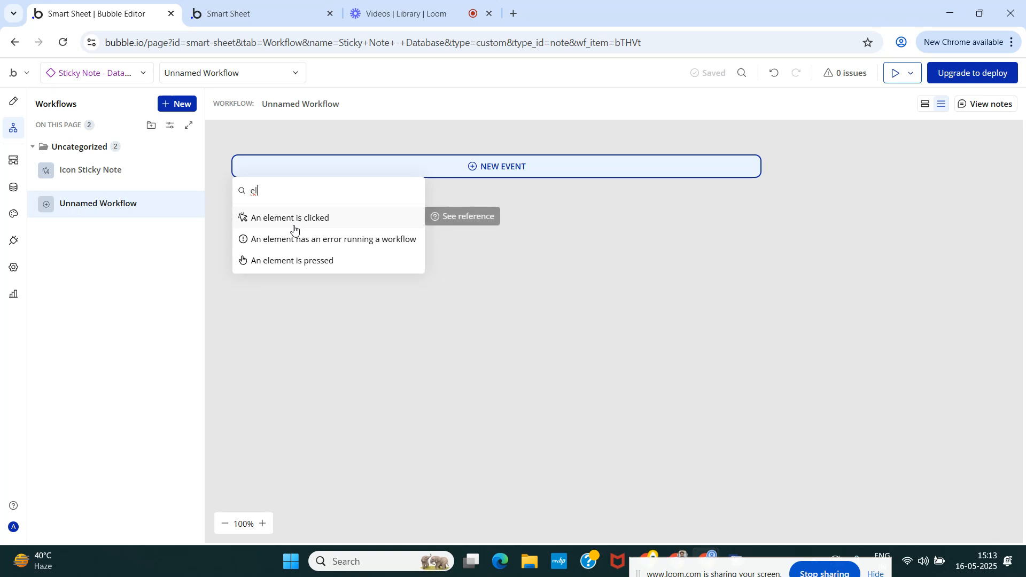
pyautogui.write('va')
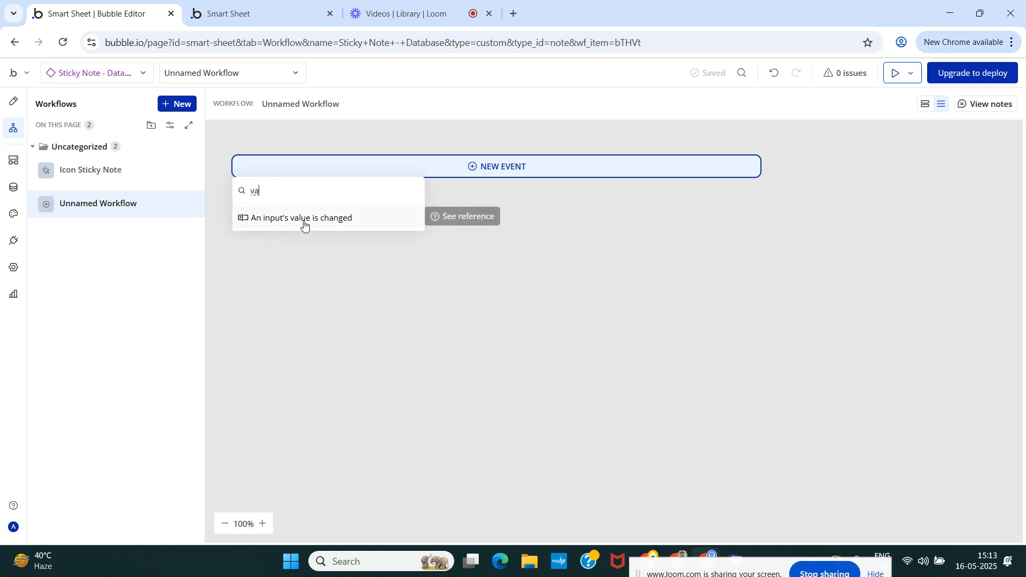
pyautogui.click(304, 220)
pyautogui.click(770, 156)
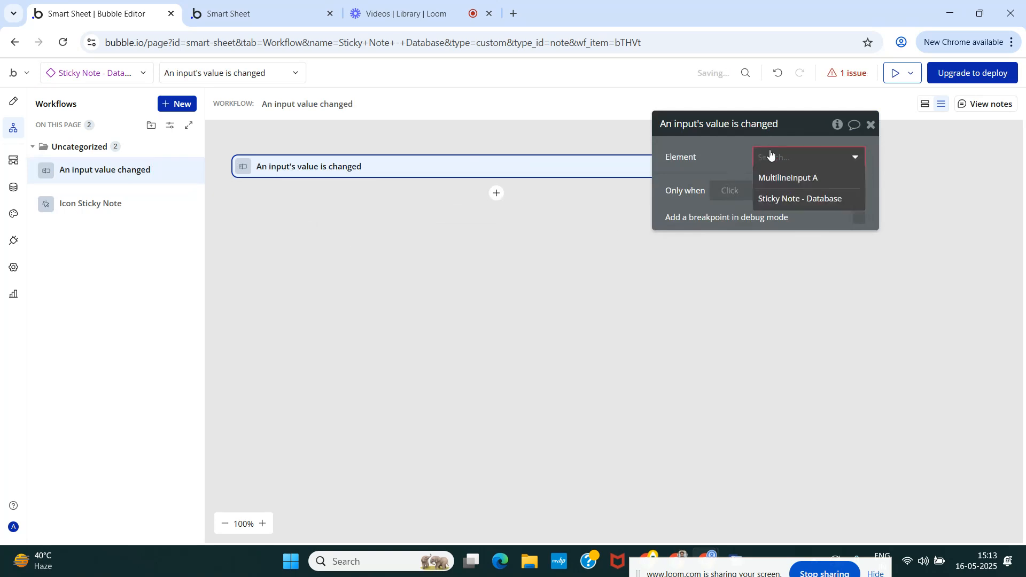
pyautogui.click(785, 178)
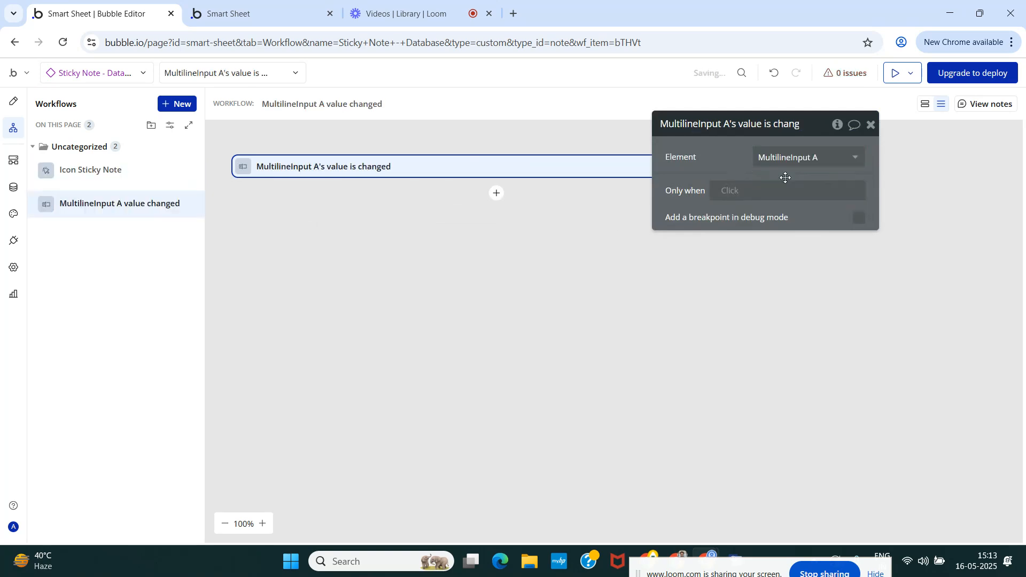
pyautogui.click(870, 124)
# Add a "Make changes to thing" action to the MultilineInput A value changed workflow.
pyautogui.click(496, 194)
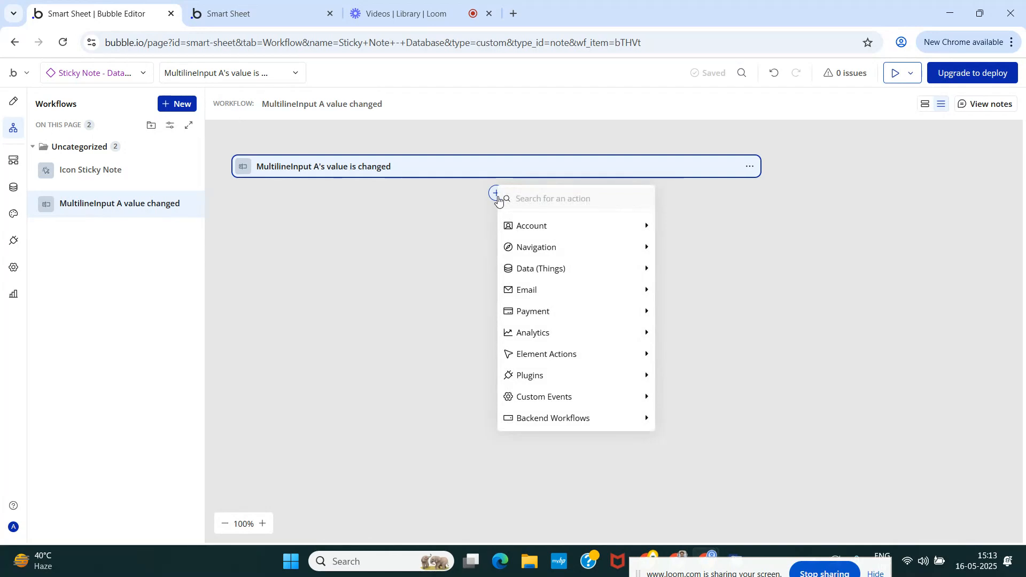
pyautogui.write('cre')
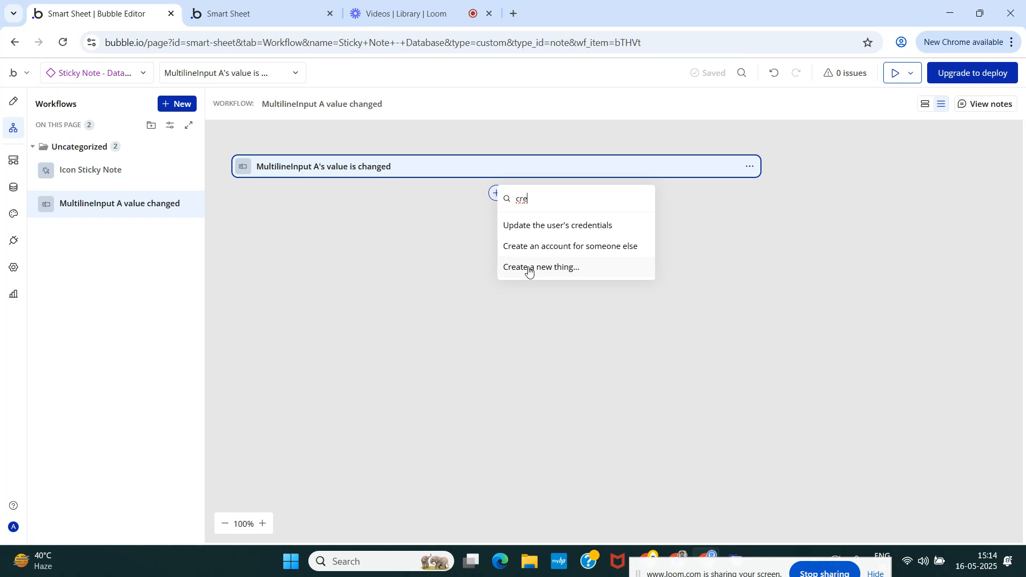
pyautogui.press('BackSpace')
pyautogui.press('BackSpace')
pyautogui.press('BackSpace')
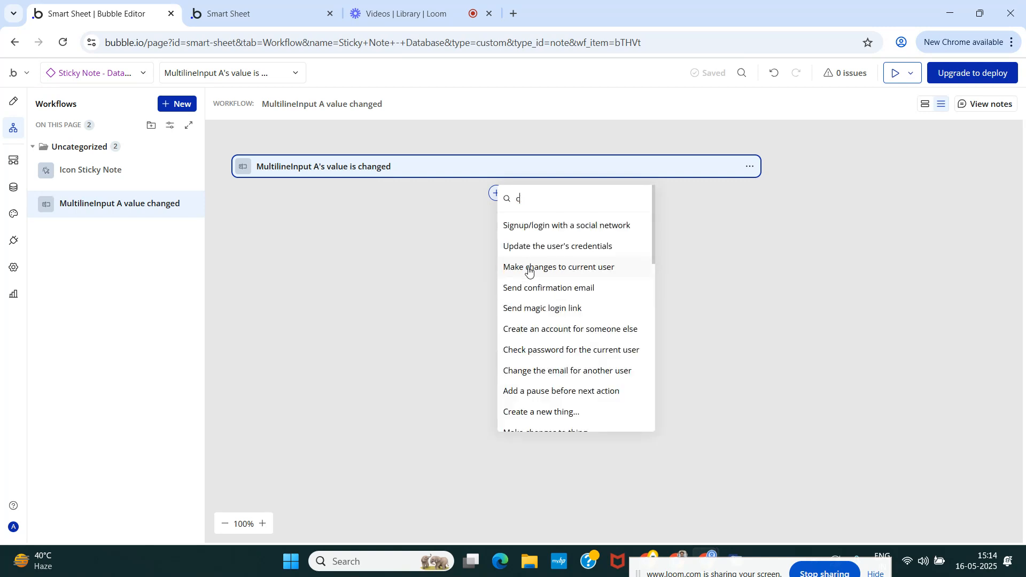
pyautogui.moveTo(528, 269)
pyautogui.write('ma')
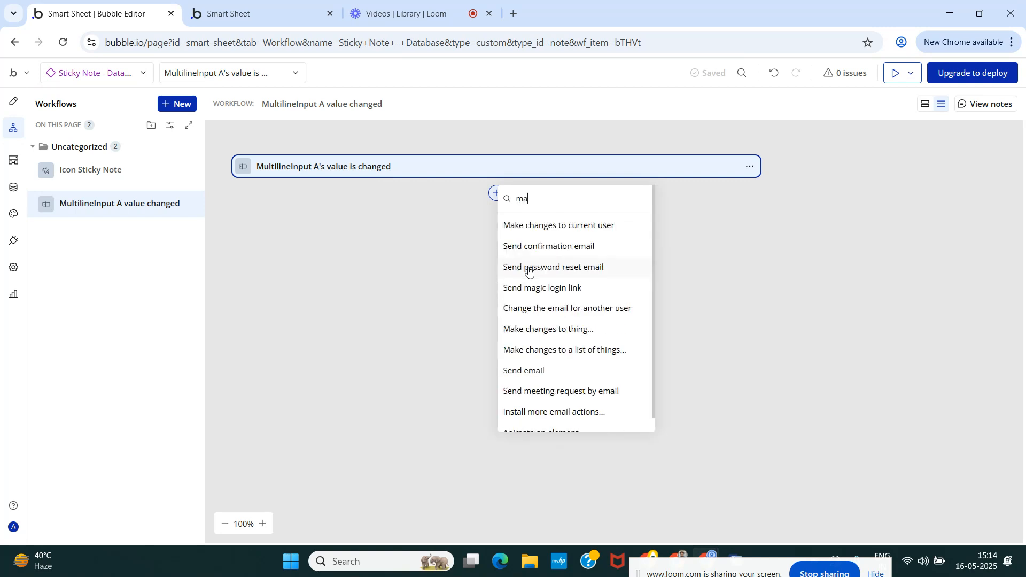
pyautogui.write('k')
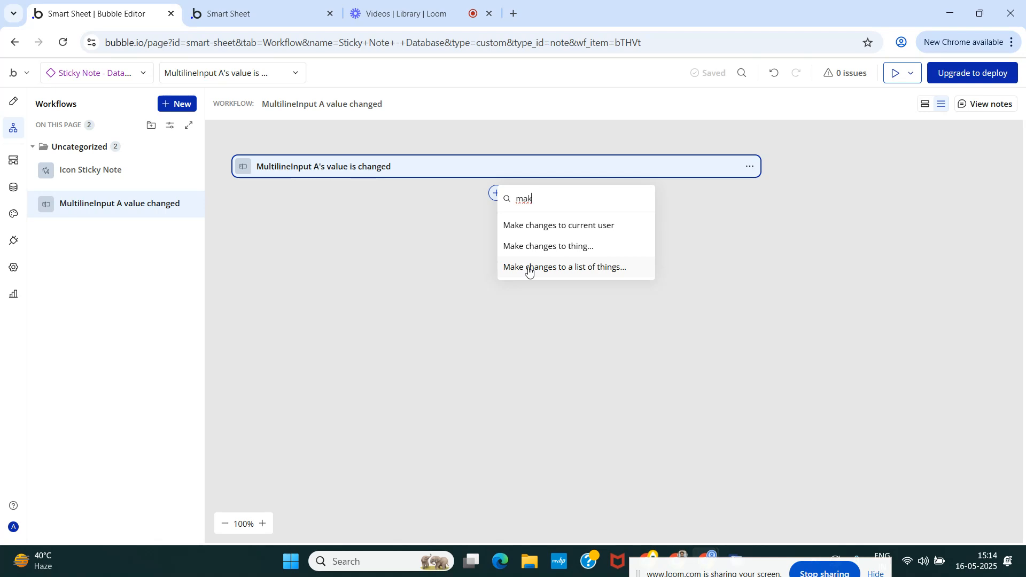
pyautogui.click(546, 246)
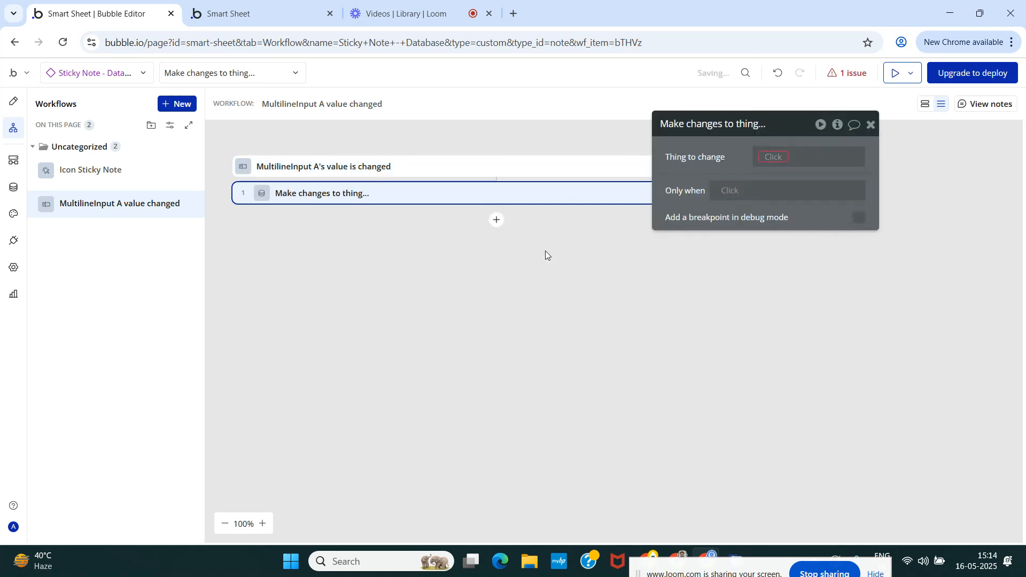
# Set the thing to change to a search for Note records with a constraint on the Table field.
pyautogui.click(775, 155)
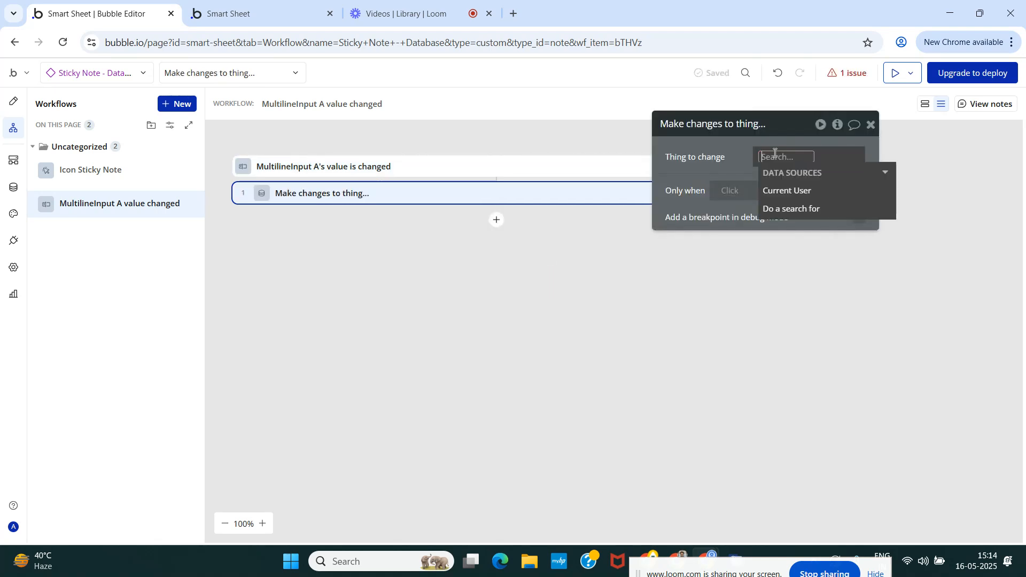
pyautogui.click(795, 208)
pyautogui.click(581, 155)
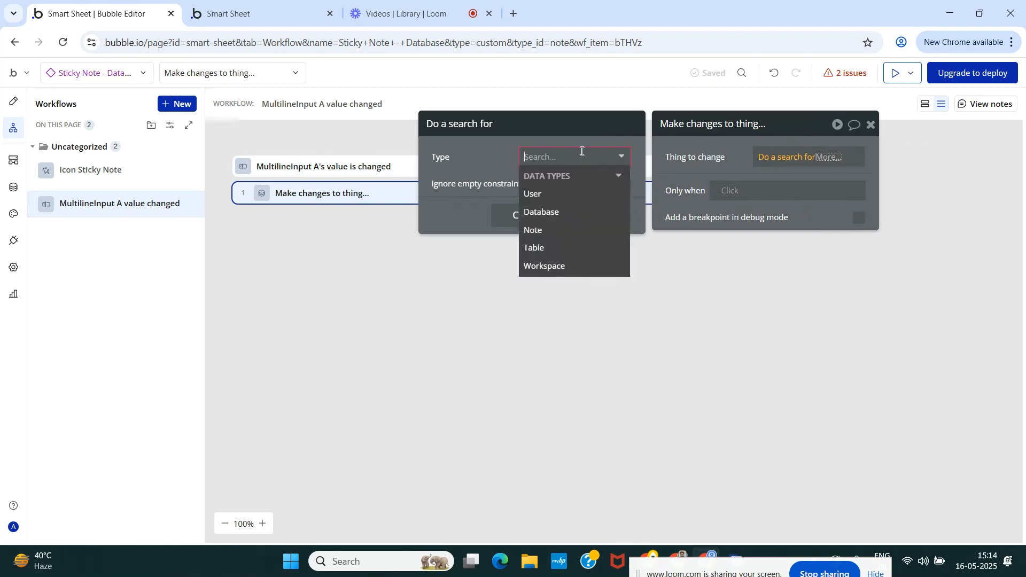
pyautogui.click(570, 229)
pyautogui.click(525, 195)
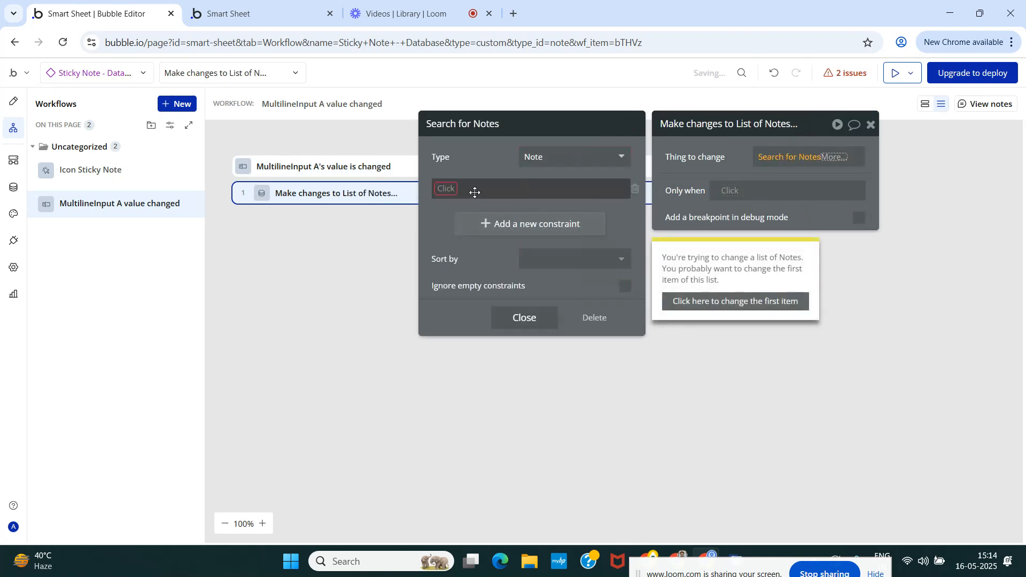
pyautogui.click(451, 188)
pyautogui.click(453, 207)
pyautogui.click(474, 197)
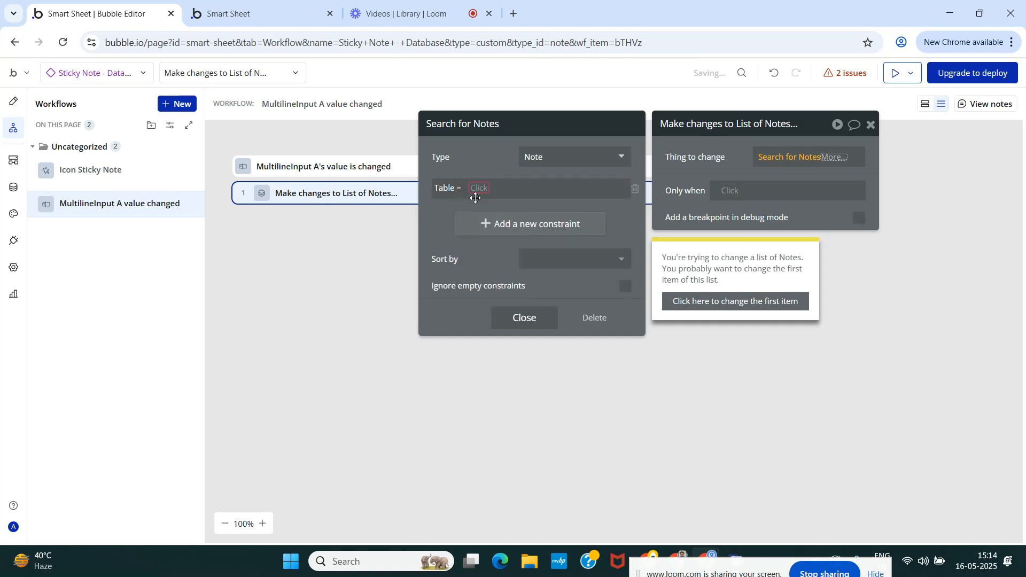
pyautogui.click(474, 188)
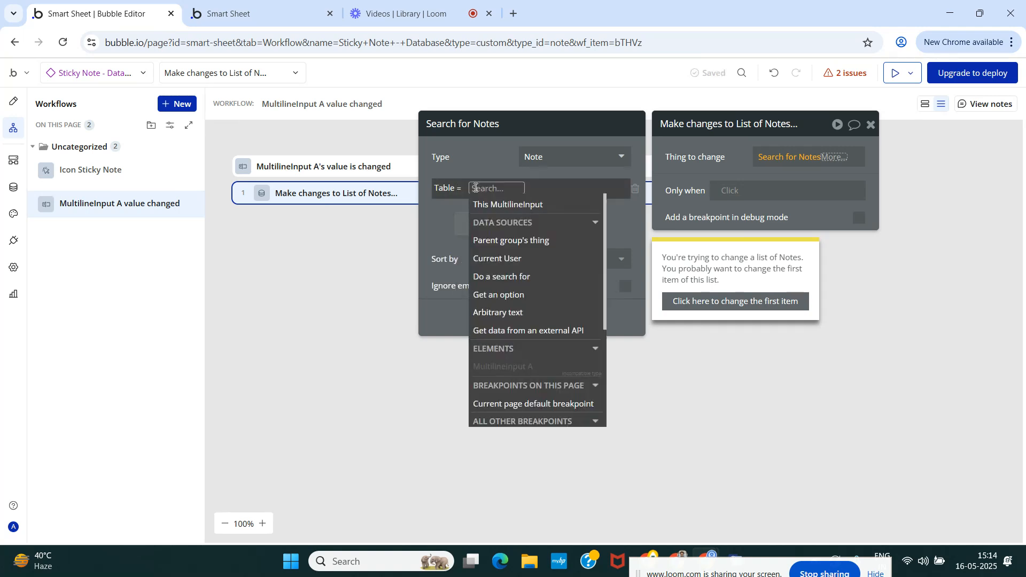
# Set the Sticky Note - Database reusable element's type of content to Table.
pyautogui.click(13, 107)
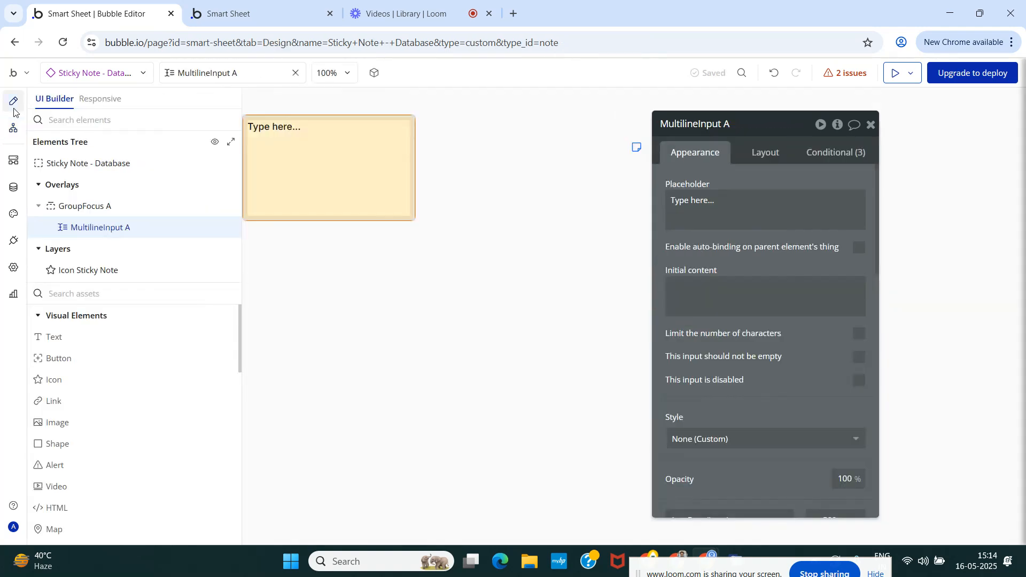
pyautogui.click(76, 166)
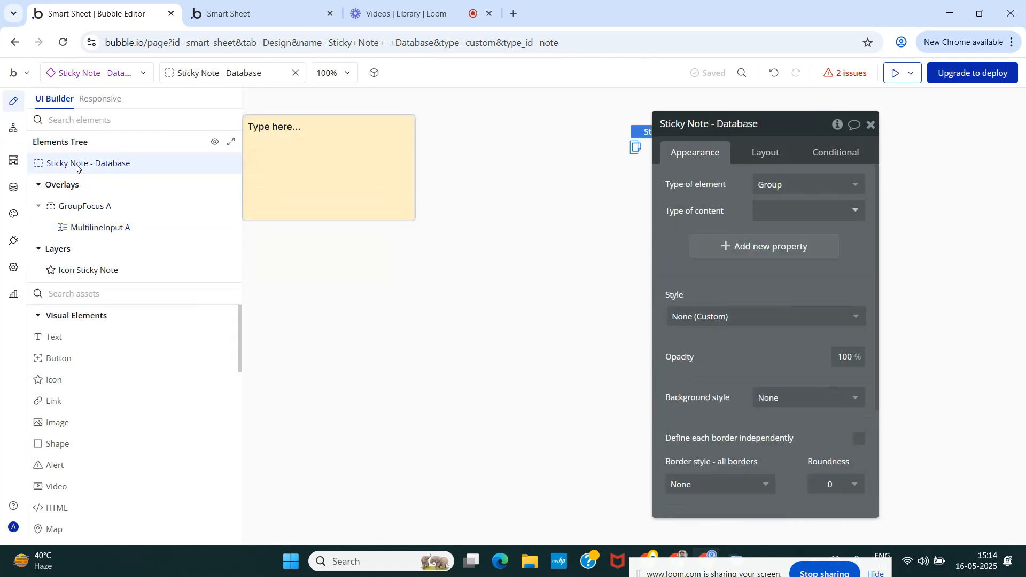
pyautogui.click(801, 214)
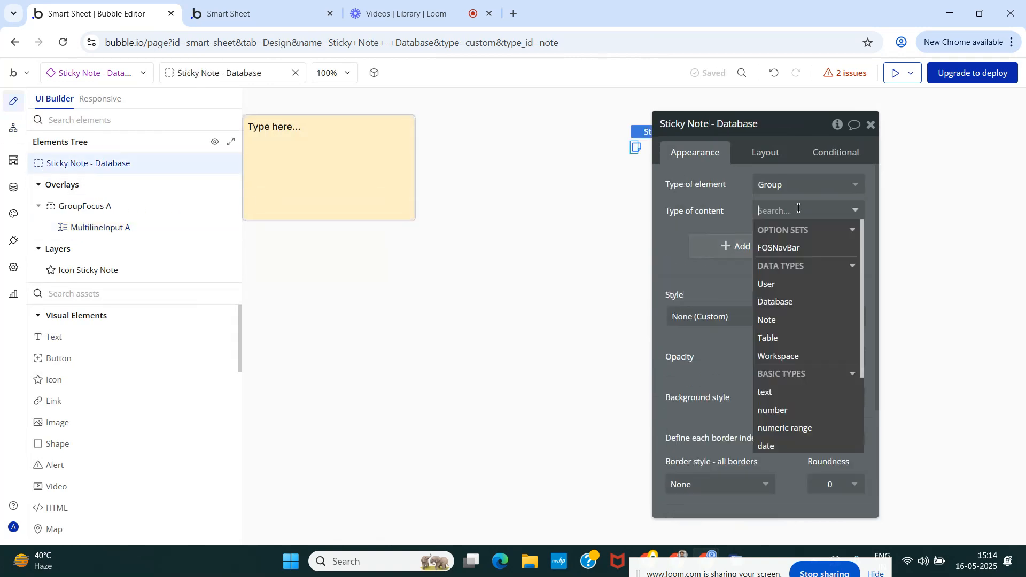
pyautogui.click(781, 338)
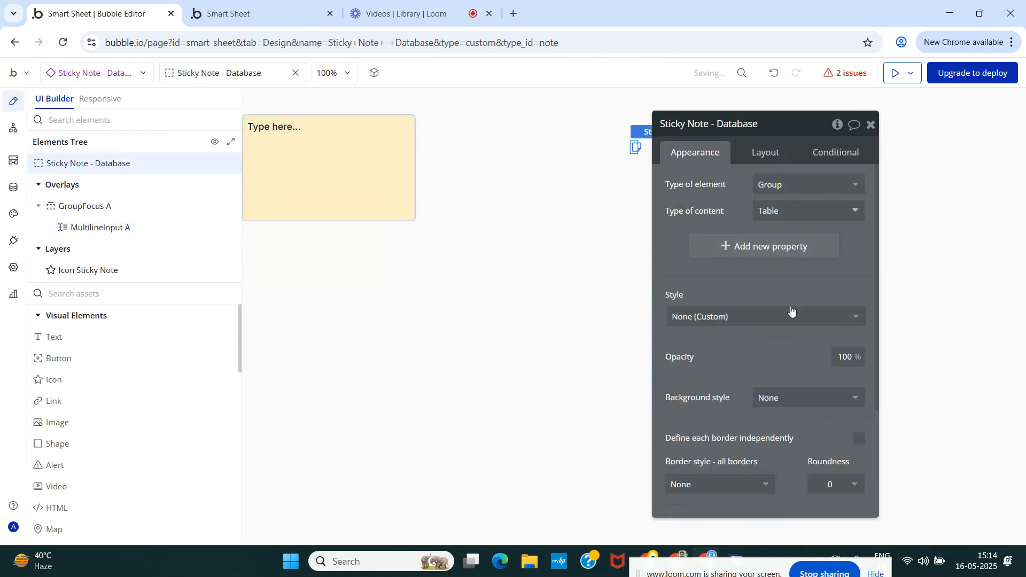
pyautogui.click(870, 128)
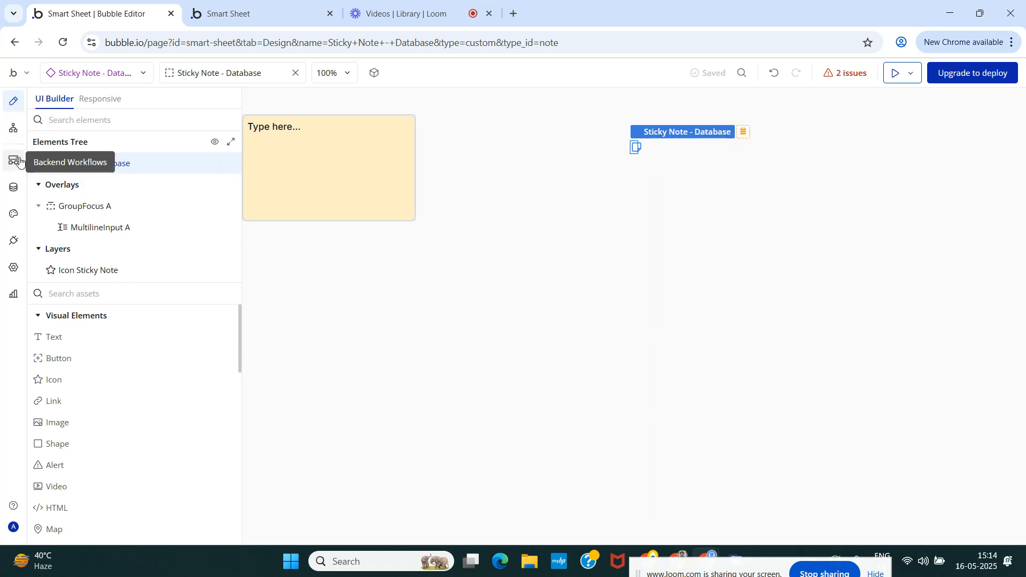
# Set GroupFocus A's type of content to Table and its data source to Parent group's Table.
pyautogui.click(85, 206)
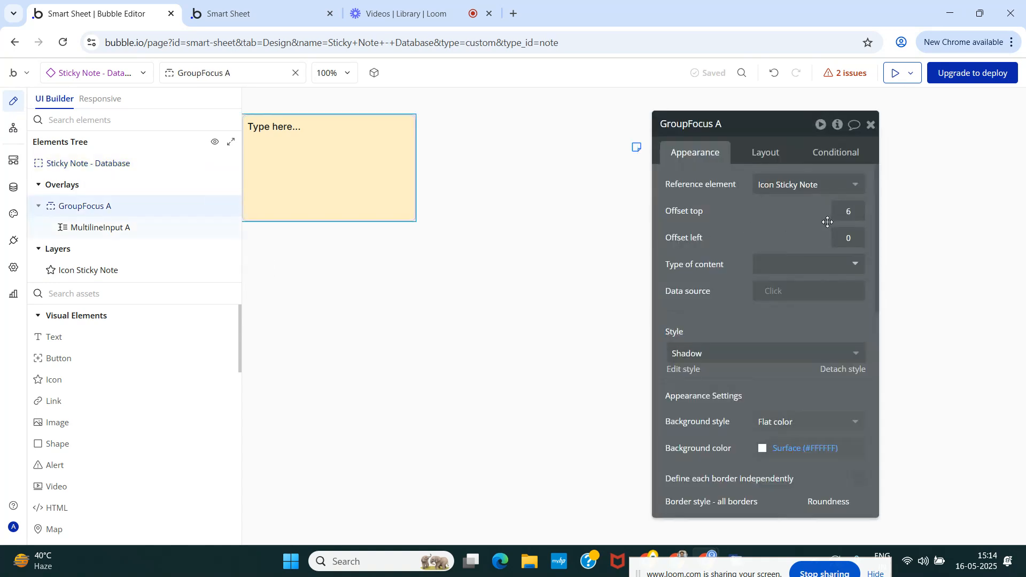
pyautogui.click(789, 272)
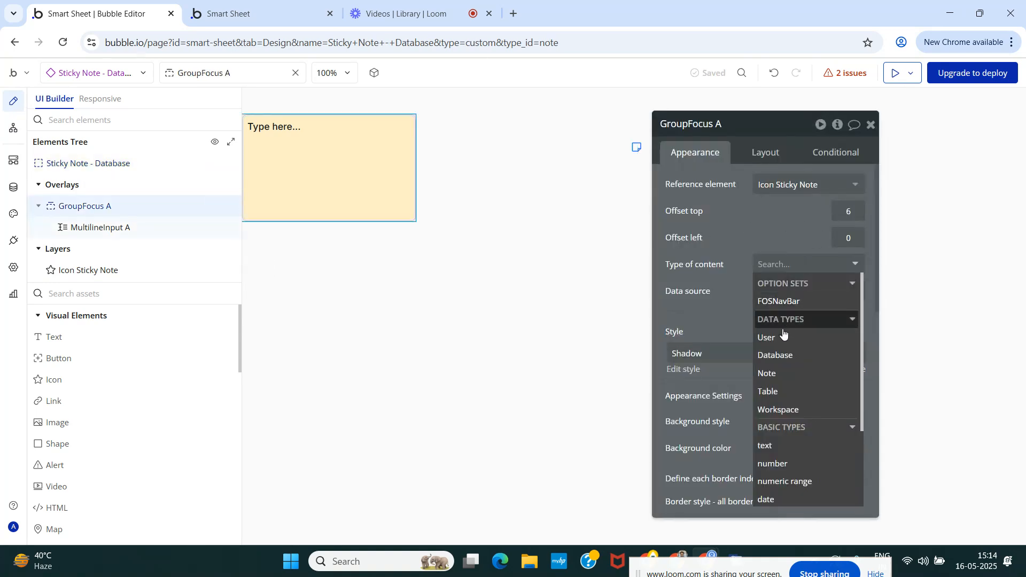
pyautogui.click(789, 389)
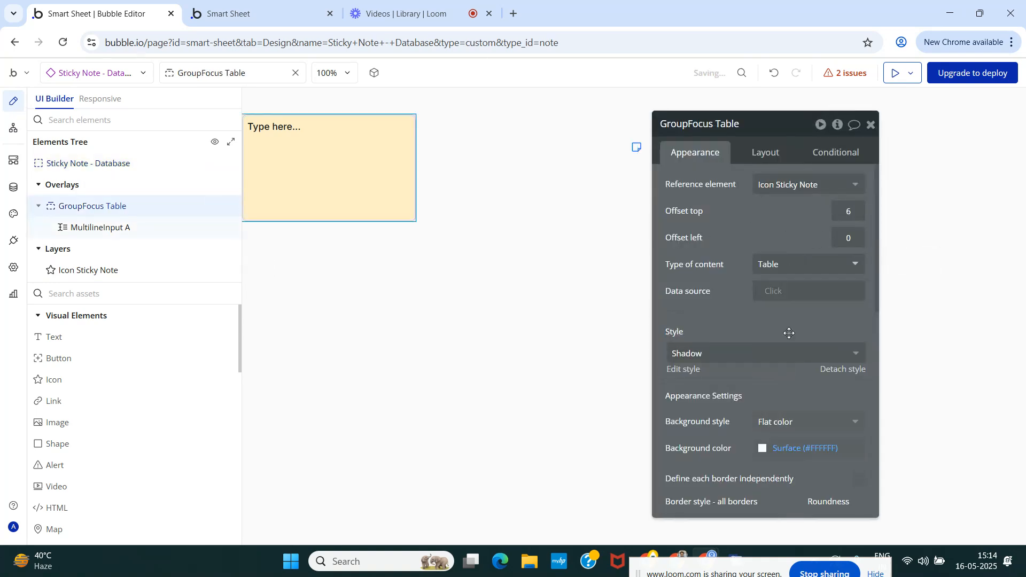
pyautogui.click(781, 302)
pyautogui.click(790, 343)
pyautogui.click(722, 287)
pyautogui.click(84, 271)
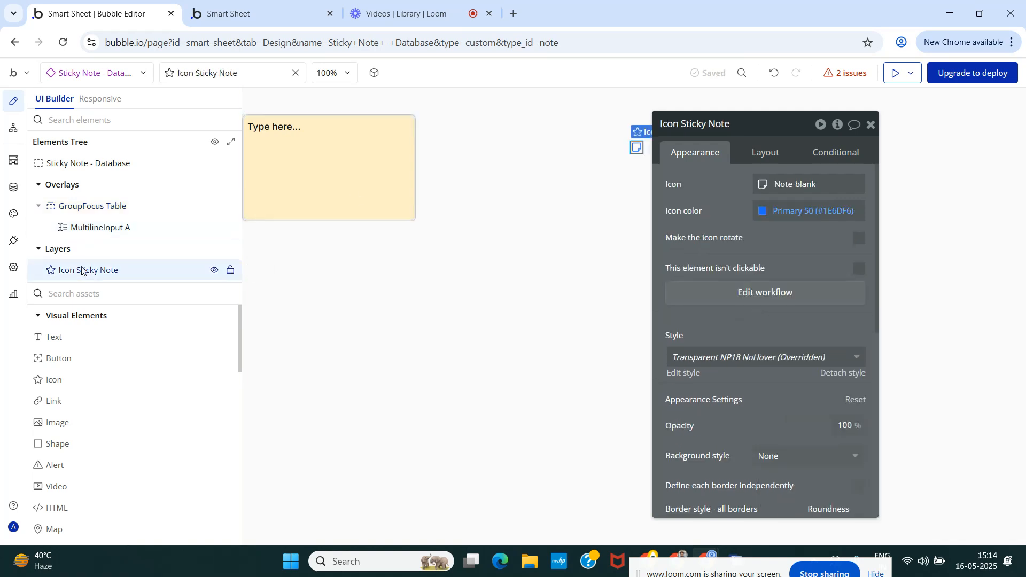
# Set the Table constraint of the workflow action's Note search to Parent group's Table.
pyautogui.click(14, 127)
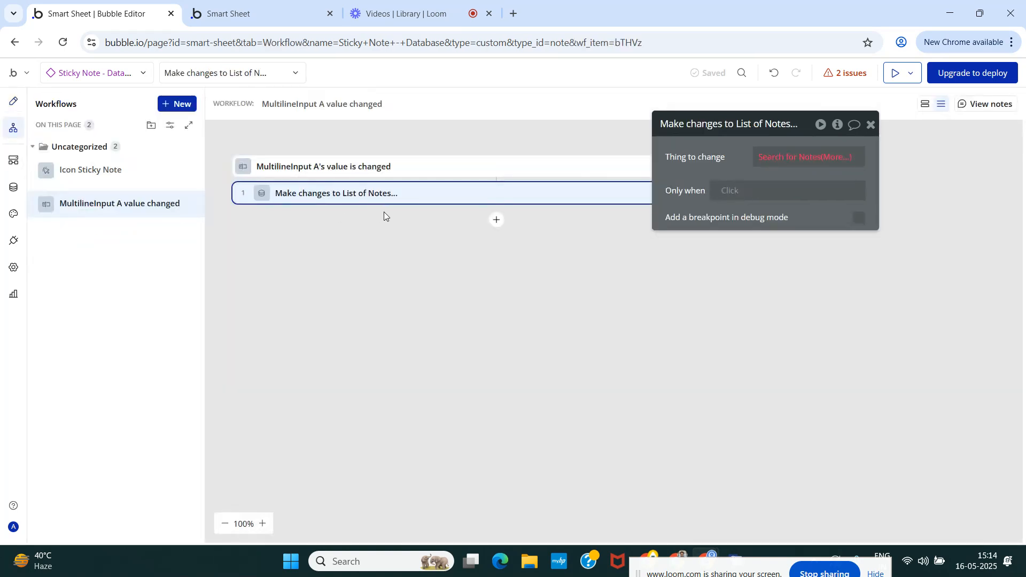
pyautogui.click(770, 158)
pyautogui.click(488, 188)
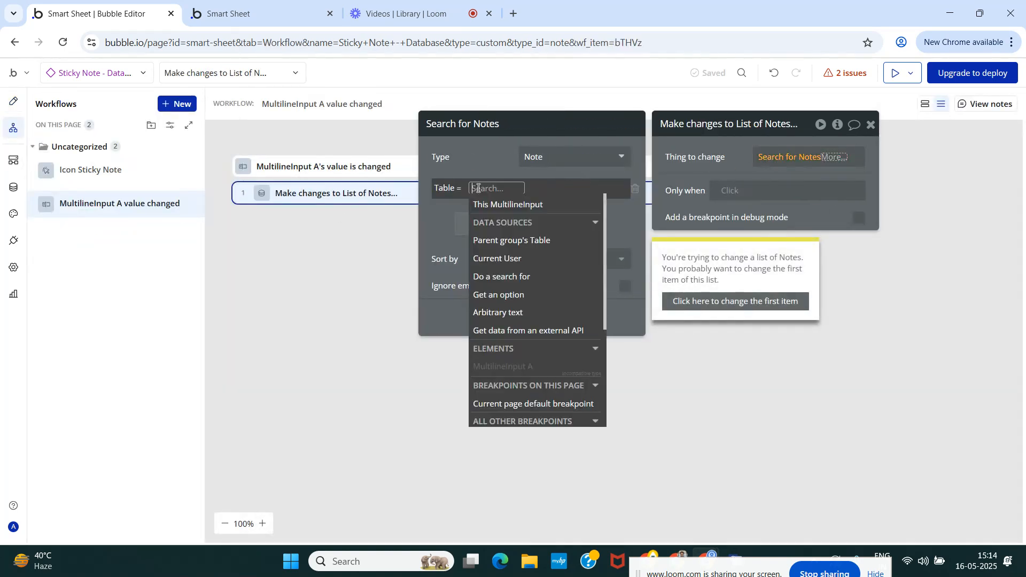
pyautogui.click(503, 242)
pyautogui.click(480, 147)
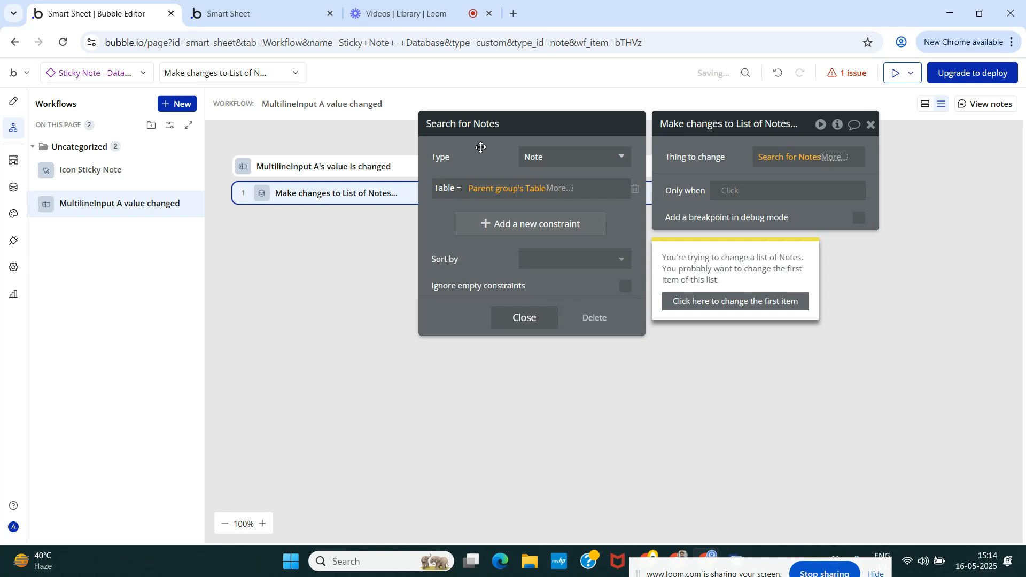
# Close the Note search and limit the thing to change to its first item.
pyautogui.click(525, 316)
pyautogui.click(894, 262)
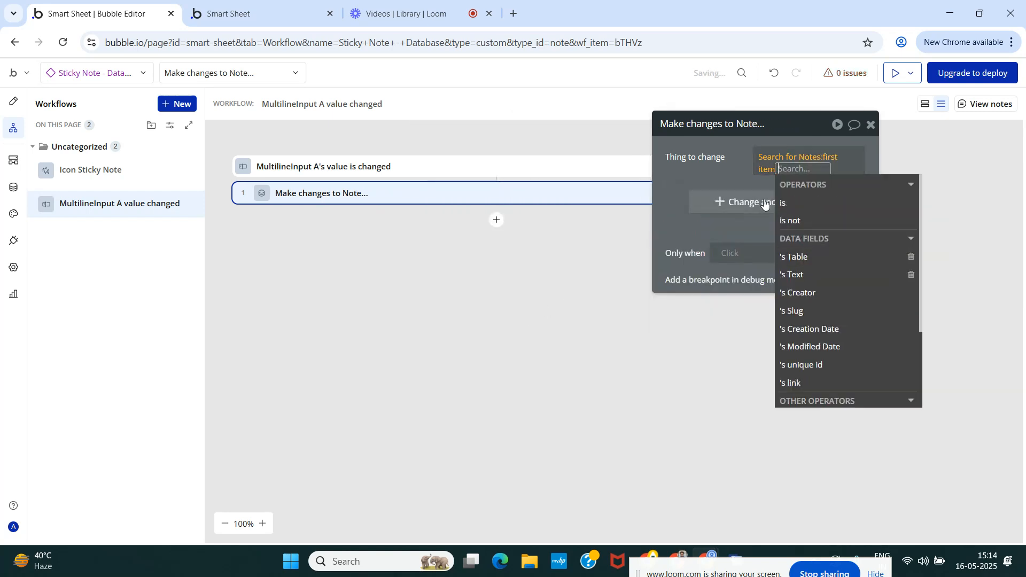
pyautogui.click(709, 164)
# Set the Note's Text field to This MultilineInput's value in the Make changes action and close its settings.
pyautogui.click(745, 194)
pyautogui.click(671, 189)
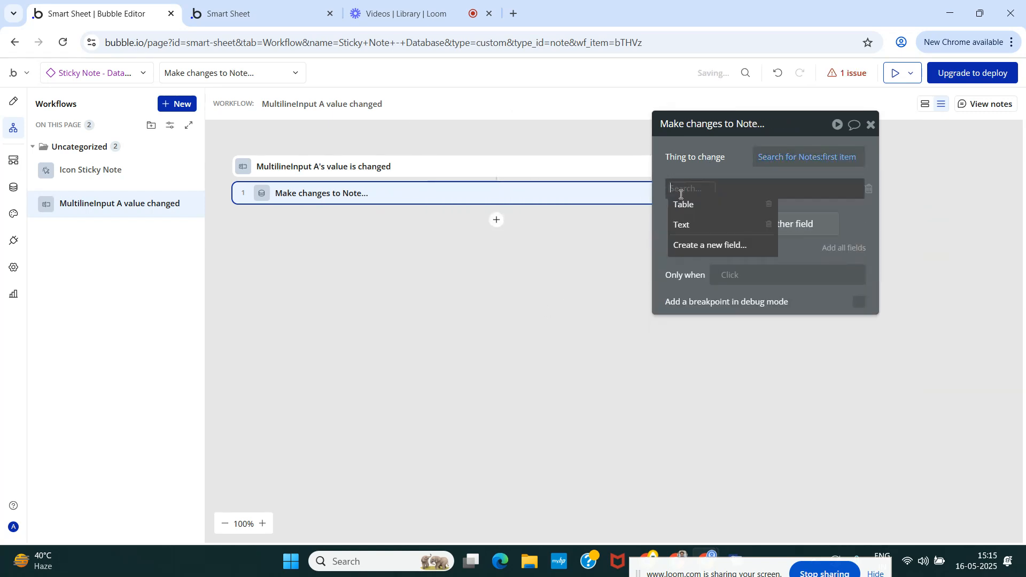
pyautogui.click(688, 226)
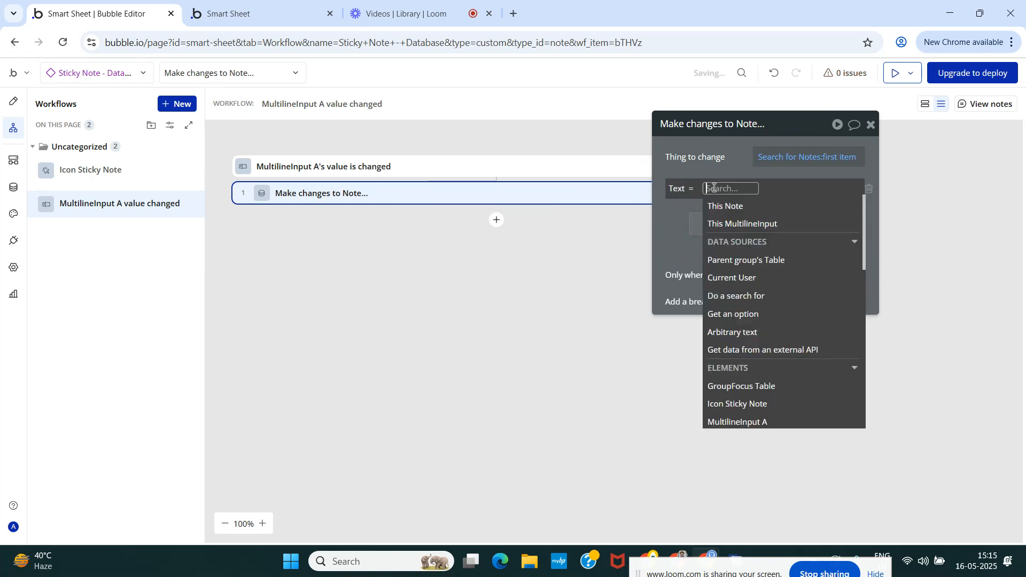
pyautogui.click(743, 223)
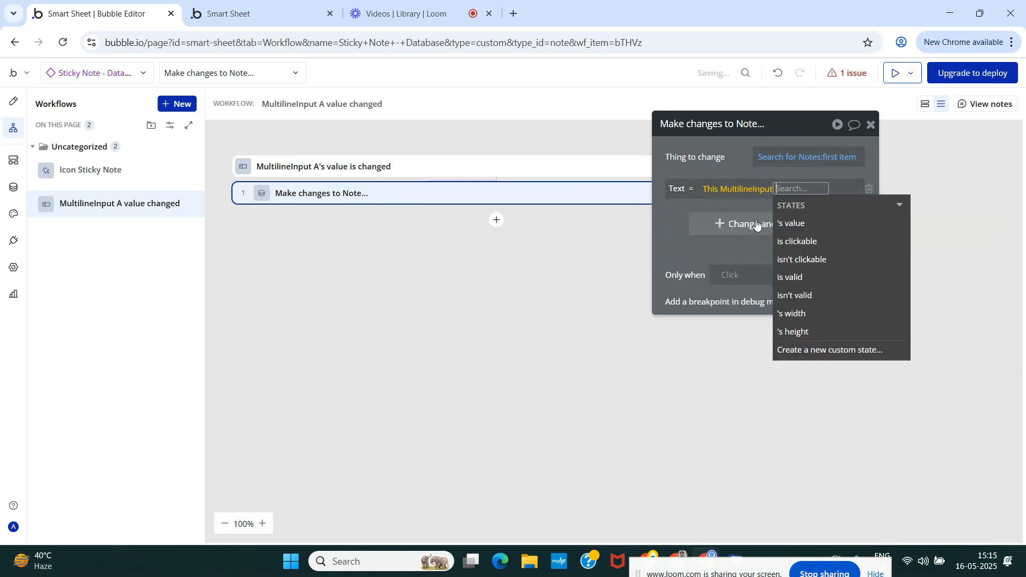
pyautogui.click(725, 162)
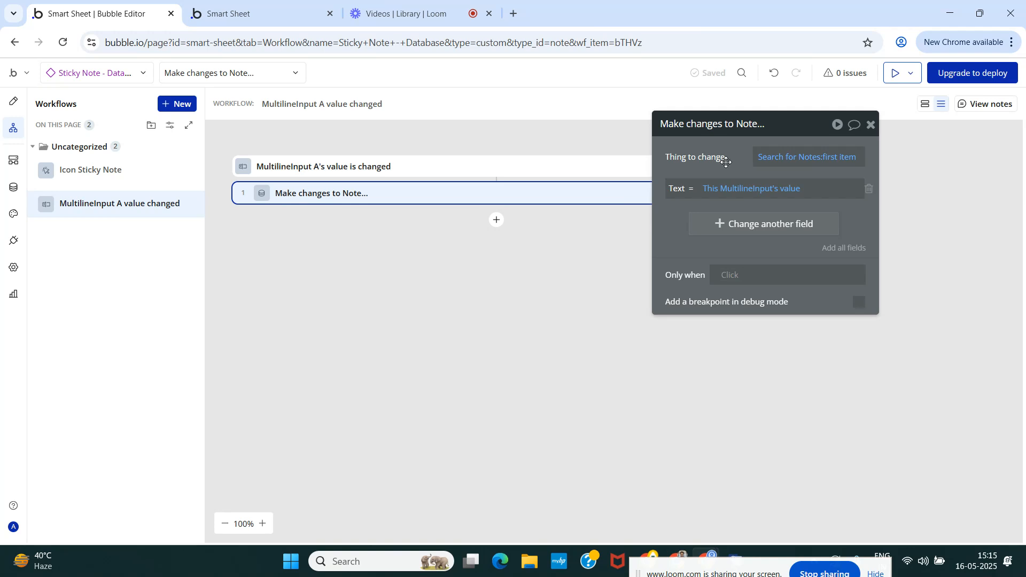
pyautogui.click(486, 313)
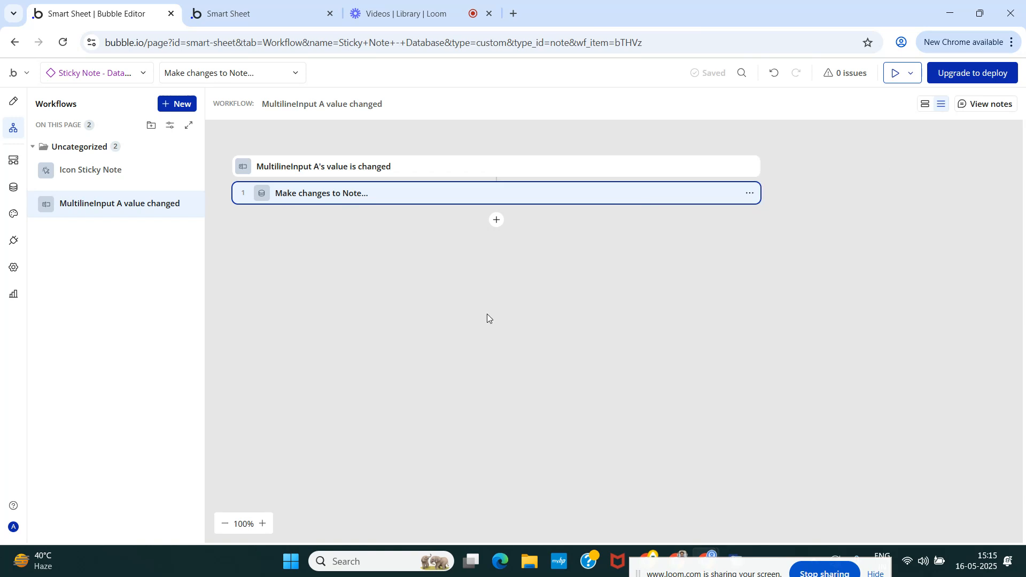
# Switch to the running Smart Sheet app and refresh the home page to the latest version.
pyautogui.click(278, 14)
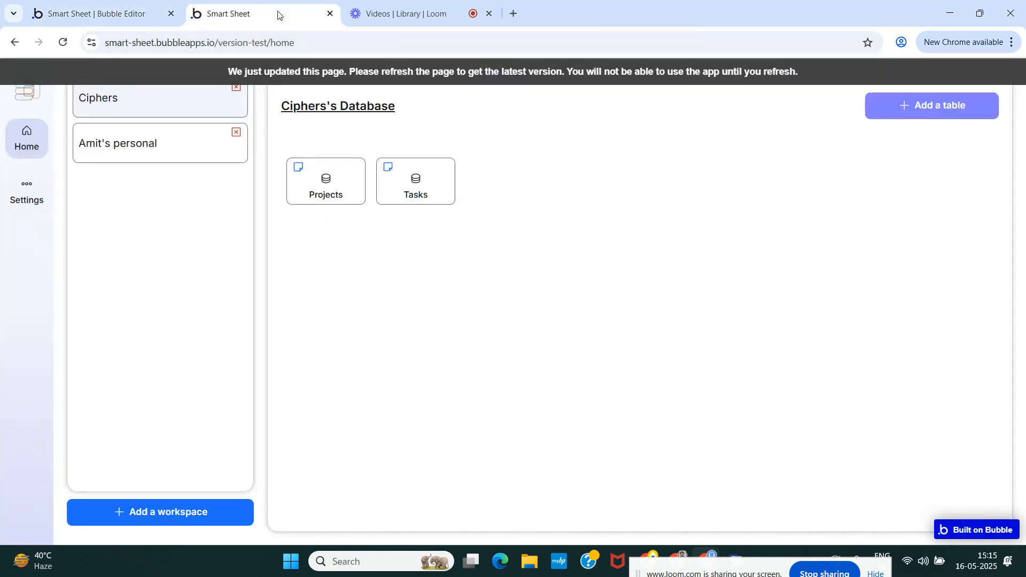
pyautogui.click(228, 74)
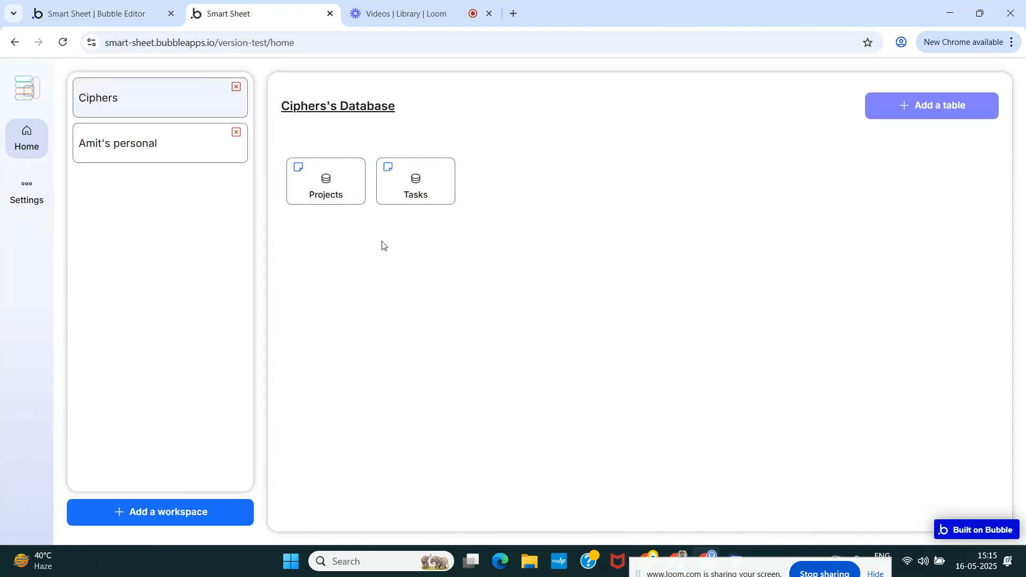
# Return to the Bubble editor and delete the Note data type.
pyautogui.click(114, 4)
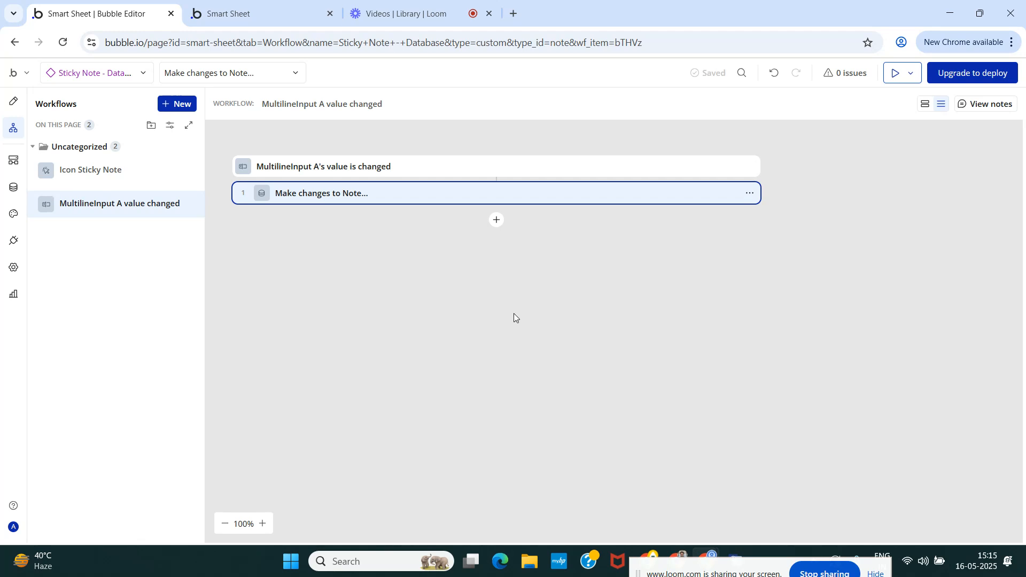
pyautogui.click(13, 189)
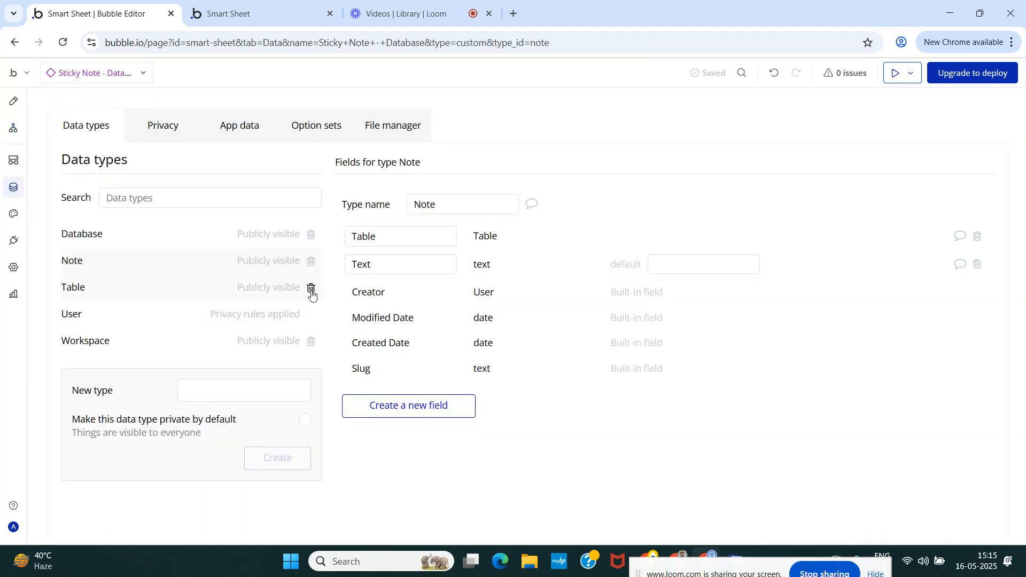
pyautogui.click(311, 263)
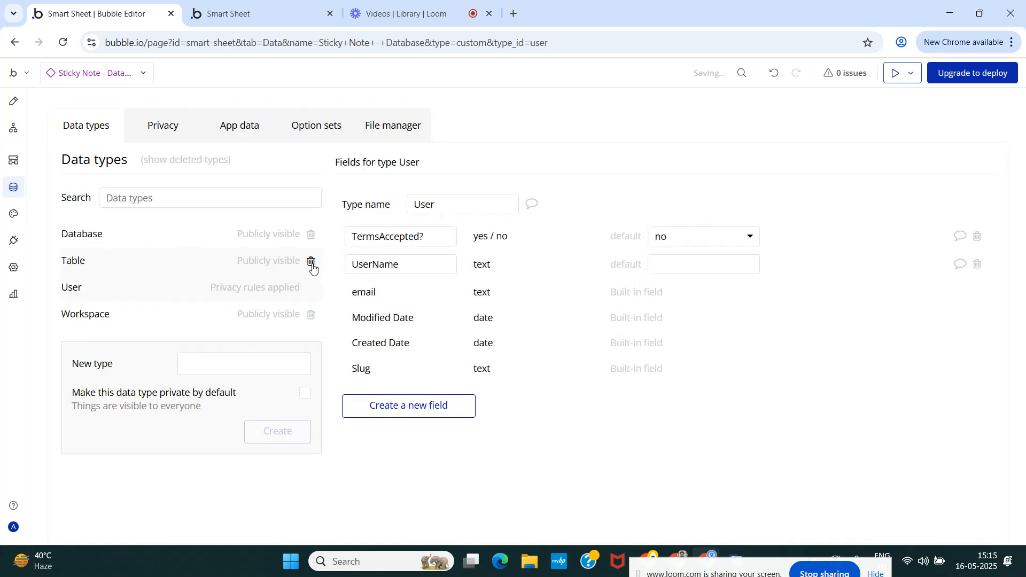
# Create a field named Note with type text on the Table data type.
pyautogui.click(76, 262)
pyautogui.click(412, 433)
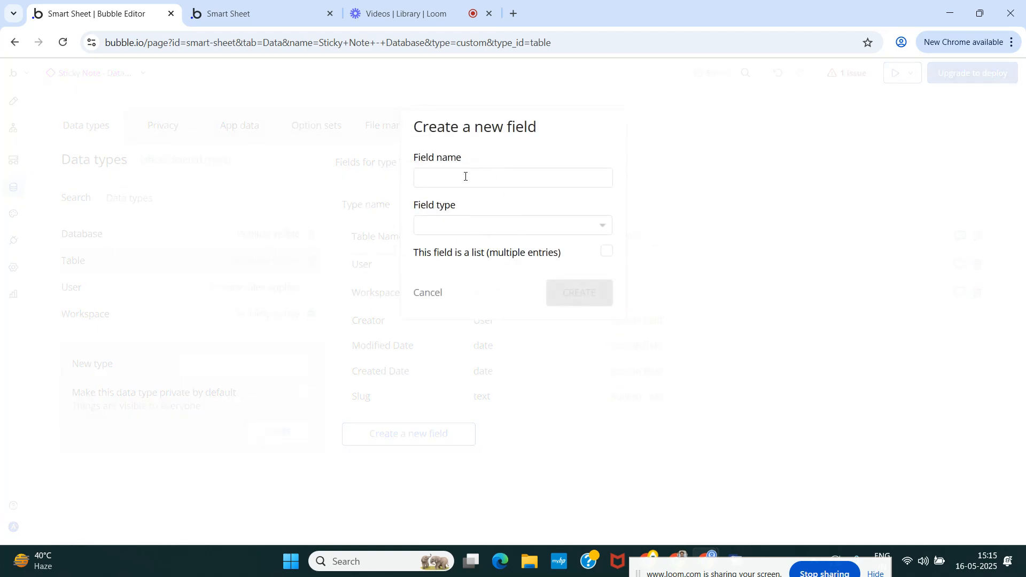
pyautogui.click(465, 176)
pyautogui.write('Note')
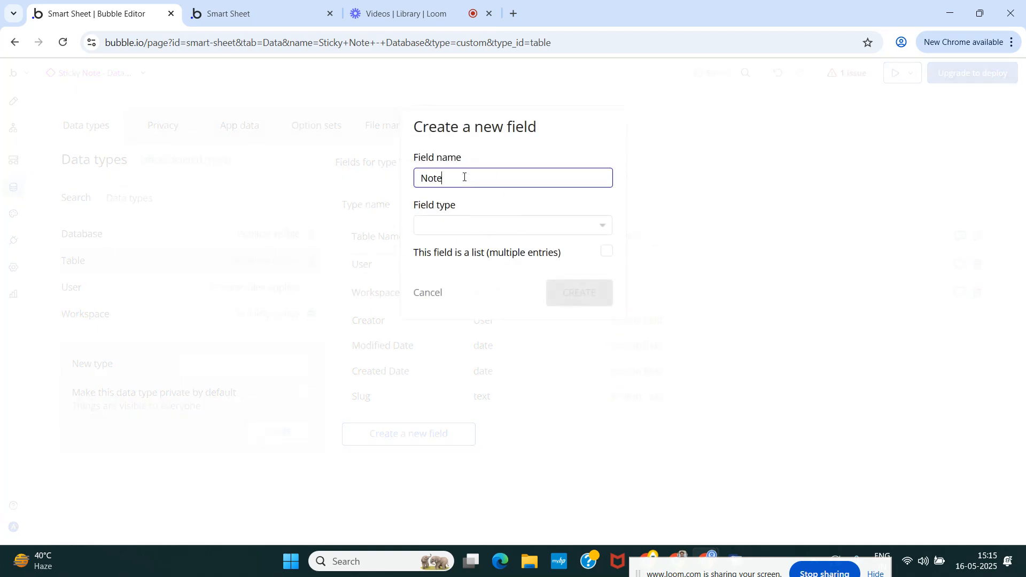
pyautogui.click(477, 229)
pyautogui.write('r')
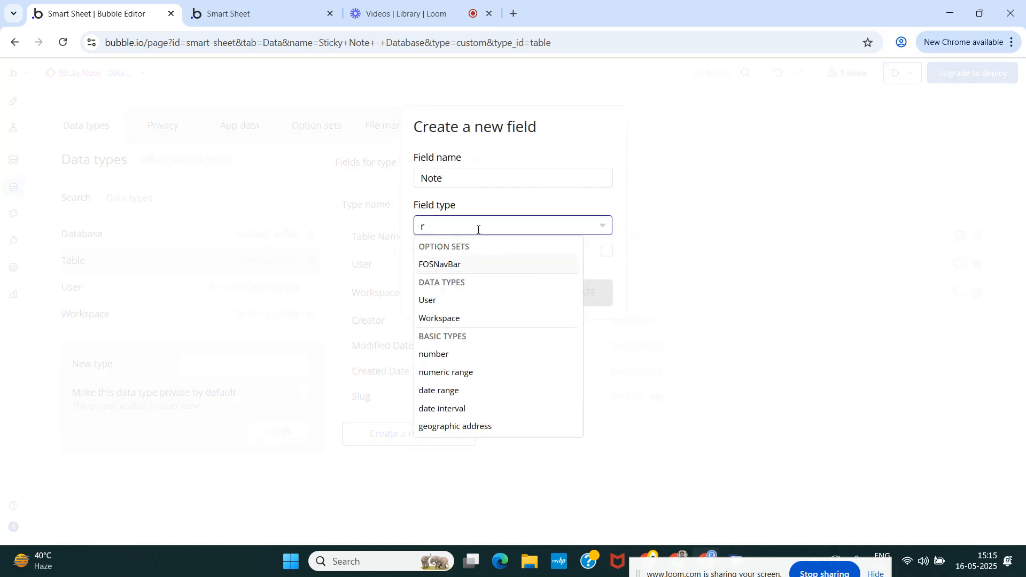
pyautogui.press('BackSpace')
pyautogui.write('tex')
pyautogui.click(474, 265)
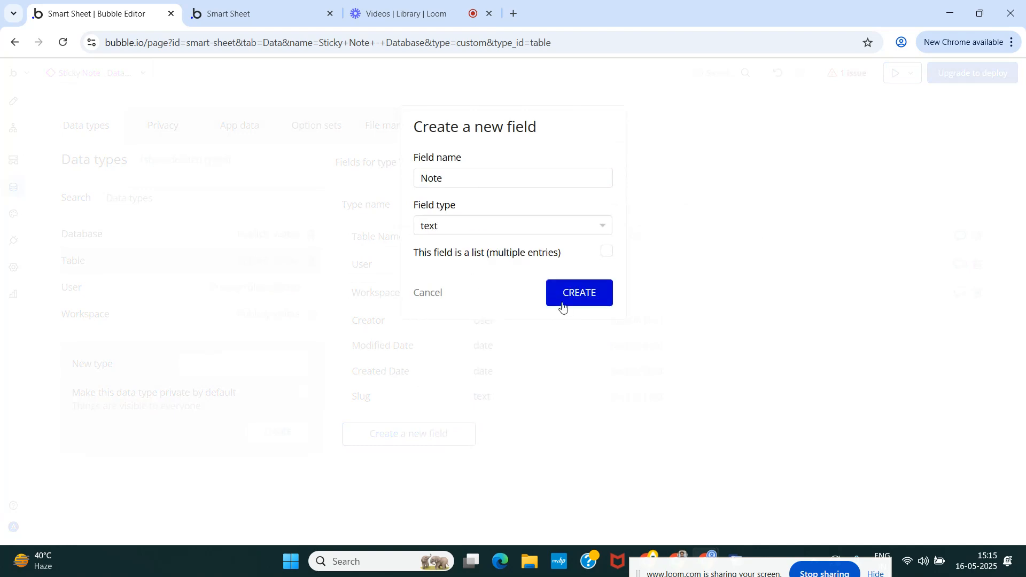
pyautogui.click(563, 303)
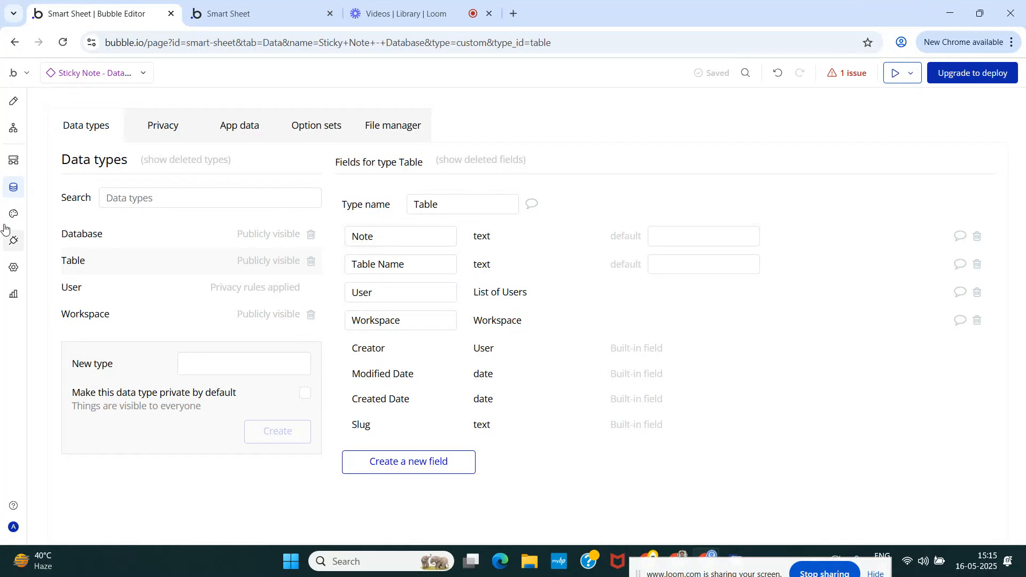
# Rename the Table data type's Note field to NoteText.
pyautogui.click(390, 239)
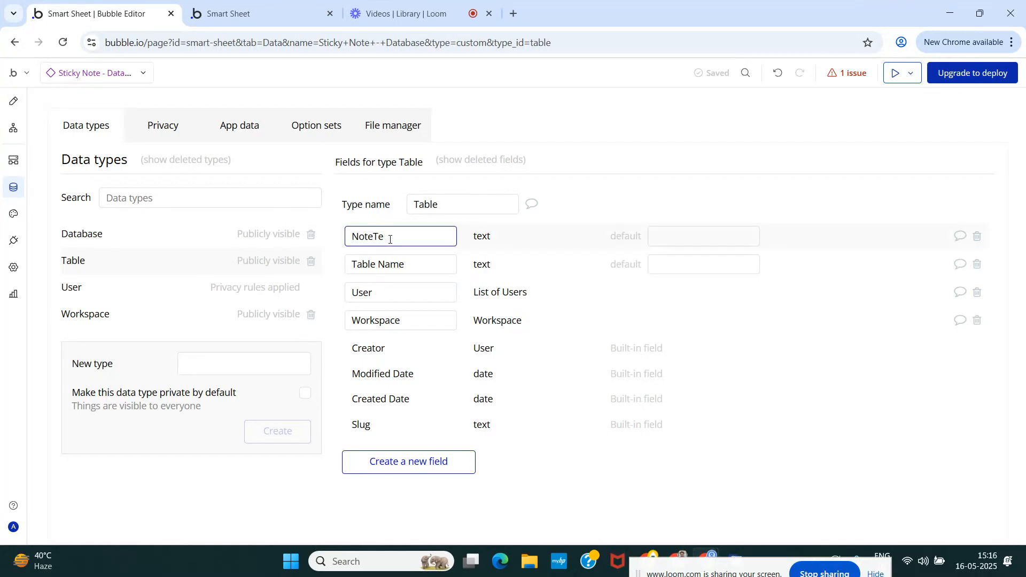
pyautogui.write('Text')
pyautogui.click(603, 169)
# Replace the deleted-type Note search with Parent group's Table as the thing to change in the MultilineInput A workflow action.
pyautogui.click(16, 103)
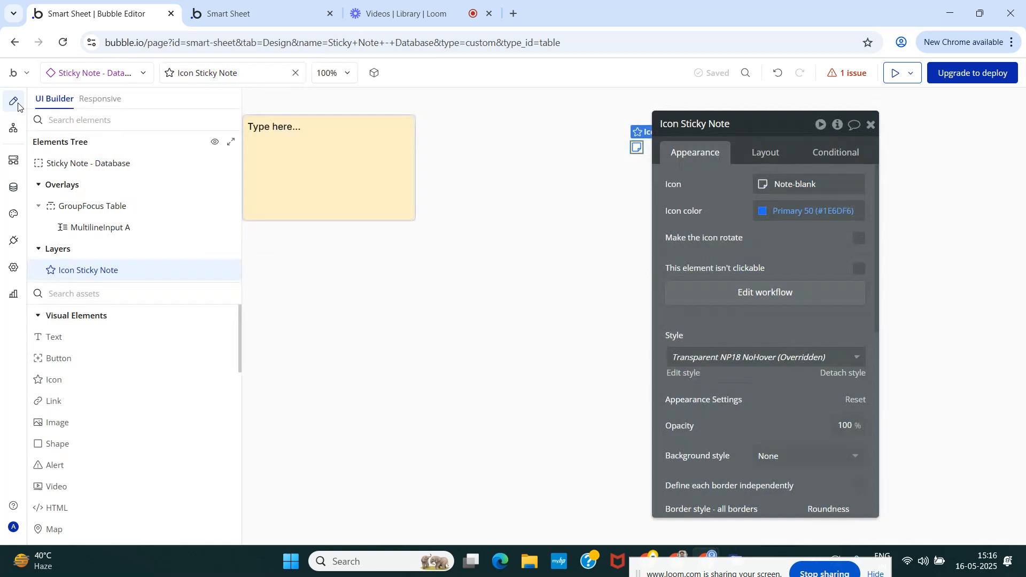
pyautogui.click(13, 130)
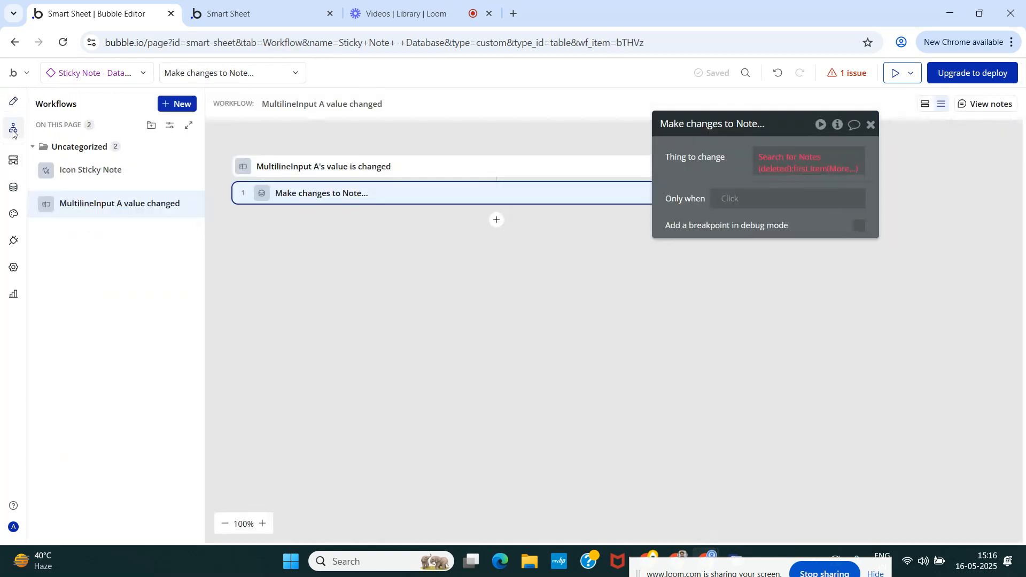
pyautogui.click(770, 167)
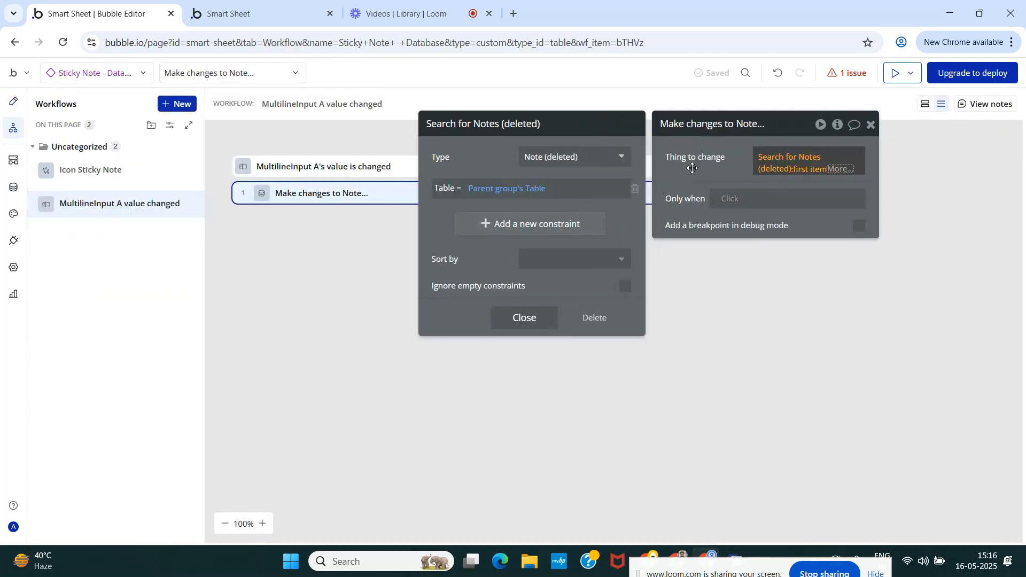
pyautogui.click(593, 321)
pyautogui.click(774, 156)
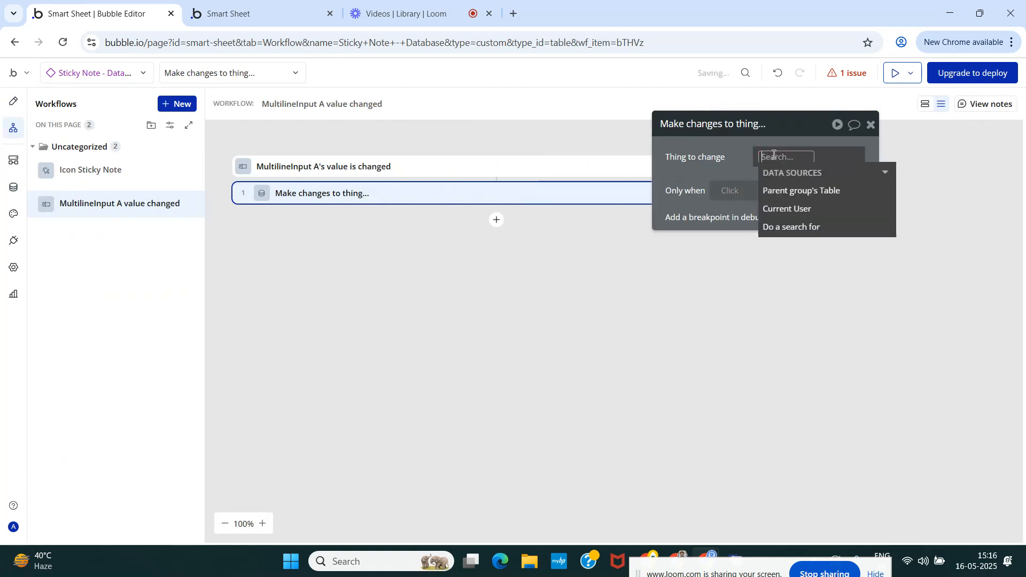
pyautogui.click(807, 188)
pyautogui.click(727, 172)
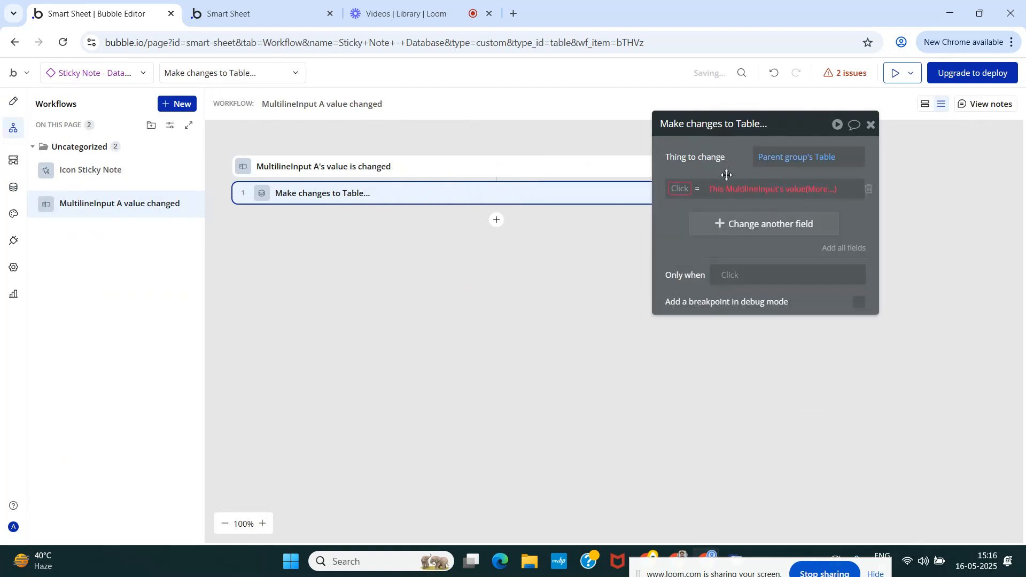
# Assign the MultilineInput's value to the Table's NoteText field and close the action's settings.
pyautogui.click(683, 190)
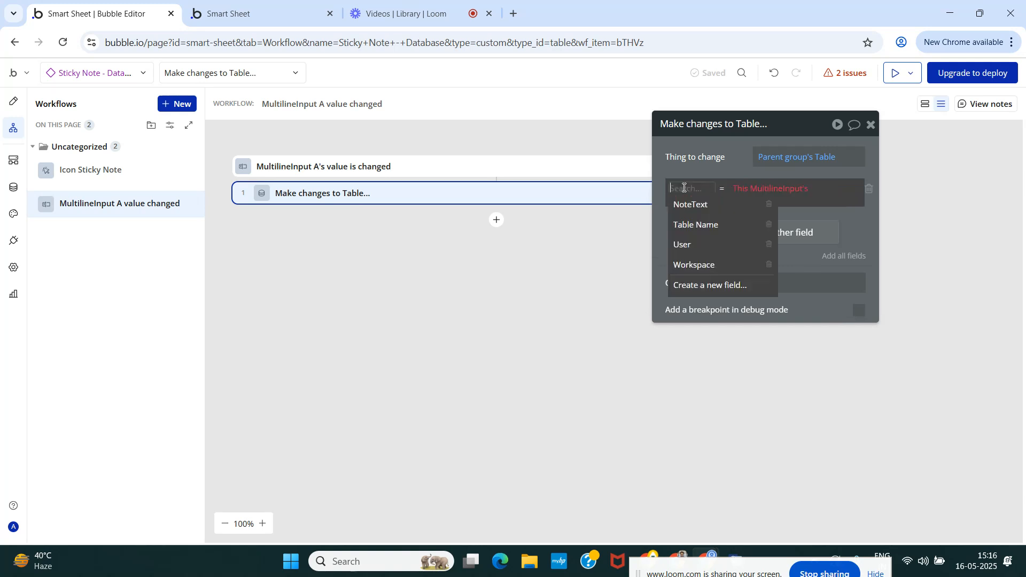
pyautogui.click(689, 203)
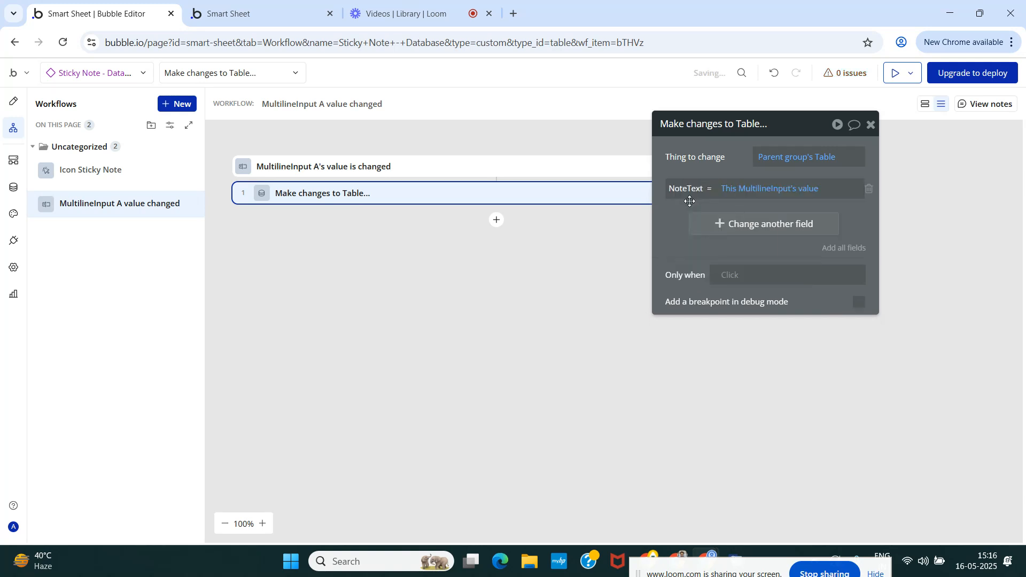
pyautogui.click(871, 126)
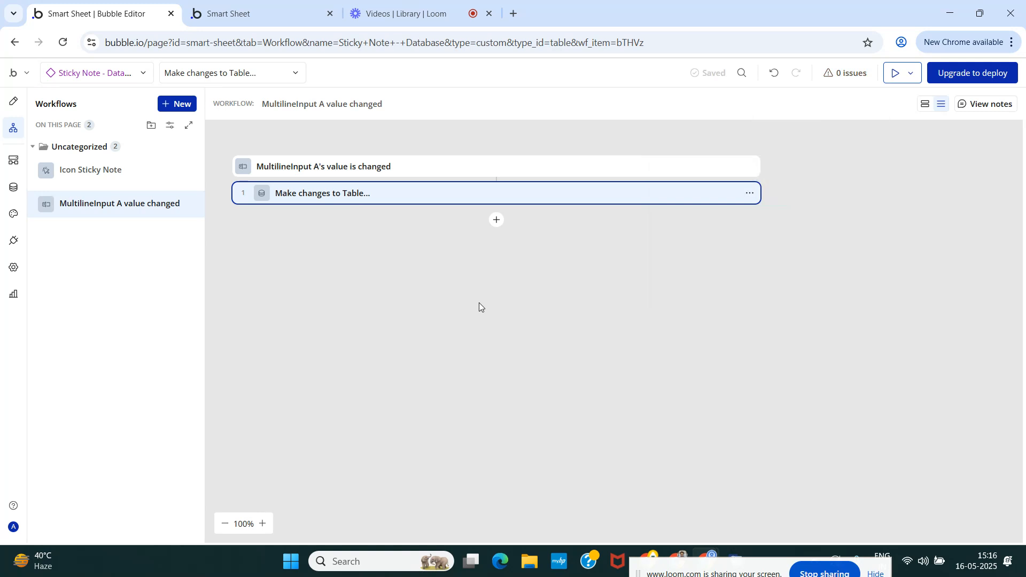
pyautogui.click(243, 14)
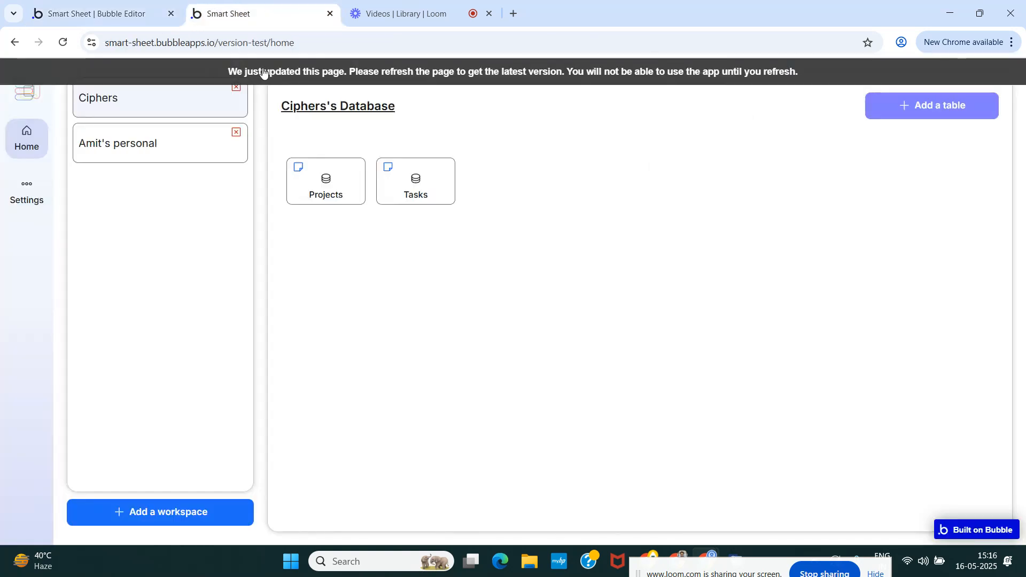
pyautogui.click(110, 14)
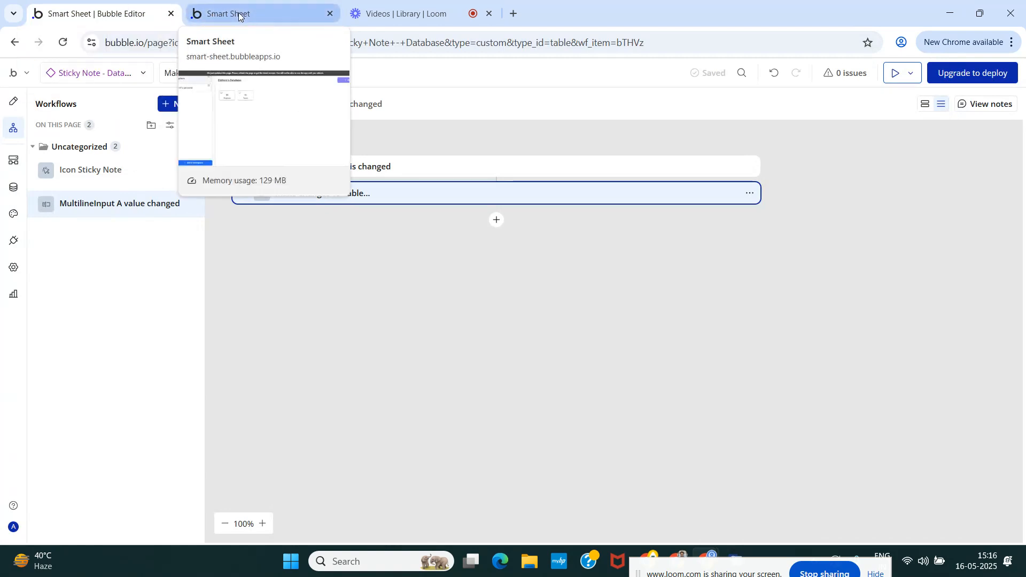
pyautogui.click(14, 111)
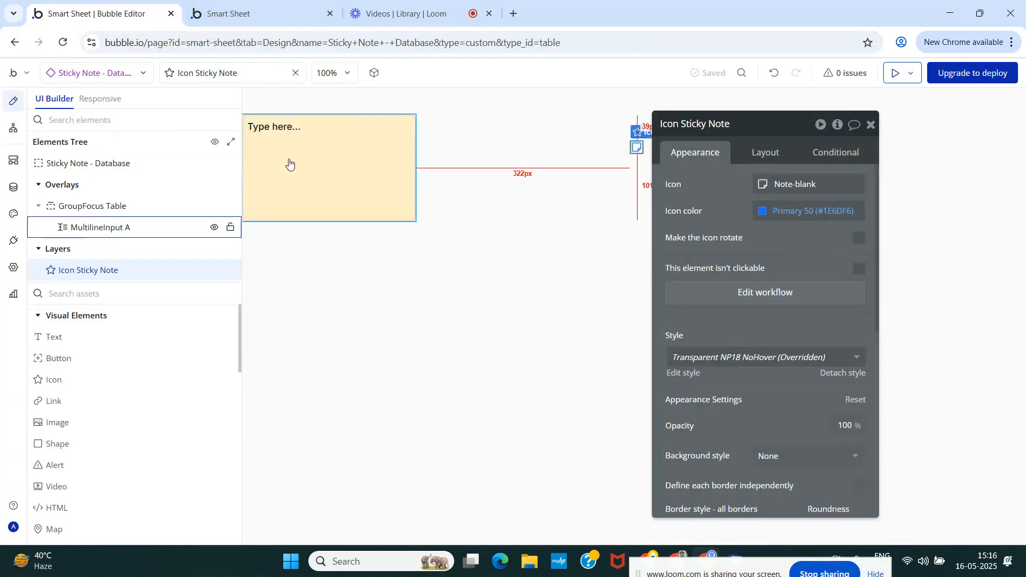
pyautogui.click(243, 12)
pyautogui.click(258, 66)
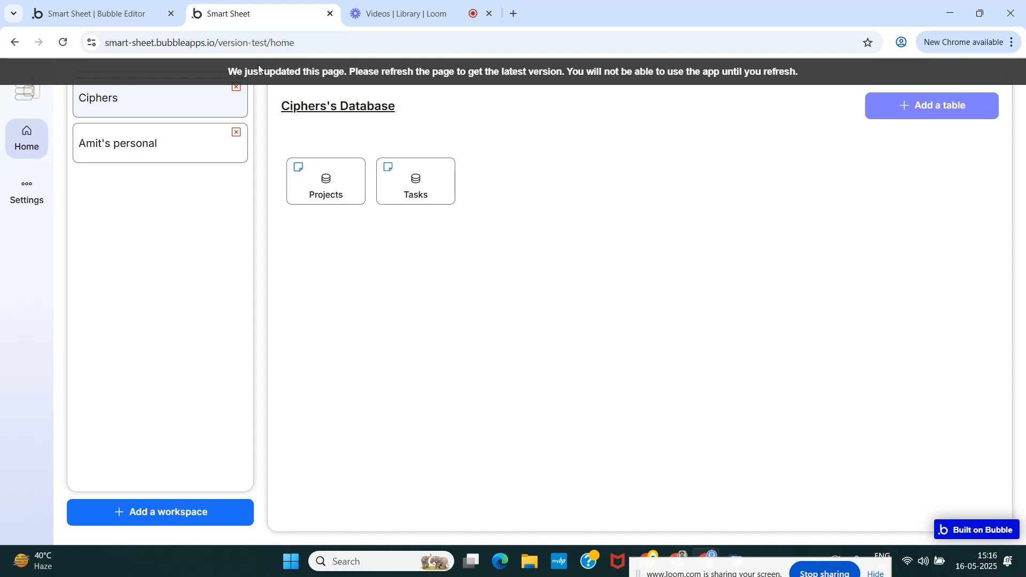
pyautogui.click(80, 4)
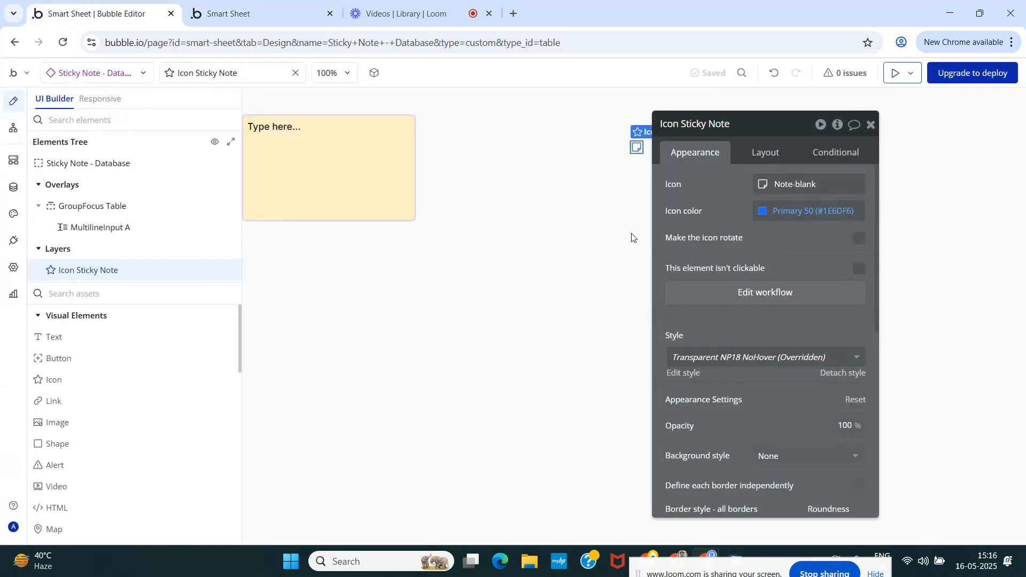
# Create a web reusable element named Dropdown Table - Home, cloned from Sticky Note - Database.
pyautogui.click(80, 74)
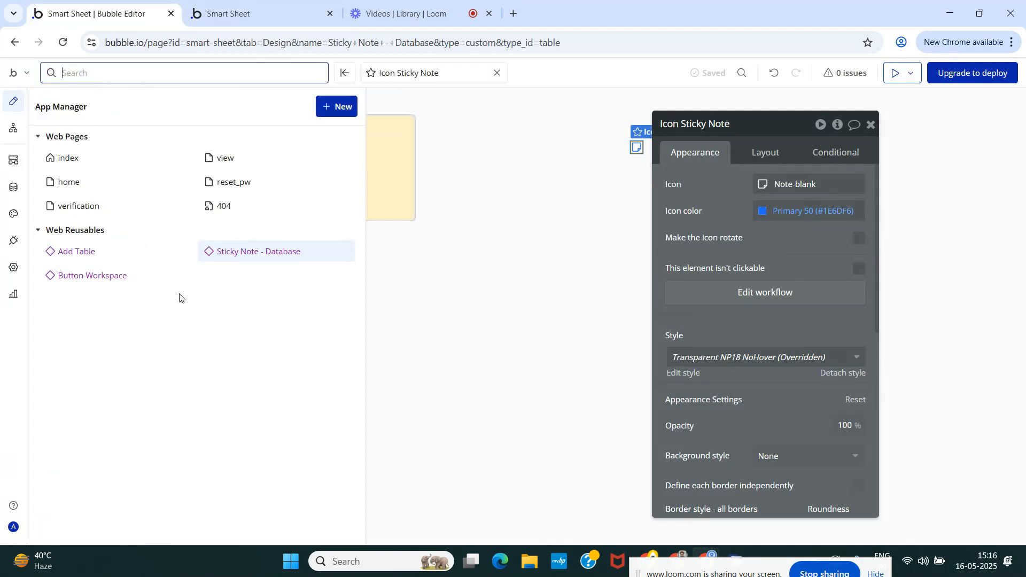
pyautogui.click(347, 109)
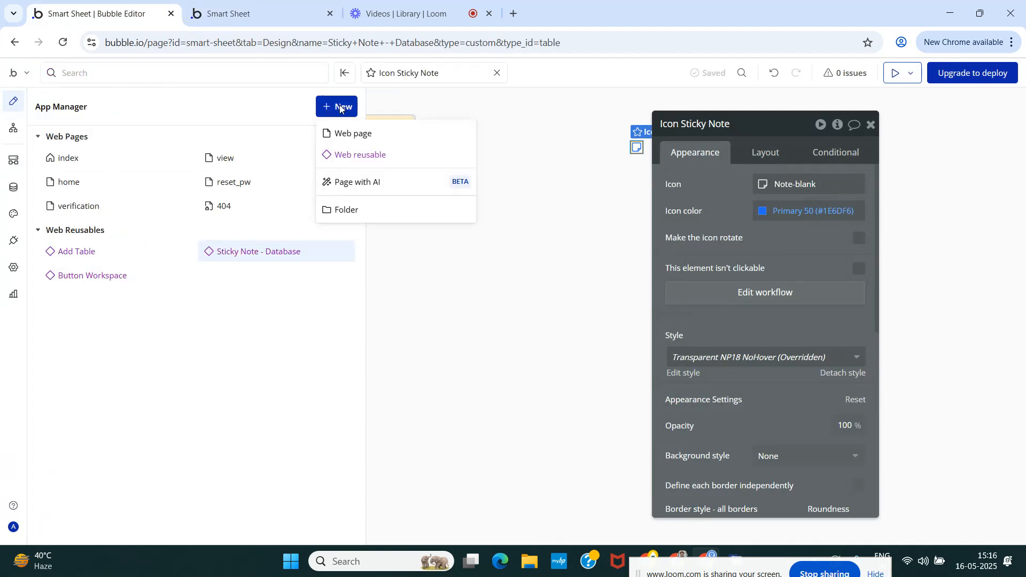
pyautogui.click(358, 160)
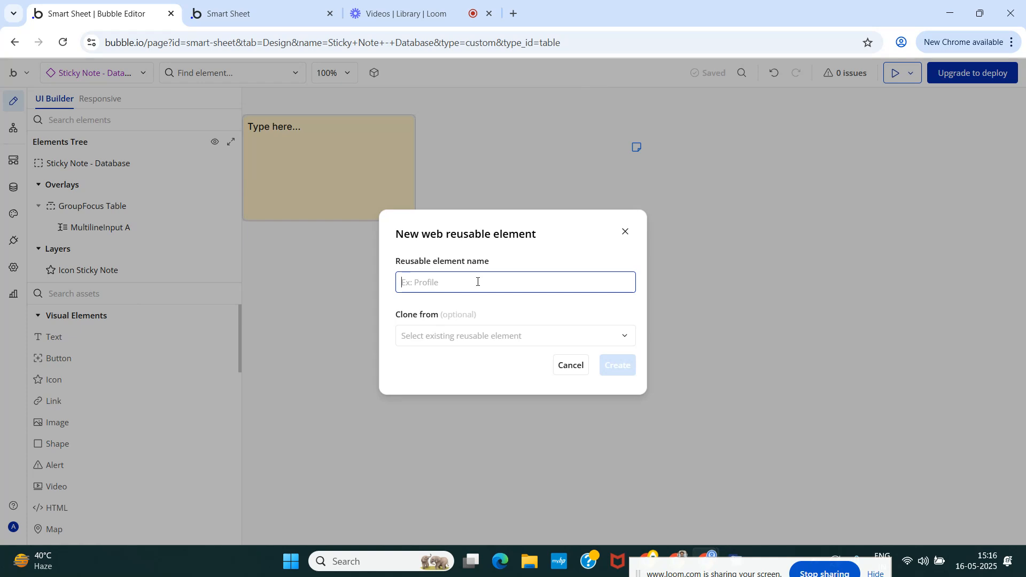
pyautogui.write('Dropdown Table')
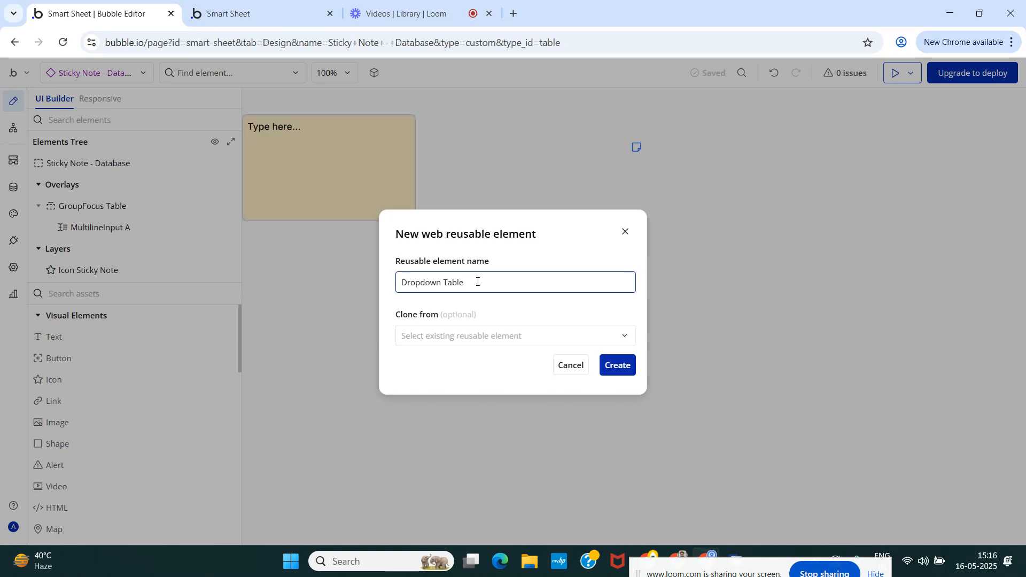
pyautogui.write('- Home')
pyautogui.click(513, 335)
pyautogui.click(483, 406)
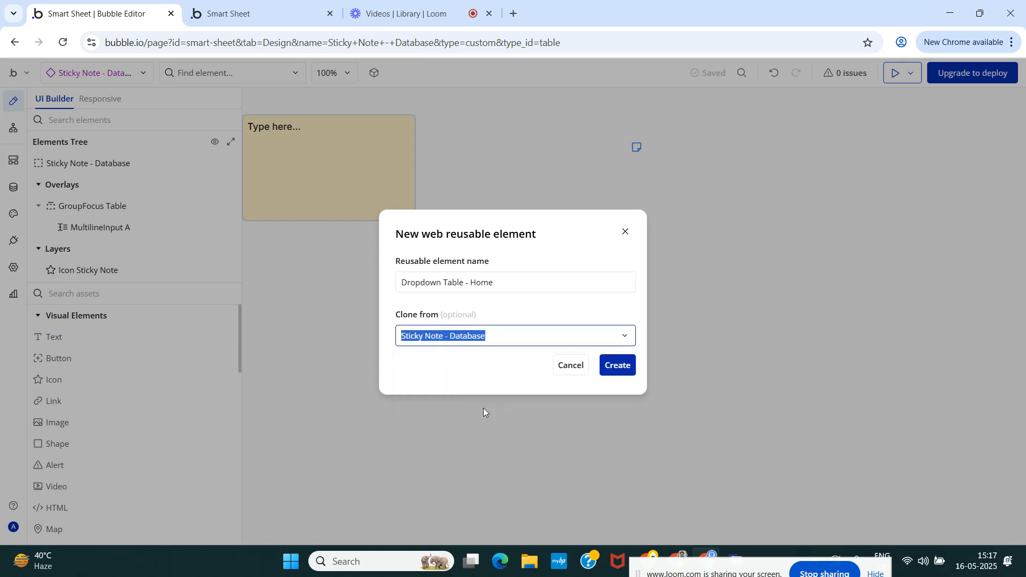
pyautogui.click(619, 366)
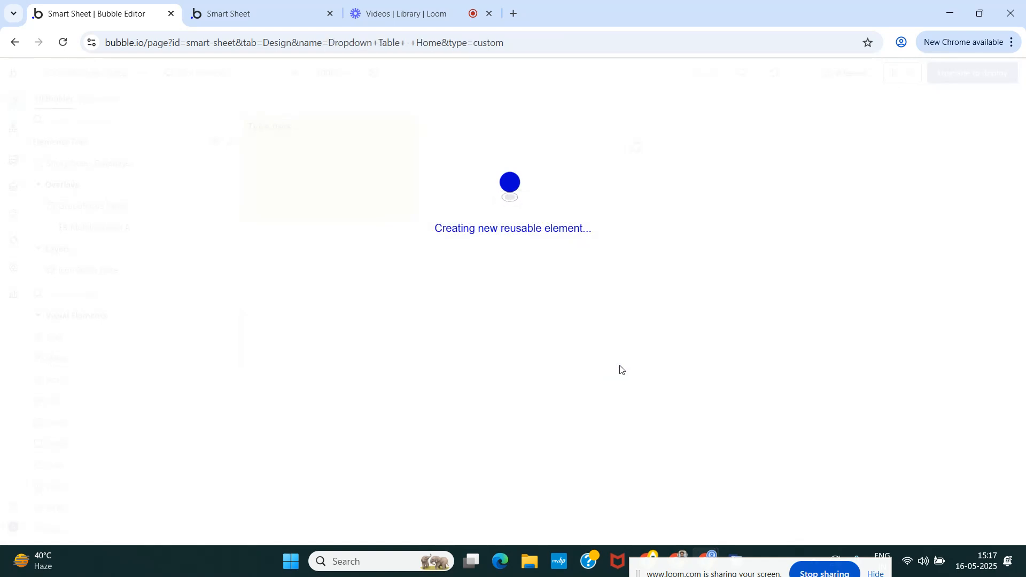
# Change the Icon Sticky Note's icon to the Phosphor outlined vertical three-dots icon.
pyautogui.doubleClick(574, 148)
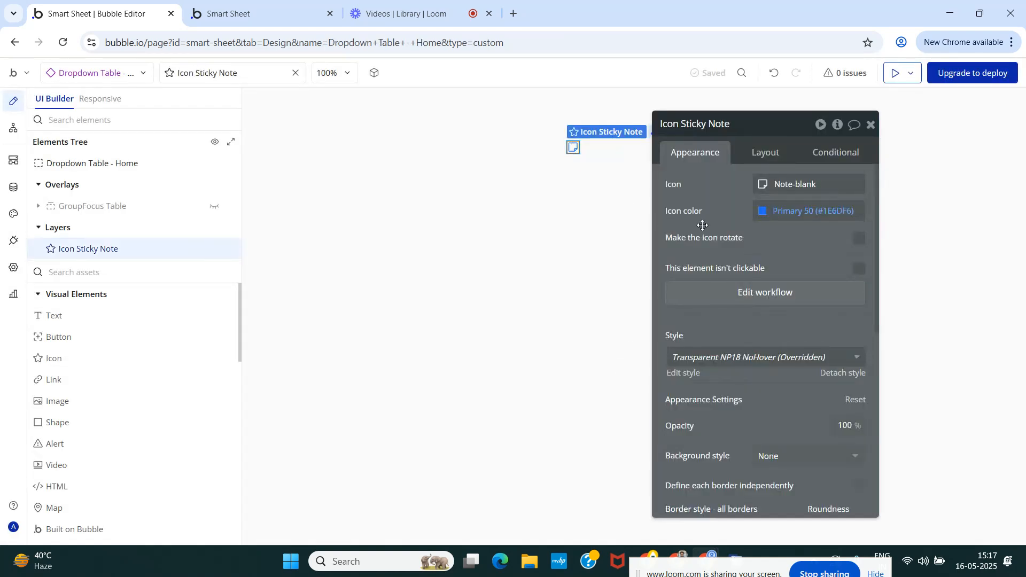
pyautogui.click(760, 186)
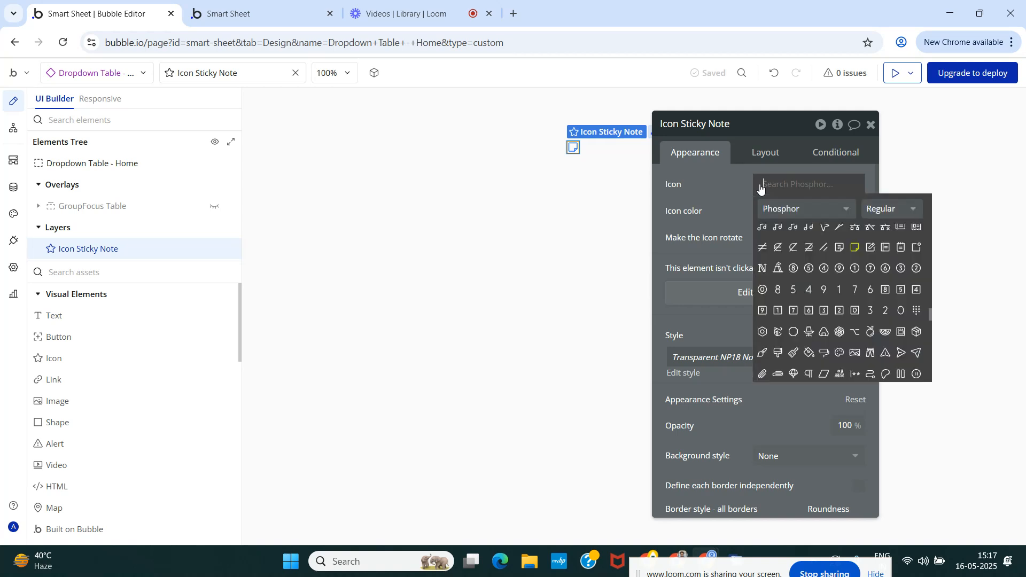
pyautogui.write('thr')
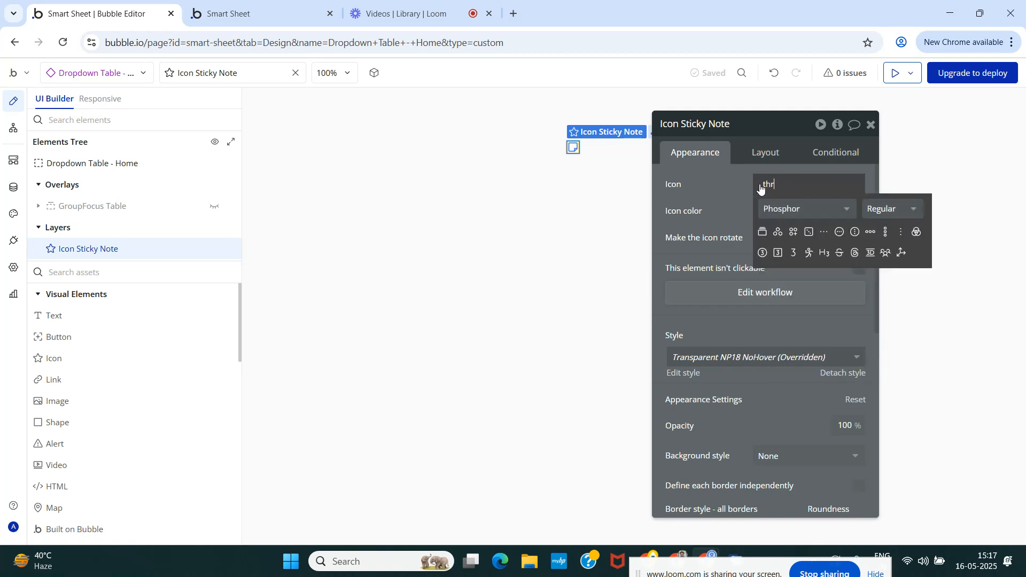
pyautogui.click(885, 233)
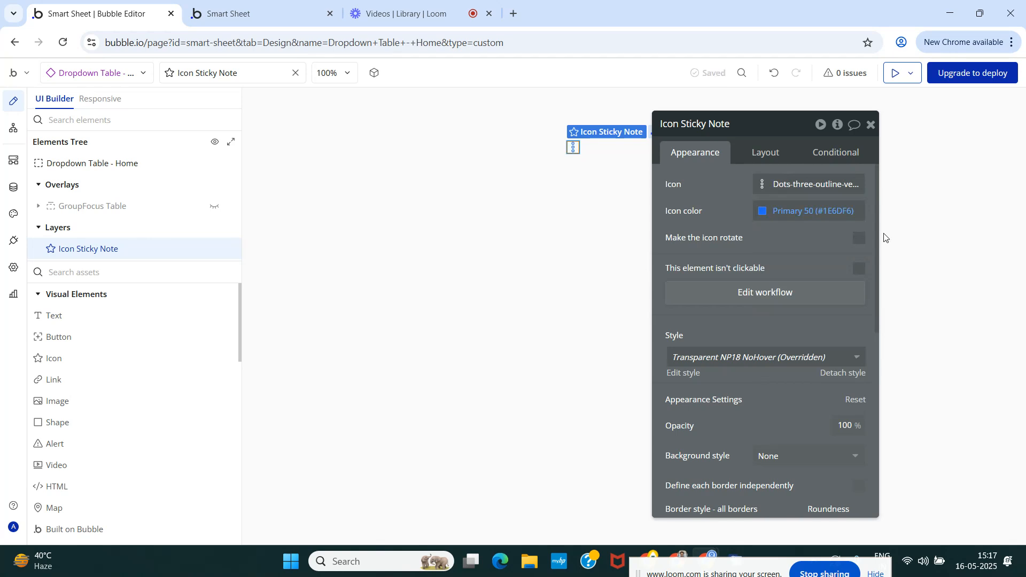
# Set the Icon Sticky Note's icon color to Gray 60 (#8A8A8A).
pyautogui.click(765, 212)
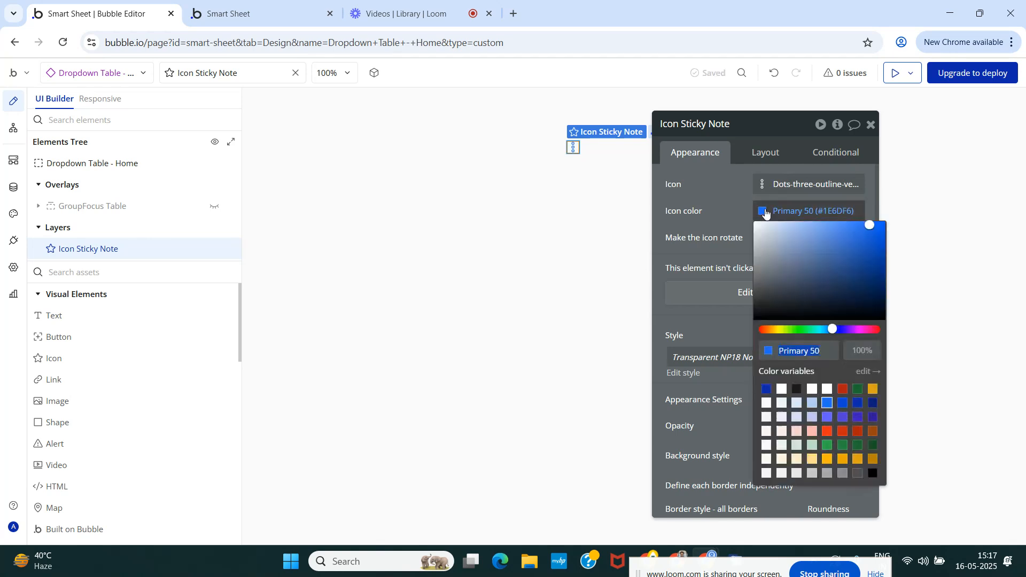
pyautogui.click(797, 390)
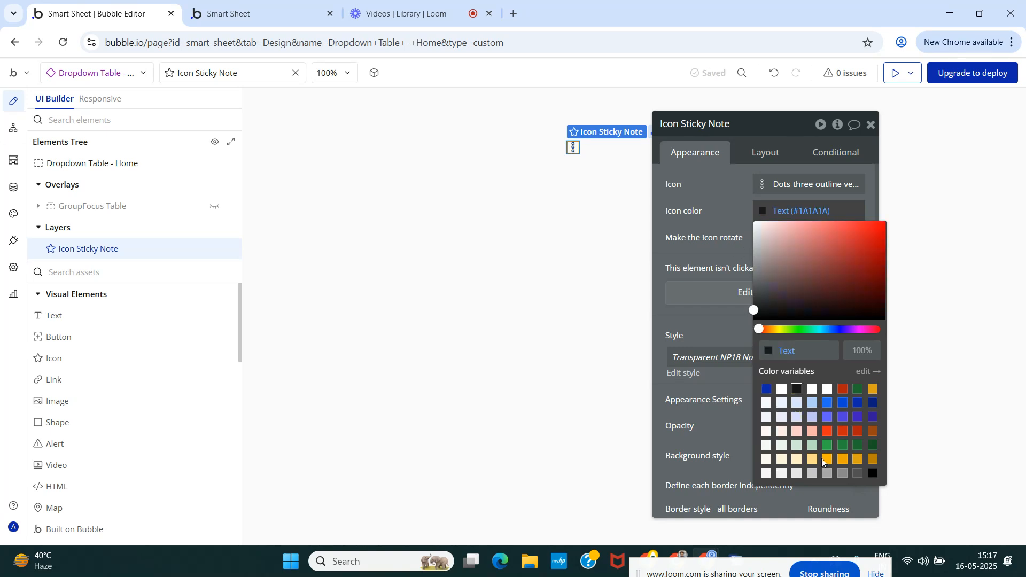
pyautogui.click(858, 474)
pyautogui.click(843, 474)
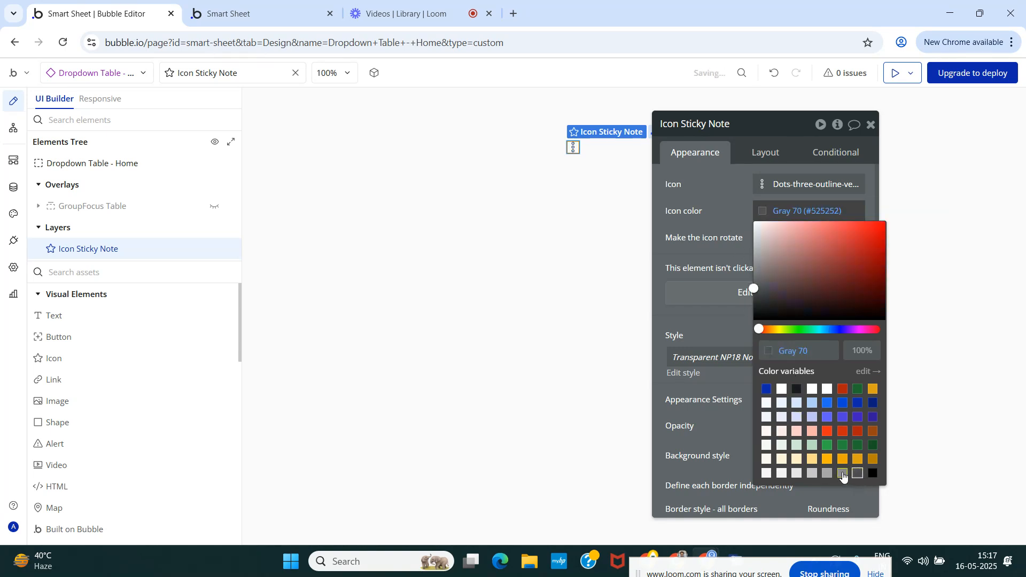
pyautogui.click(720, 221)
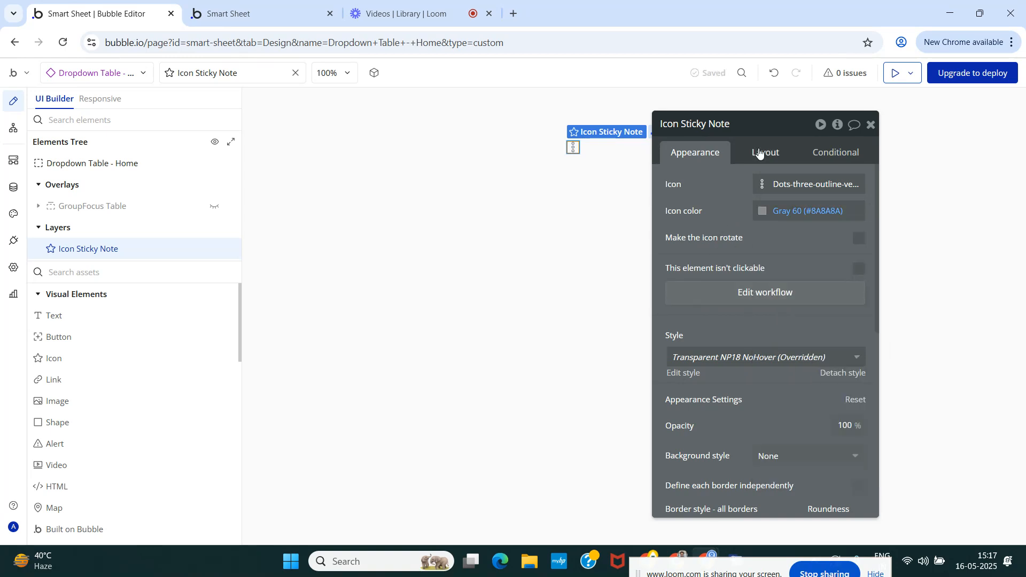
pyautogui.scroll(-3, 741, 297)
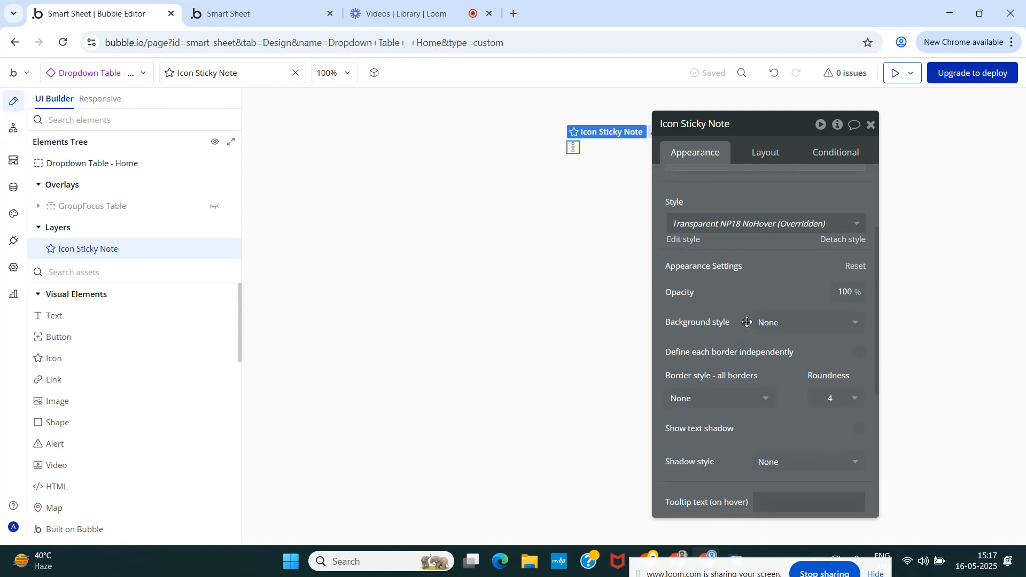
pyautogui.scroll(3, 747, 323)
pyautogui.click(766, 152)
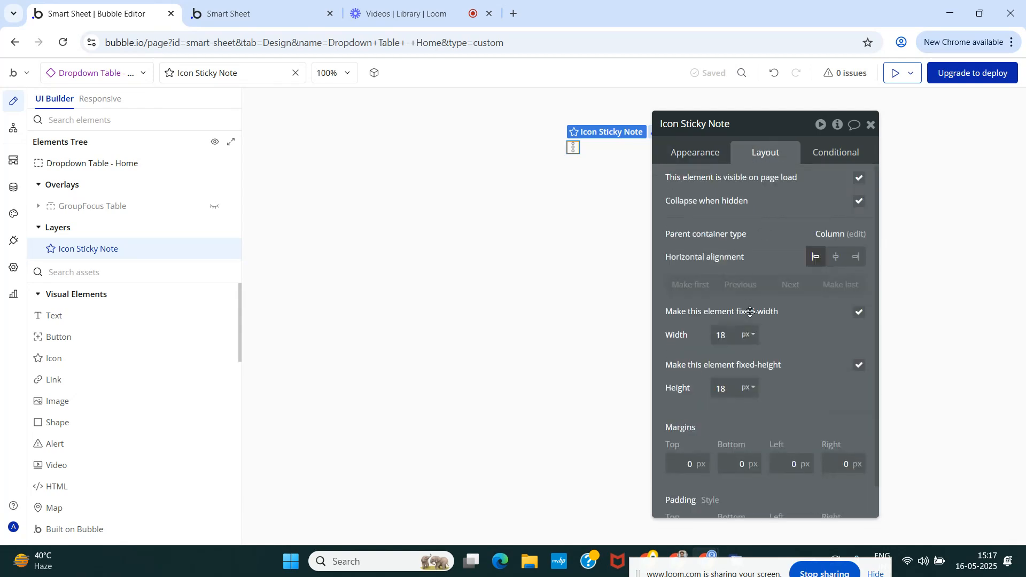
pyautogui.scroll(-1, 770, 342)
pyautogui.scroll(1, 765, 320)
pyautogui.click(711, 155)
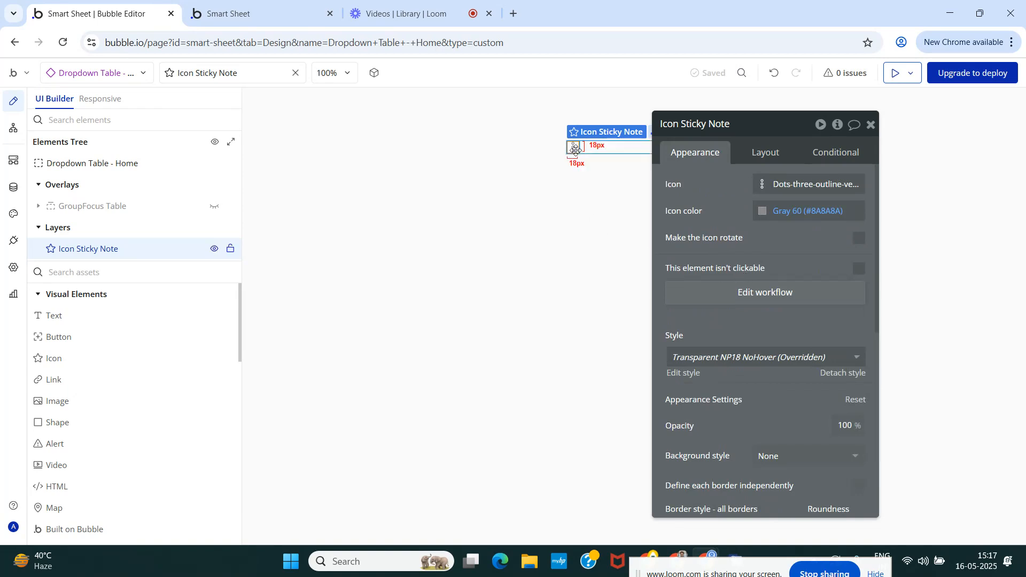
# Rename the GroupFocus Table overlay to GroupFocus and show it on the canvas.
pyautogui.moveTo(64, 212)
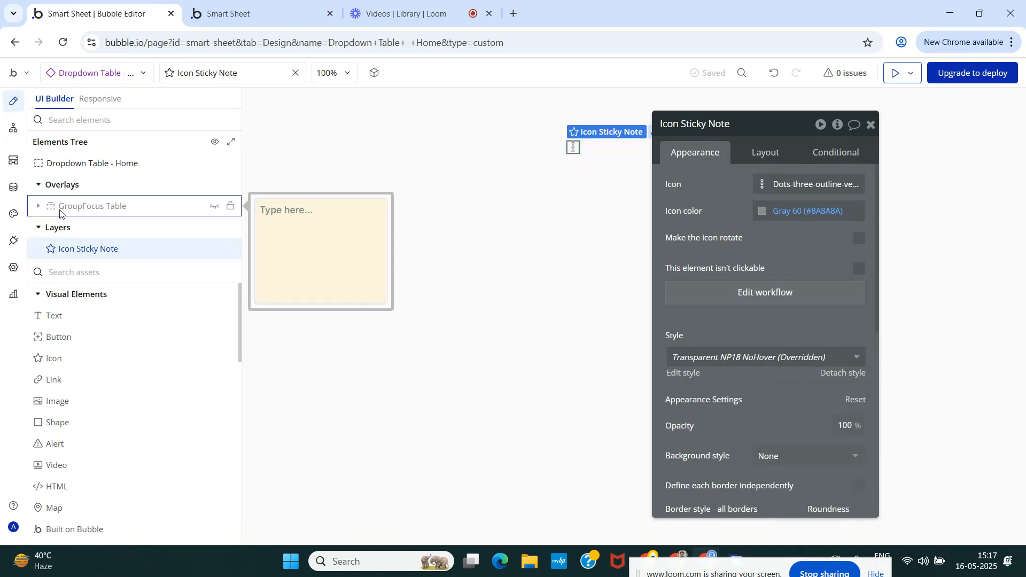
pyautogui.click(77, 212)
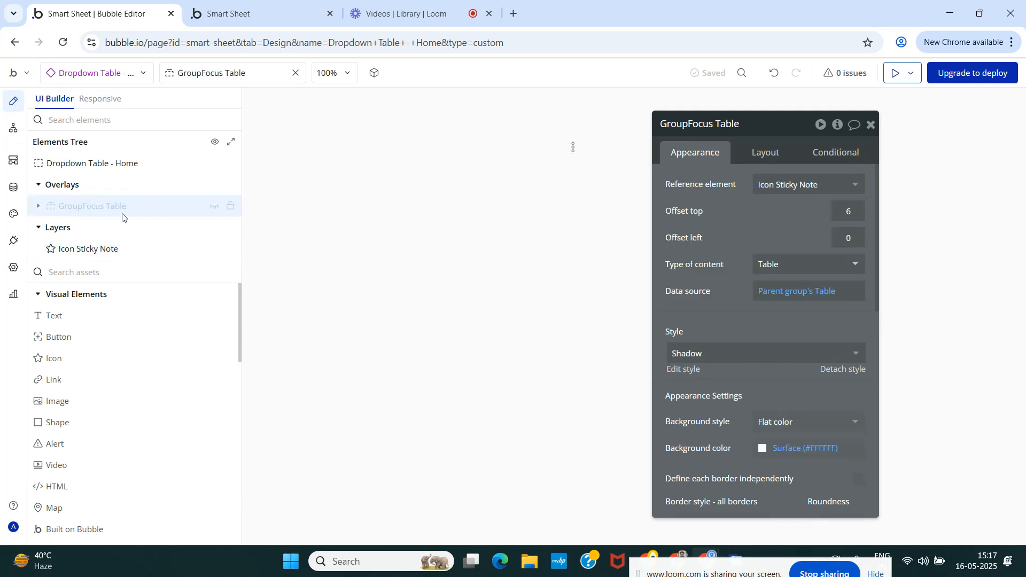
pyautogui.click(756, 127)
pyautogui.click(703, 218)
pyautogui.click(119, 166)
pyautogui.click(80, 207)
pyautogui.click(213, 206)
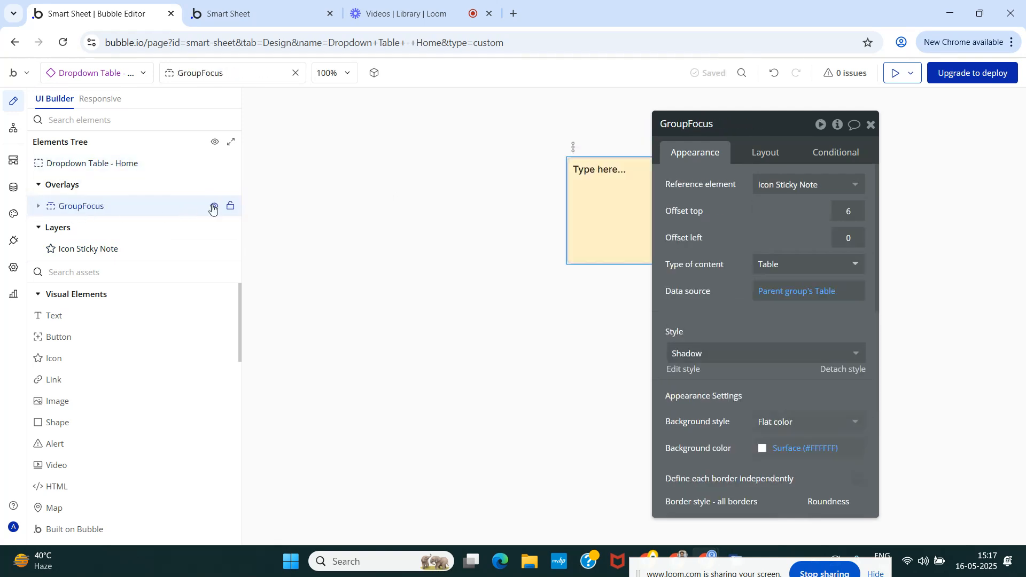
# Delete MultilineInput A from the GroupFocus overlay.
pyautogui.click(38, 207)
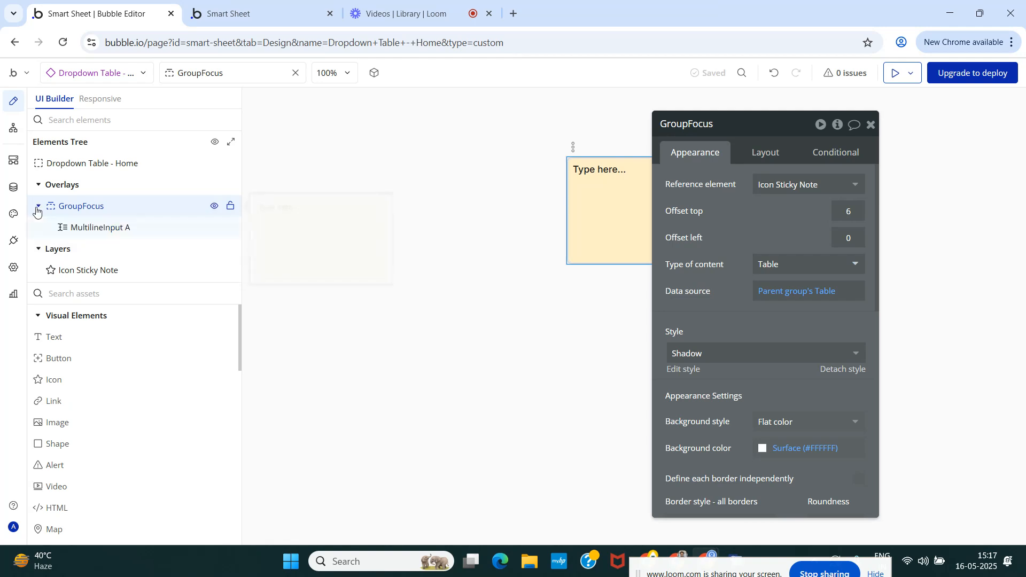
pyautogui.click(98, 228)
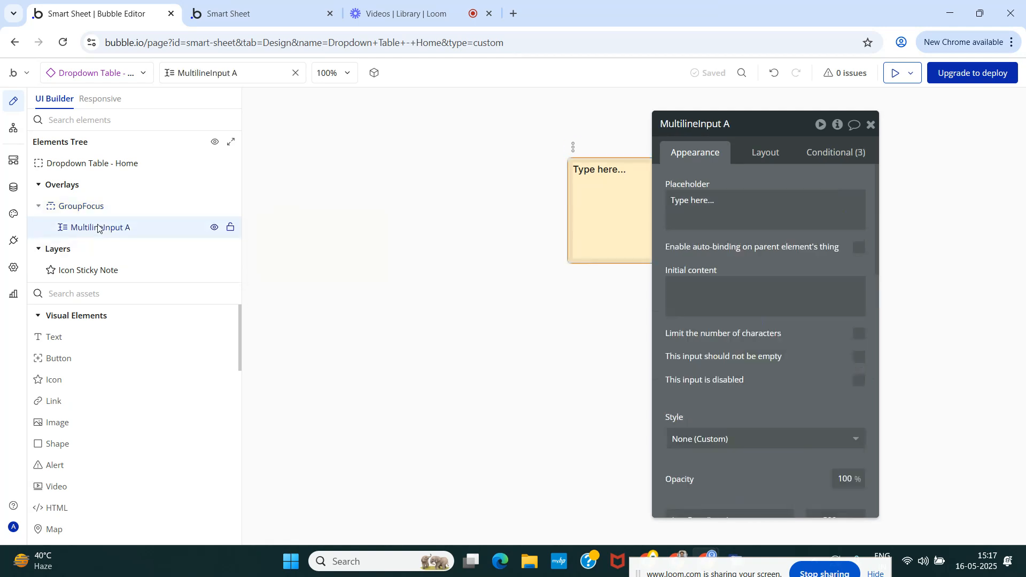
pyautogui.rightClick(98, 229)
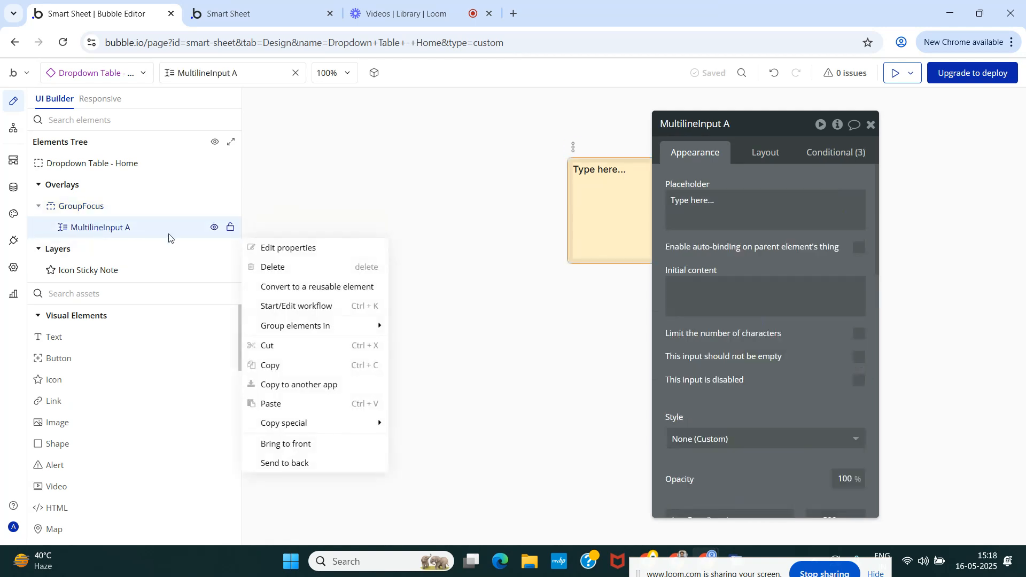
pyautogui.click(270, 266)
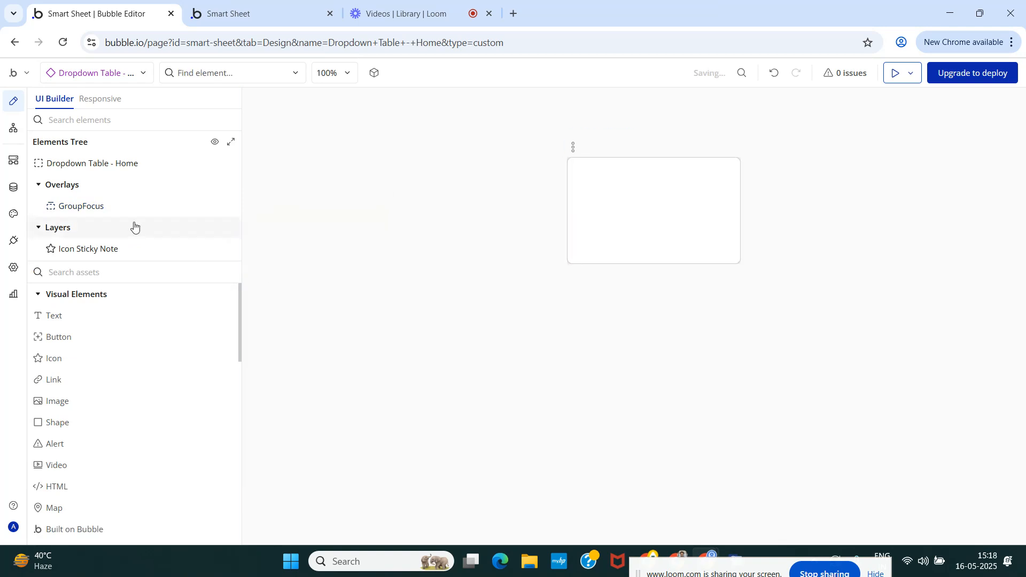
pyautogui.moveTo(89, 210)
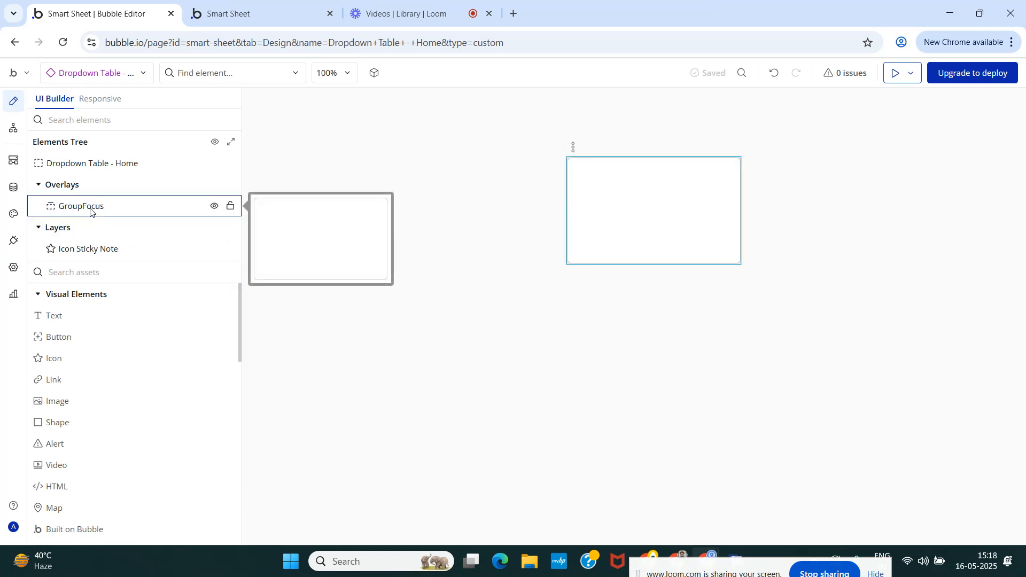
pyautogui.click(90, 210)
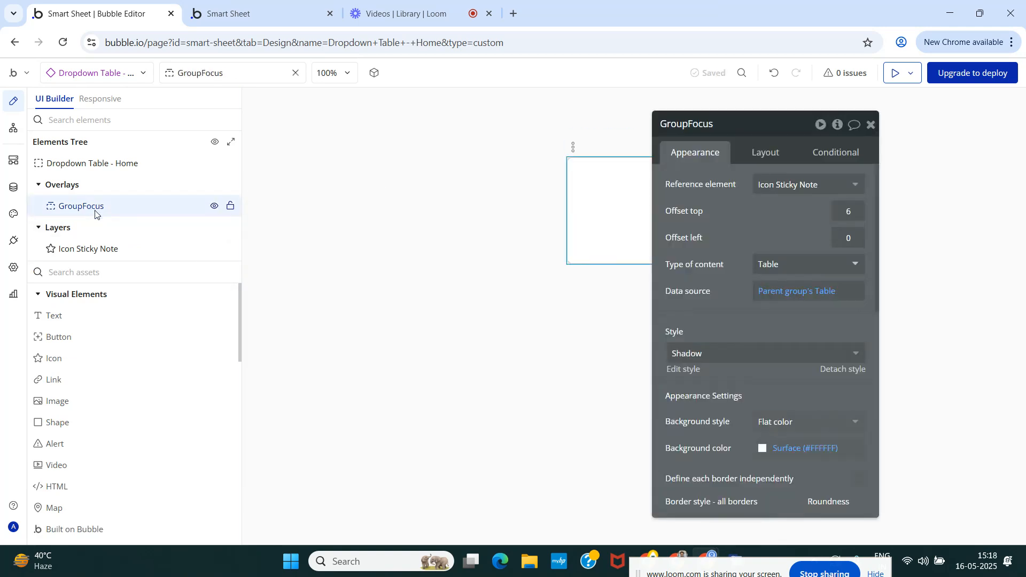
pyautogui.click(762, 152)
pyautogui.click(684, 153)
pyautogui.click(870, 124)
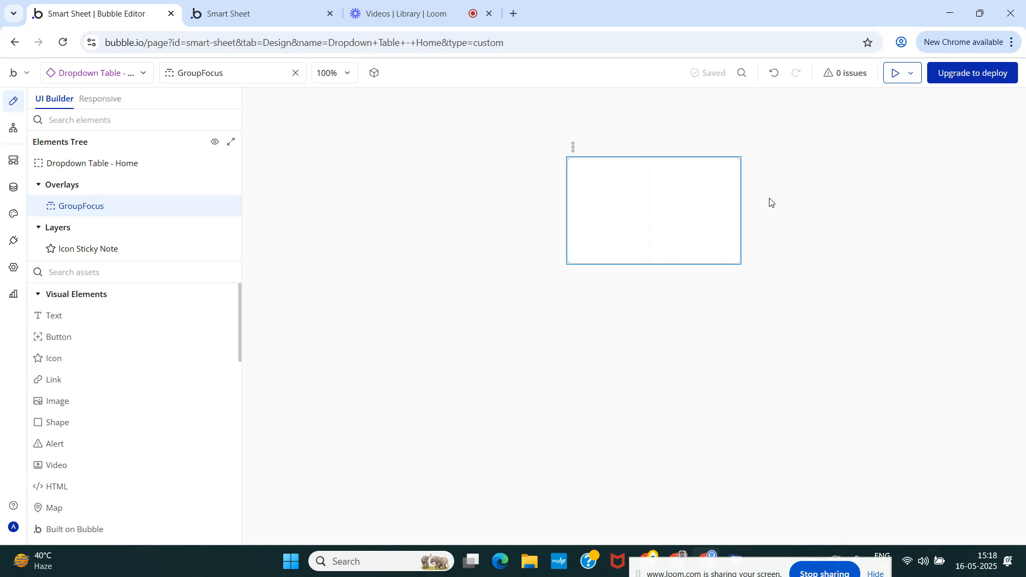
# Set GroupFocus's max width to 200 px and min height to 120 px, and close its settings.
pyautogui.doubleClick(633, 204)
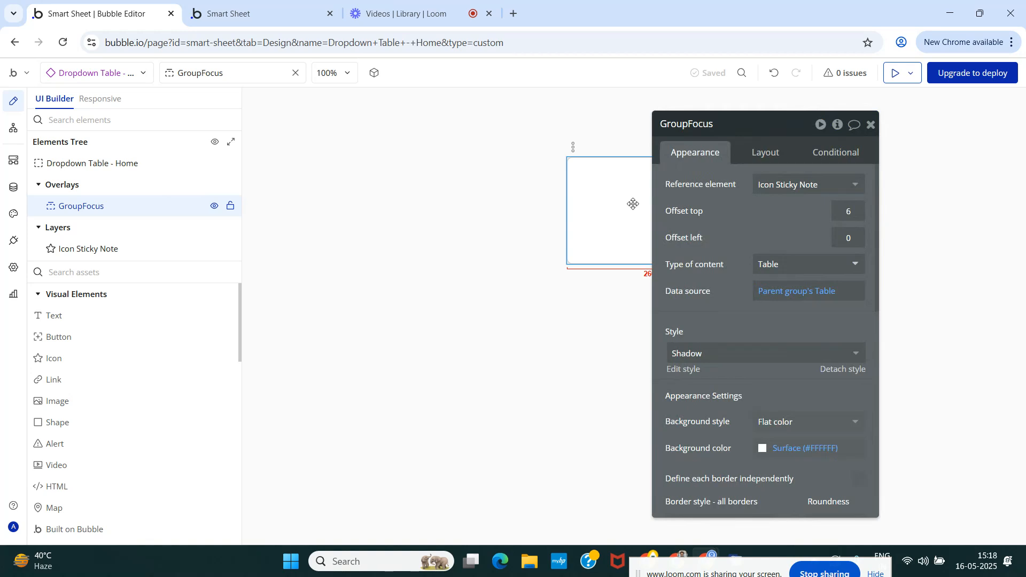
pyautogui.moveTo(756, 222); pyautogui.dragTo(369, 210)
pyautogui.click(377, 142)
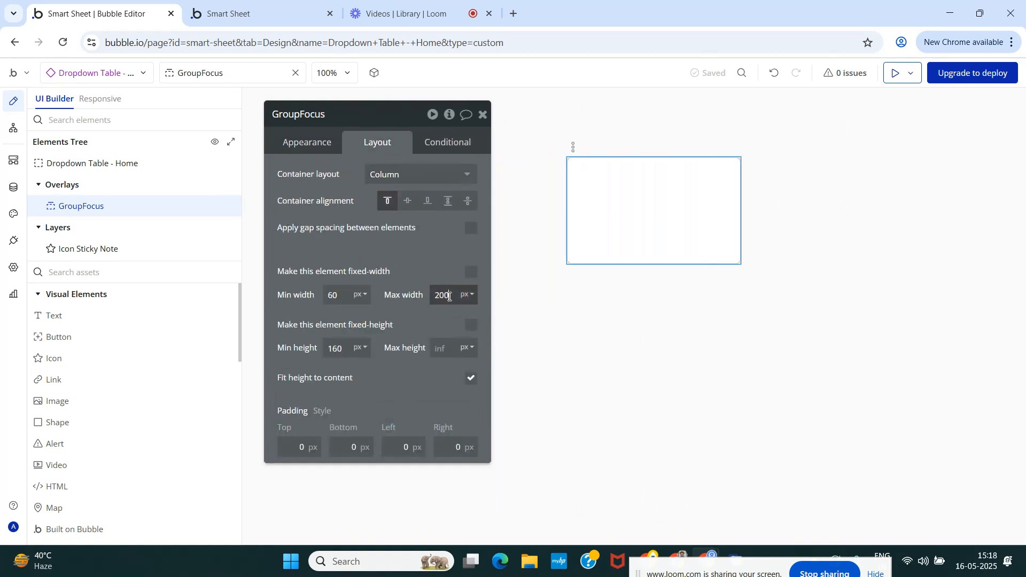
pyautogui.click(411, 257)
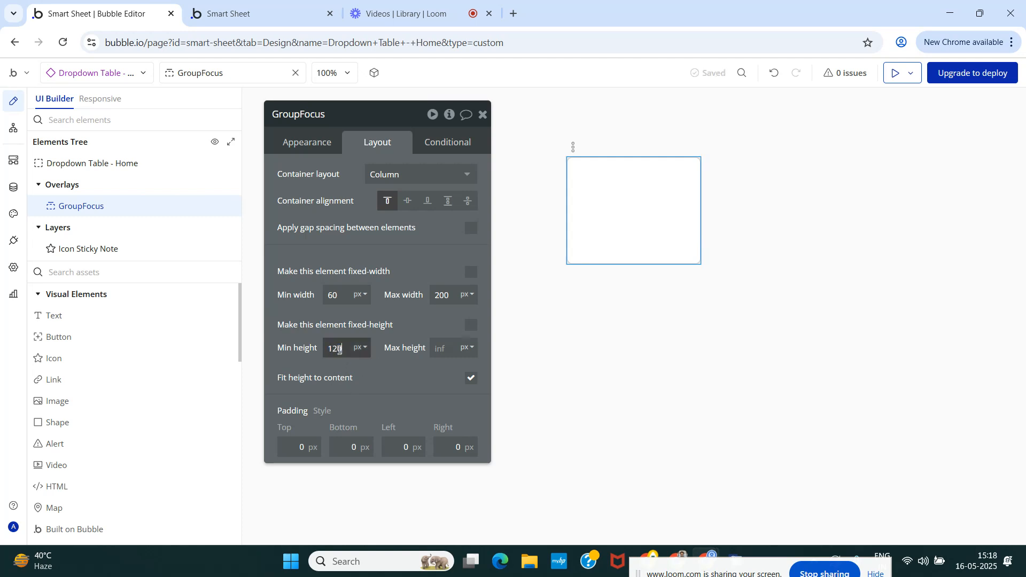
pyautogui.click(406, 329)
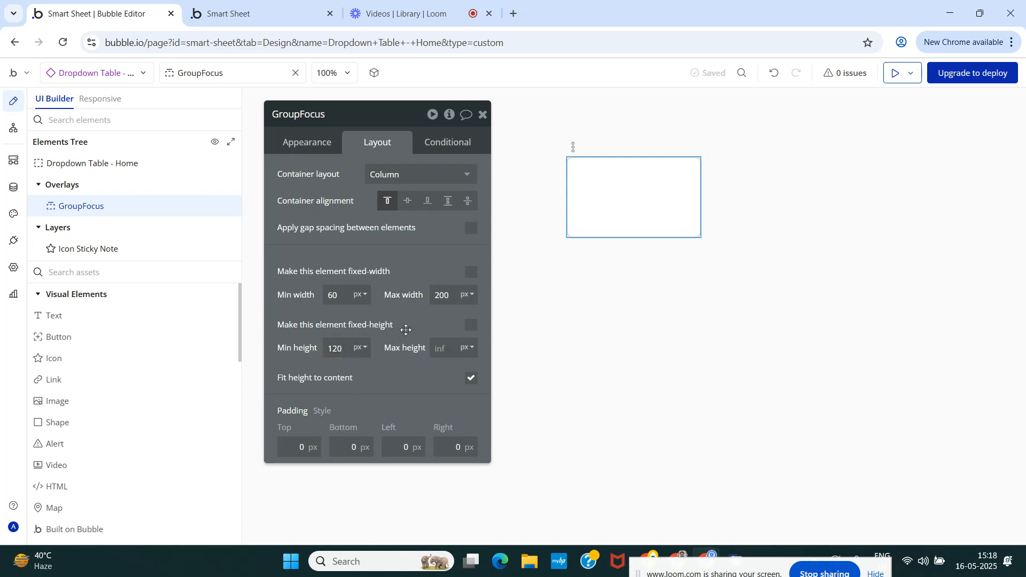
pyautogui.click(482, 114)
# Search the element assets for "Gr" and review the GroupFocus appearance settings.
pyautogui.doubleClick(78, 207)
pyautogui.click(323, 145)
pyautogui.click(483, 115)
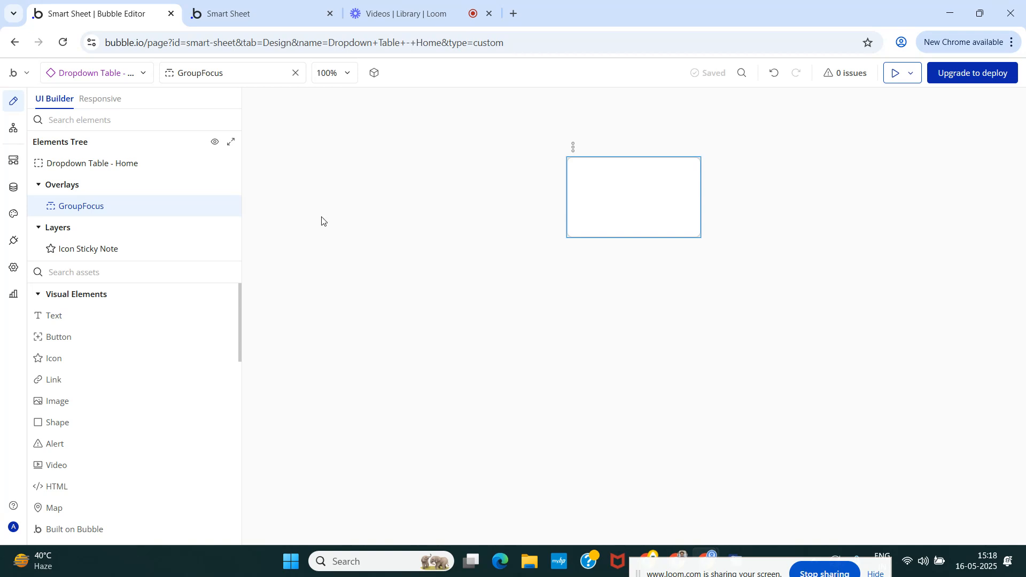
pyautogui.write('Gr')
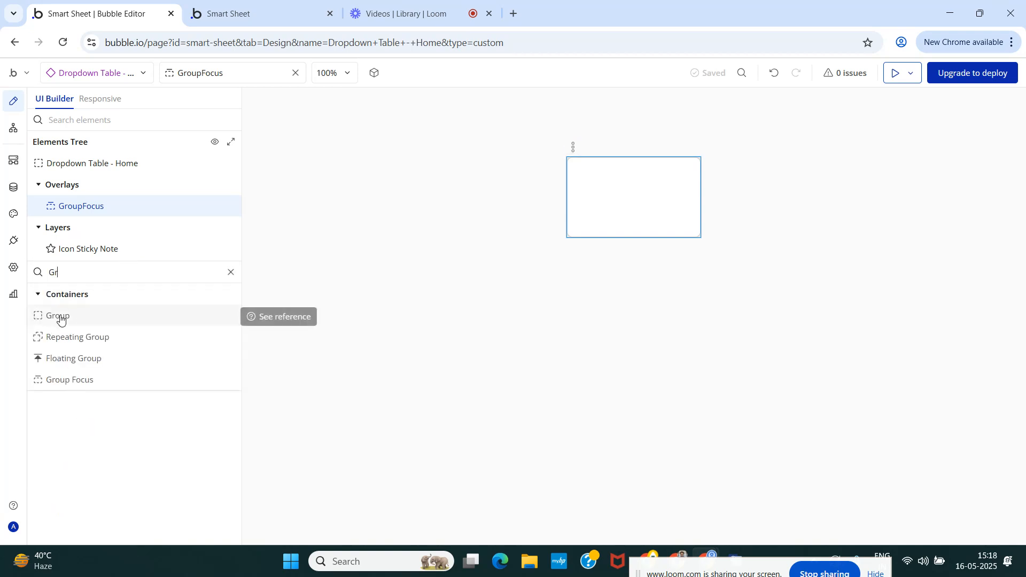
pyautogui.click(97, 207)
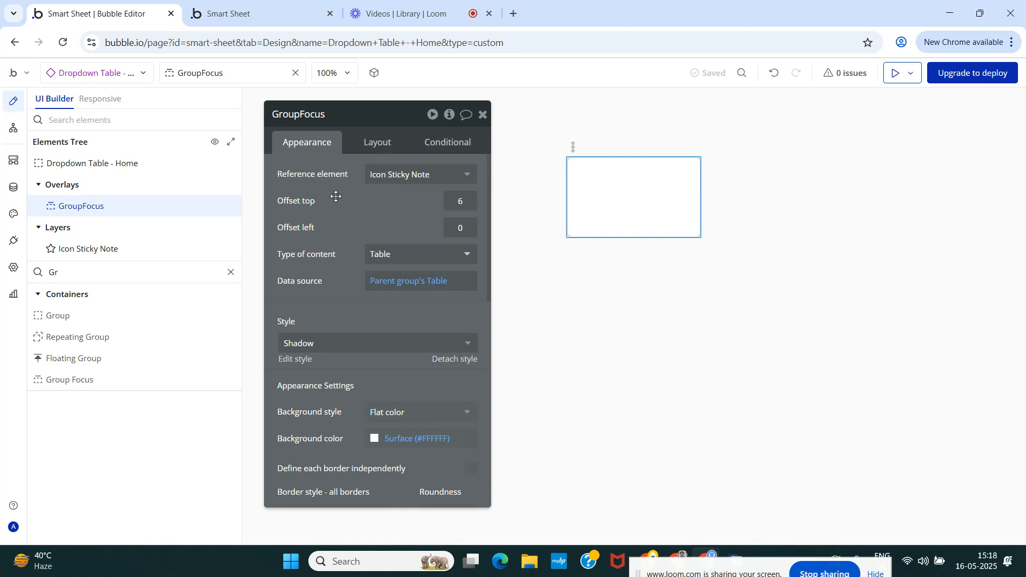
pyautogui.scroll(-7, 338, 202)
pyautogui.scroll(7, 361, 295)
pyautogui.scroll(-6, 362, 233)
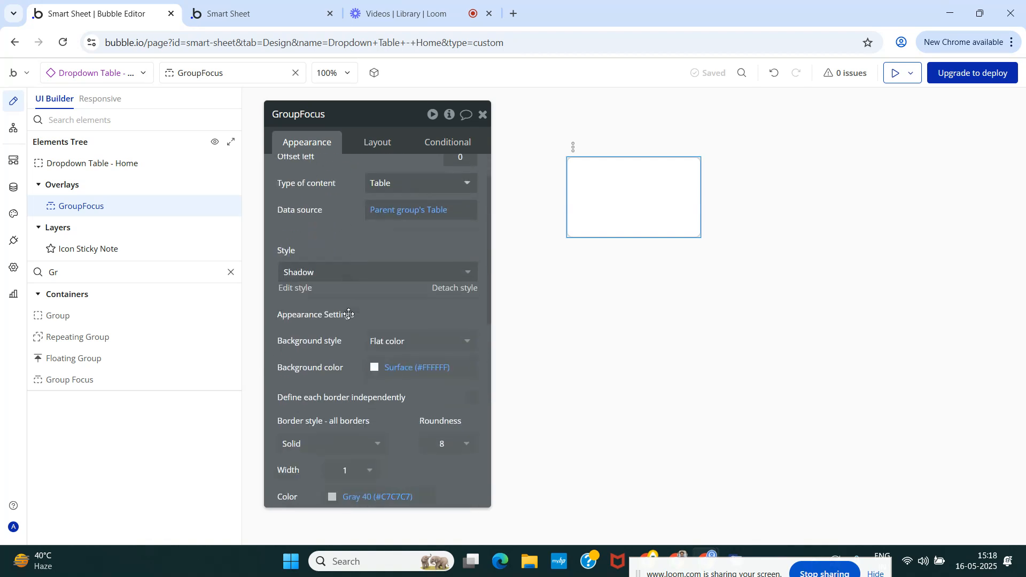
pyautogui.scroll(-2, 348, 317)
pyautogui.scroll(8, 352, 300)
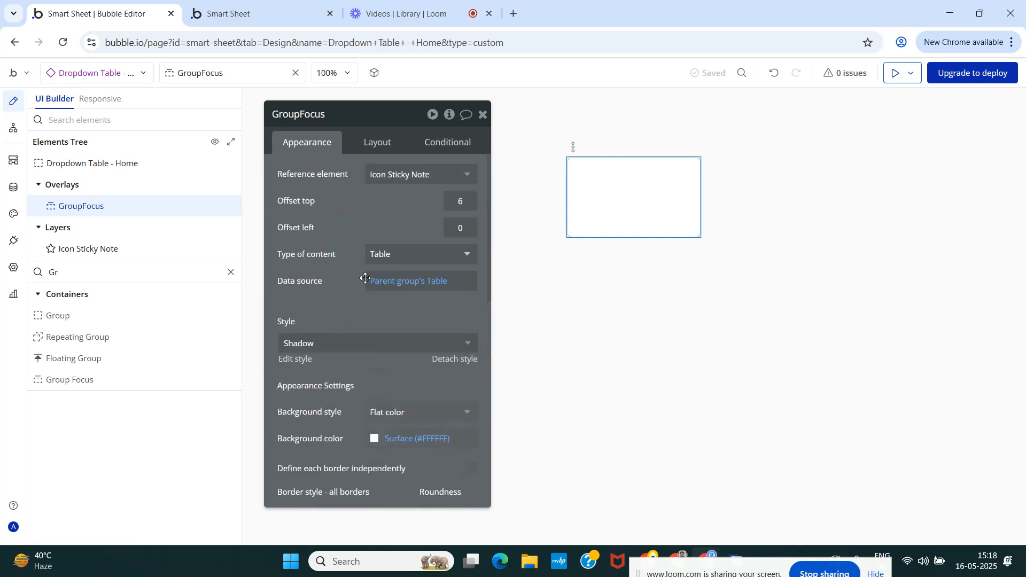
pyautogui.click(483, 115)
pyautogui.click(13, 129)
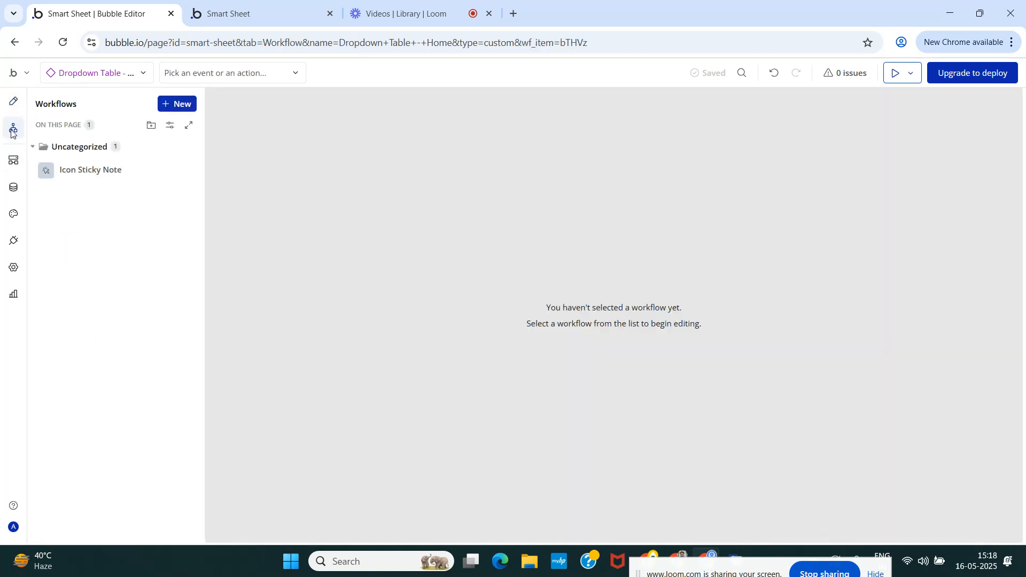
pyautogui.click(180, 105)
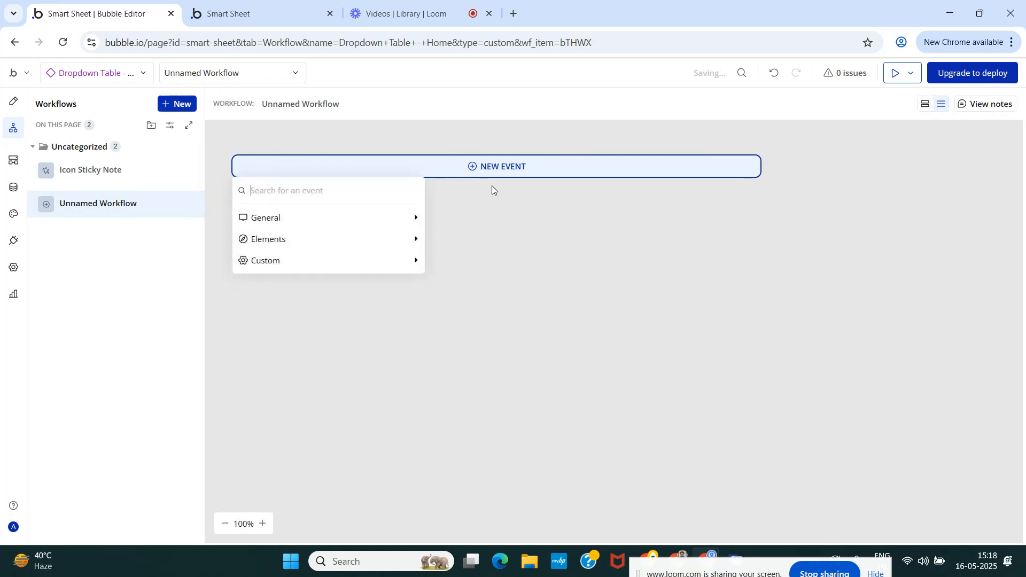
pyautogui.write('inpu')
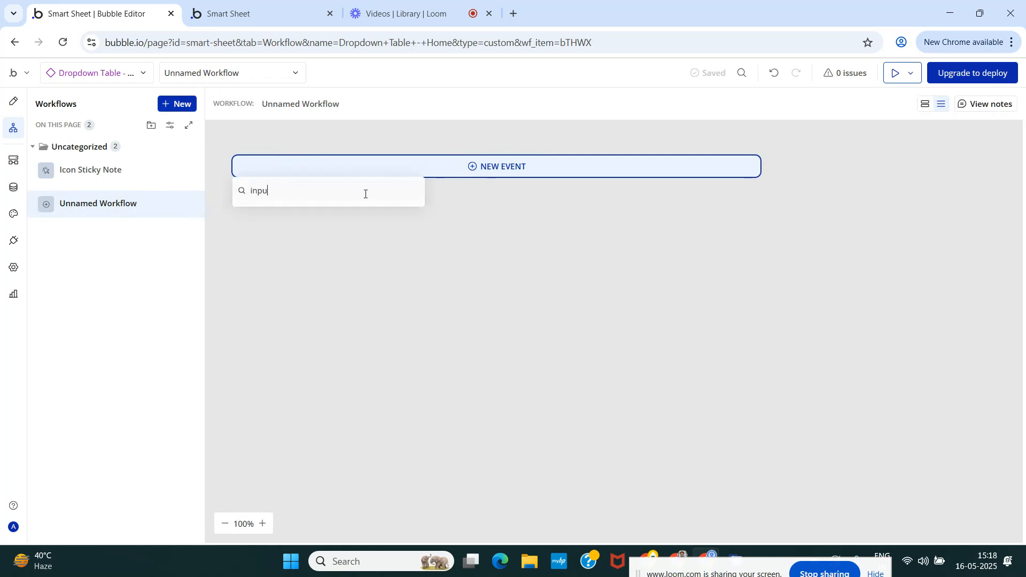
pyautogui.press('BackSpace')
pyautogui.press('BackSpace')
pyautogui.press('BackSpace')
pyautogui.press('BackSpace')
pyautogui.moveTo(366, 216)
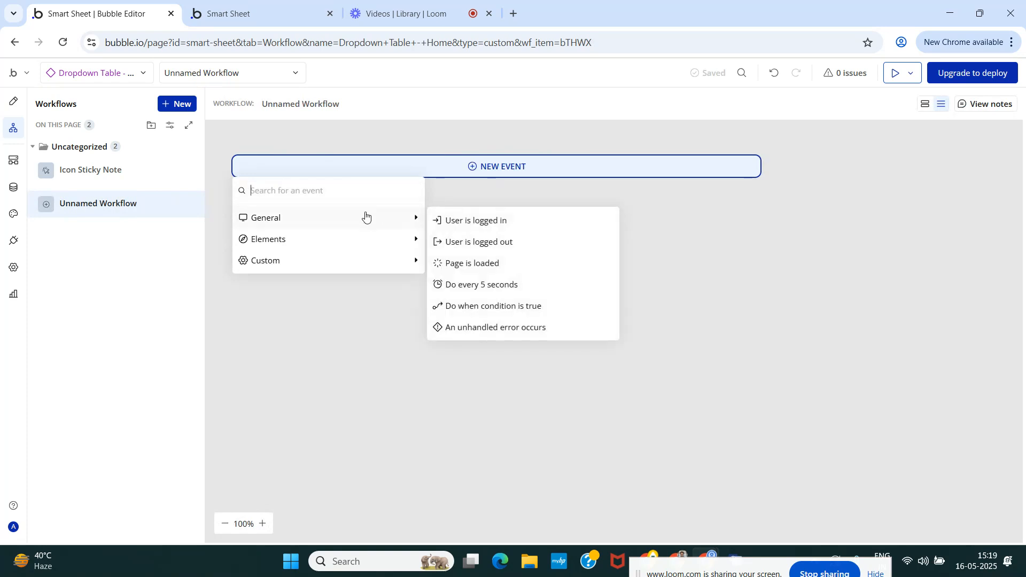
pyautogui.moveTo(385, 245)
pyautogui.write('in')
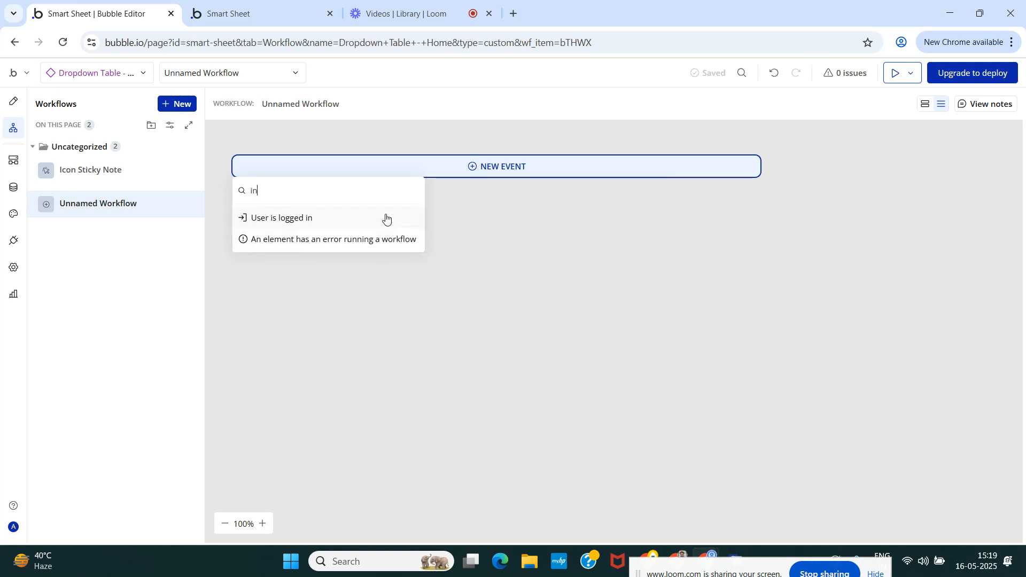
pyautogui.press('BackSpace')
pyautogui.press('BackSpace')
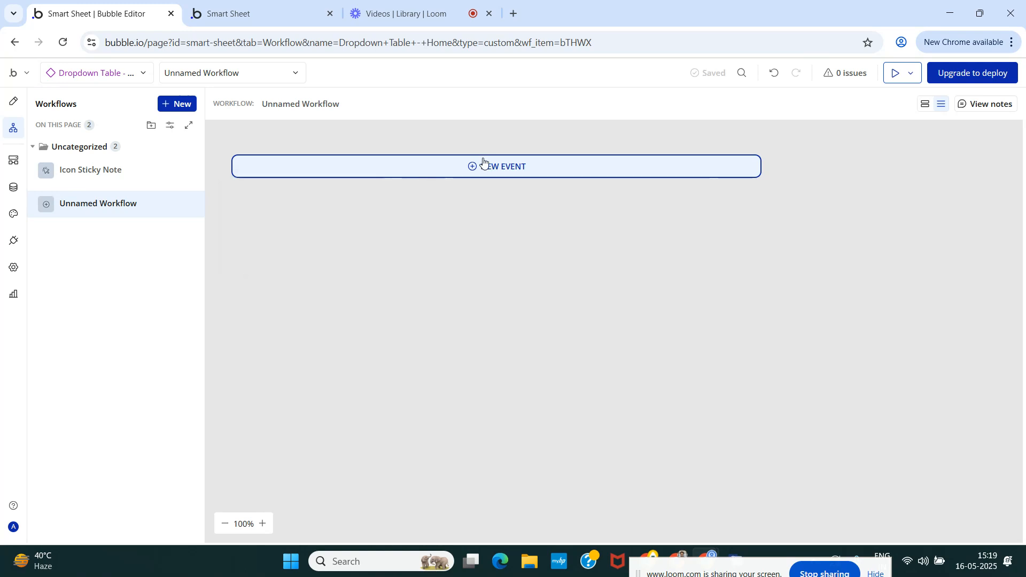
pyautogui.write('in')
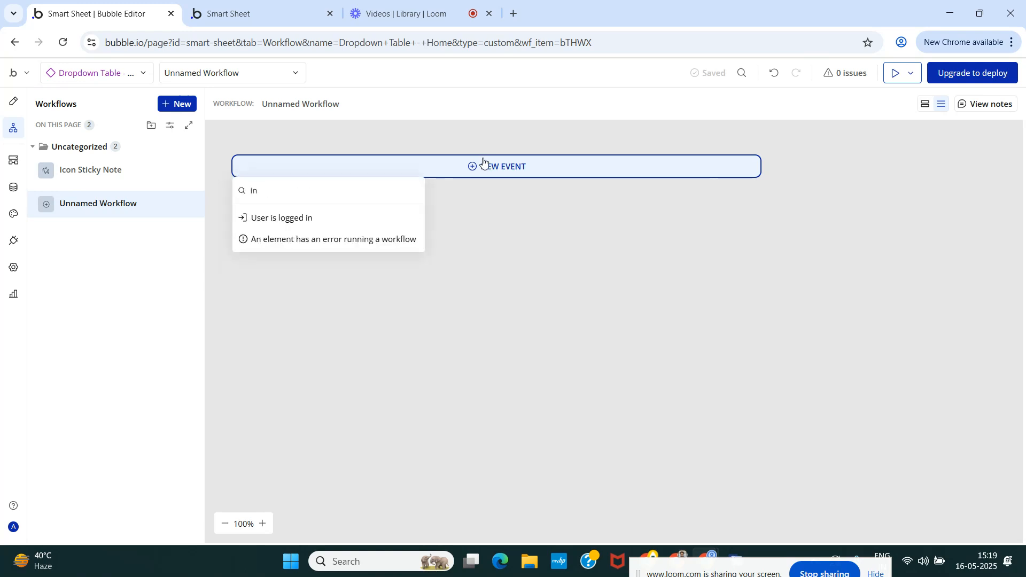
pyautogui.press('BackSpace')
pyautogui.press('BackSpace')
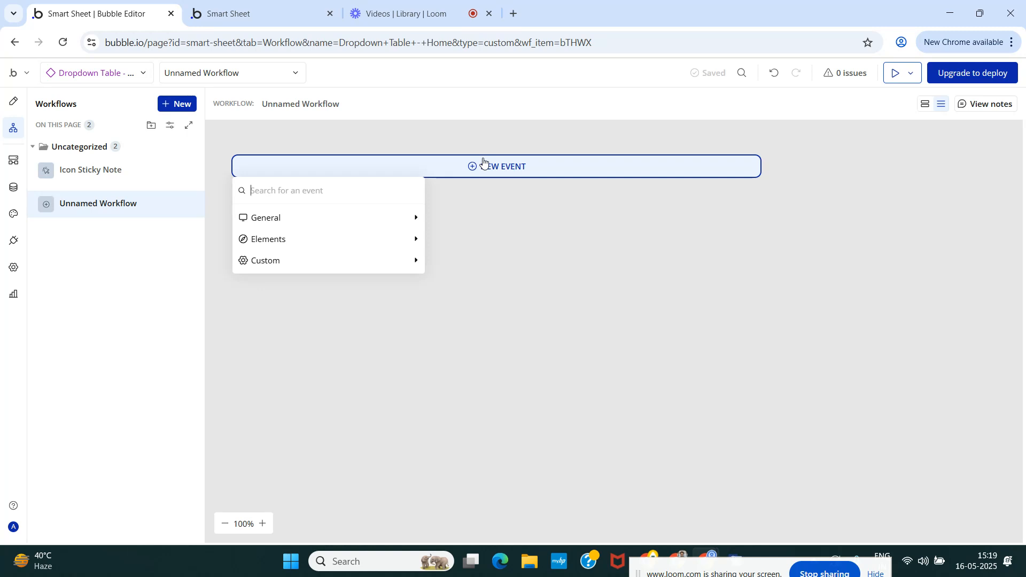
pyautogui.click(458, 323)
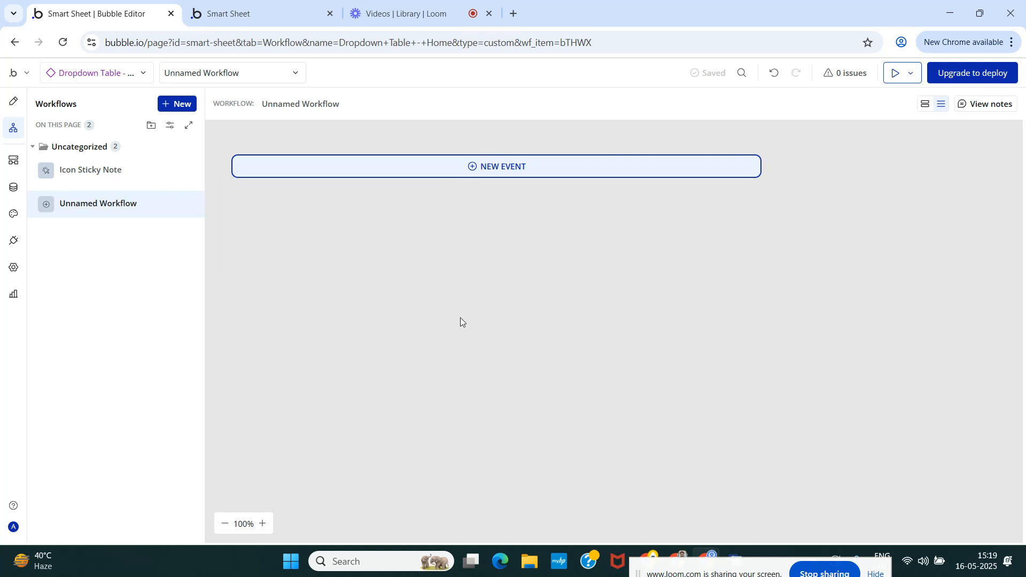
pyautogui.click(190, 207)
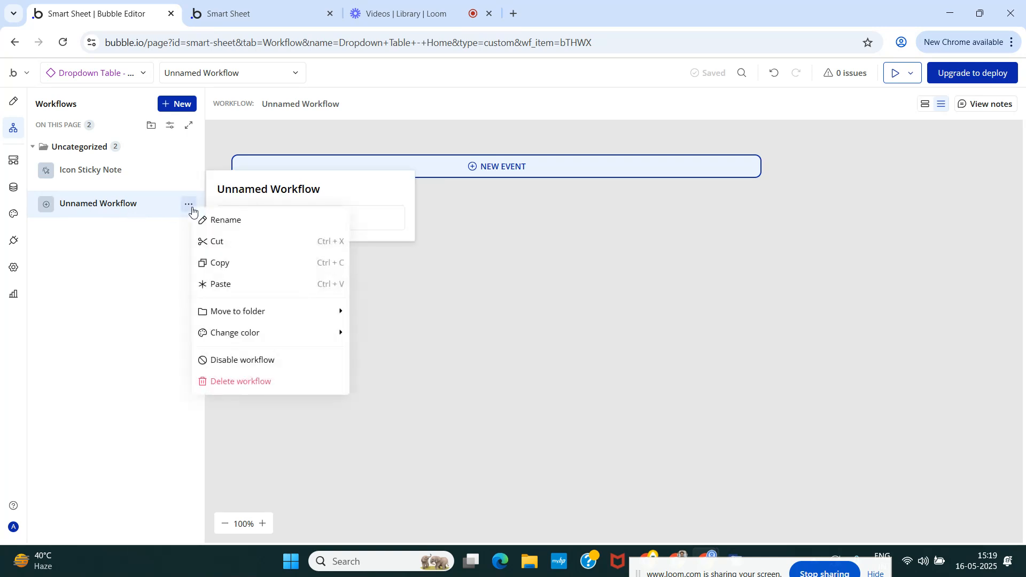
pyautogui.click(241, 381)
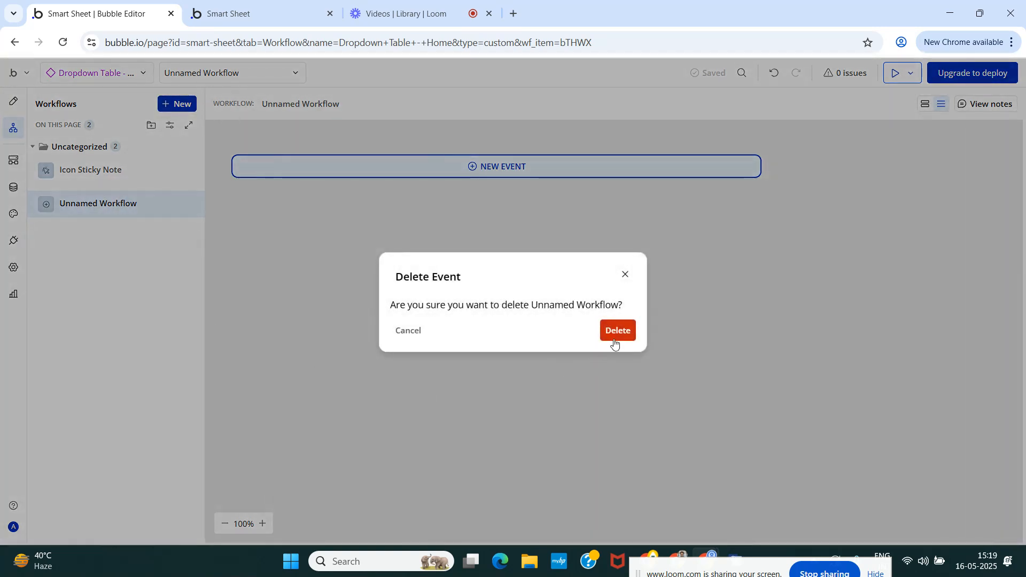
pyautogui.click(614, 332)
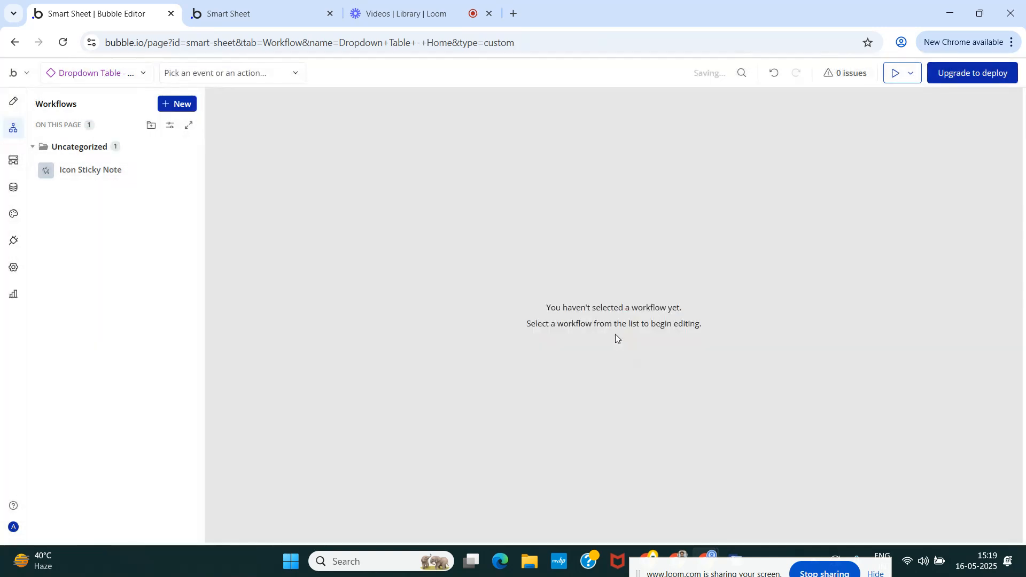
# Add a Group container inside the GroupFocus overlay and rename it Group Main.
pyautogui.click(13, 102)
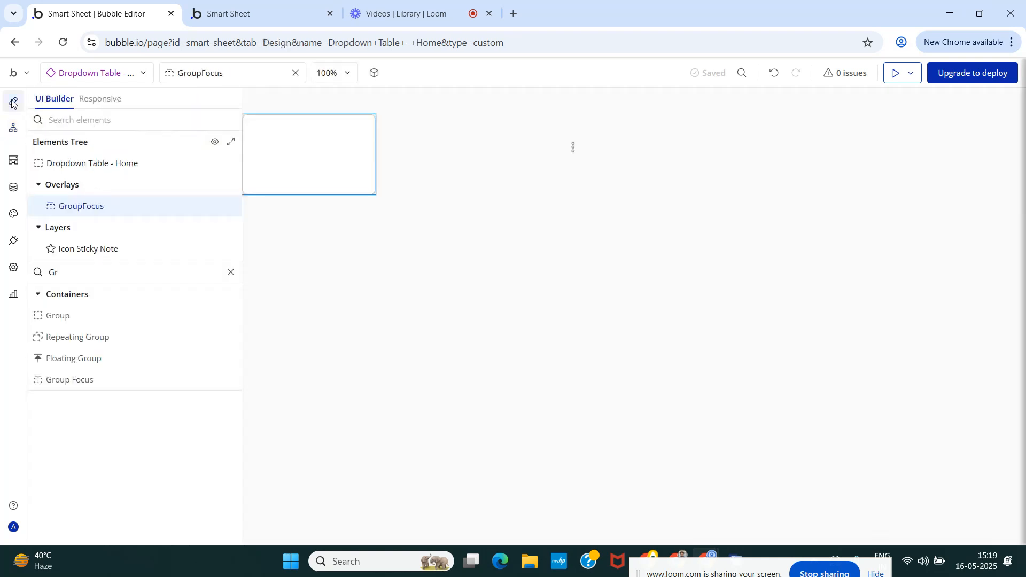
pyautogui.doubleClick(336, 167)
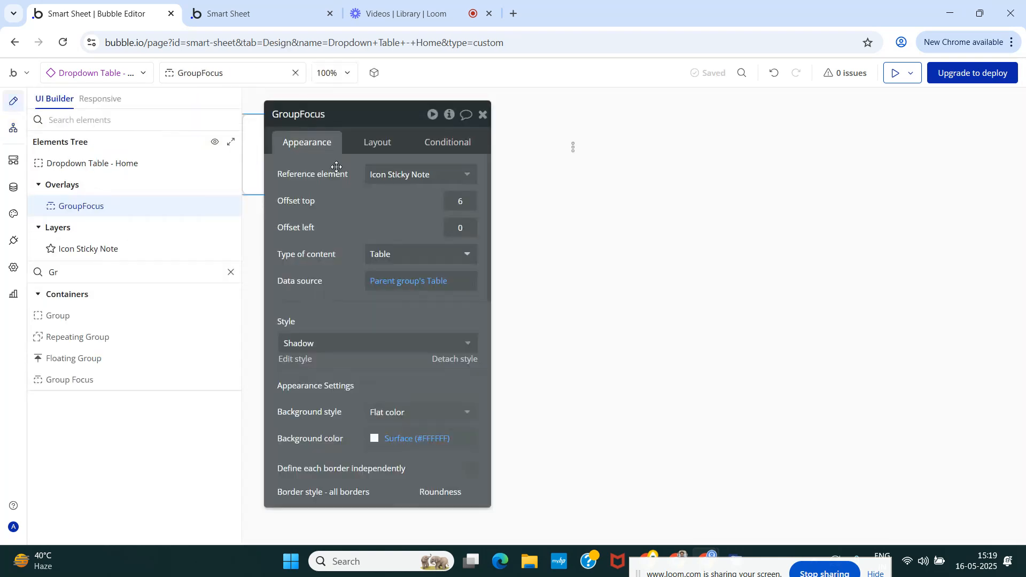
pyautogui.click(482, 114)
pyautogui.moveTo(63, 316); pyautogui.dragTo(75, 211)
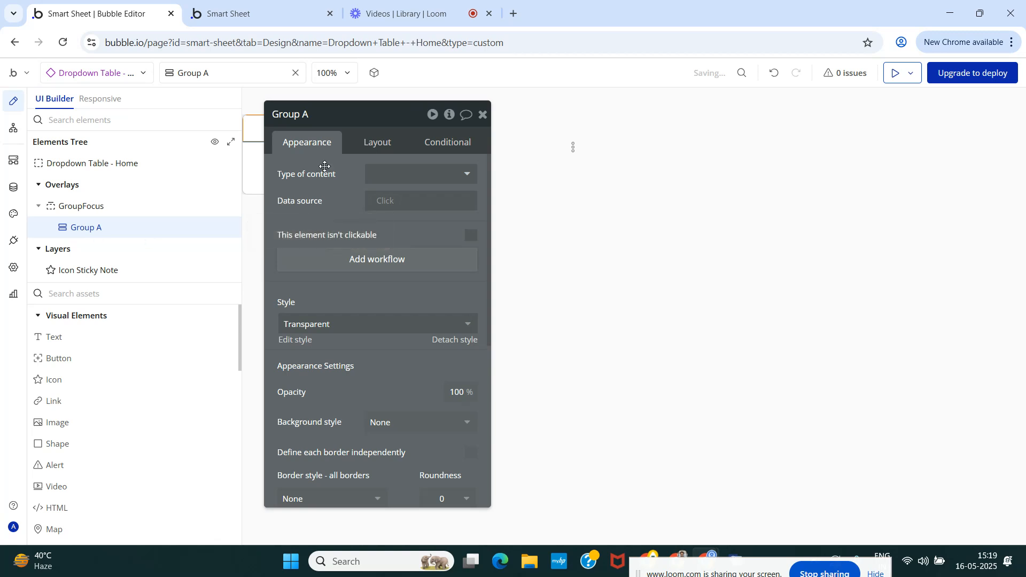
pyautogui.click(325, 113)
pyautogui.write('Main')
pyautogui.press('Return')
# Turn off fitting the height to content for Group Main.
pyautogui.click(378, 143)
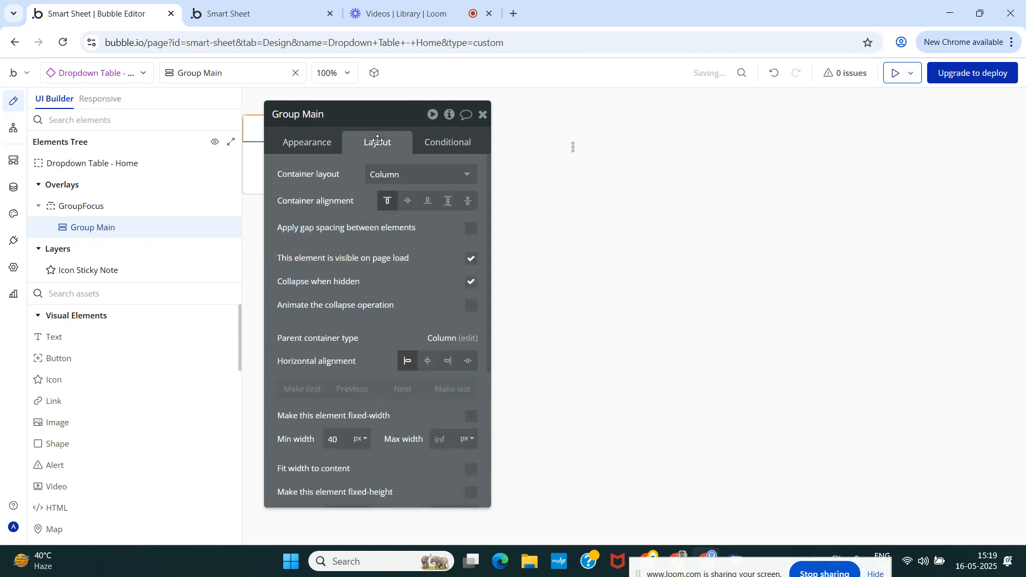
pyautogui.scroll(-1, 373, 309)
pyautogui.scroll(-3, 373, 309)
pyautogui.click(471, 343)
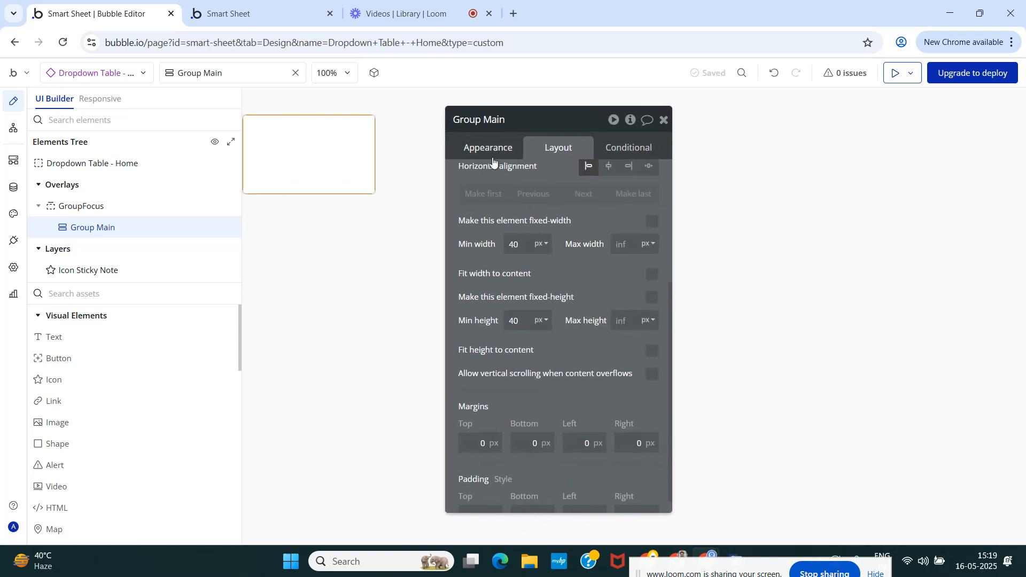
# Set the border roundness of Group Main to 8.
pyautogui.click(491, 155)
pyautogui.scroll(-1, 520, 266)
pyautogui.scroll(1, 570, 337)
pyautogui.doubleClick(627, 310)
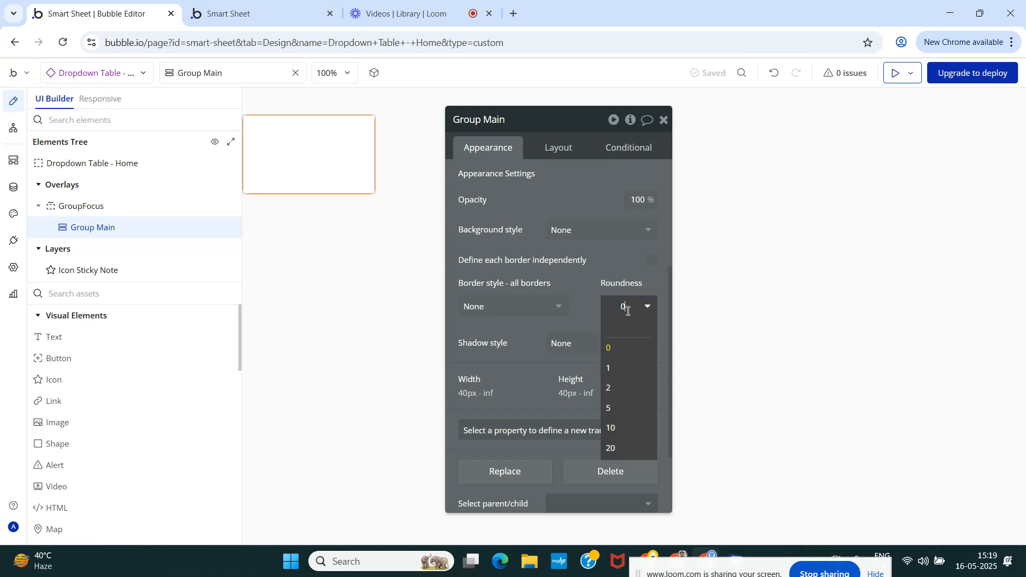
pyautogui.write('8')
pyautogui.press('Return')
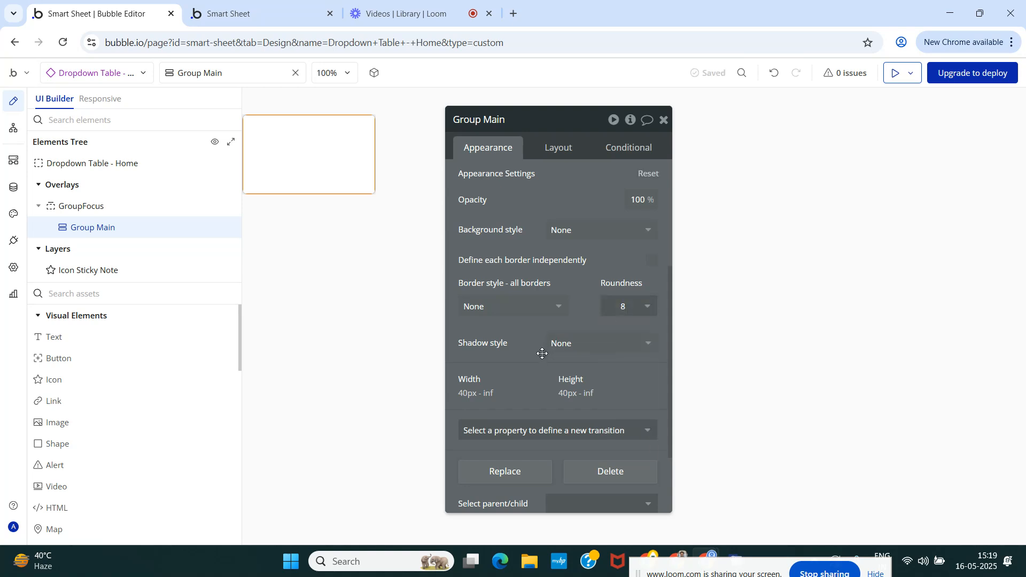
# Set Group Main's padding to 12 px on all four sides and close its settings.
pyautogui.click(559, 149)
pyautogui.scroll(-1, 545, 328)
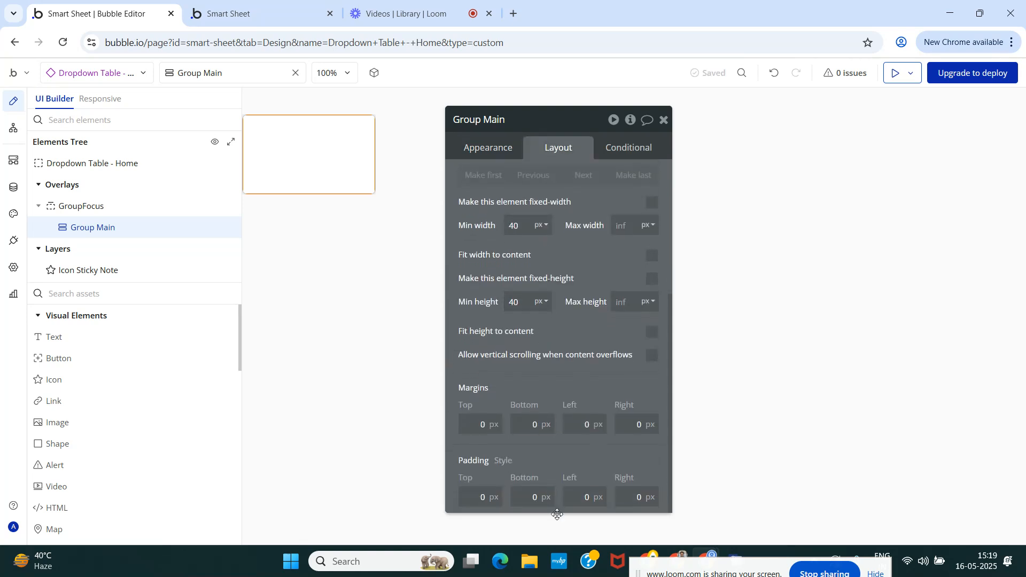
pyautogui.click(587, 499)
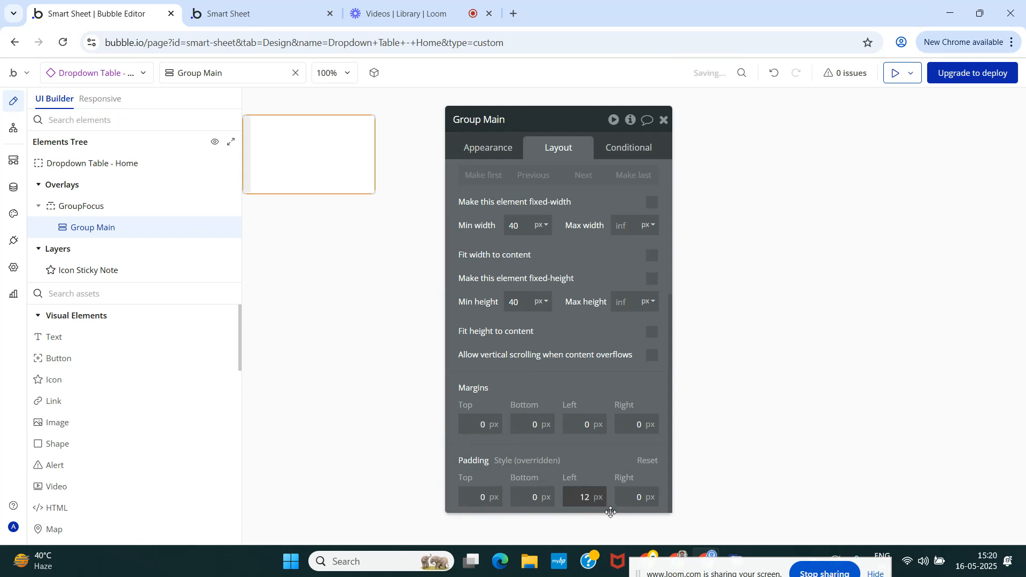
pyautogui.click(643, 500)
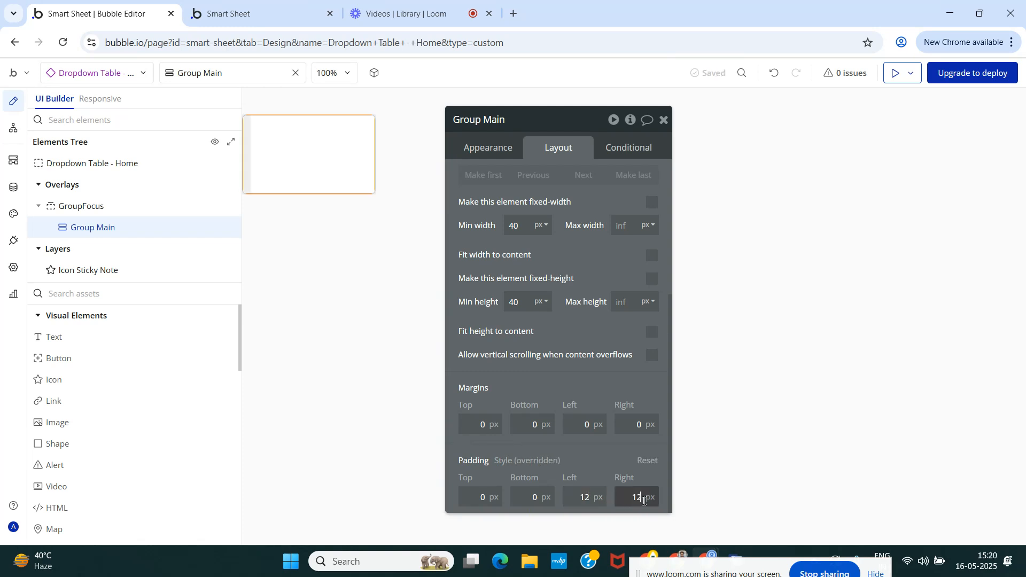
pyautogui.click(490, 498)
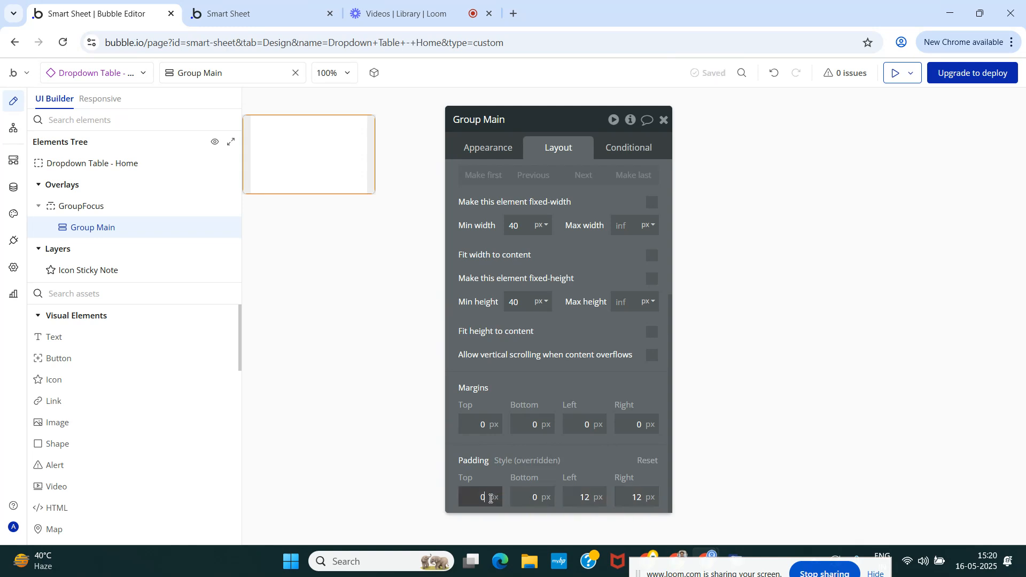
pyautogui.write('12')
pyautogui.press('Tab')
pyautogui.write('12')
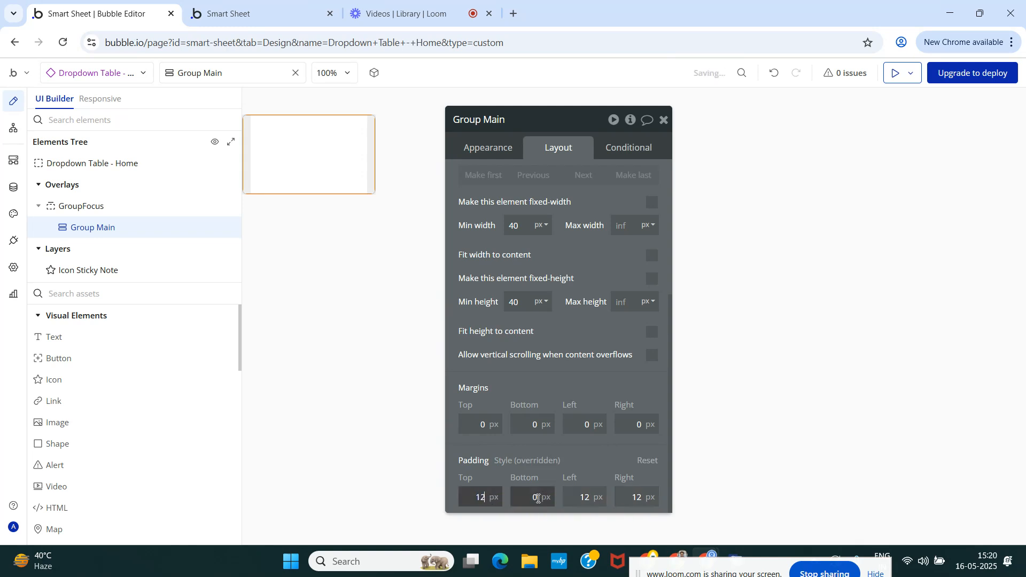
pyautogui.click(588, 467)
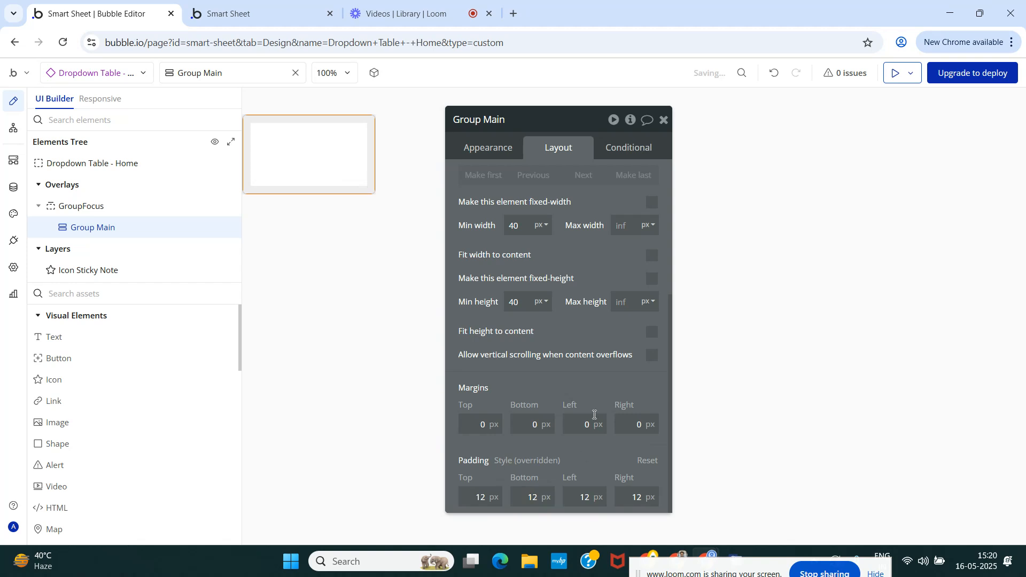
pyautogui.click(664, 121)
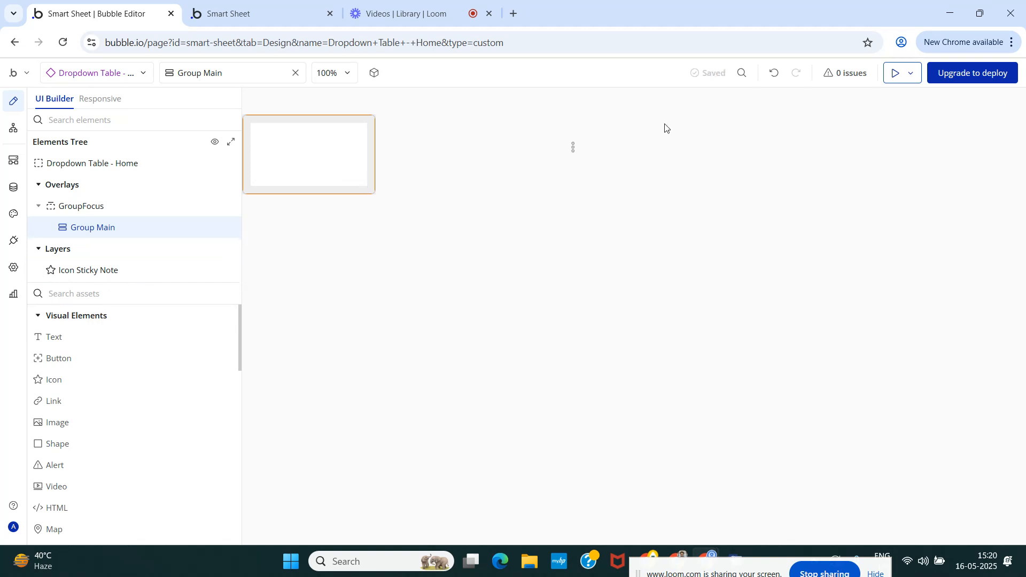
# Create a new option set named FOSDropDownTable in the app's data.
pyautogui.click(14, 189)
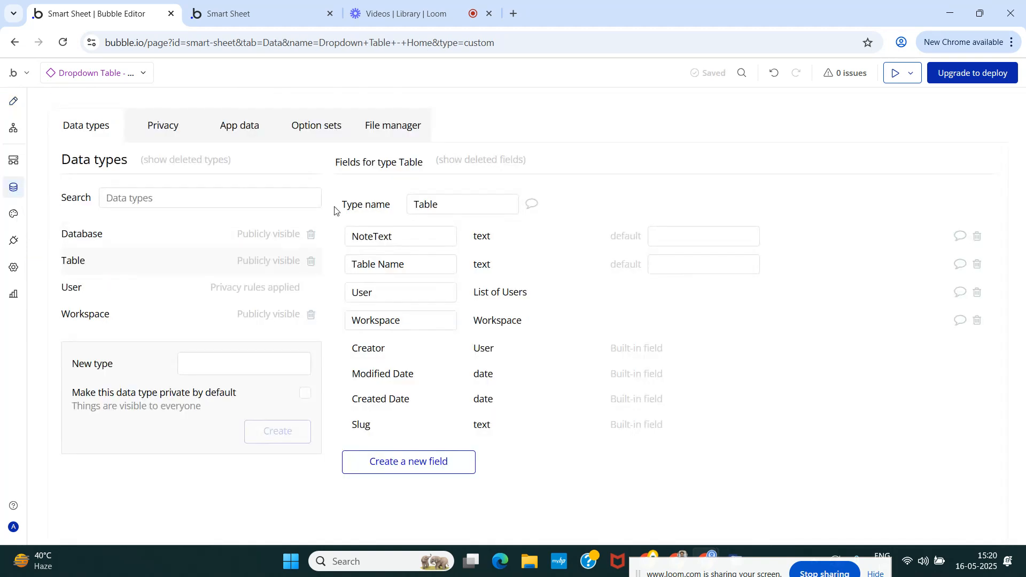
pyautogui.click(326, 126)
pyautogui.click(225, 285)
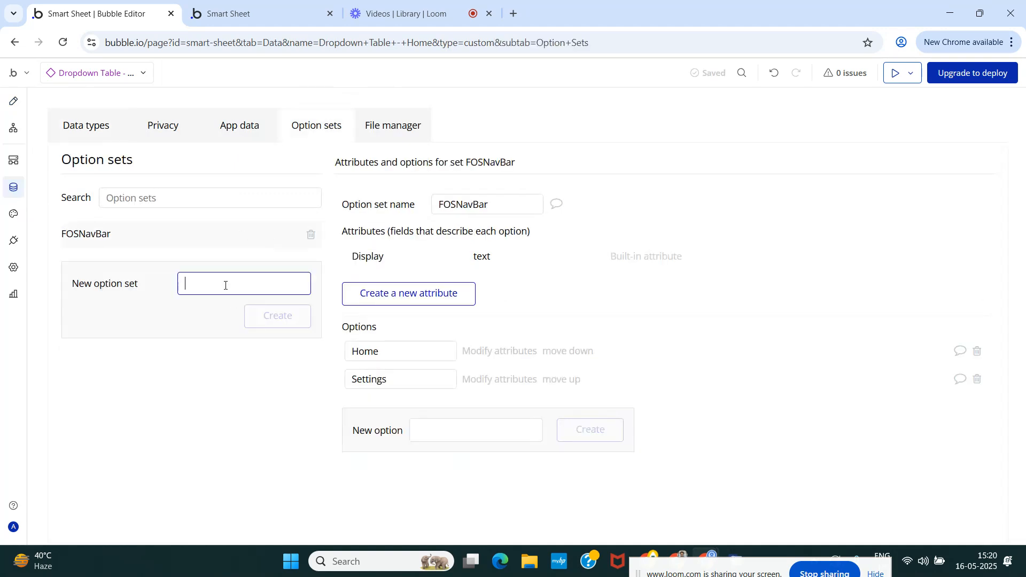
pyautogui.write('FOSDropDownTable')
pyautogui.click(272, 322)
# Add the options Edit and Delete to the FOSDropDownTable option set.
pyautogui.click(479, 374)
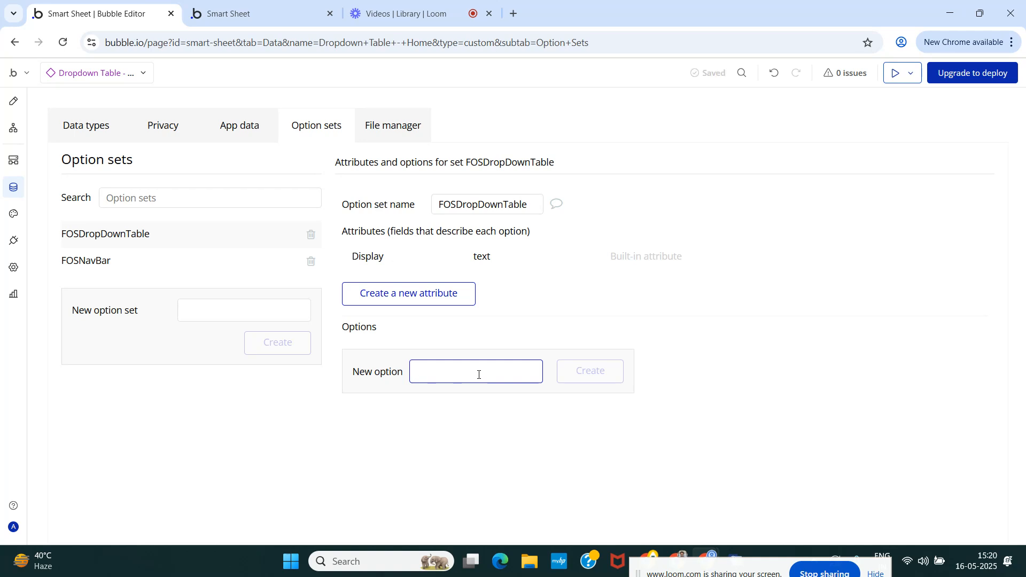
pyautogui.write('Edit')
pyautogui.click(562, 378)
pyautogui.click(486, 398)
pyautogui.write('Delete')
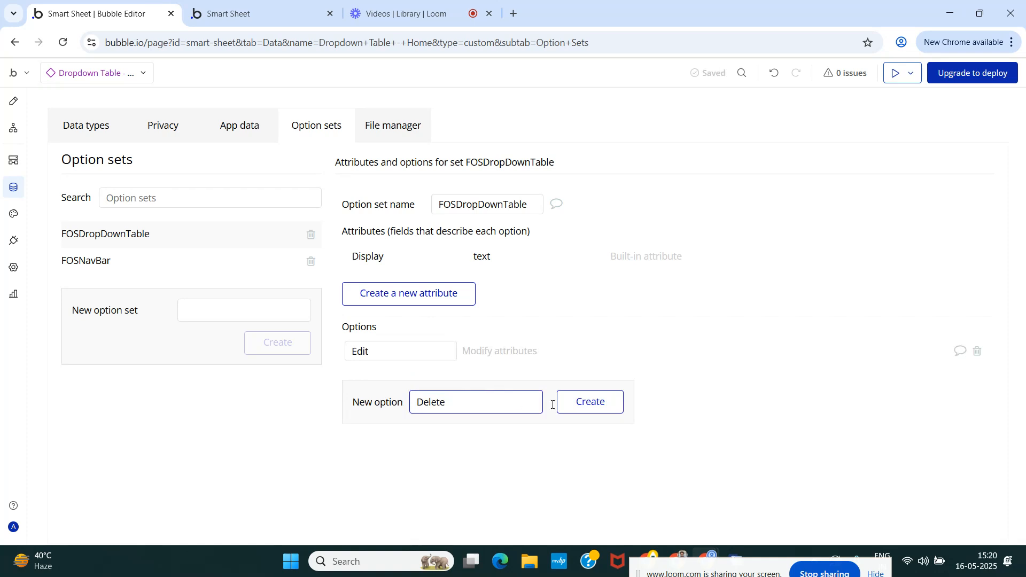
pyautogui.click(590, 404)
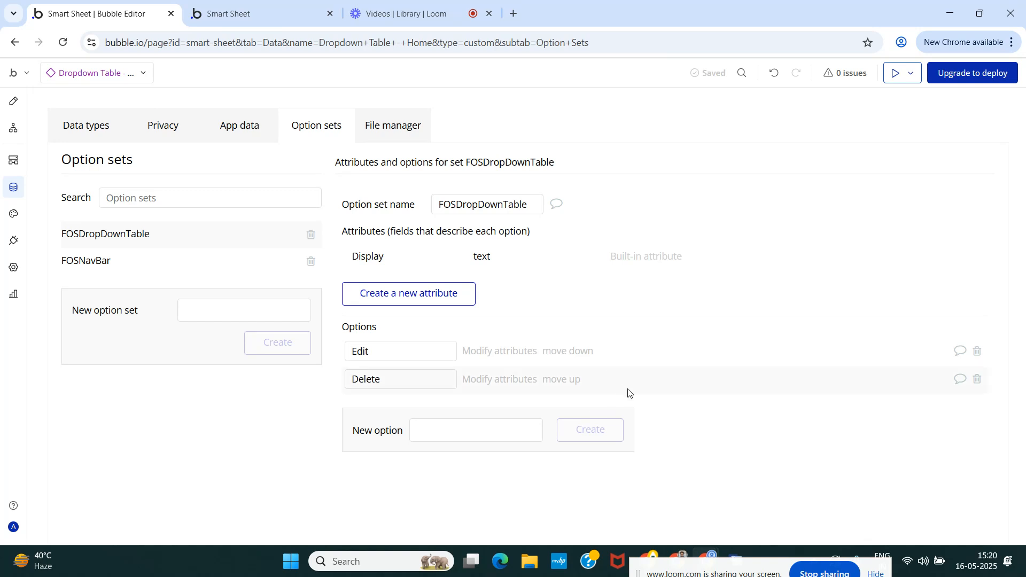
# Return to the Dropdown Table - Home design and add a repeating group inside Group Main.
pyautogui.click(14, 101)
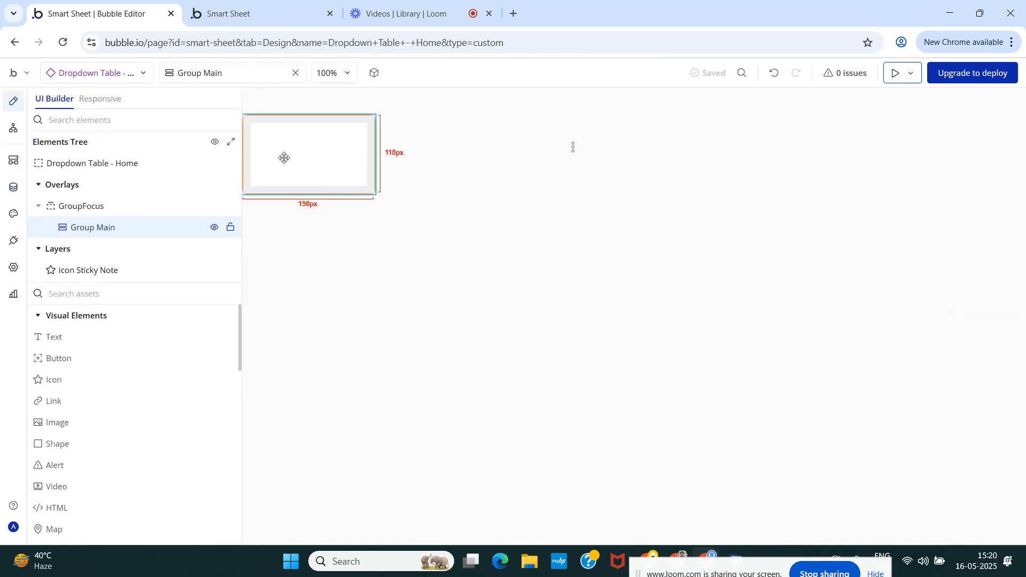
pyautogui.write('Re')
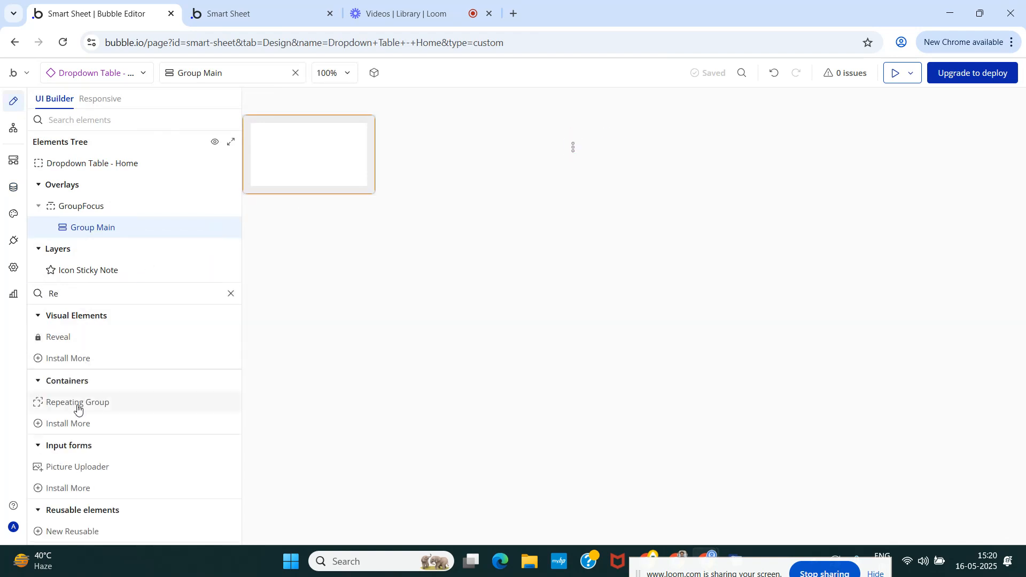
pyautogui.moveTo(75, 403); pyautogui.dragTo(267, 182)
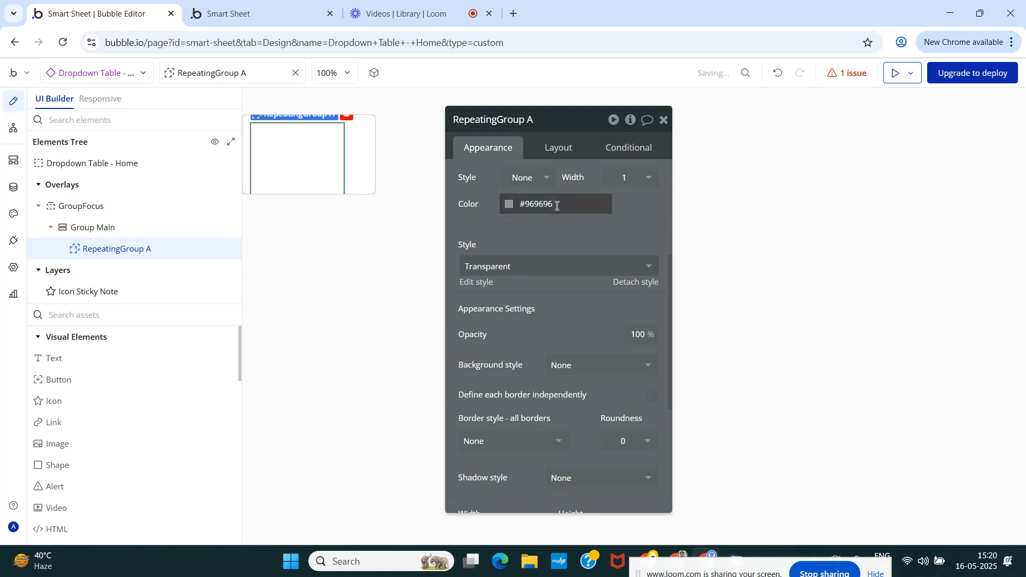
# Set the repeating group's type of content to FOSDropDownTable and its data source to All FOSDropDownTable.
pyautogui.scroll(4, 561, 203)
pyautogui.click(585, 178)
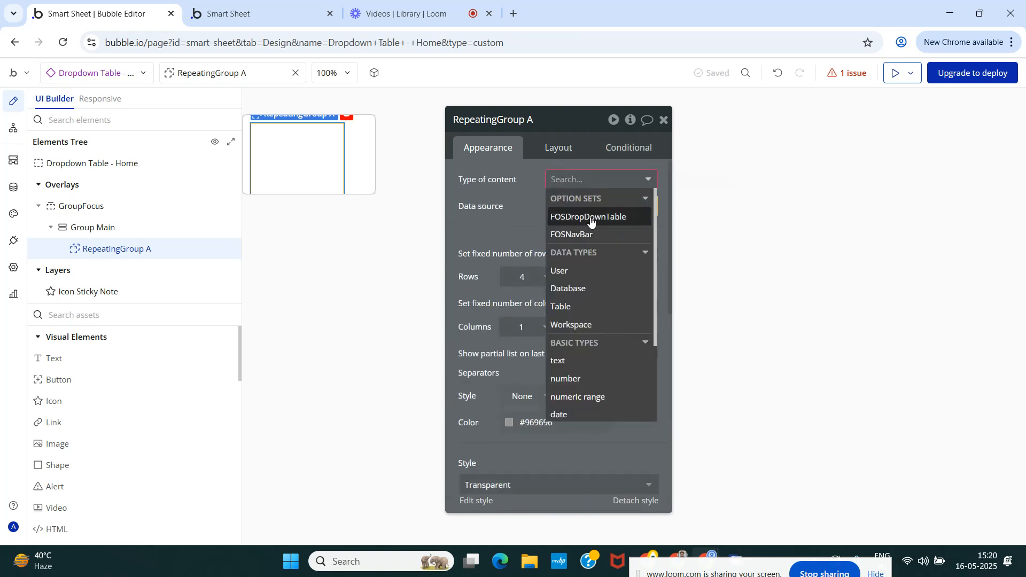
pyautogui.click(588, 217)
pyautogui.click(580, 207)
pyautogui.click(590, 258)
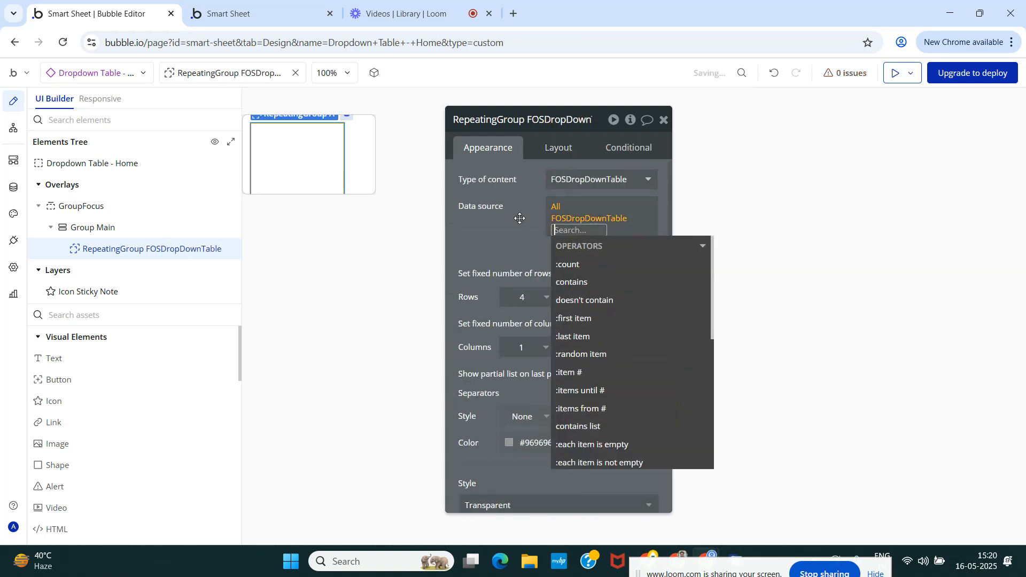
pyautogui.click(561, 272)
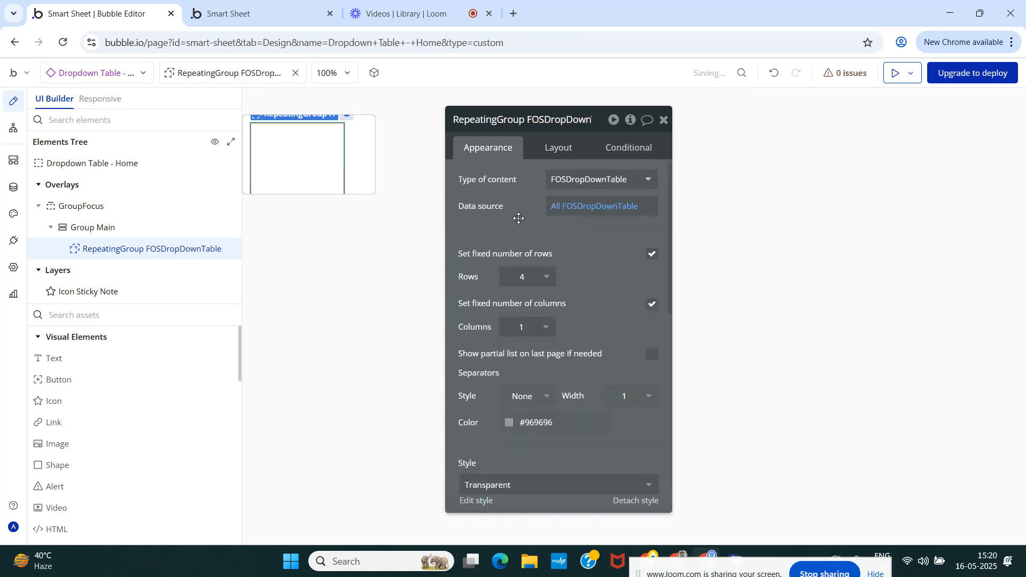
# Turn off the repeating group's fixed number of rows and set the minimum row height to 20 px.
pyautogui.click(652, 253)
pyautogui.doubleClick(564, 277)
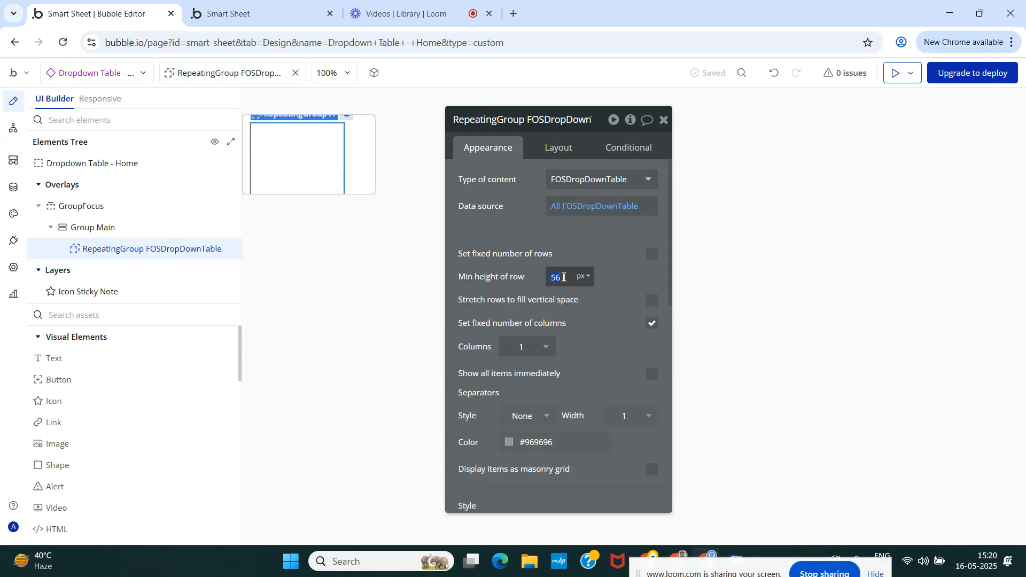
pyautogui.scroll(-3, 572, 300)
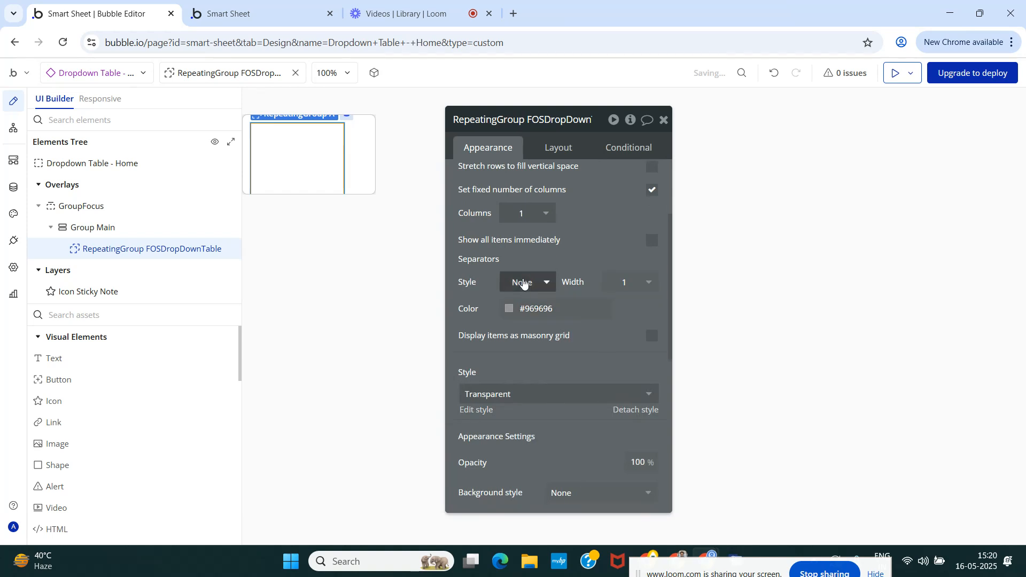
pyautogui.scroll(-3, 541, 293)
# Disable fitting the repeating group's width and height to content, and set its minimum width and height to 20 px.
pyautogui.click(559, 149)
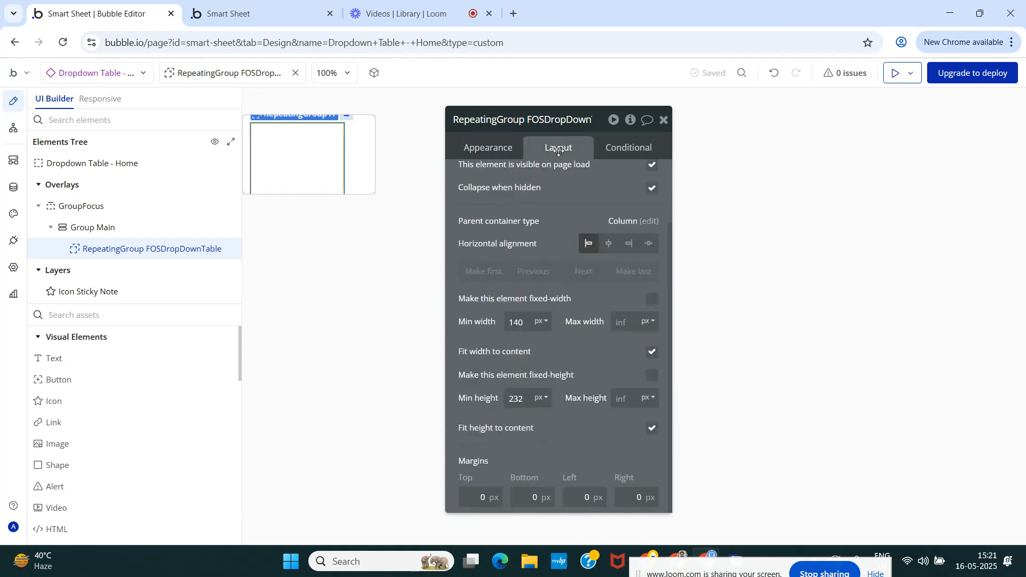
pyautogui.click(652, 351)
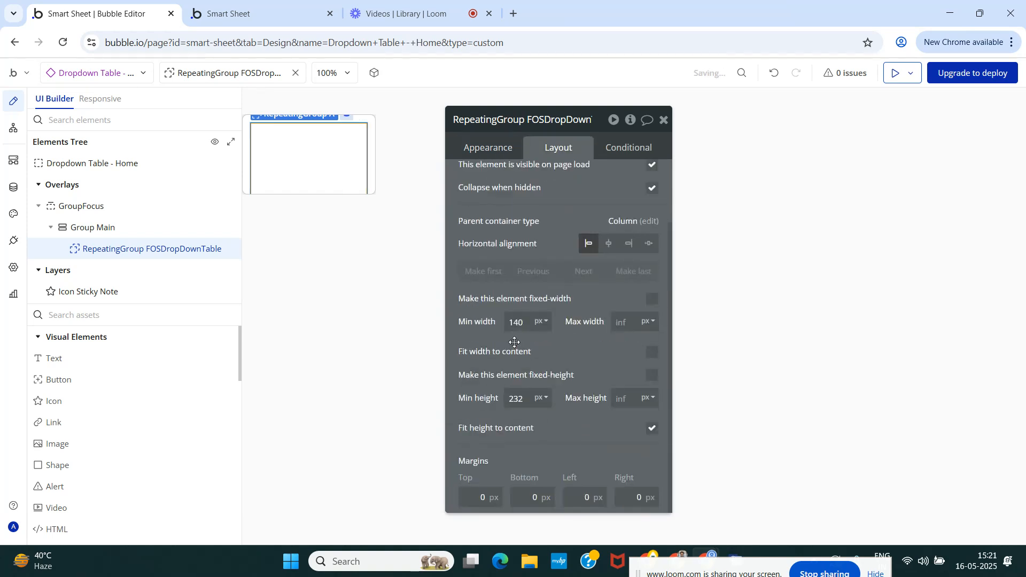
pyautogui.click(652, 428)
pyautogui.write('20')
pyautogui.click(595, 364)
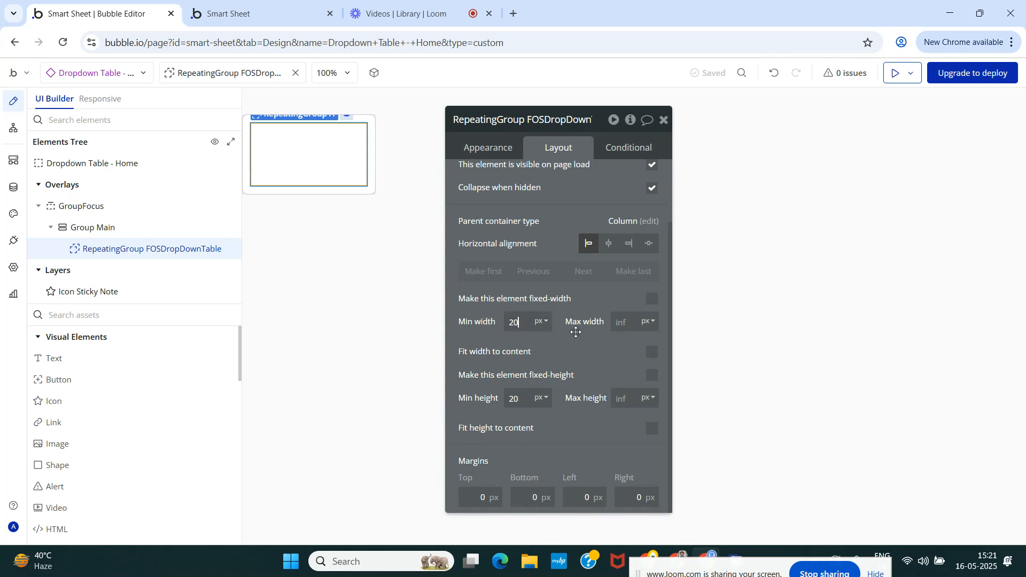
# Add a text element inside the repeating group that shows Current cell's FOSDropDownTable's Display.
pyautogui.click(494, 149)
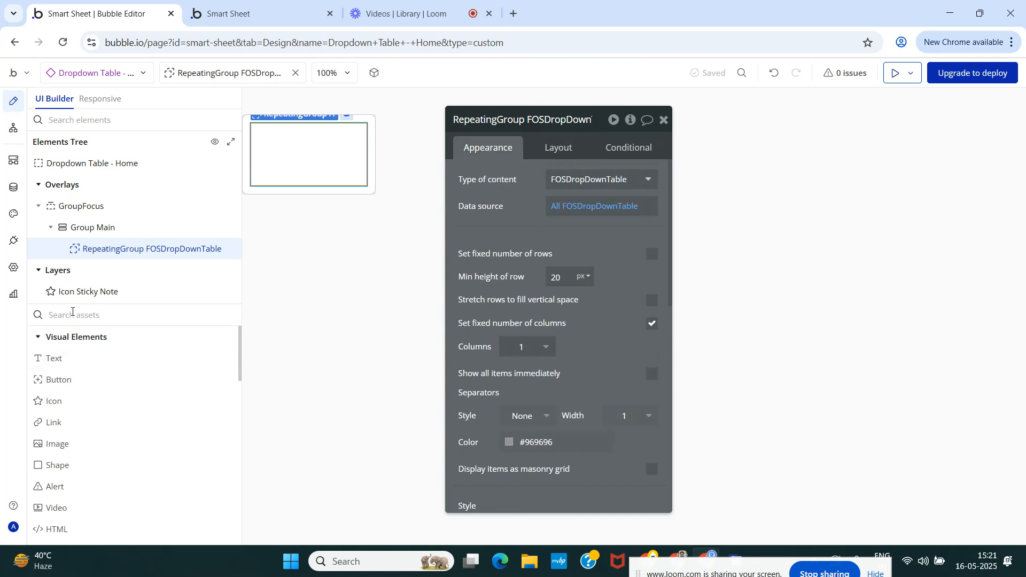
pyautogui.moveTo(50, 357); pyautogui.dragTo(110, 251)
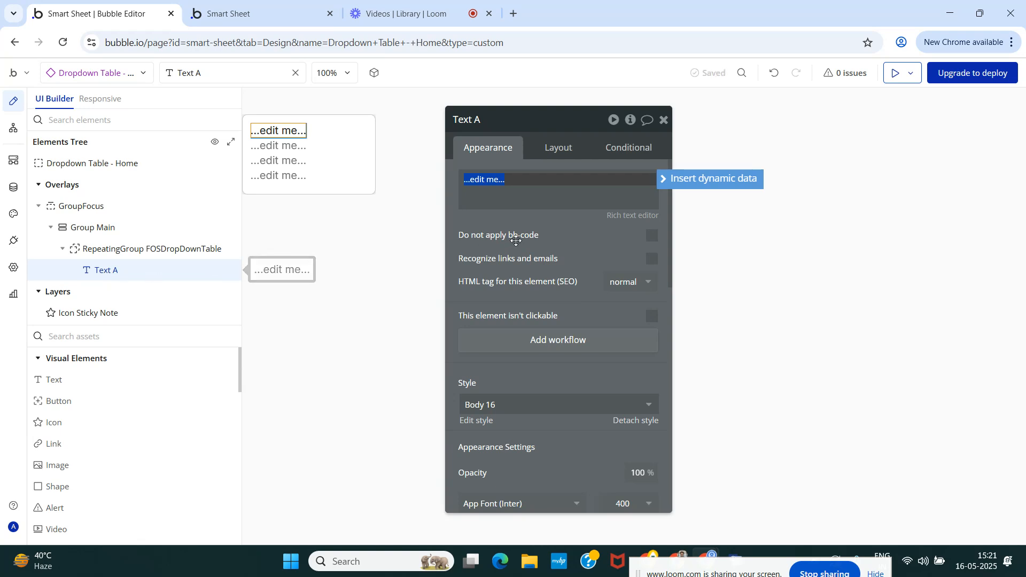
pyautogui.click(726, 181)
pyautogui.click(565, 231)
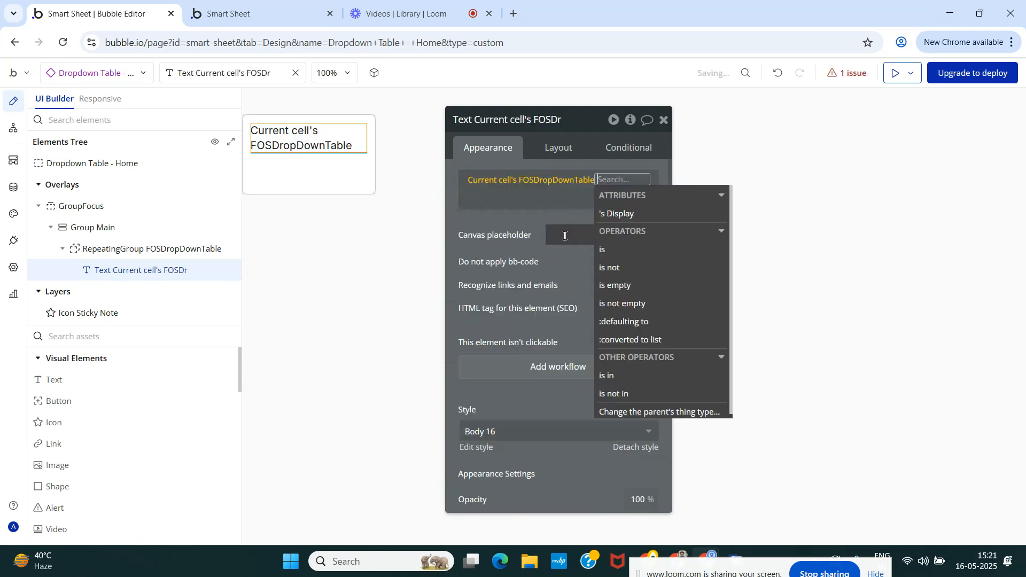
pyautogui.click(618, 214)
pyautogui.click(465, 249)
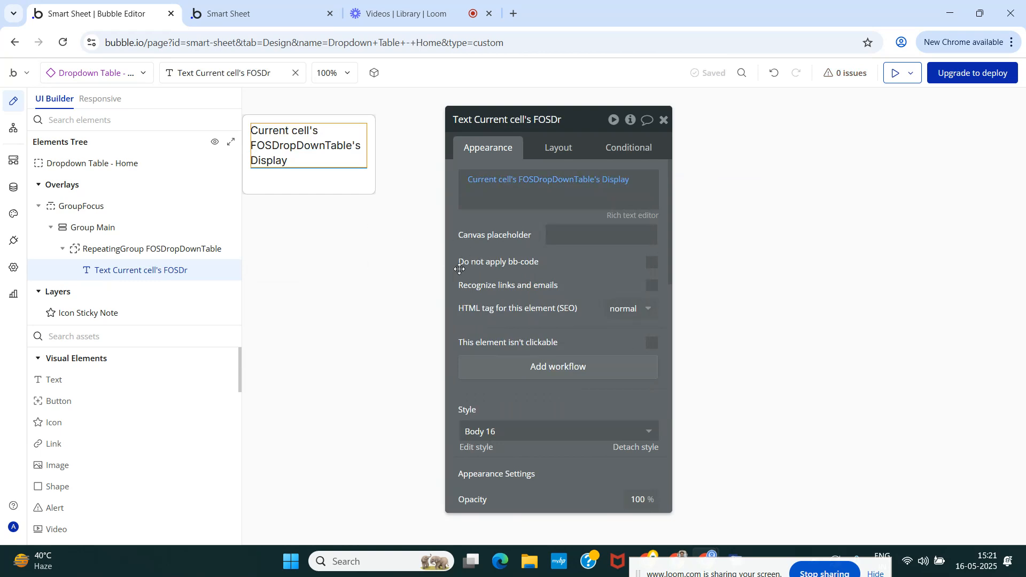
# Set the text element's padding to 3 px top and bottom and 6 px left and right.
pyautogui.click(558, 150)
pyautogui.scroll(-2, 540, 267)
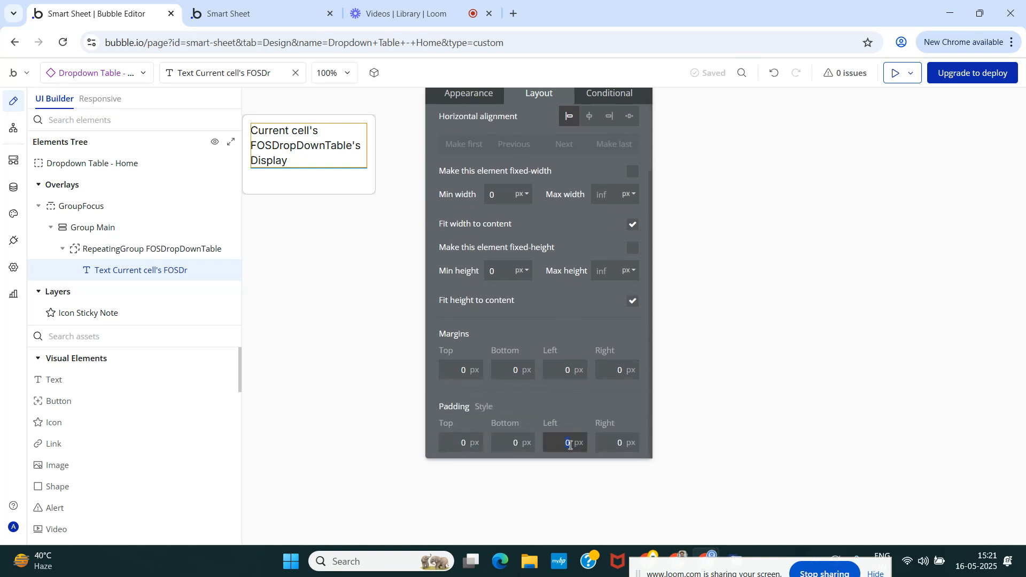
pyautogui.write('6')
pyautogui.click(627, 448)
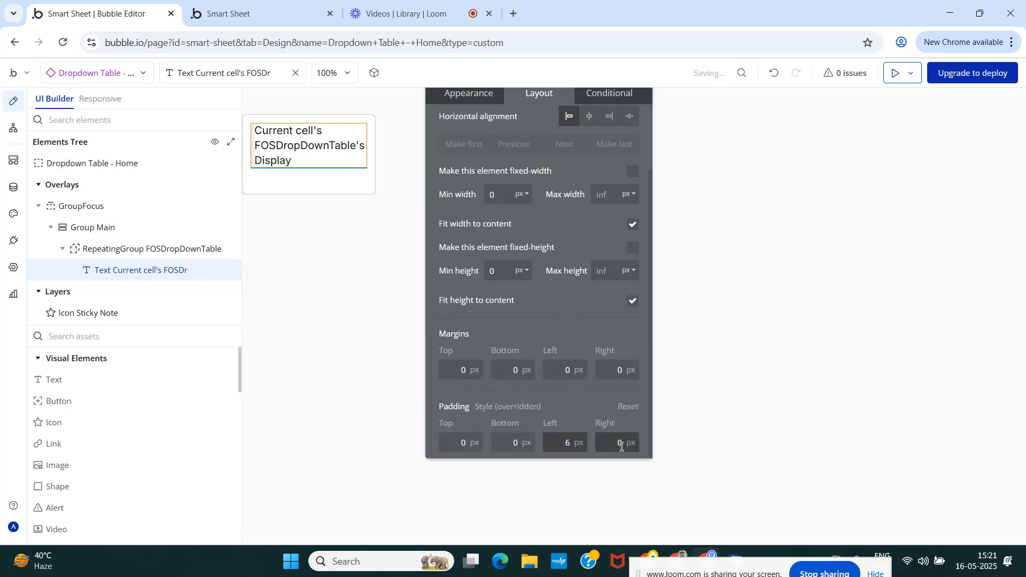
pyautogui.write('6')
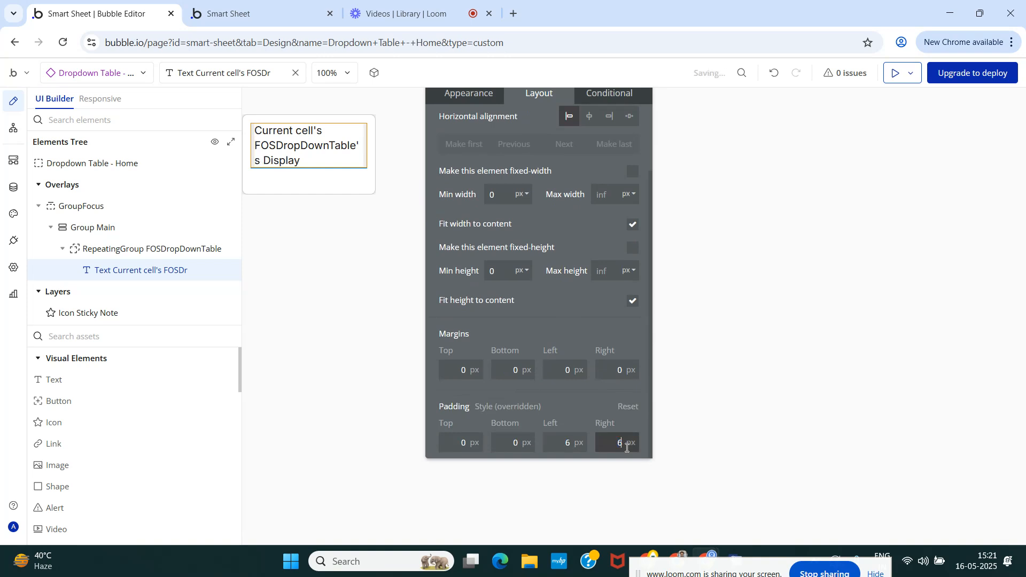
pyautogui.click(518, 443)
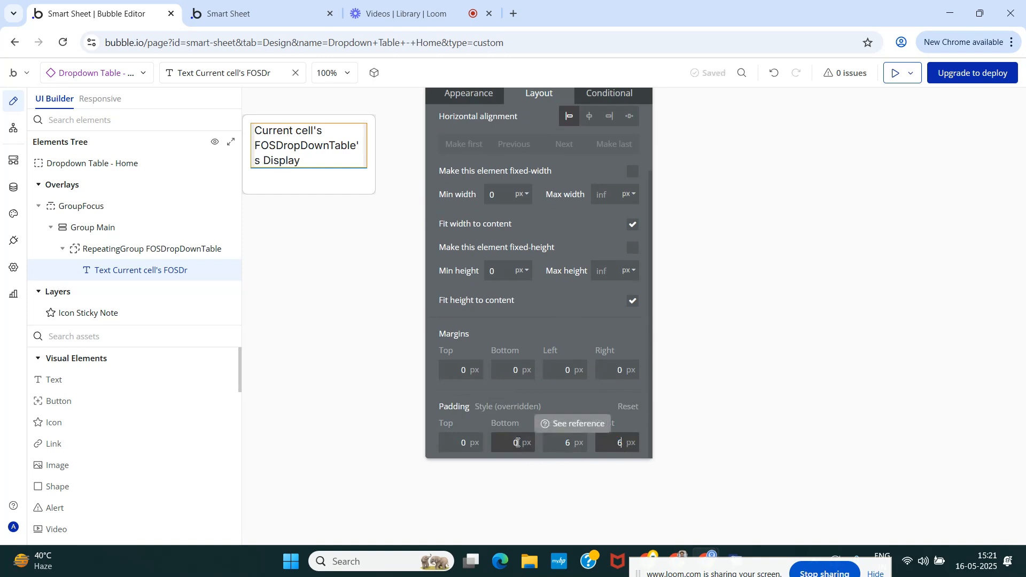
pyautogui.doubleClick(517, 442)
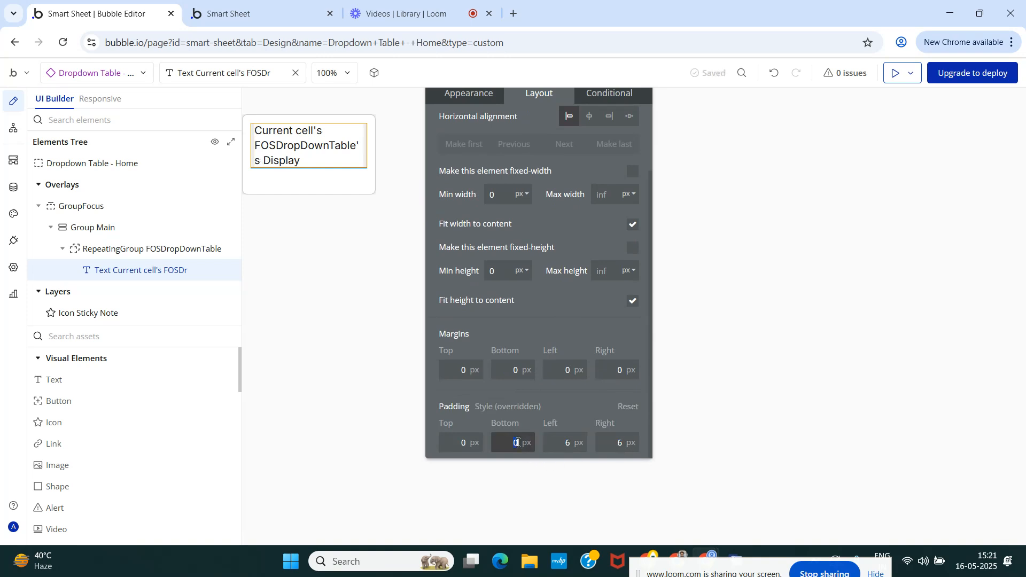
pyautogui.doubleClick(469, 444)
pyautogui.write('3')
pyautogui.click(581, 399)
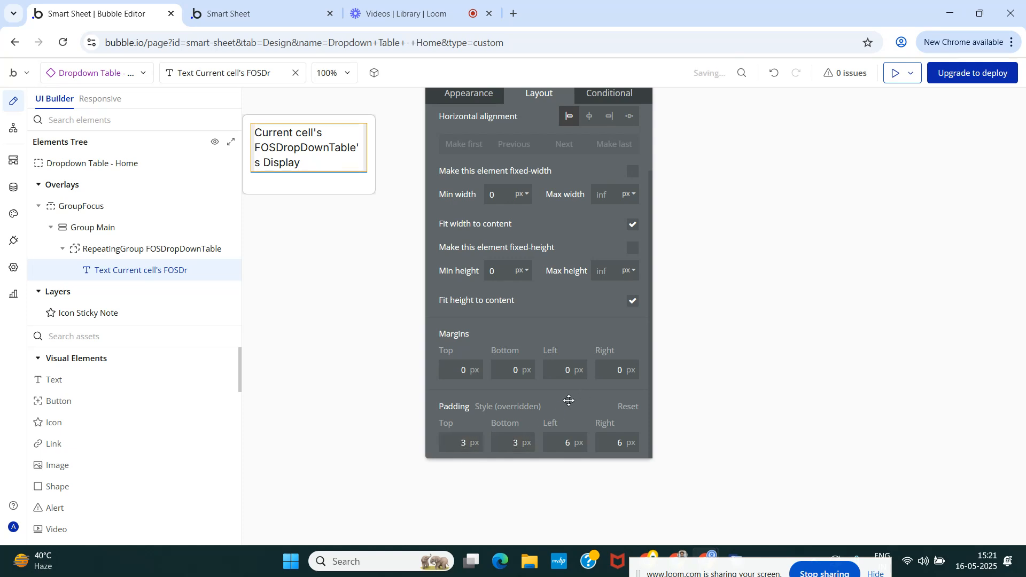
# Set the text element's border roundness to 8.
pyautogui.click(468, 95)
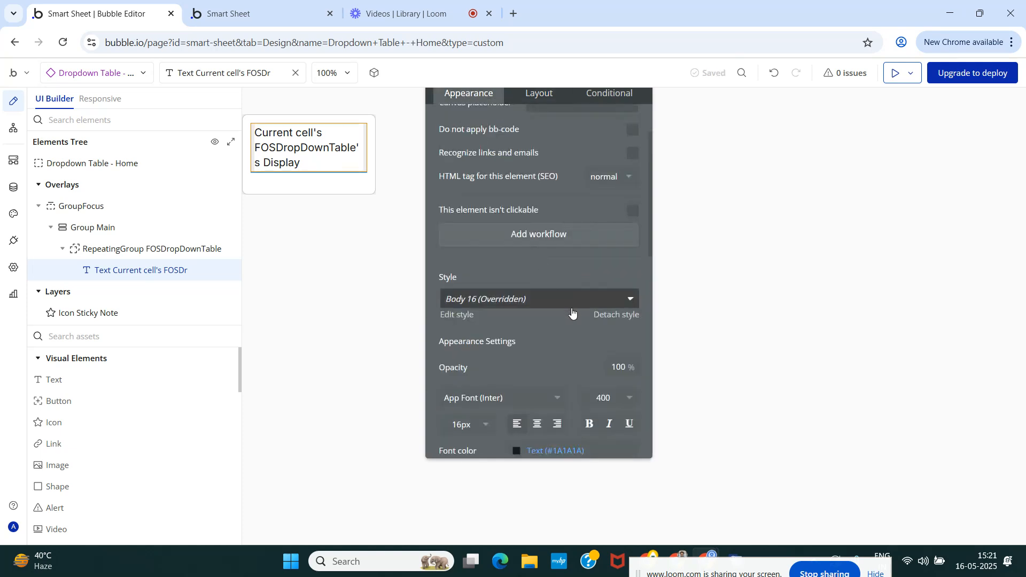
pyautogui.scroll(-6, 572, 311)
pyautogui.doubleClick(601, 295)
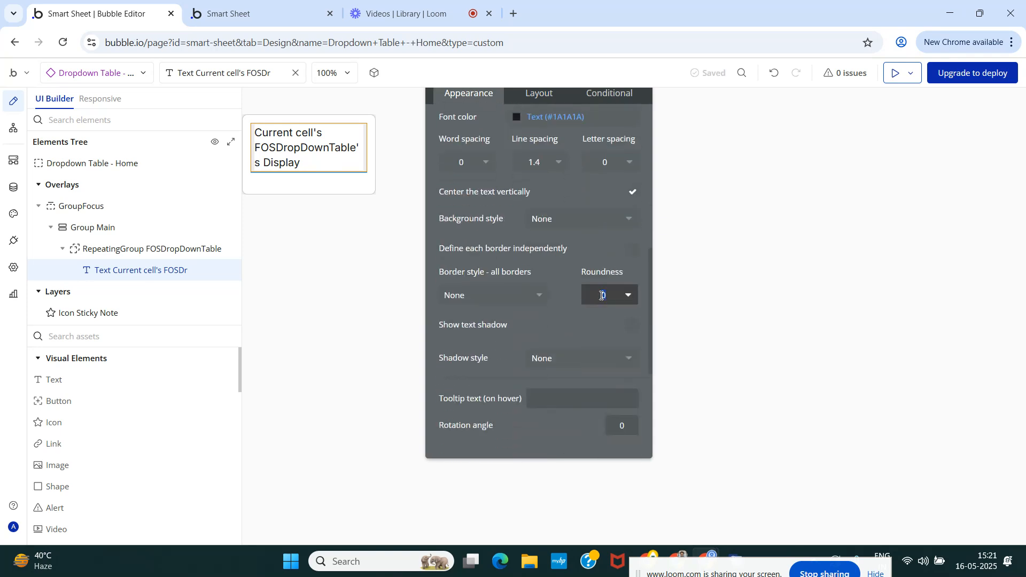
pyautogui.write('8')
pyautogui.click(603, 319)
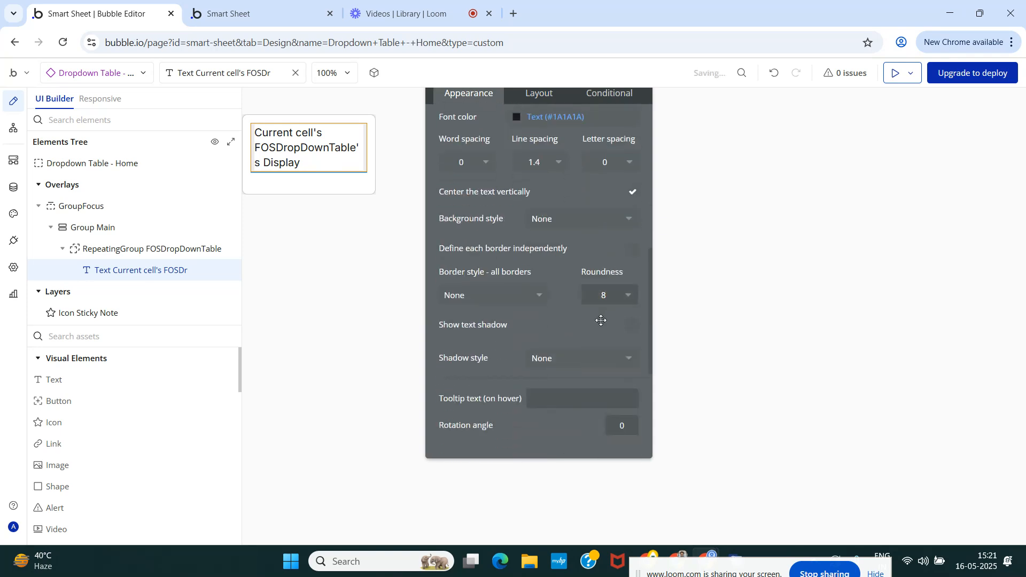
# Add a condition to the text element for when This Text is hovered.
pyautogui.scroll(6, 583, 306)
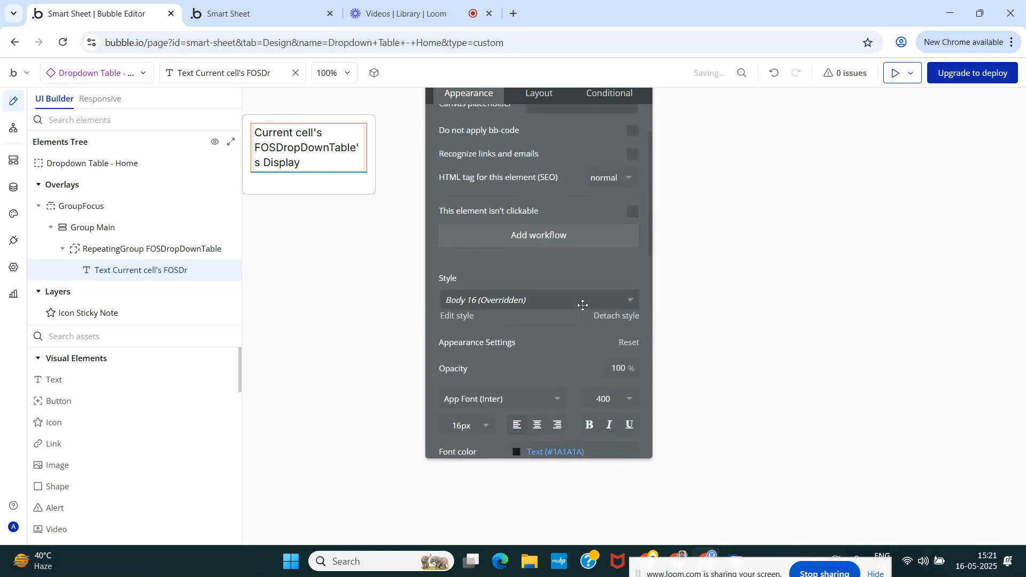
pyautogui.click(609, 93)
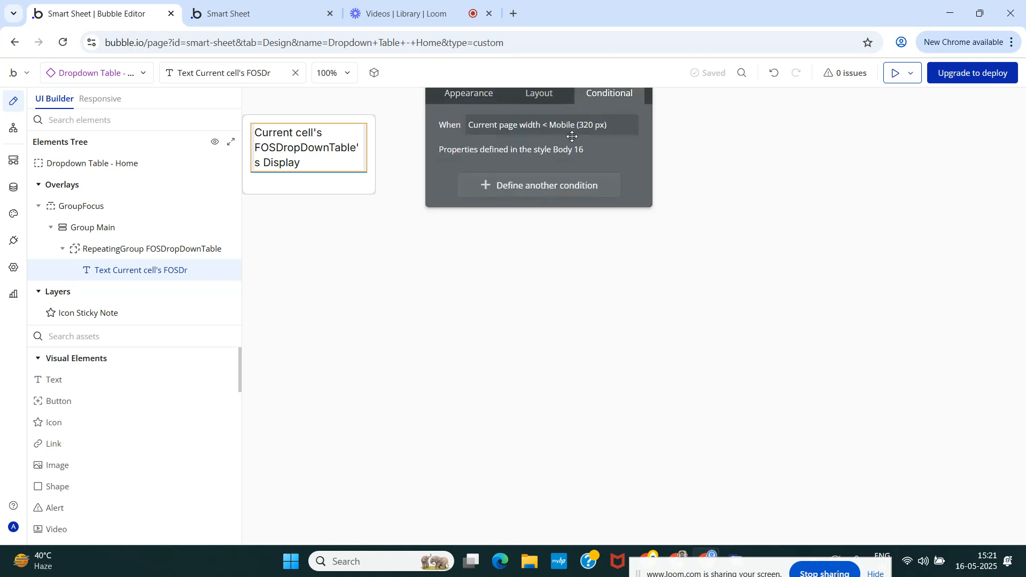
pyautogui.click(518, 188)
pyautogui.click(483, 191)
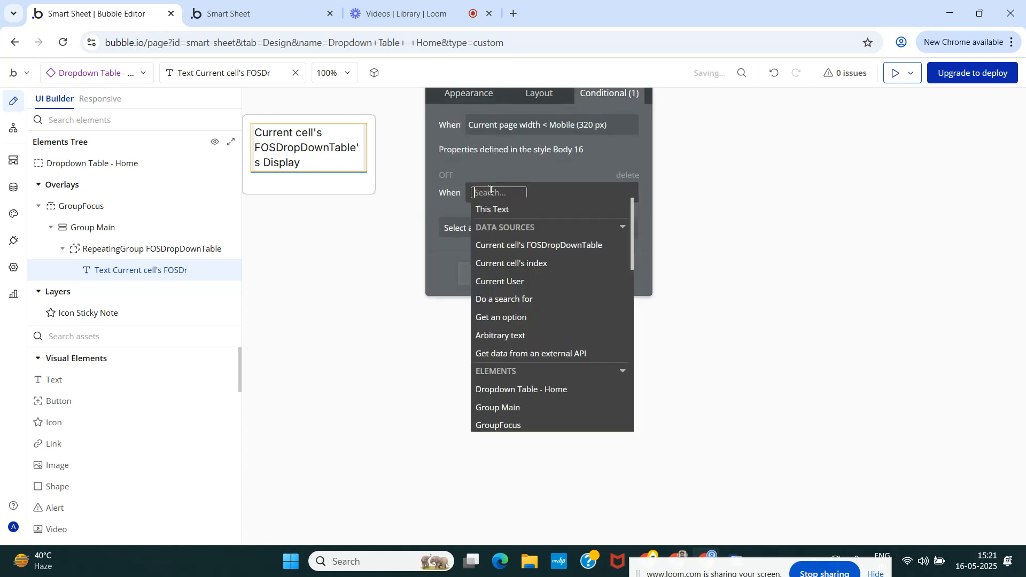
pyautogui.click(489, 208)
pyautogui.click(530, 280)
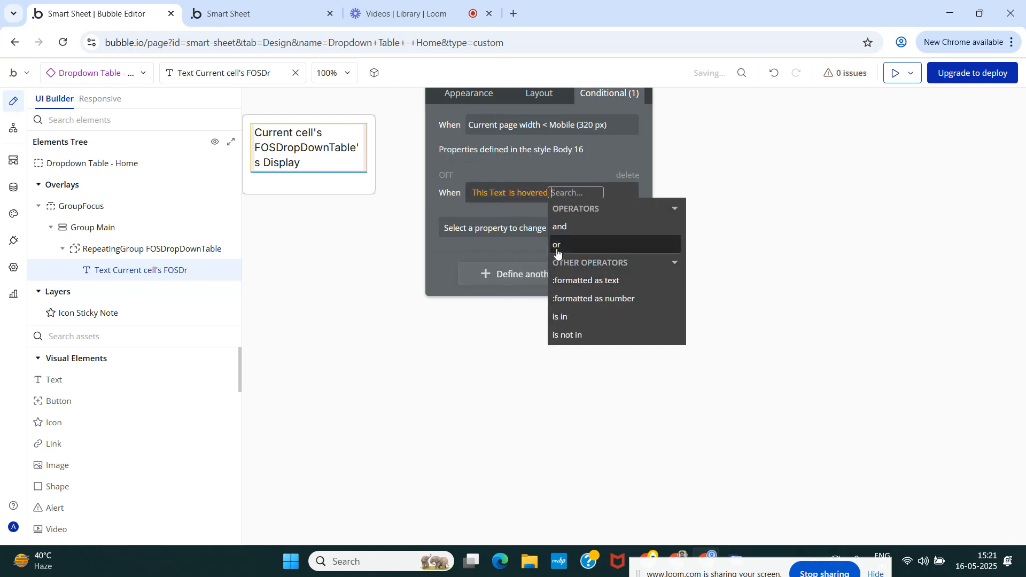
# Make the hover condition change the text's background style to Flat color.
pyautogui.click(514, 229)
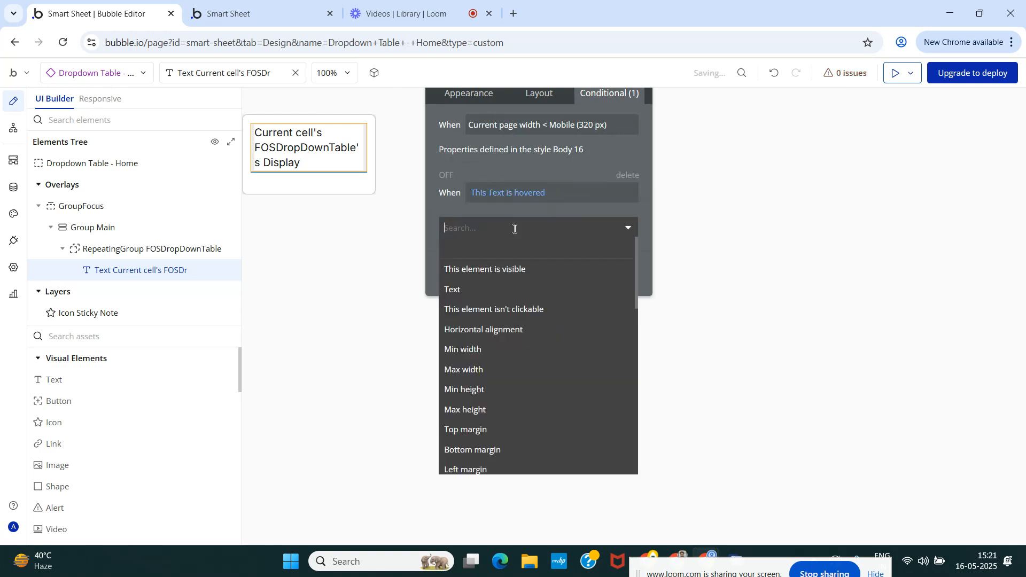
pyautogui.write('bac')
pyautogui.click(522, 271)
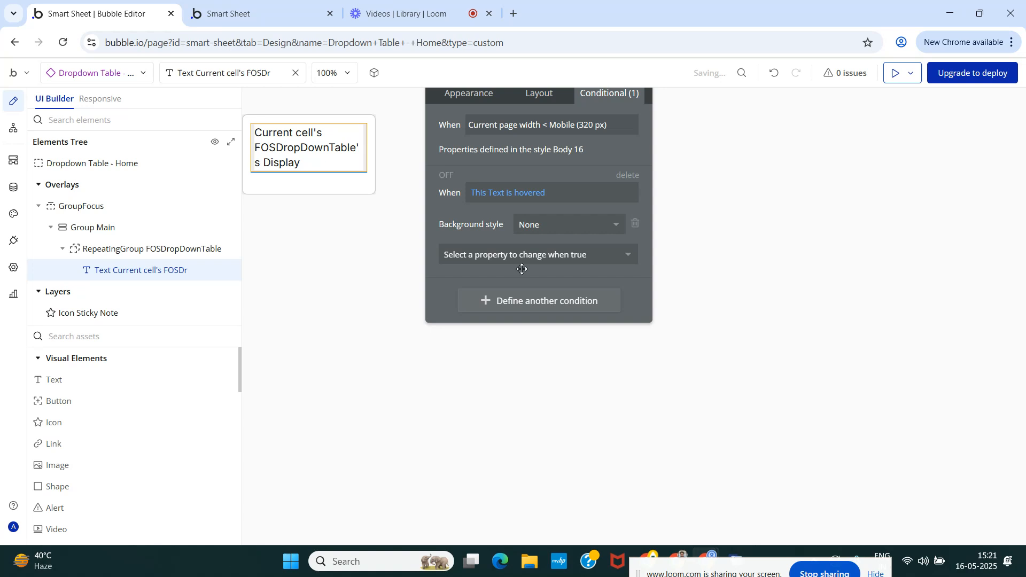
pyautogui.click(547, 225)
pyautogui.click(547, 281)
# Set the hover condition's background color to Gray 30 (#E6E6E6) and close the text element's settings.
pyautogui.click(495, 257)
pyautogui.write('back')
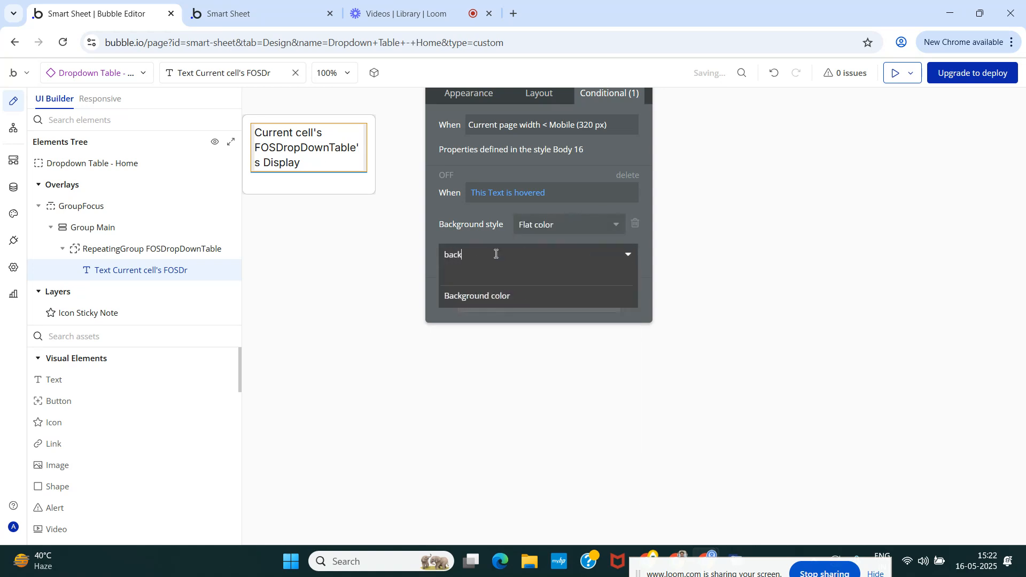
pyautogui.click(491, 297)
pyautogui.click(551, 250)
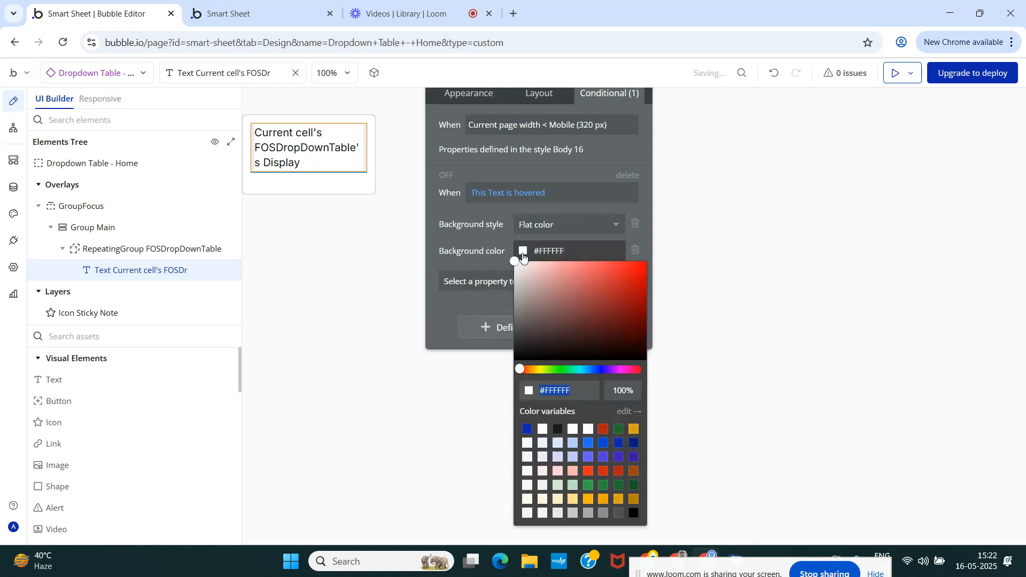
pyautogui.click(558, 516)
pyautogui.click(473, 242)
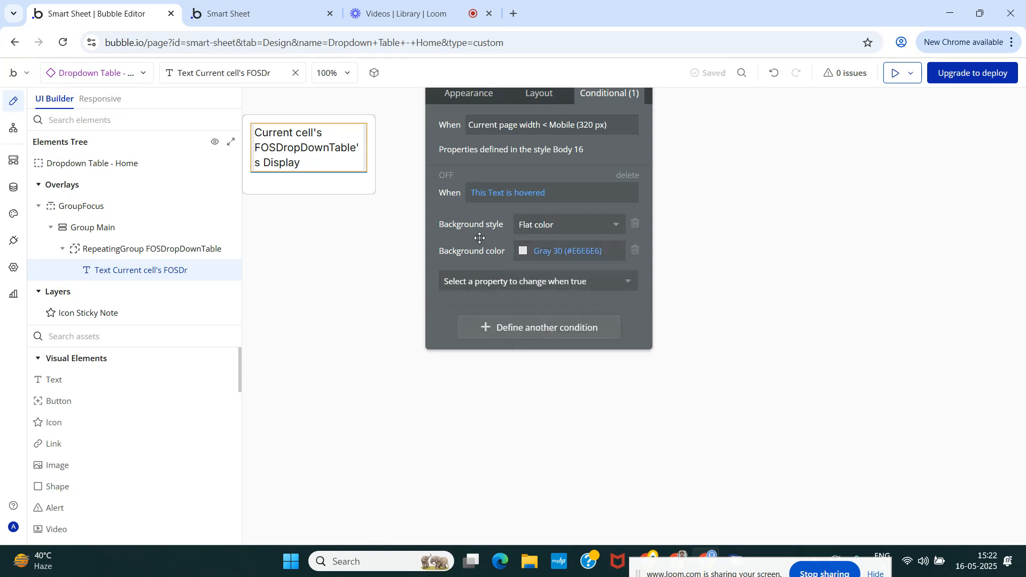
pyautogui.moveTo(570, 160); pyautogui.dragTo(558, 206)
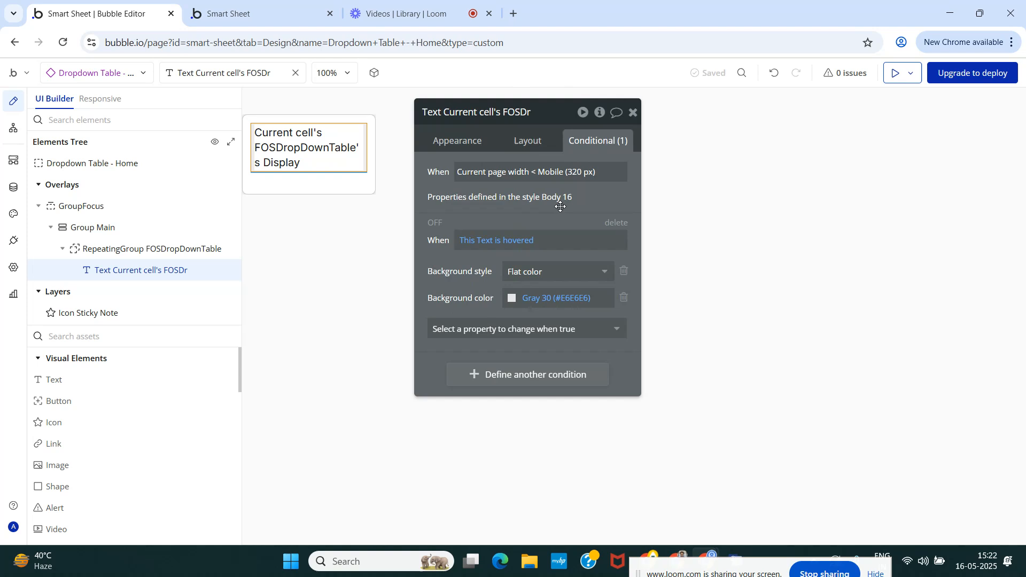
pyautogui.click(634, 114)
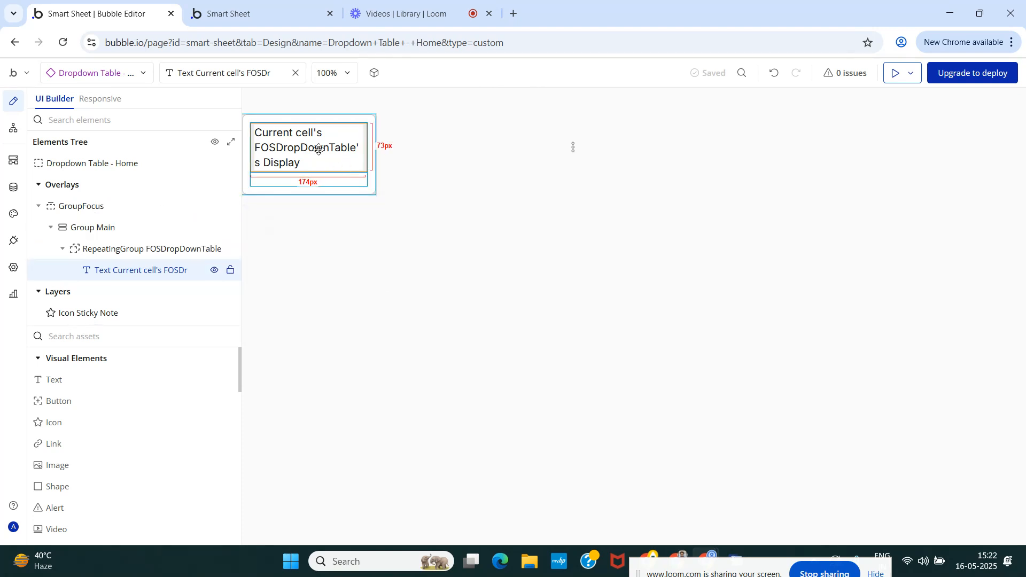
# Check the workflow attached to the three-dot icon and return to the design view.
pyautogui.doubleClick(573, 148)
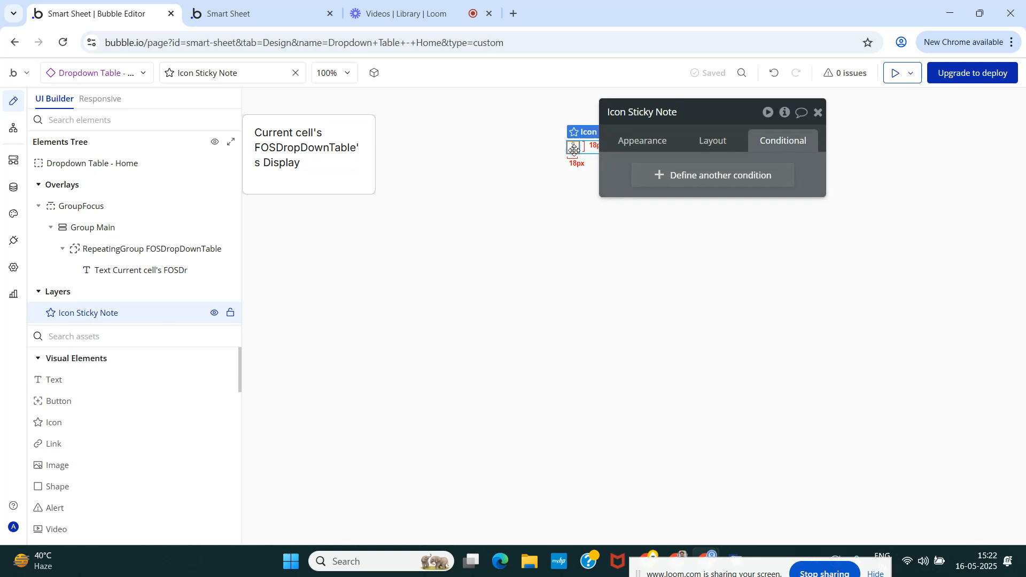
pyautogui.click(629, 139)
pyautogui.click(710, 283)
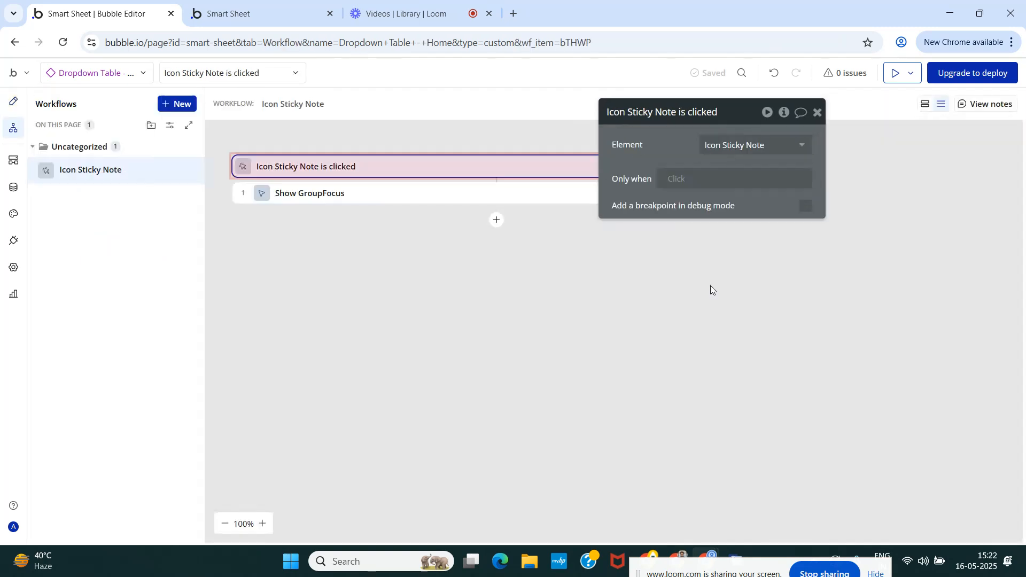
pyautogui.click(15, 101)
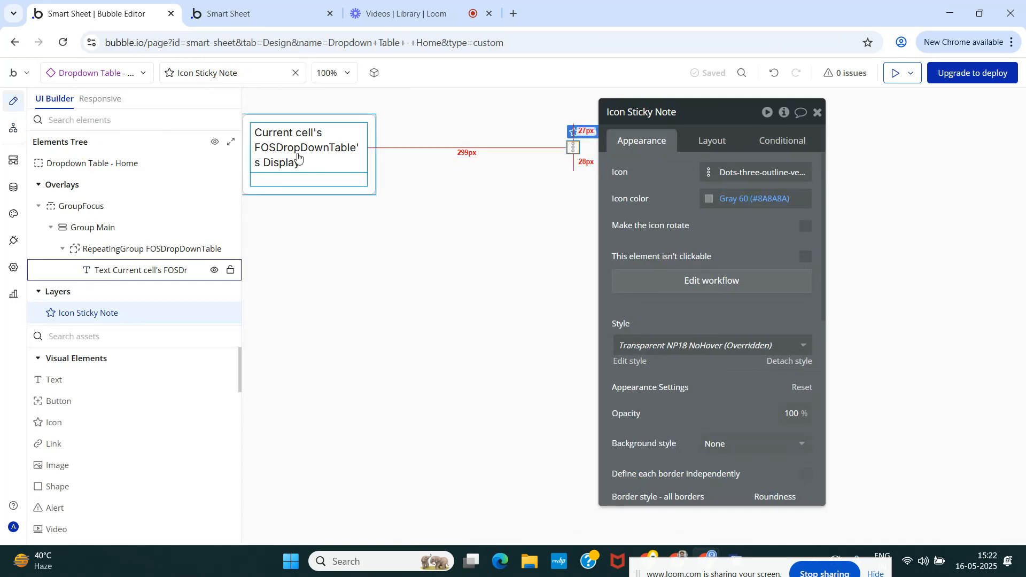
# Create a click workflow for the dropdown's text element that runs only when Current cell's FOSDropDownTable is Delete.
pyautogui.click(298, 155)
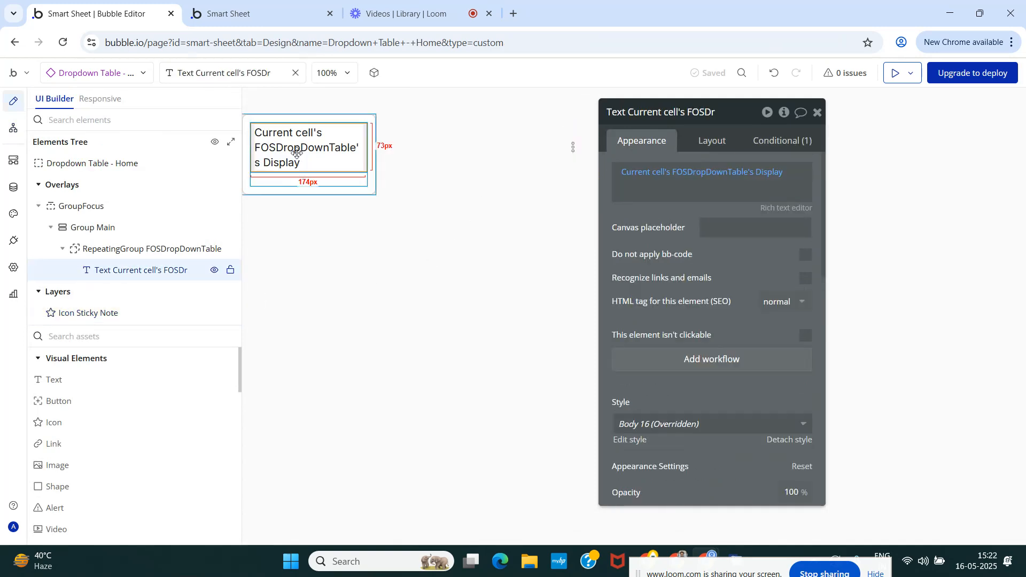
pyautogui.click(700, 360)
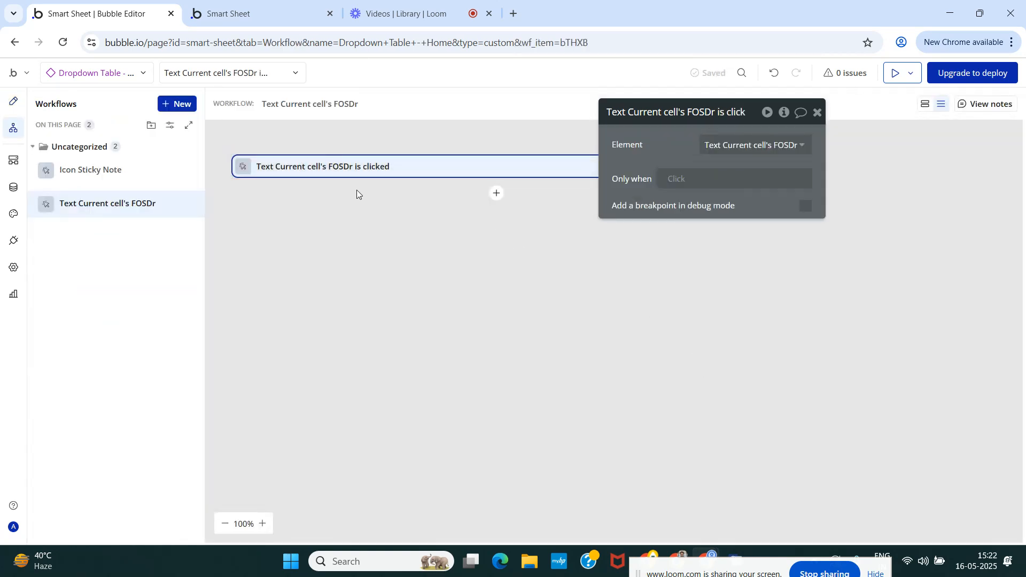
pyautogui.click(679, 180)
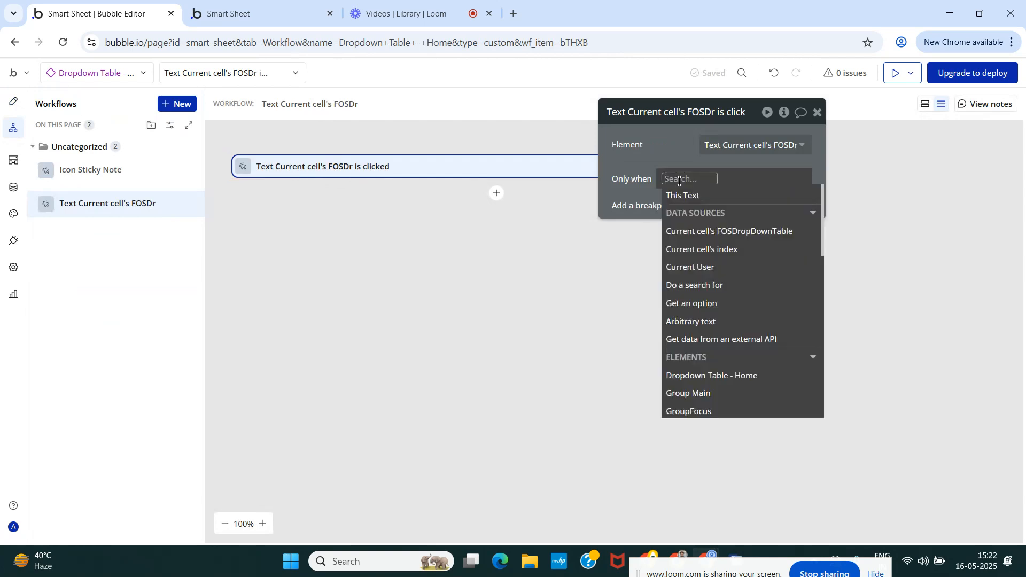
pyautogui.click(701, 232)
pyautogui.click(745, 259)
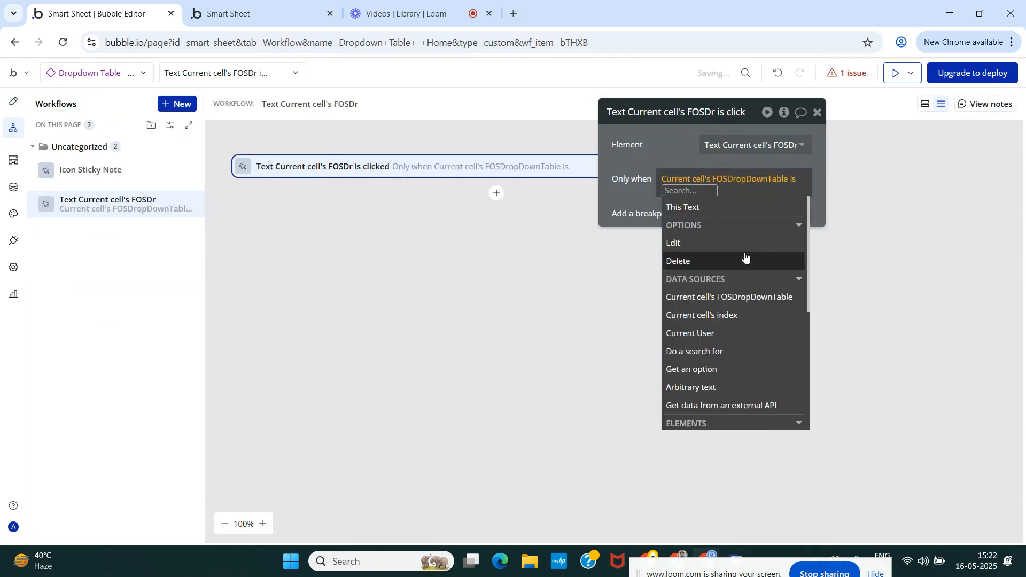
pyautogui.click(745, 260)
pyautogui.click(666, 147)
# Add a Delete thing action to the workflow that deletes Dropdown Table - Home's Table.
pyautogui.click(497, 193)
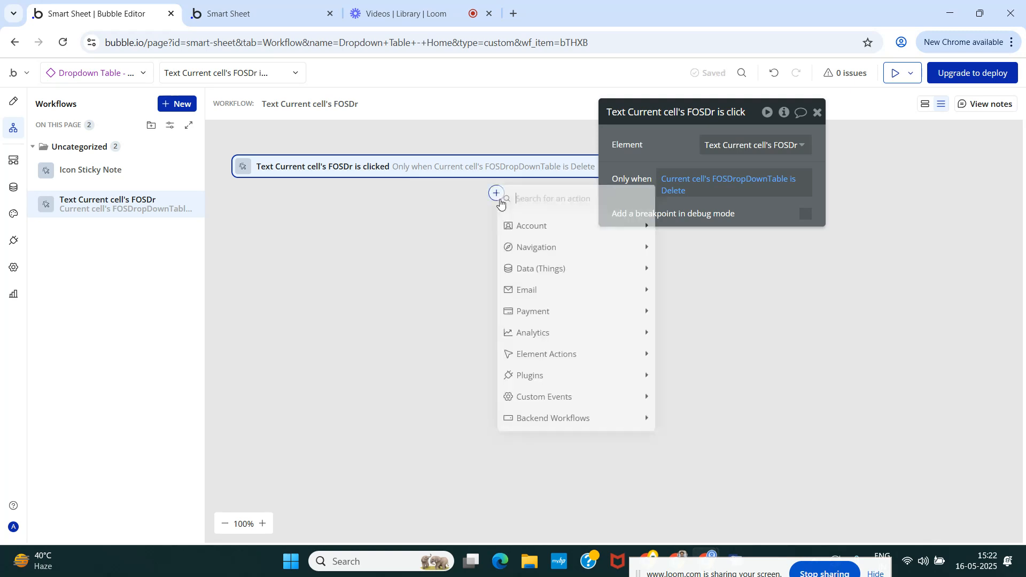
pyautogui.write('de')
pyautogui.click(520, 249)
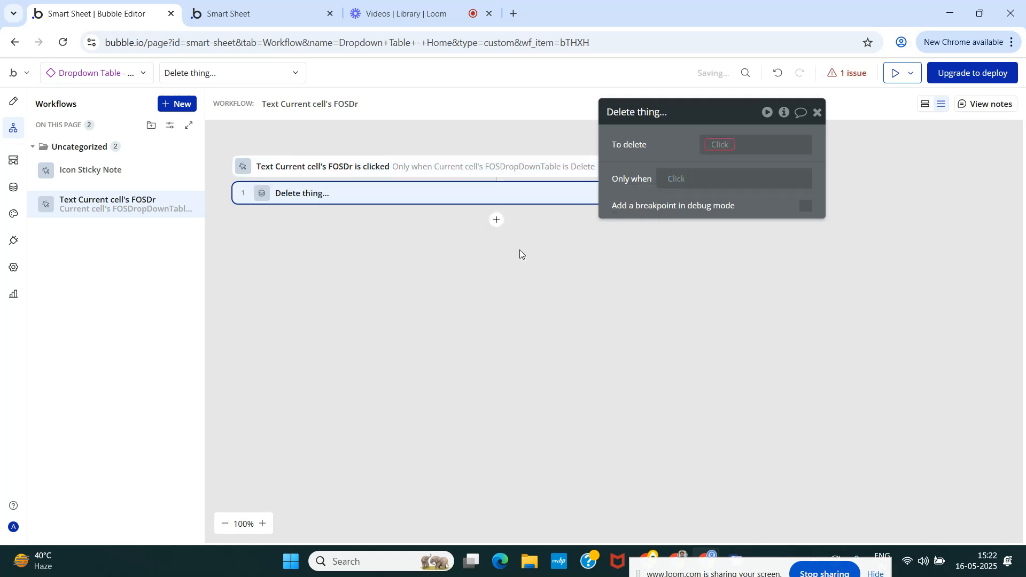
pyautogui.click(732, 149)
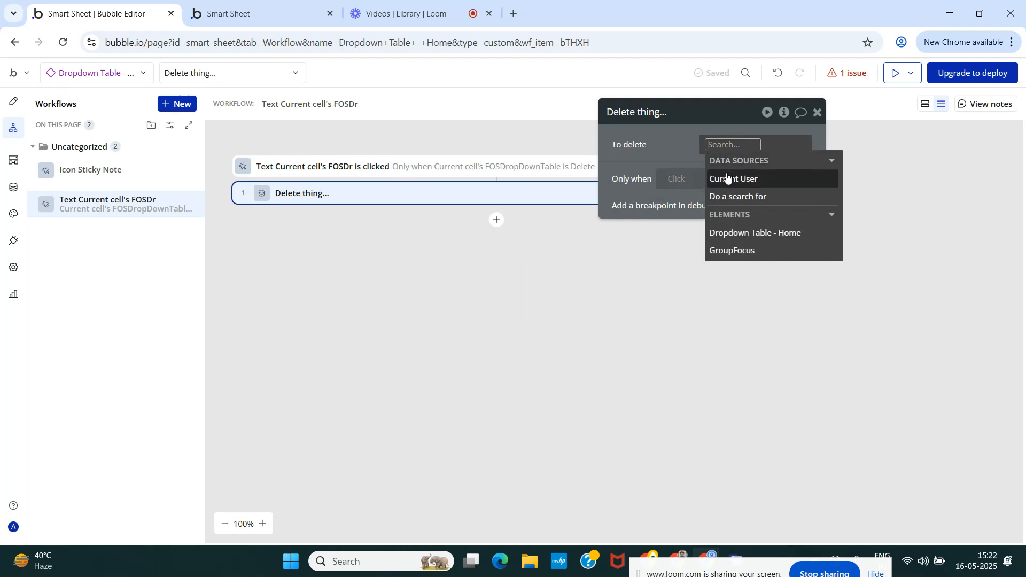
pyautogui.click(754, 238)
pyautogui.click(760, 191)
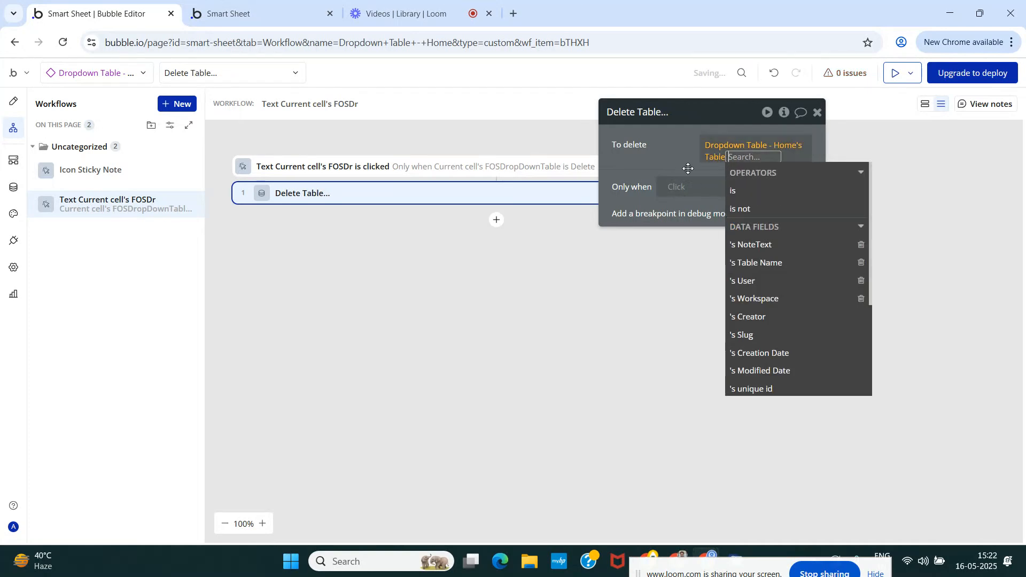
pyautogui.click(679, 162)
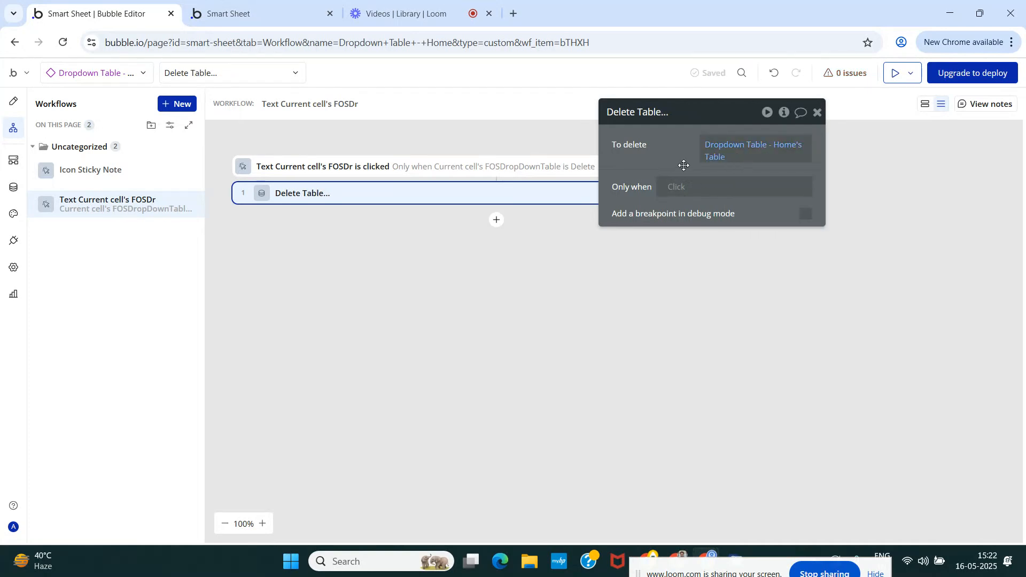
# Add a Warning Toast action after the deletion and set its title to "Table".
pyautogui.click(497, 220)
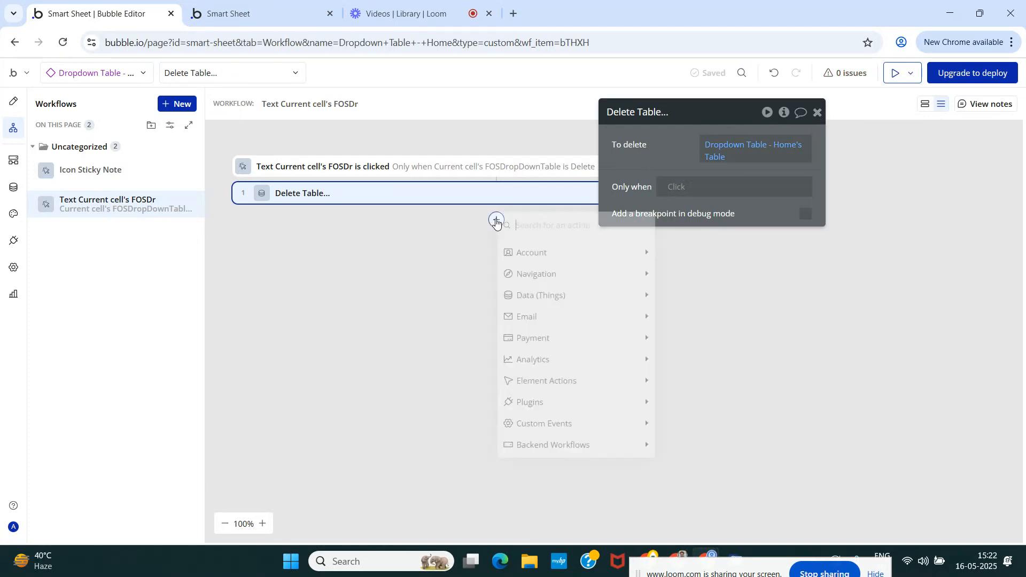
pyautogui.write('war')
pyautogui.click(528, 254)
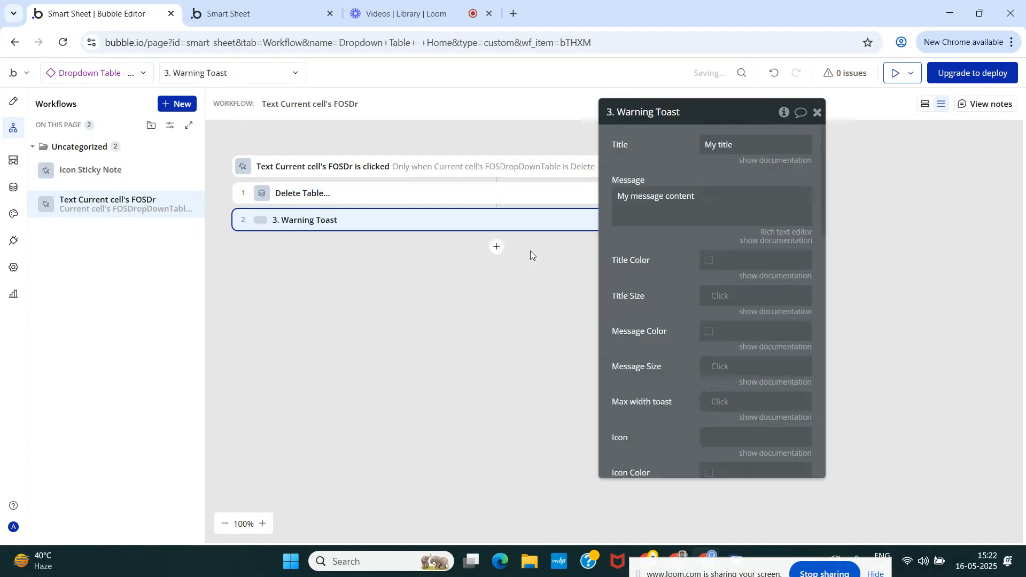
pyautogui.click(728, 145)
pyautogui.hotkey('ctrl', 'a')
pyautogui.write('Table')
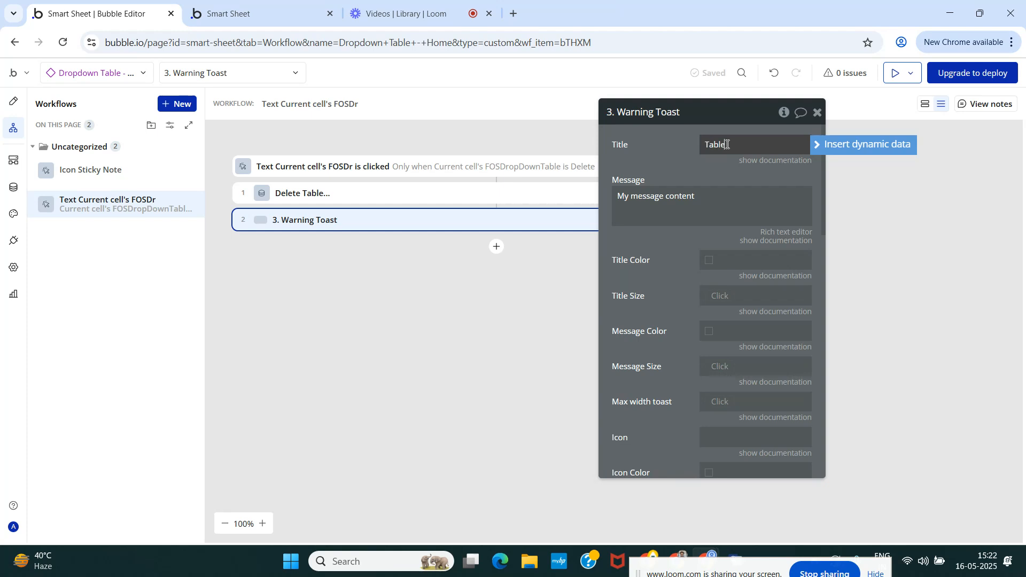
# Set the toast's message to "removed from the database successfully!" and close the action's settings.
pyautogui.click(699, 196)
pyautogui.hotkey('ctrl', 'a')
pyautogui.write('rem')
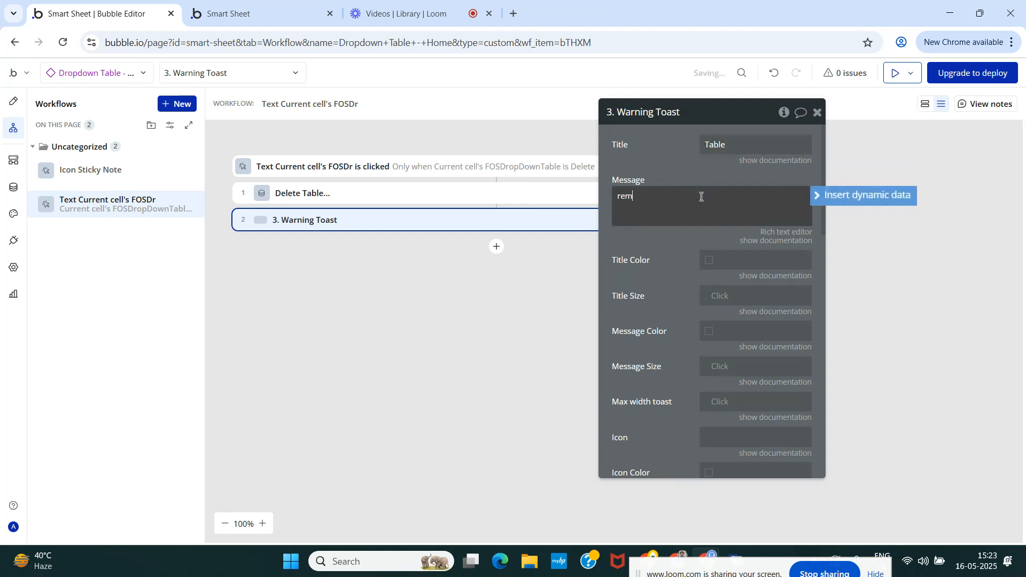
pyautogui.write('oved from the database successfully!')
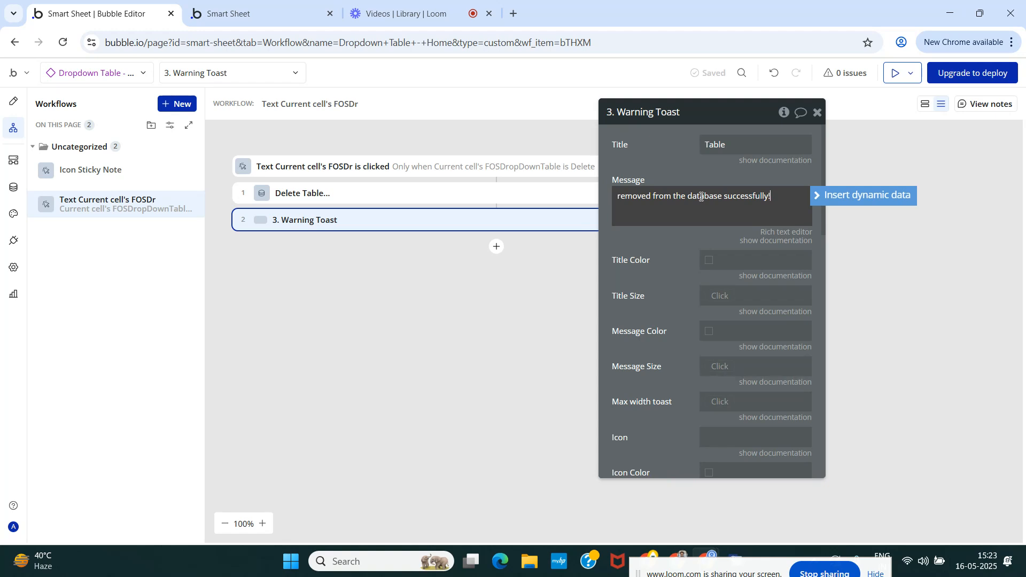
pyautogui.click(665, 172)
pyautogui.click(817, 112)
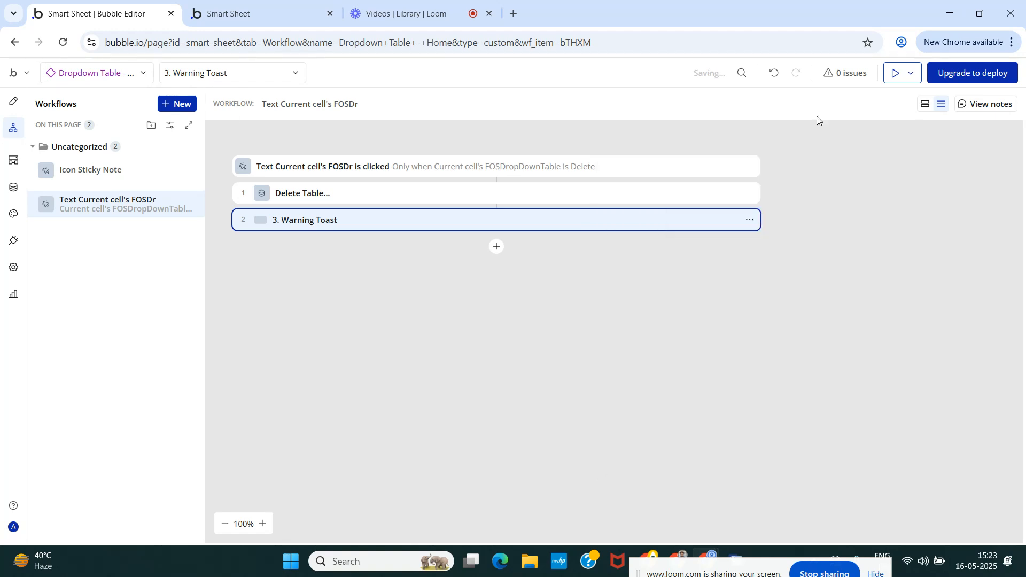
# Switch to the design of the home page and delete the Icon Sticky Note from the database table cell.
pyautogui.click(7, 105)
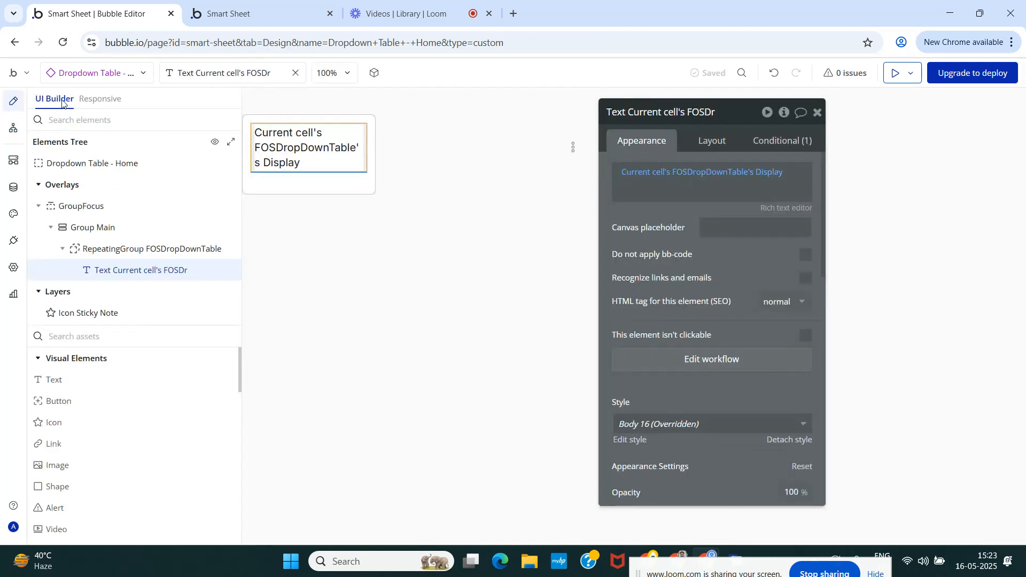
pyautogui.click(93, 73)
pyautogui.click(70, 184)
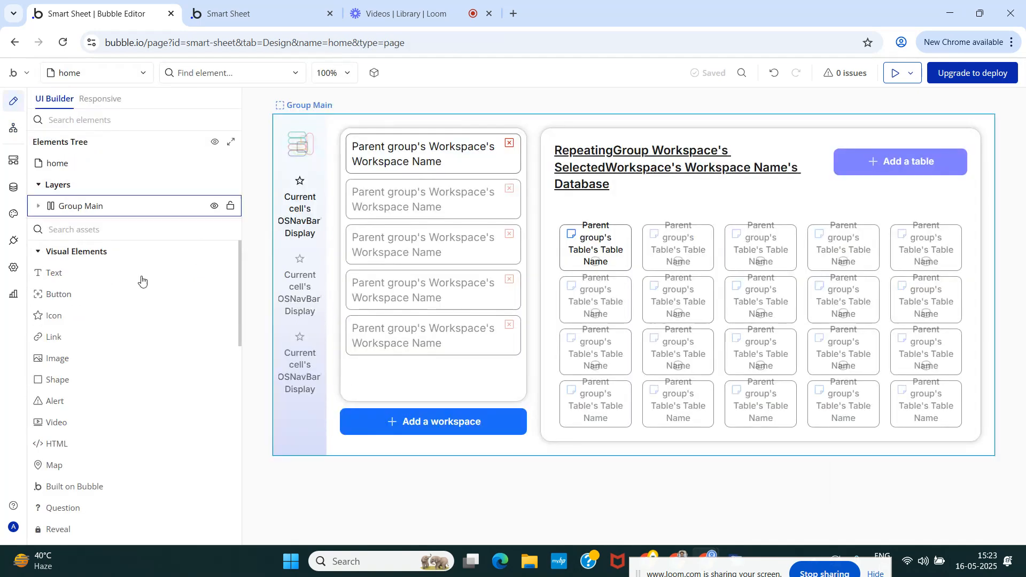
pyautogui.click(572, 233)
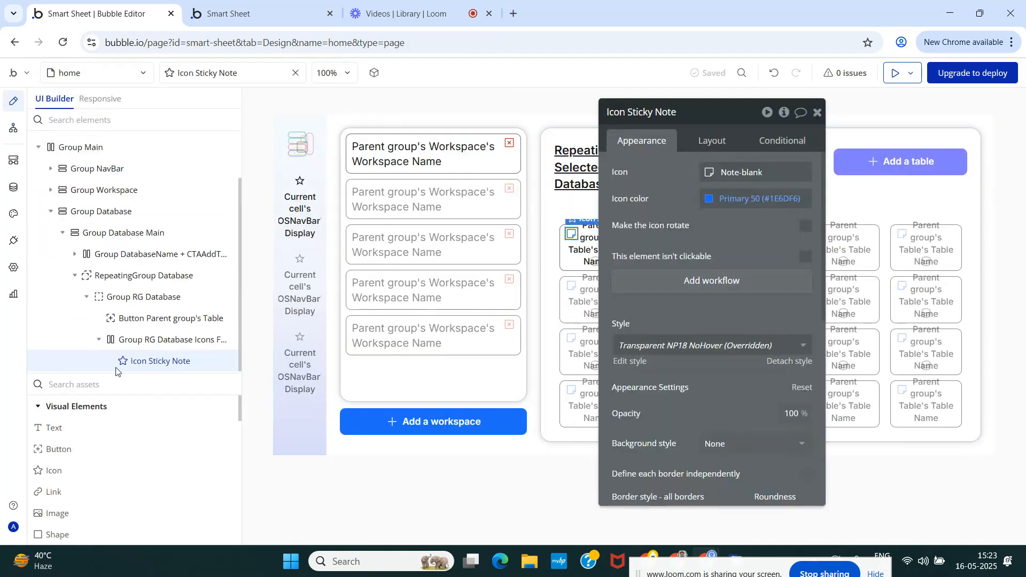
pyautogui.rightClick(143, 365)
pyautogui.rightClick(136, 362)
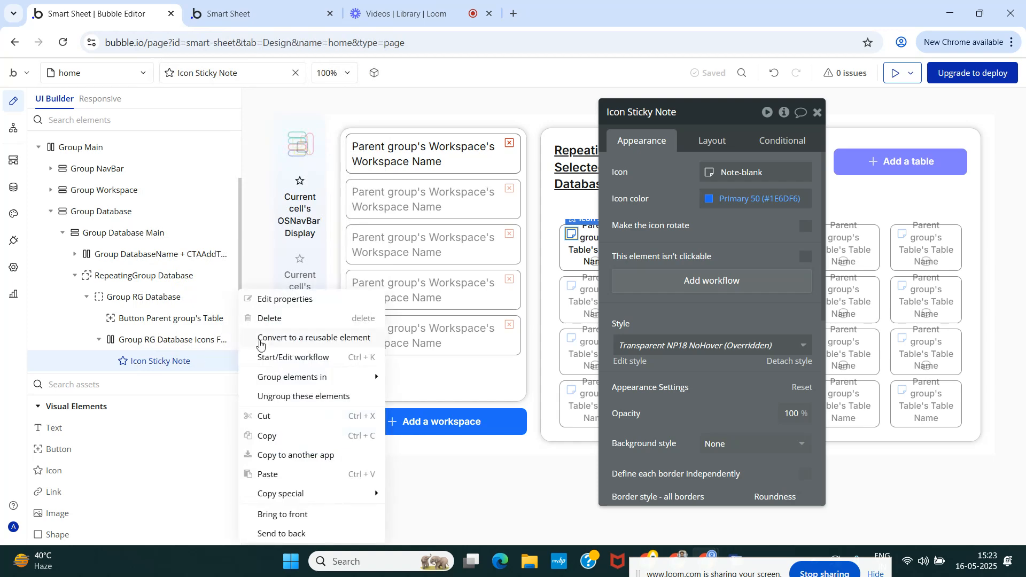
pyautogui.click(261, 319)
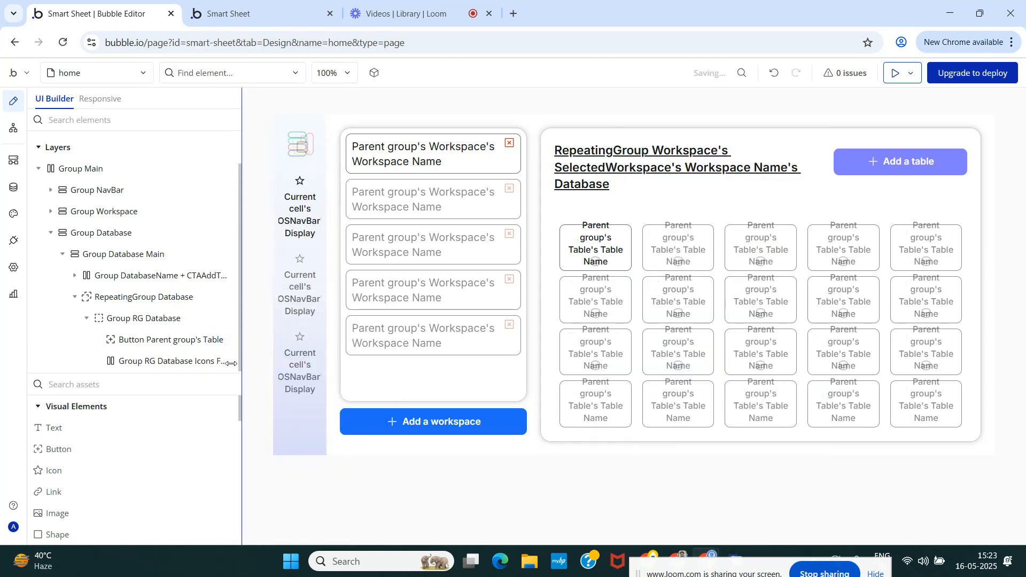
# Place the reusable element Sticky Note - Database inside Group RG Database Icons Feature.
pyautogui.click(139, 389)
pyautogui.write('stic')
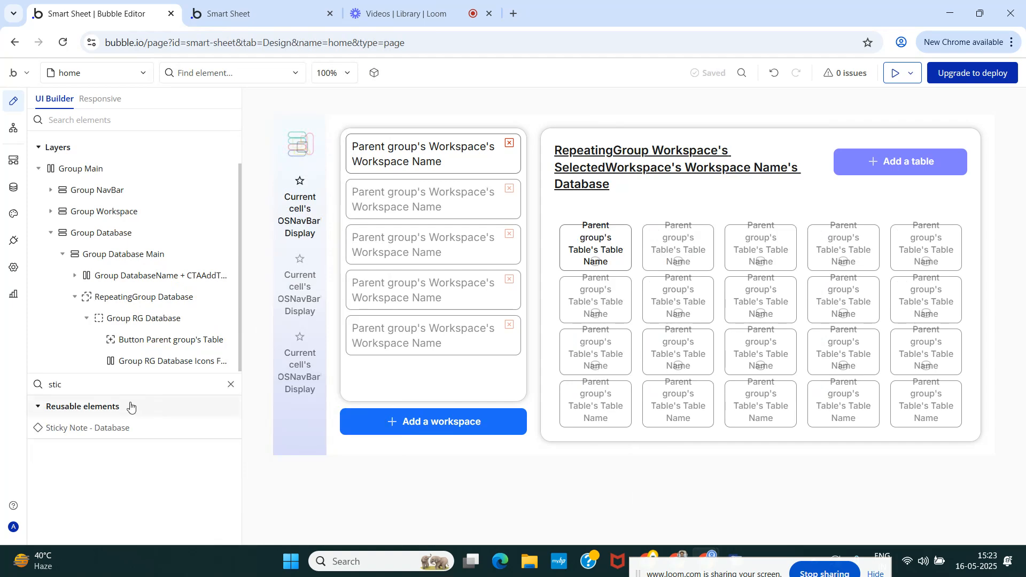
pyautogui.moveTo(116, 420); pyautogui.dragTo(148, 364)
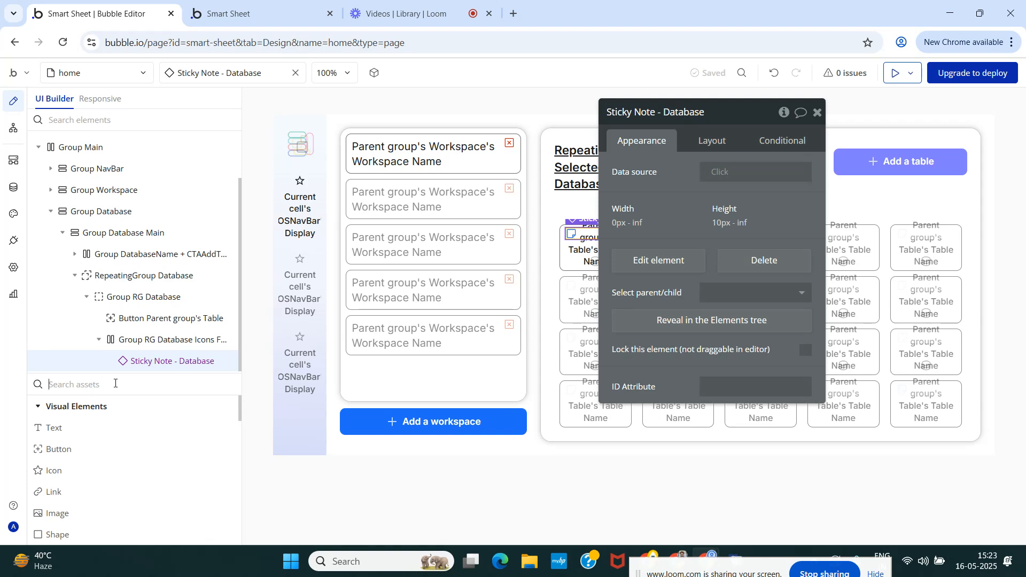
# Place the reusable element Dropdown Table - Home beneath the sticky note in the same icons group and close its settings.
pyautogui.write('dr')
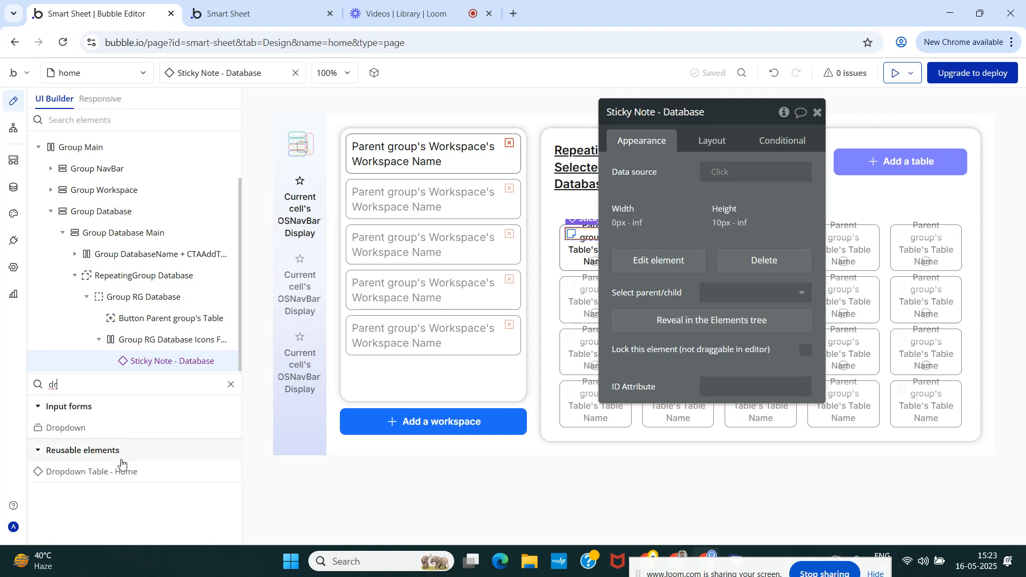
pyautogui.moveTo(120, 471); pyautogui.dragTo(159, 362)
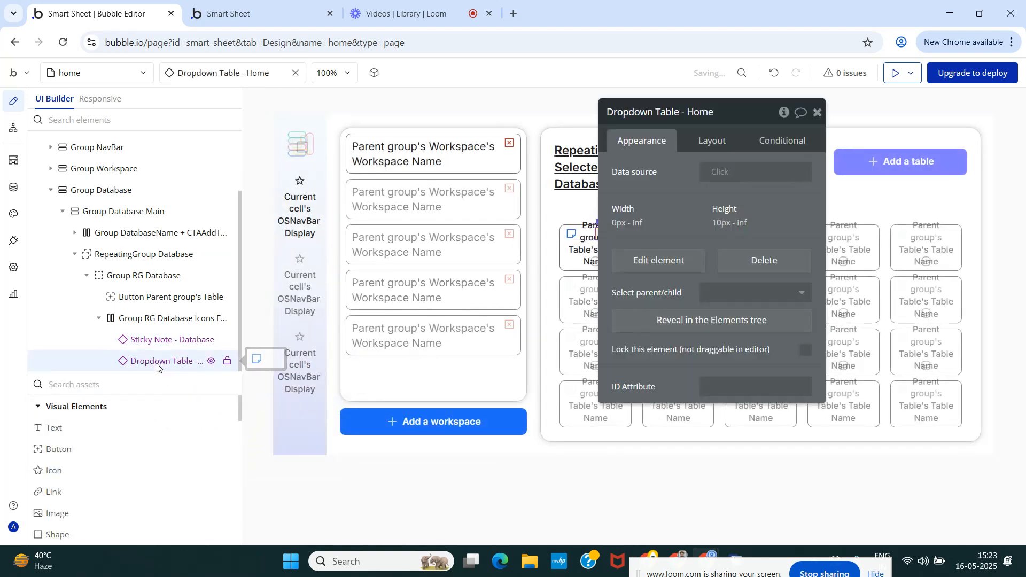
pyautogui.click(818, 112)
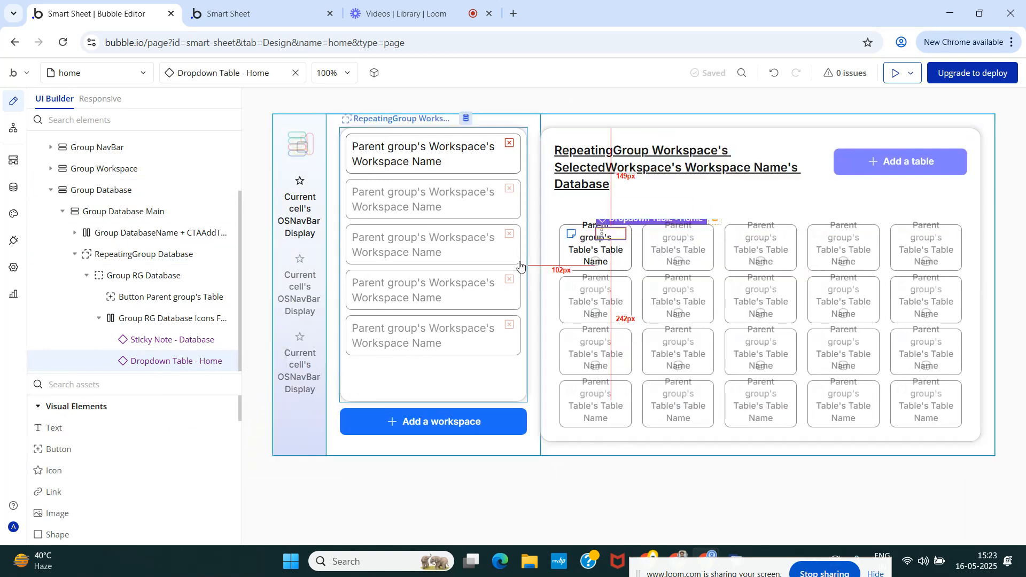
# Try to use Dropdown Table - Home as the placed dropdown element's own data source.
pyautogui.click(177, 360)
pyautogui.click(712, 172)
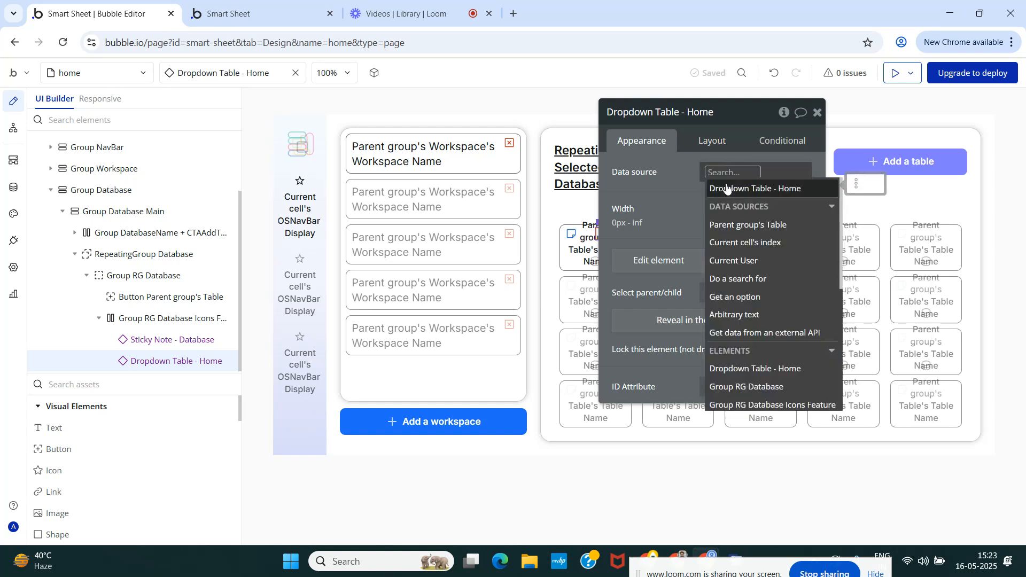
pyautogui.click(727, 188)
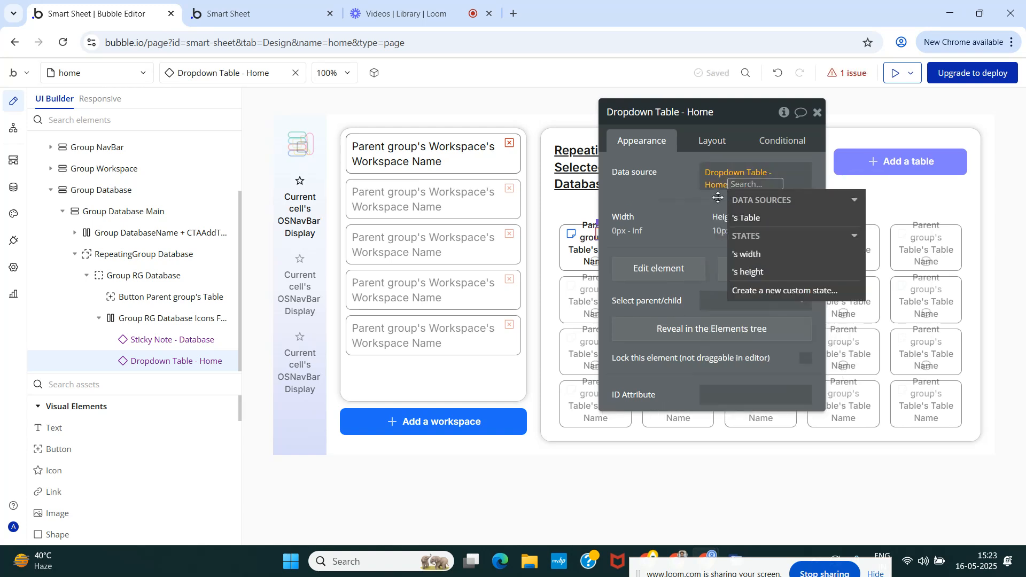
pyautogui.click(683, 194)
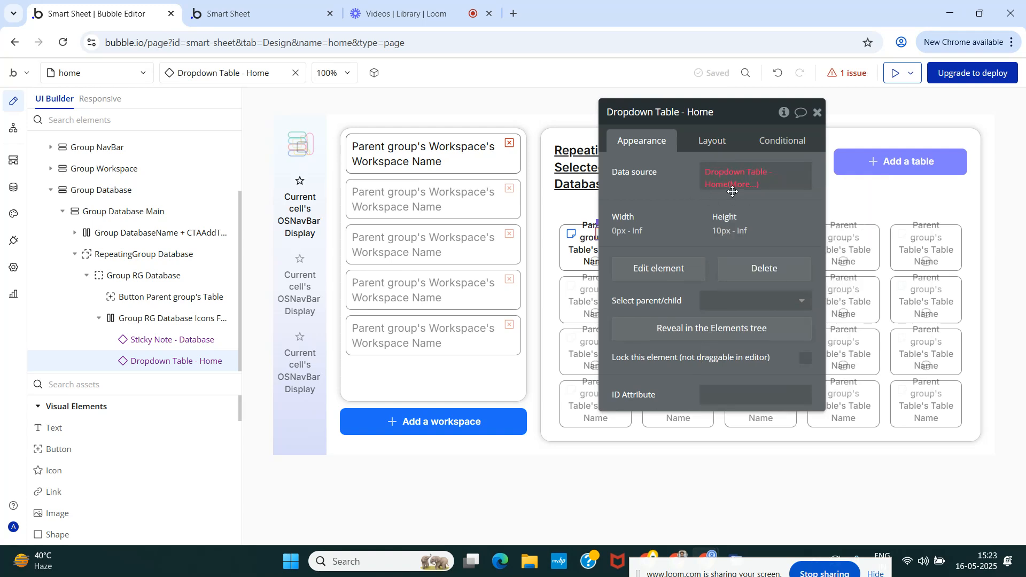
pyautogui.click(720, 173)
pyautogui.press('BackSpace')
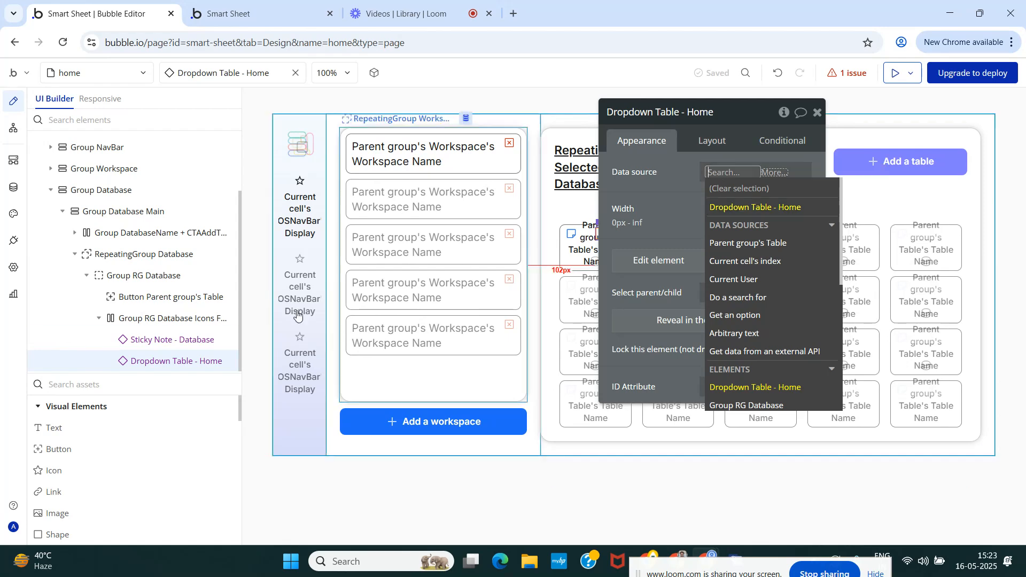
# Set the data source of the placed Dropdown Table - Home element to Parent group's Table.
pyautogui.click(160, 318)
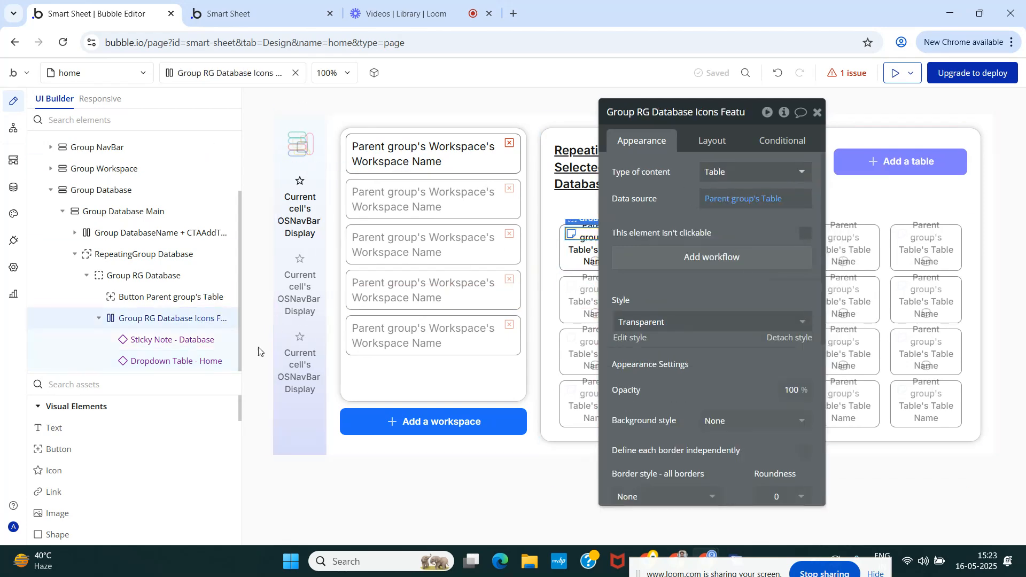
pyautogui.click(149, 361)
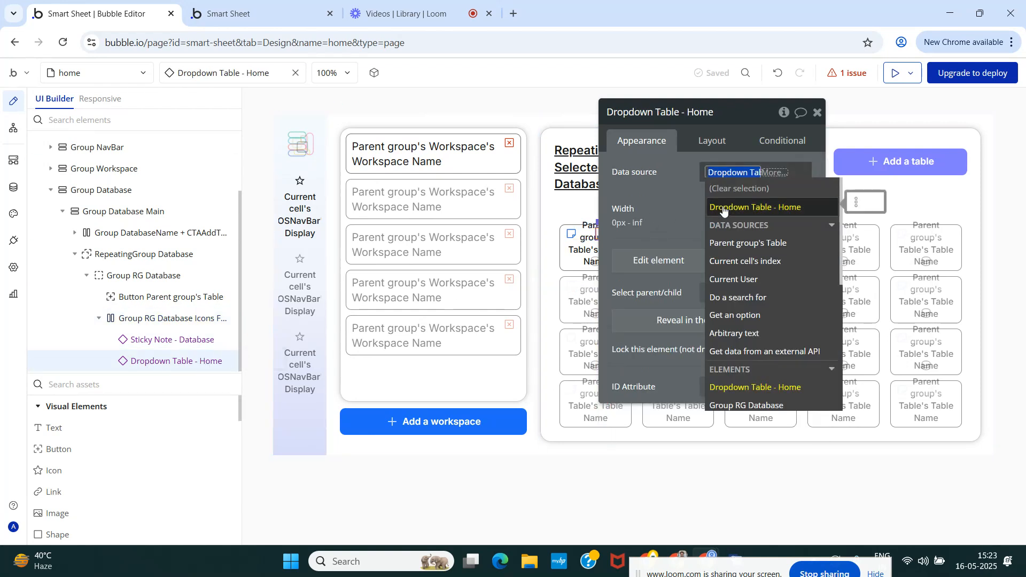
pyautogui.write('ta')
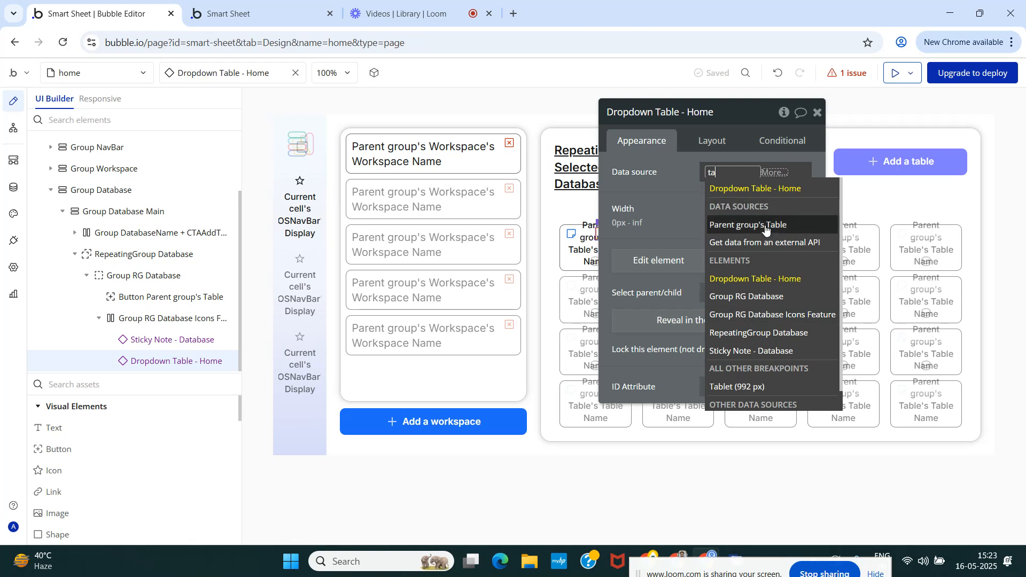
pyautogui.click(765, 227)
# Enable Fit width to content for both Dropdown Table - Home and Sticky Note - Database.
pyautogui.click(712, 140)
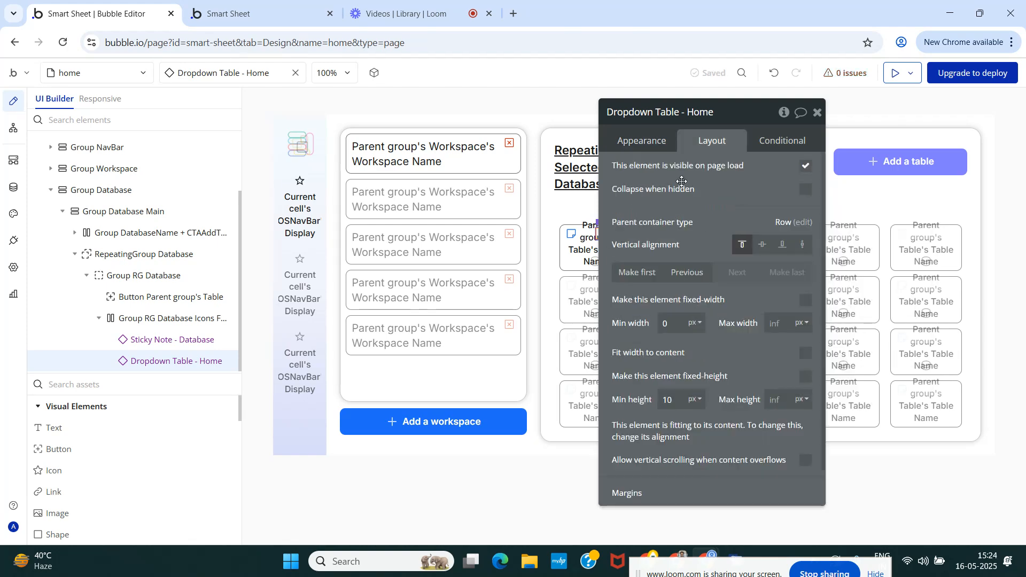
pyautogui.click(640, 145)
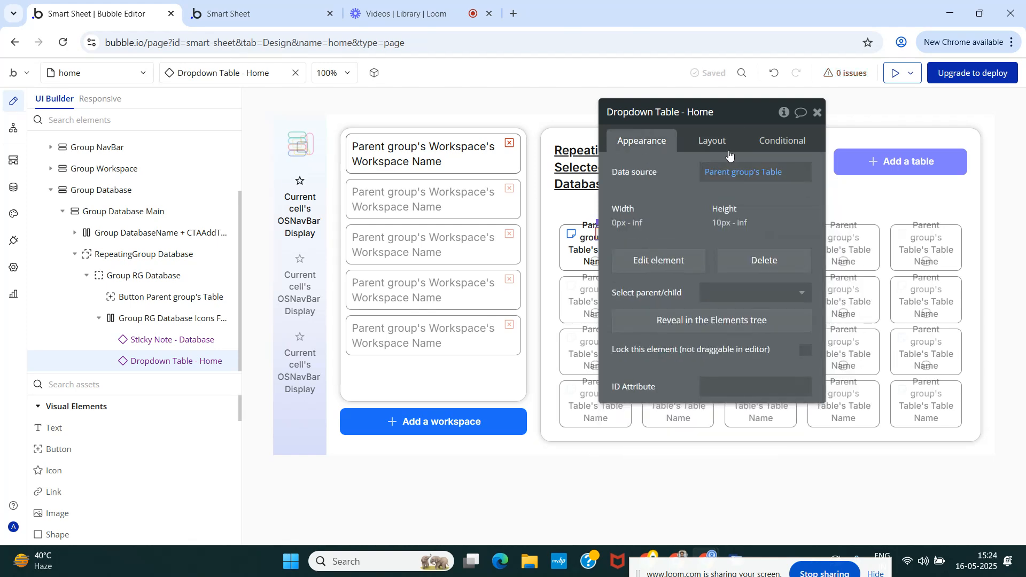
pyautogui.click(712, 142)
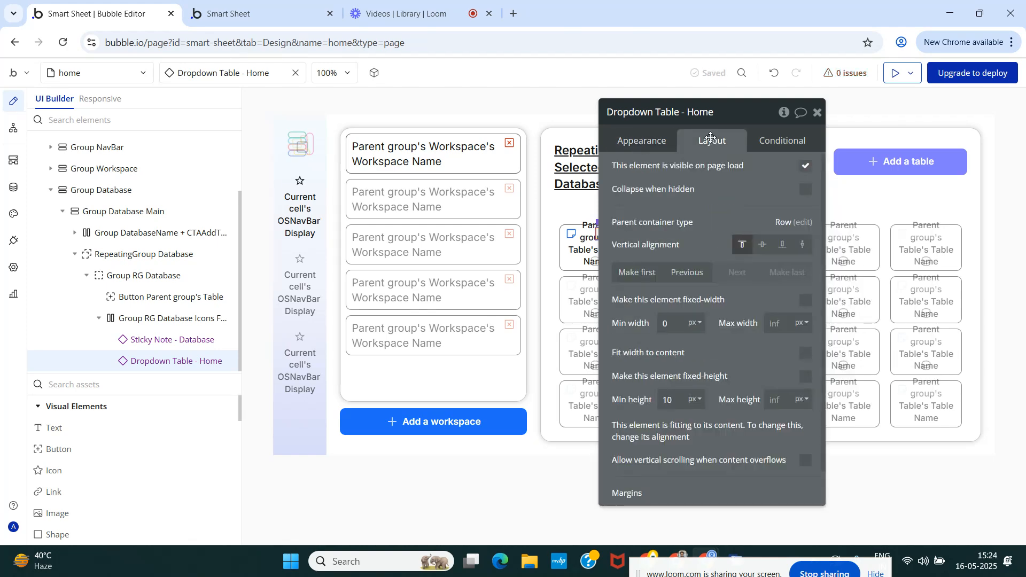
pyautogui.click(805, 353)
pyautogui.click(152, 339)
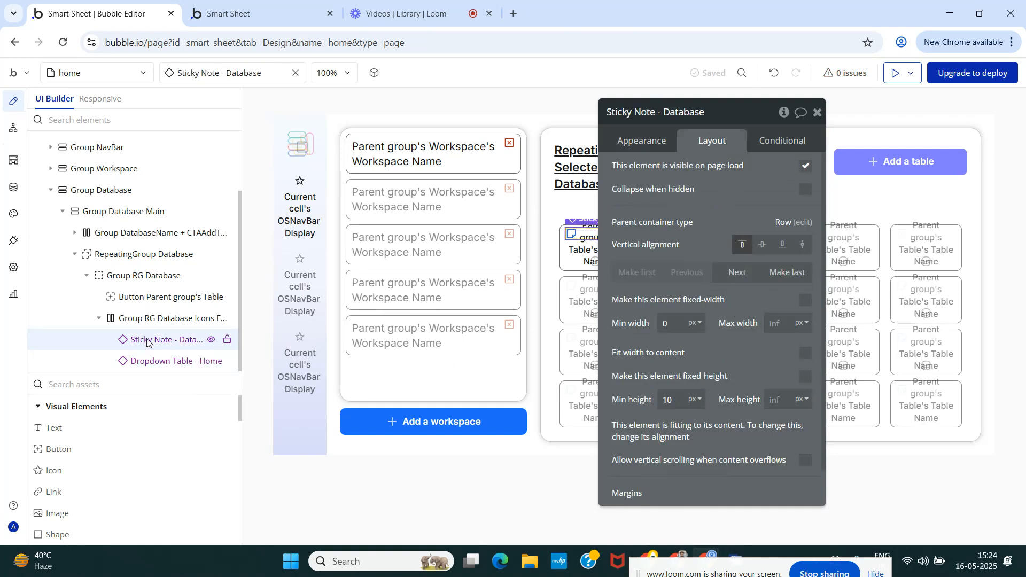
pyautogui.click(805, 353)
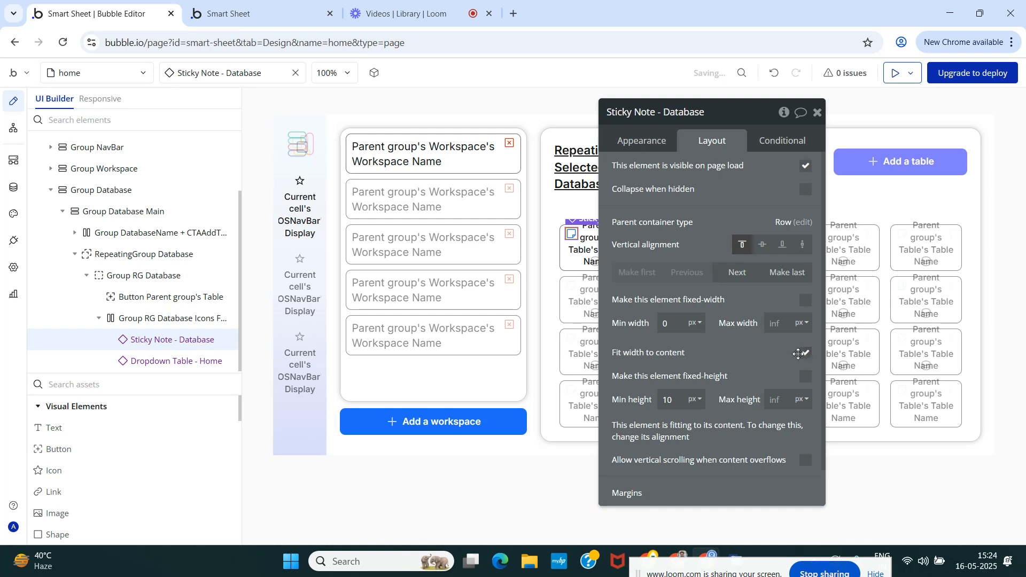
# Set the data source of Sticky Note - Database to Parent group's Table and close its settings.
pyautogui.click(664, 142)
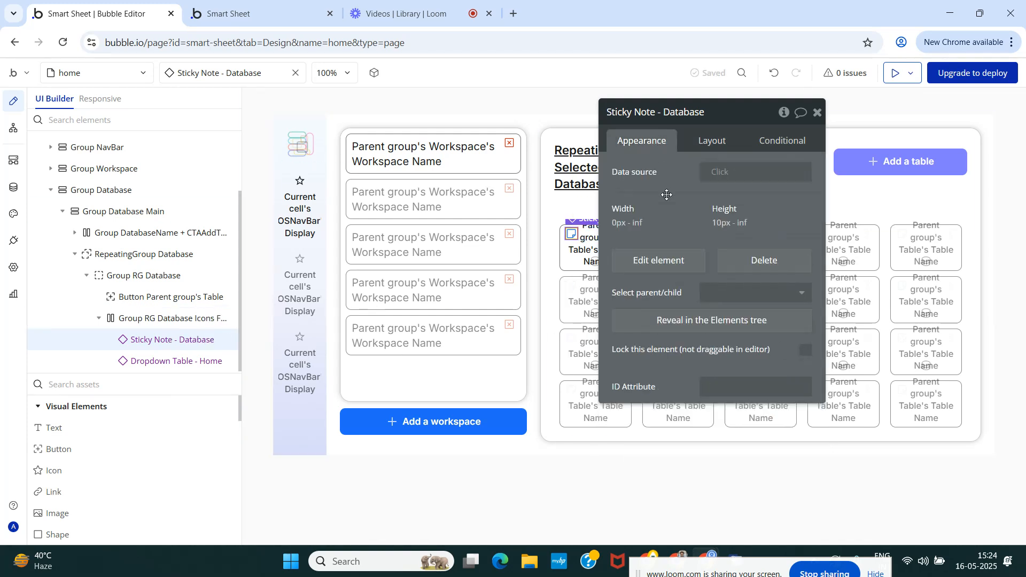
pyautogui.click(721, 170)
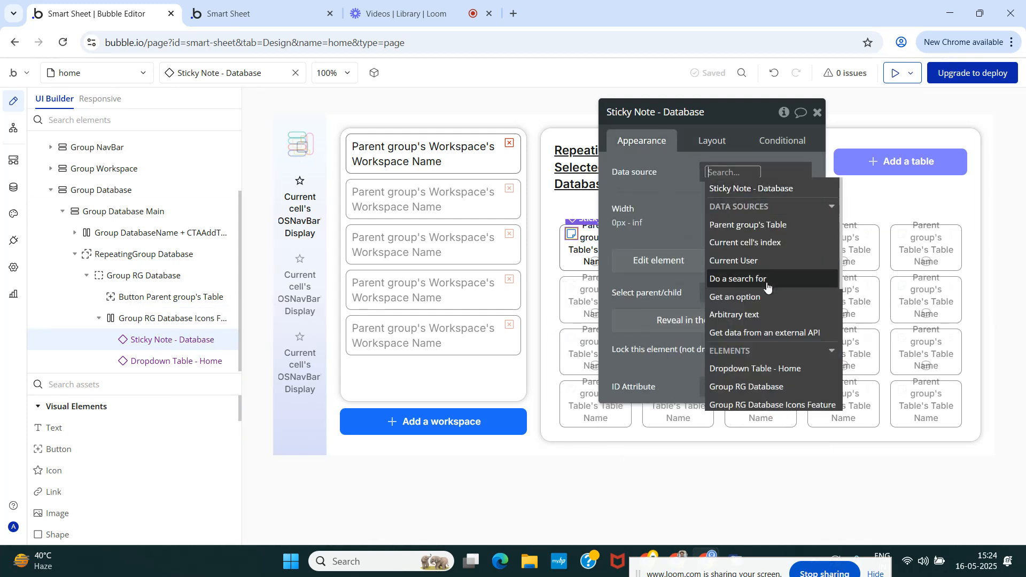
pyautogui.scroll(-3, 768, 288)
pyautogui.write('par')
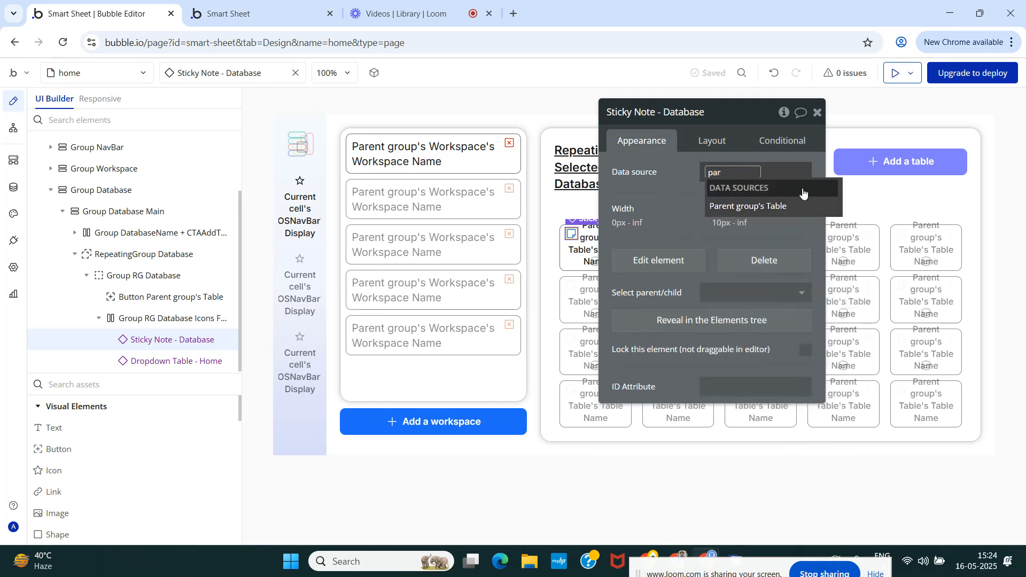
pyautogui.click(748, 206)
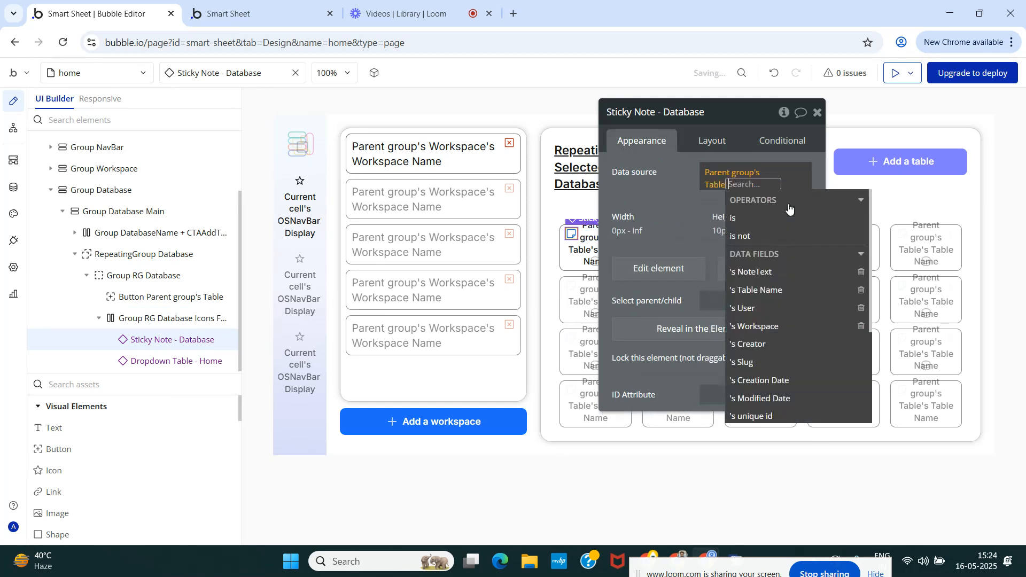
pyautogui.click(663, 188)
pyautogui.click(817, 113)
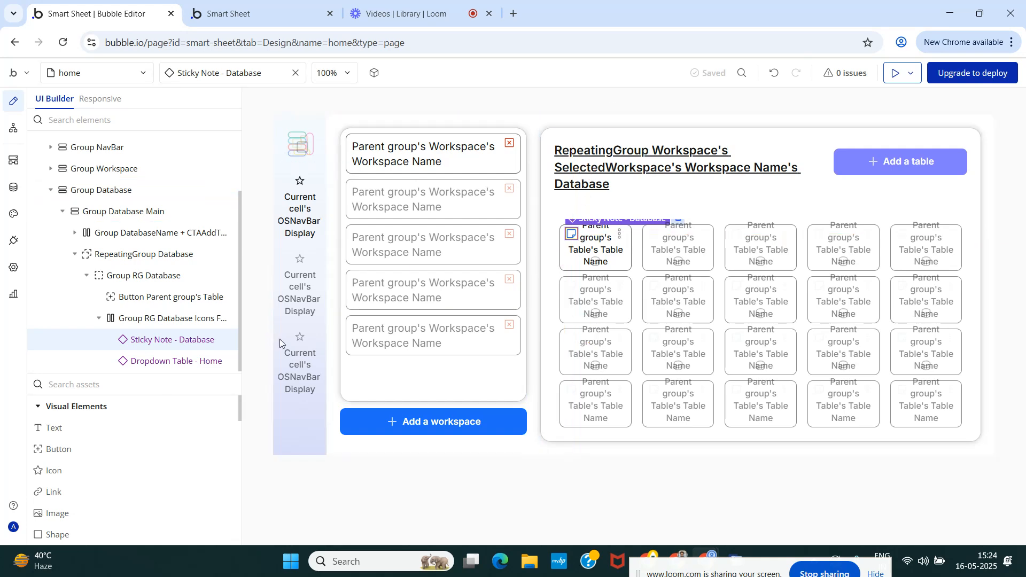
# In the Smart Sheet preview, enter the note "This table is to manage blaa balaa" on the Projects table and close it.
pyautogui.click(251, 14)
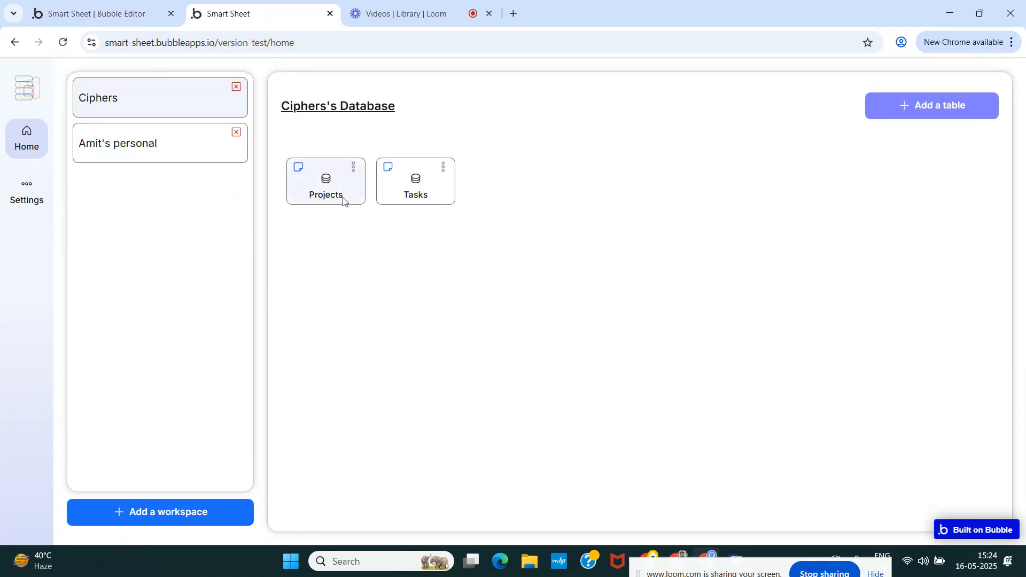
pyautogui.click(300, 170)
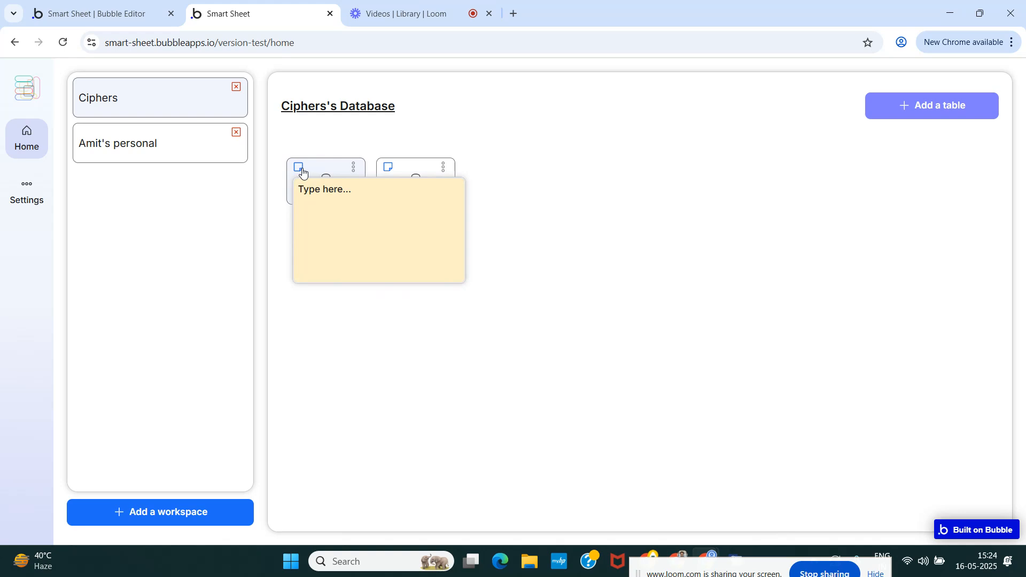
pyautogui.click(331, 206)
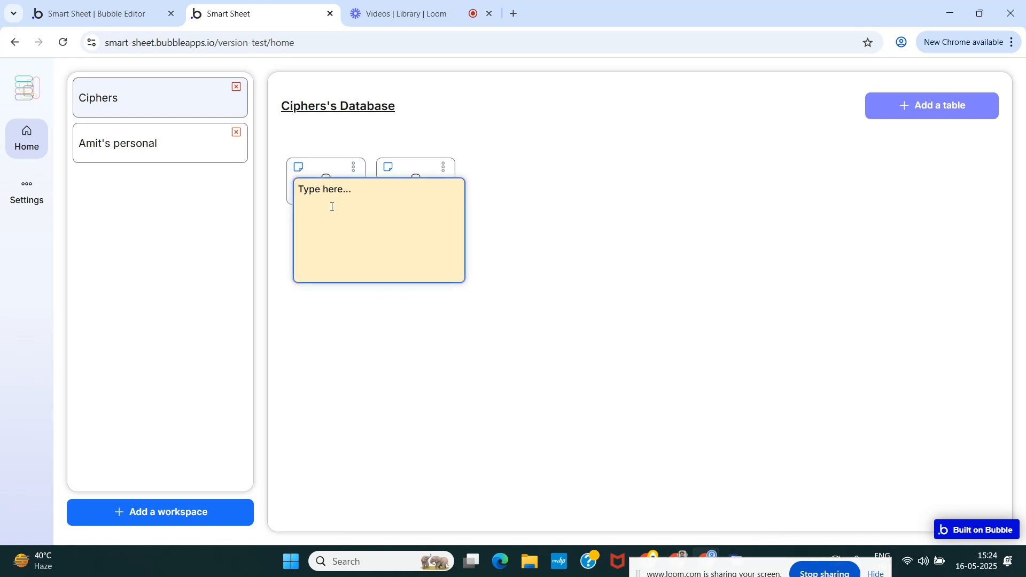
pyautogui.write('This table is to manage blaa balaa')
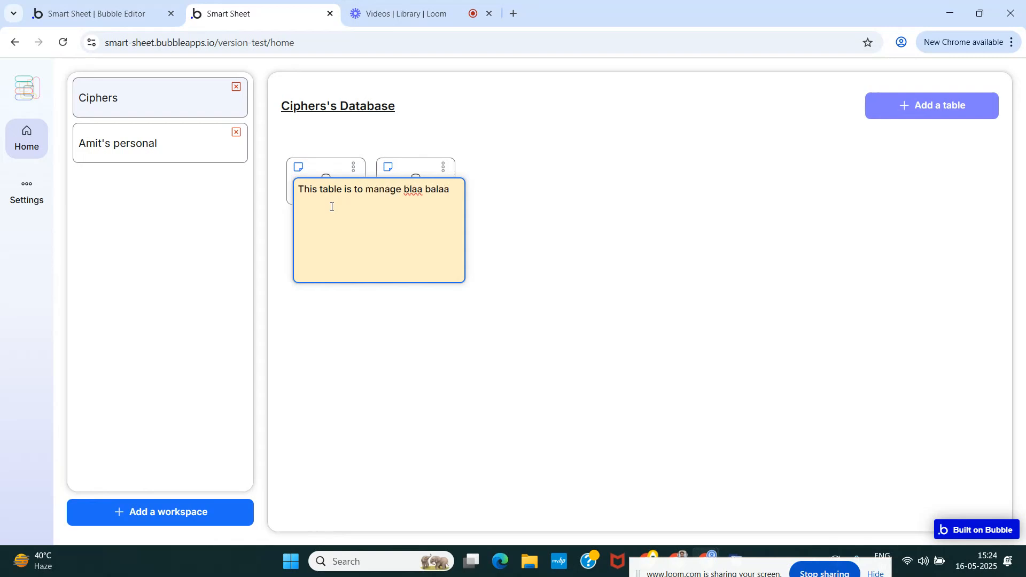
pyautogui.click(532, 329)
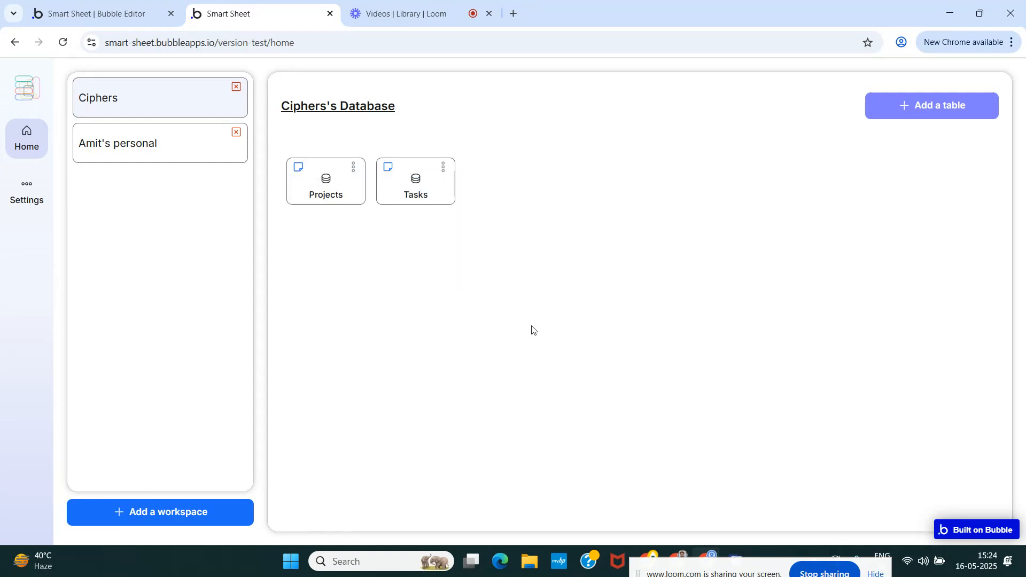
# Reopen the Projects table's sticky note and its three-dot options to check that both work.
pyautogui.click(297, 168)
pyautogui.click(540, 282)
pyautogui.click(354, 168)
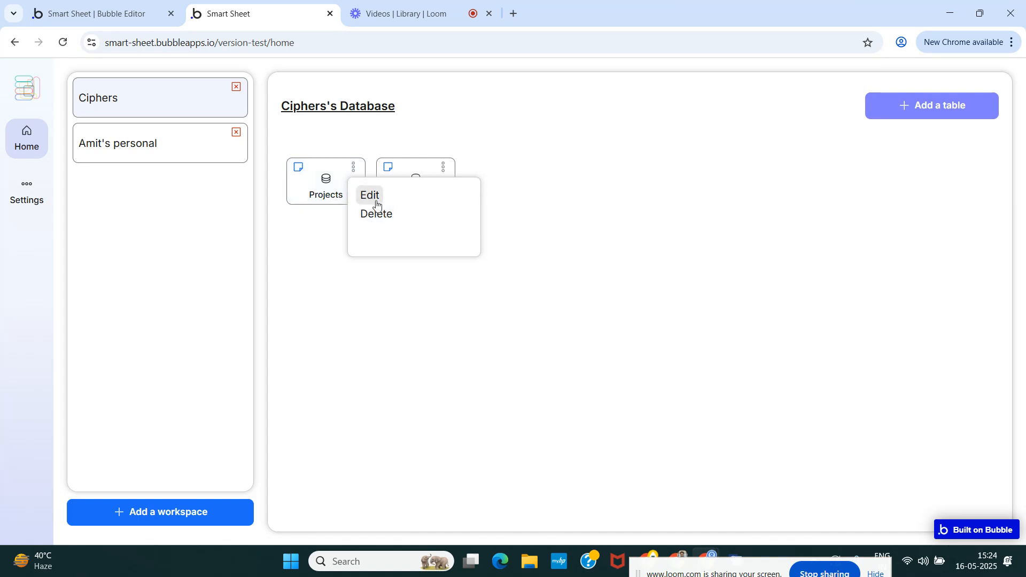
pyautogui.click(474, 291)
# Check the three-dot options of the Tasks and Projects tables, and delete the Tasks table.
pyautogui.click(443, 167)
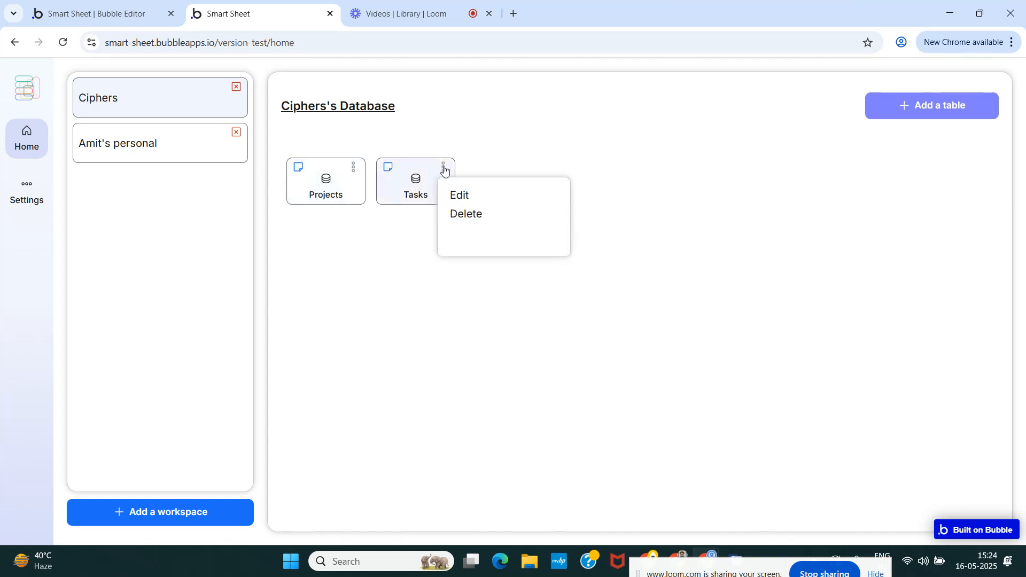
pyautogui.click(404, 291)
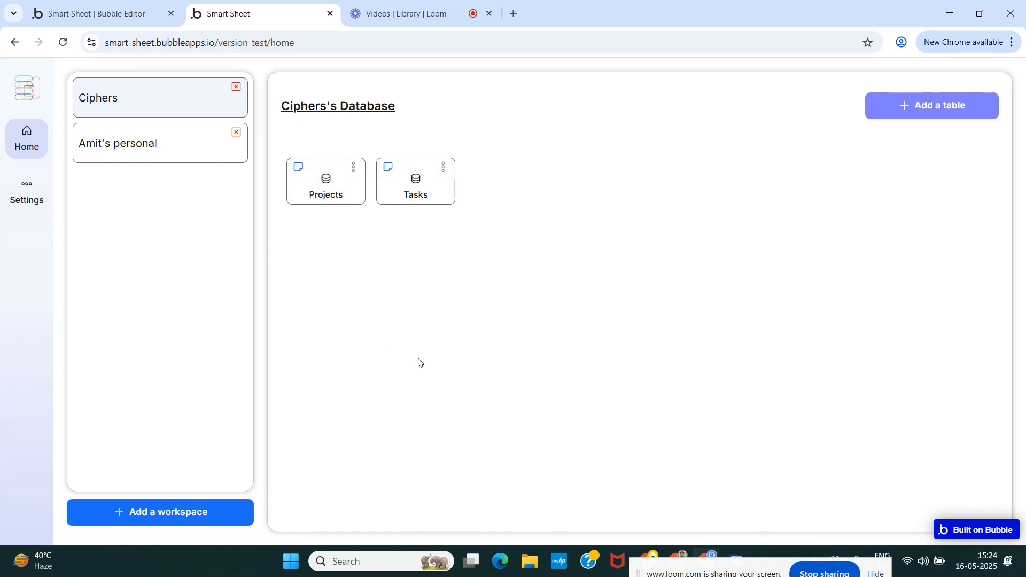
pyautogui.click(353, 174)
pyautogui.click(388, 296)
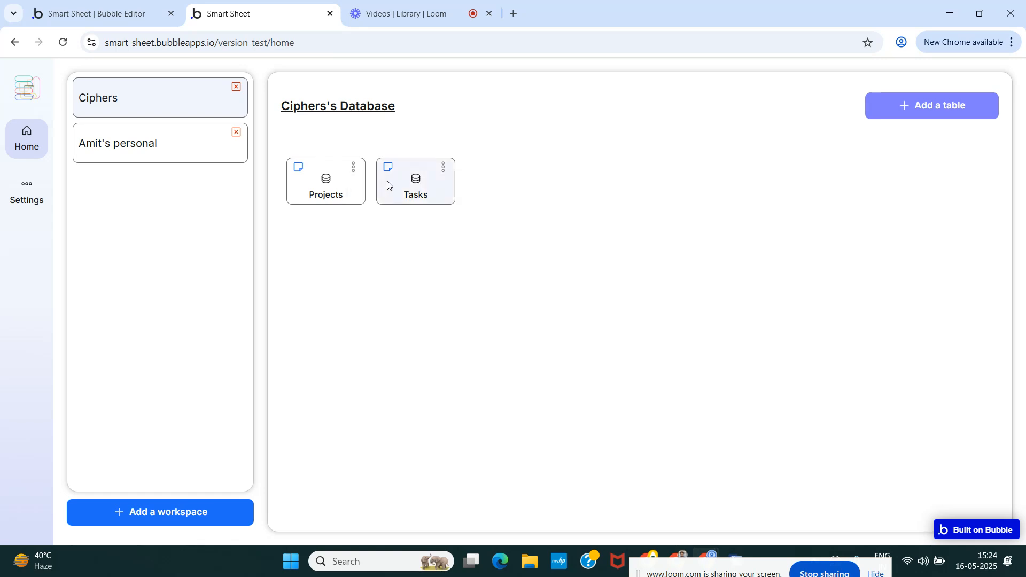
pyautogui.click(443, 168)
pyautogui.click(463, 212)
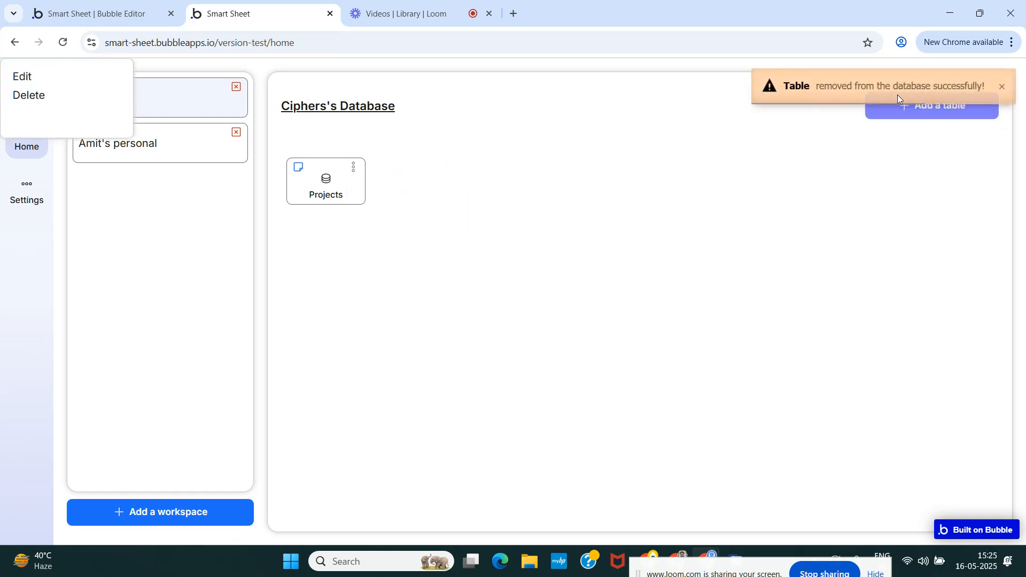
# Check the saved Projects note in the preview and among the All Tables app data in the Bubble editor.
pyautogui.click(298, 169)
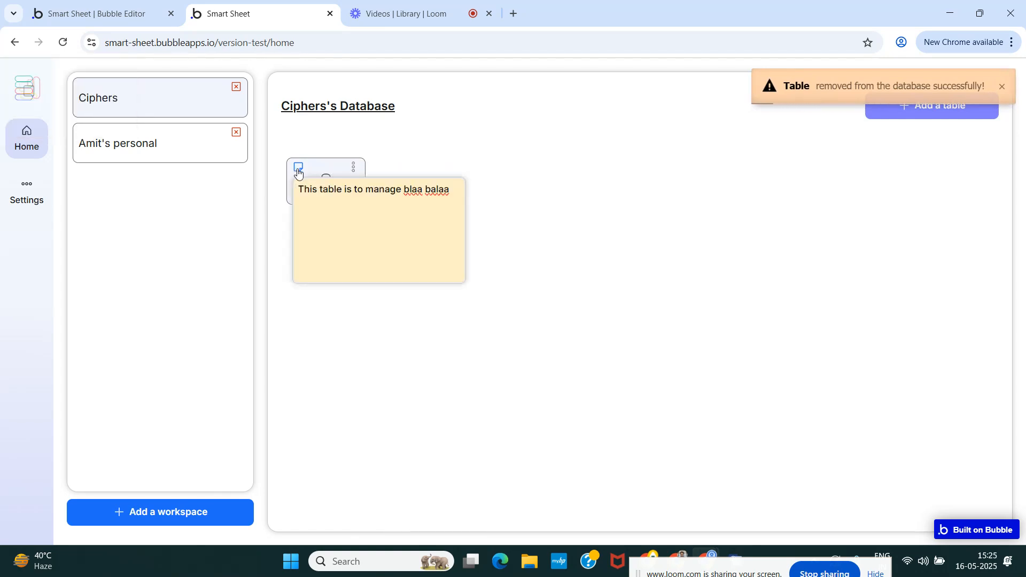
pyautogui.tripleClick(455, 191)
pyautogui.click(561, 224)
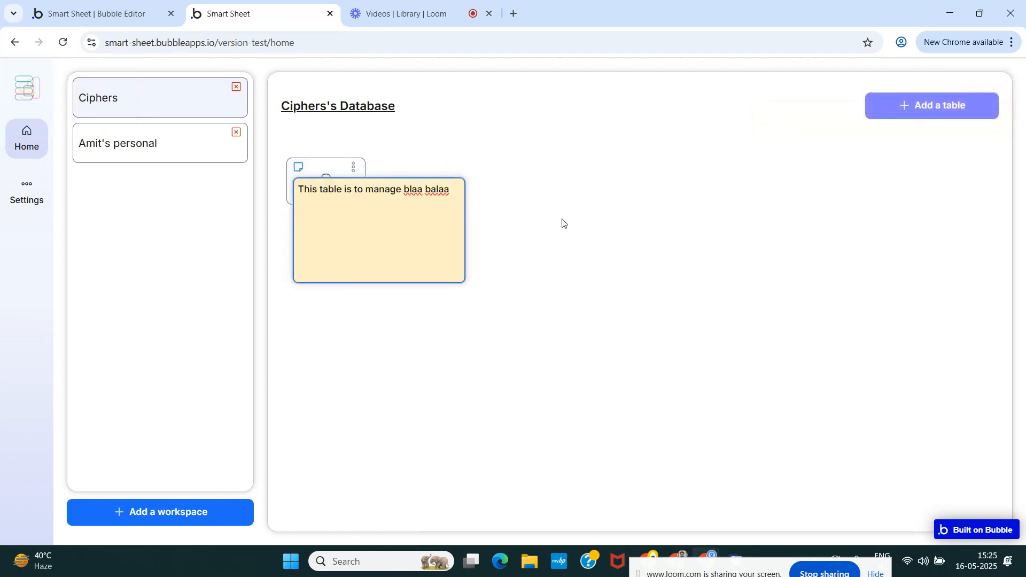
pyautogui.click(96, 15)
pyautogui.click(19, 196)
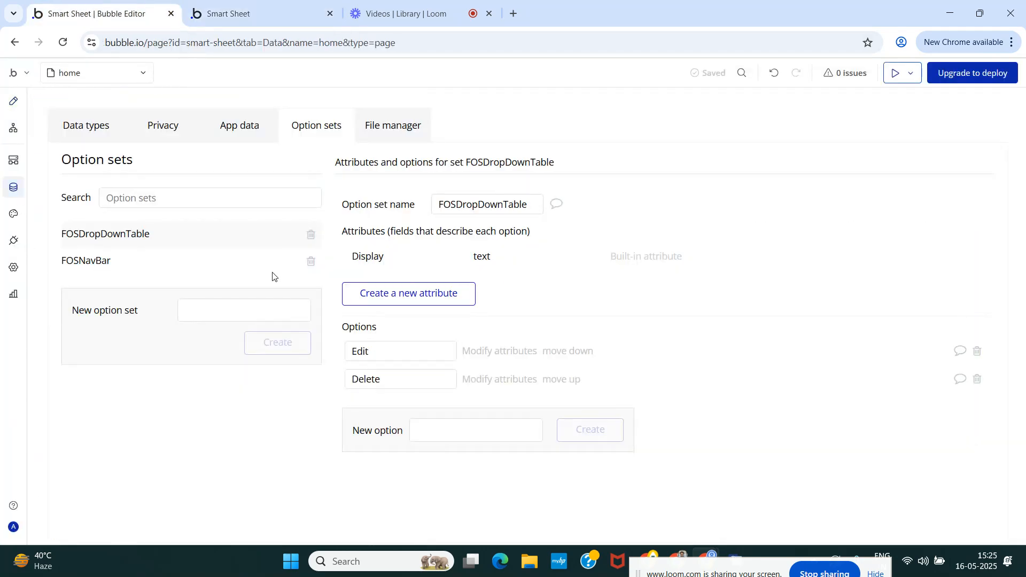
pyautogui.click(84, 127)
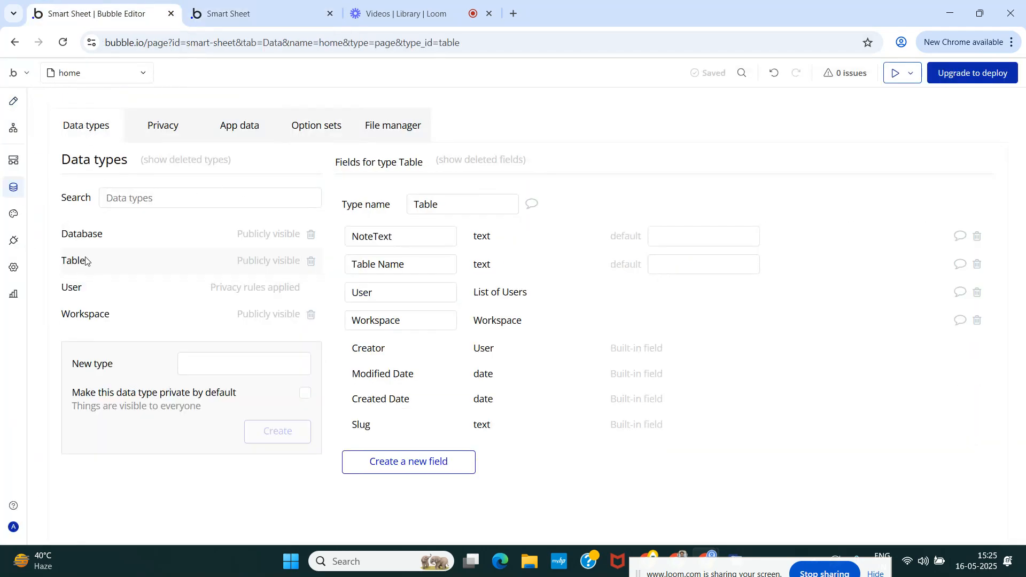
pyautogui.click(230, 128)
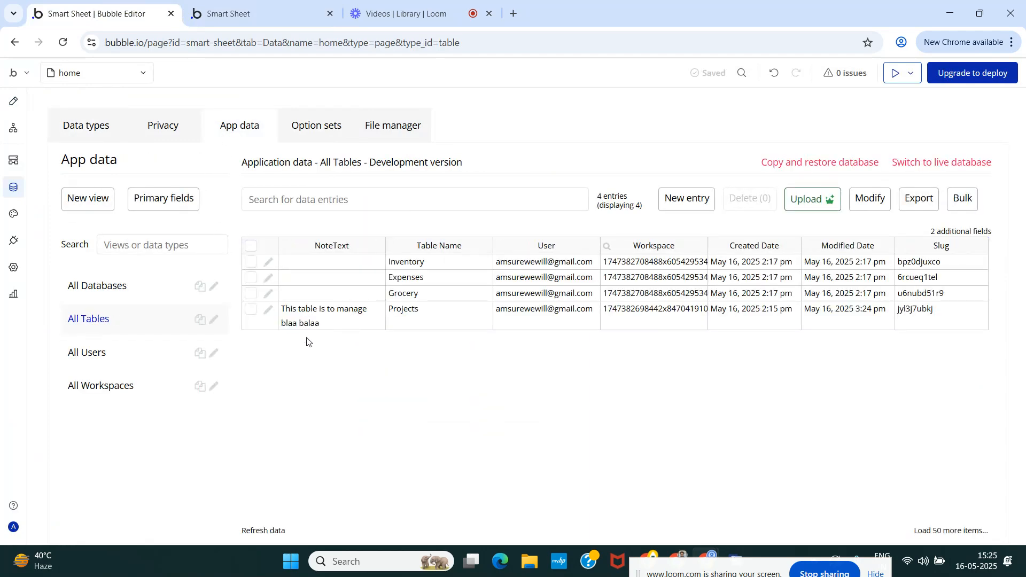
# Rewrite the Projects note in the preview as "This table is to manage projects effectively and streamline the process. Make sure to follow the process.".
pyautogui.click(251, 13)
pyautogui.click(298, 168)
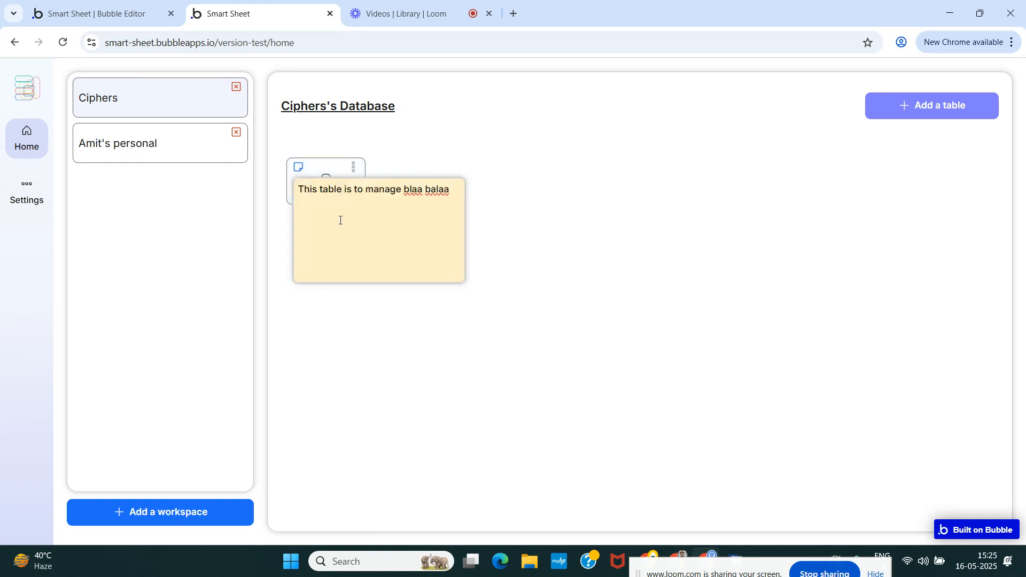
pyautogui.click(449, 191)
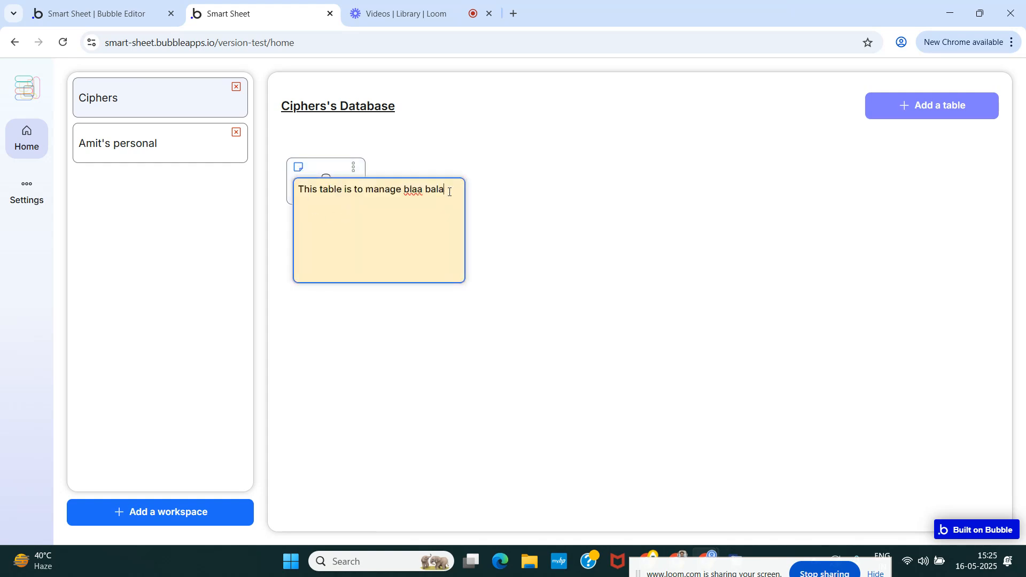
pyautogui.press('BackSpace')
pyautogui.press('BackSpace')
pyautogui.press('BackSpace')
pyautogui.press('BackSpace')
pyautogui.press('BackSpace')
pyautogui.write('projectws')
pyautogui.press('BackSpace')
pyautogui.write('effectively and streamline the pro')
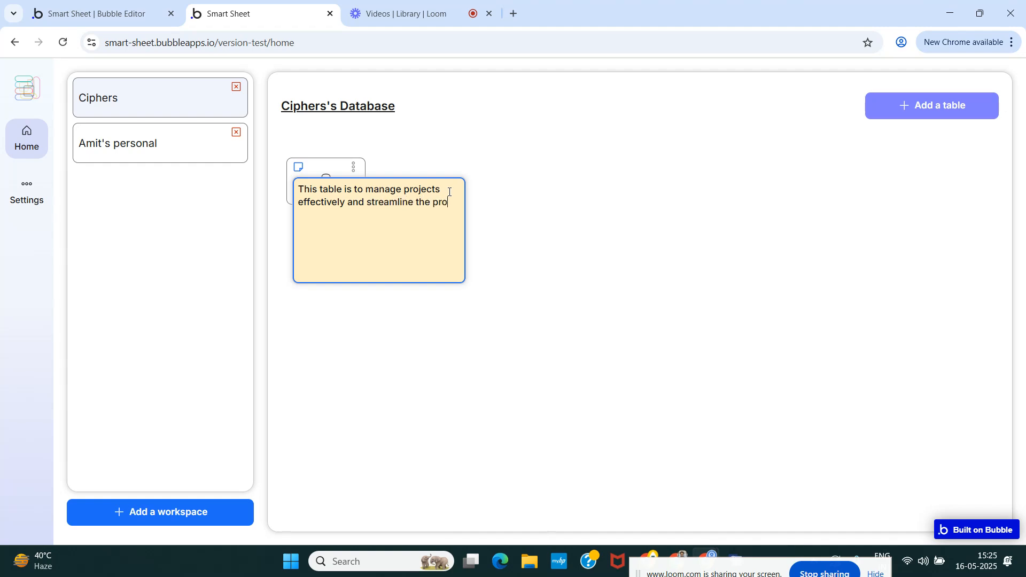
pyautogui.write('cess.')
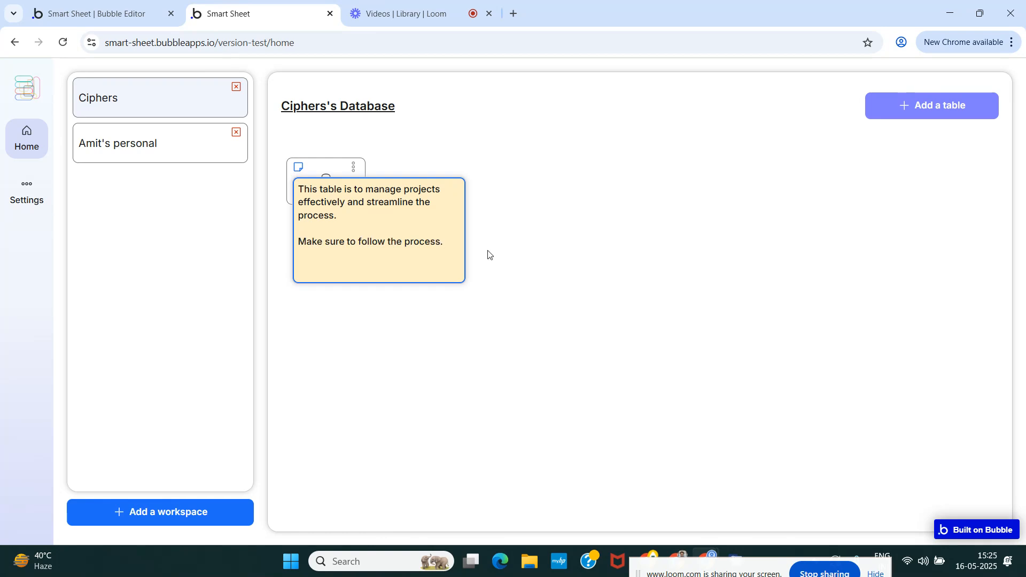
pyautogui.click(501, 263)
# Refresh the All Tables data in the Bubble editor and reopen the Projects note in the preview to verify the saved text.
pyautogui.click(108, 2)
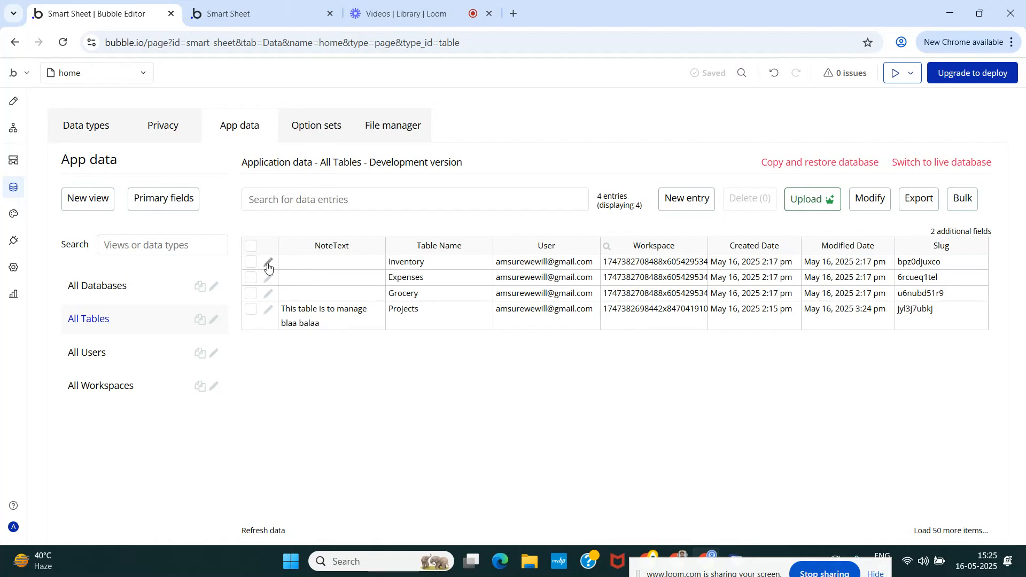
pyautogui.click(268, 532)
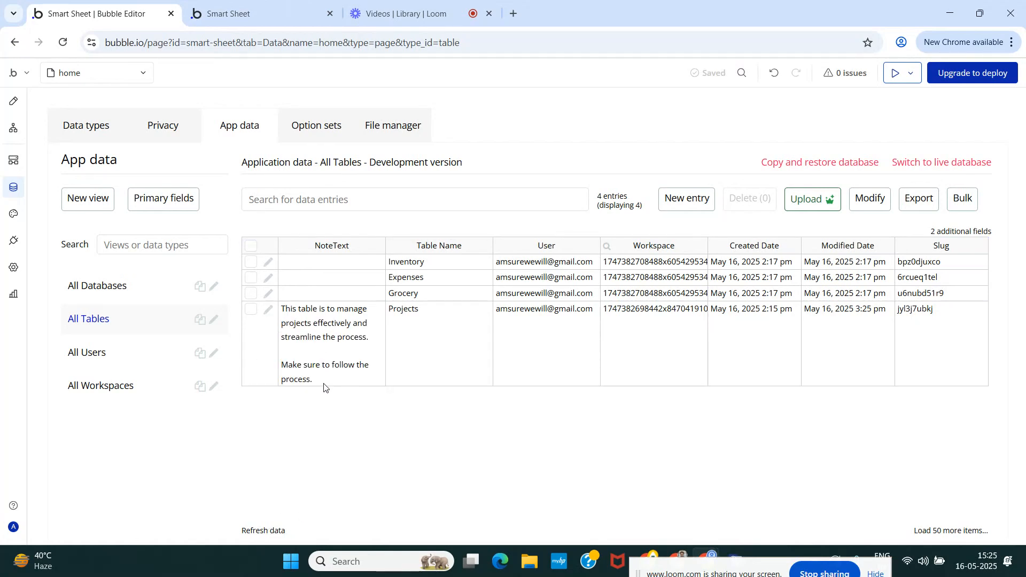
pyautogui.click(240, 16)
pyautogui.click(298, 167)
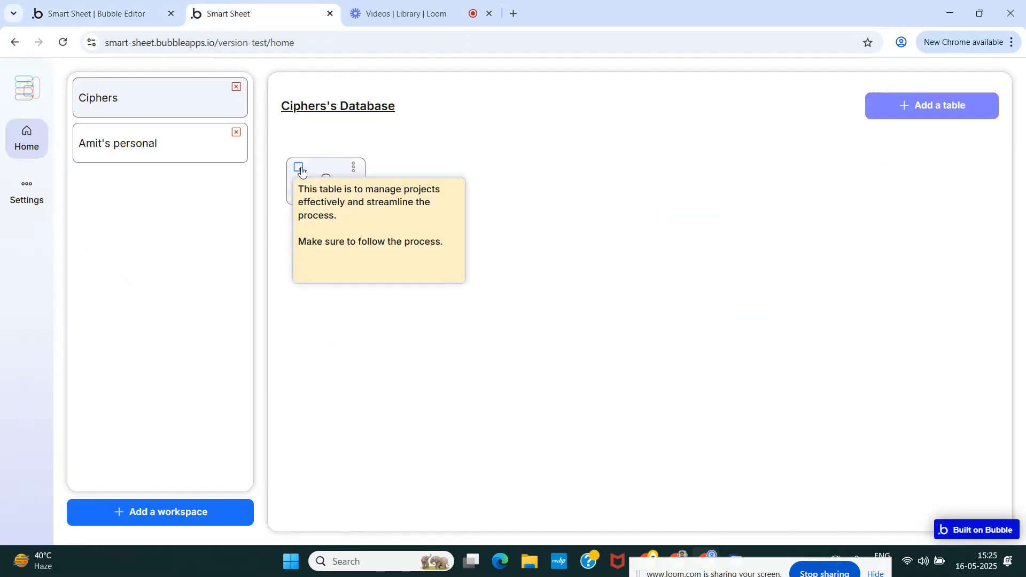
pyautogui.click(553, 231)
# Examine the Edit and Delete choices in the three-dot options of the Projects table.
pyautogui.click(353, 167)
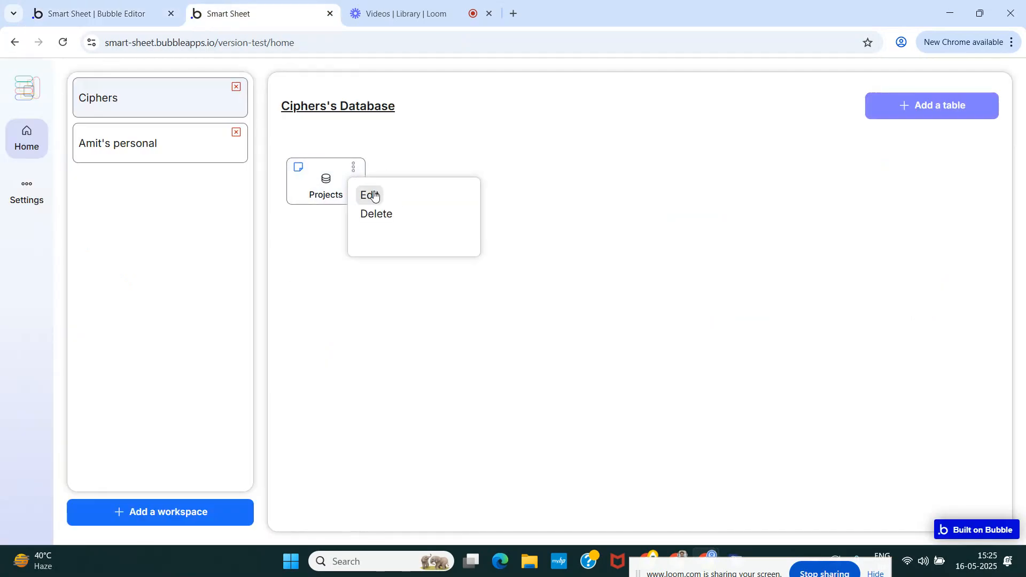
pyautogui.click(520, 359)
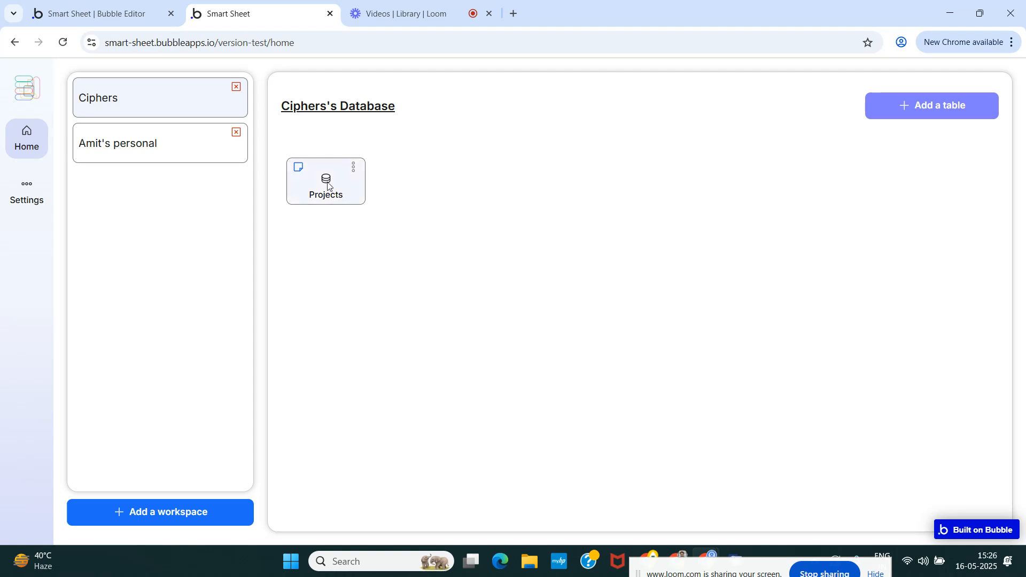
pyautogui.click(354, 168)
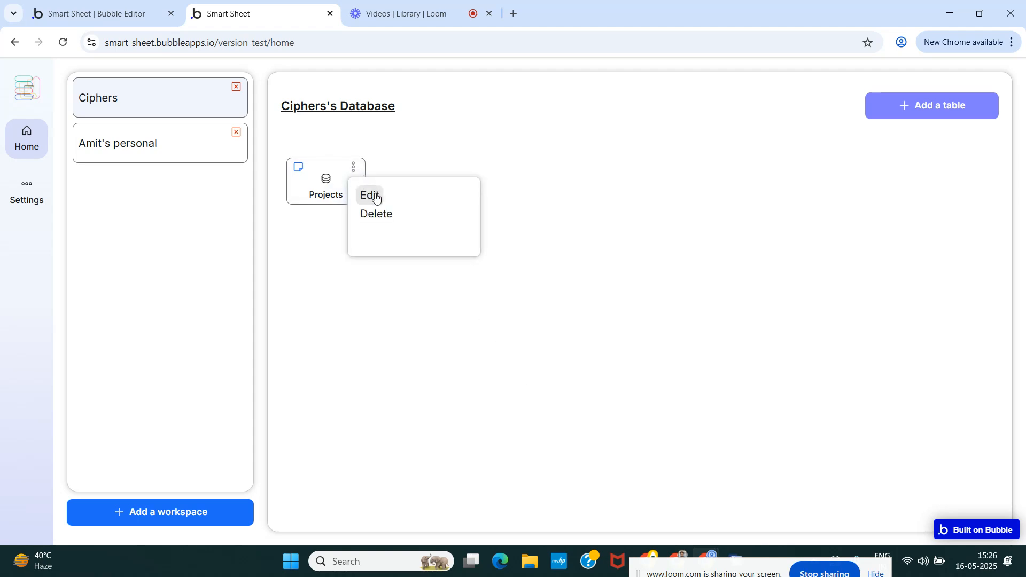